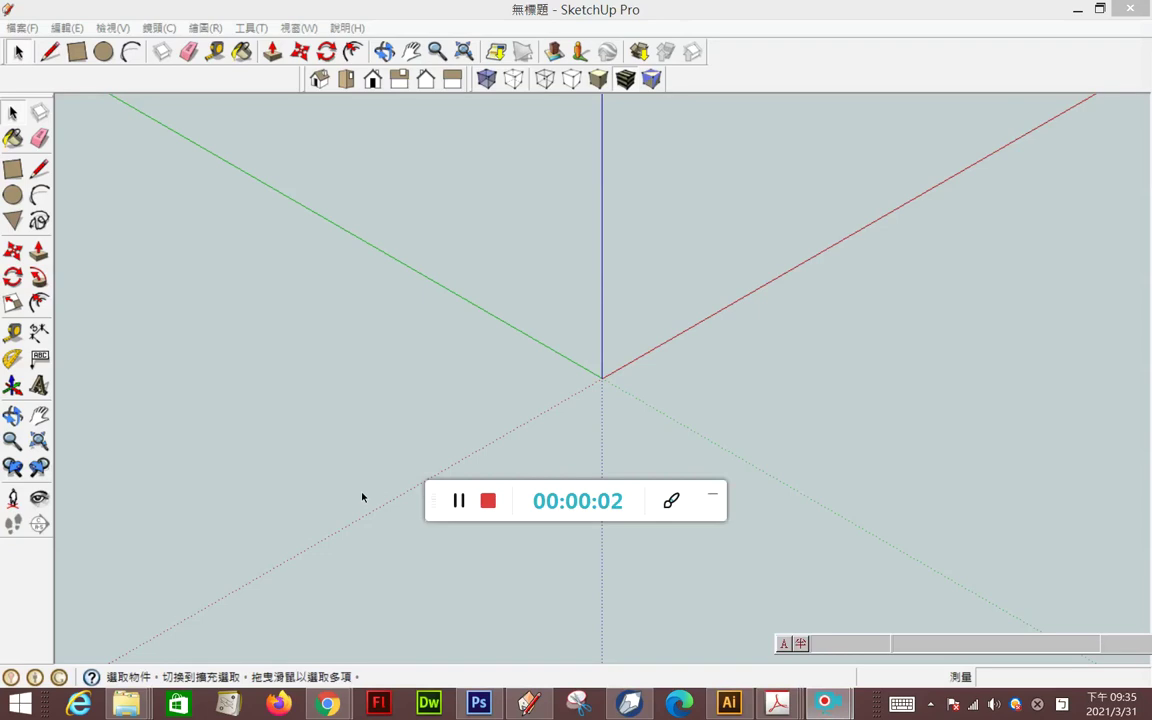
- Draw a 50,50 mm rectangle on the ground plane starting at the axes origin
left_click(13, 169)
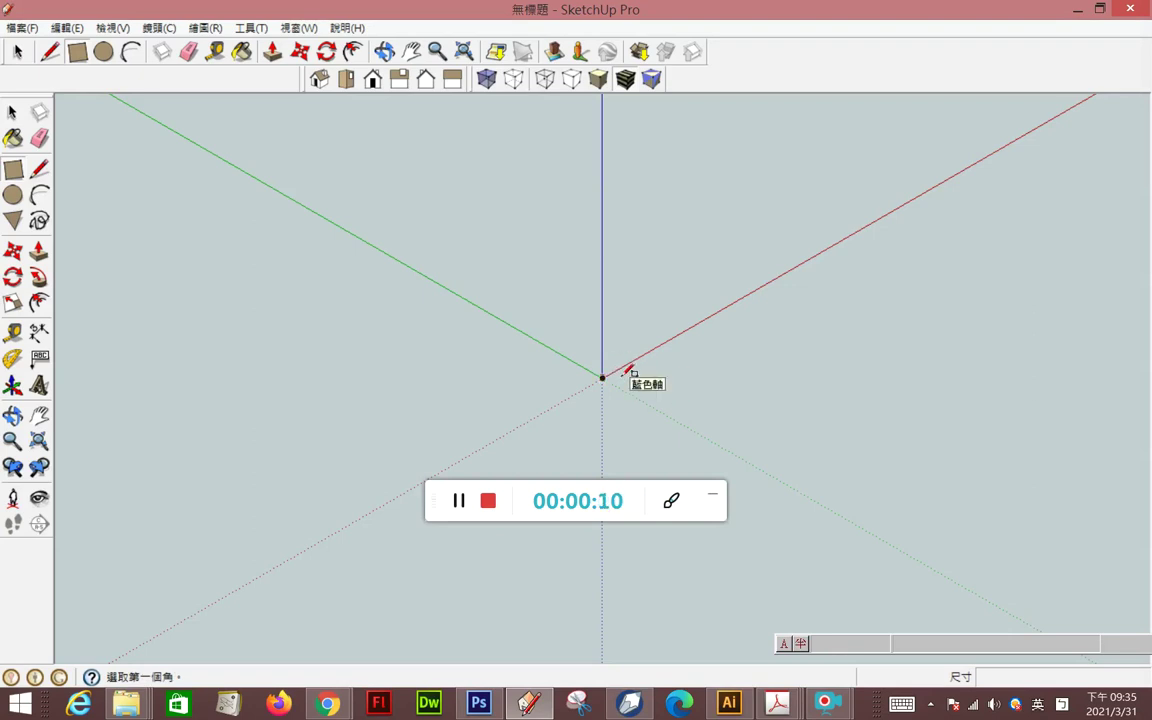
left_click(603, 377)
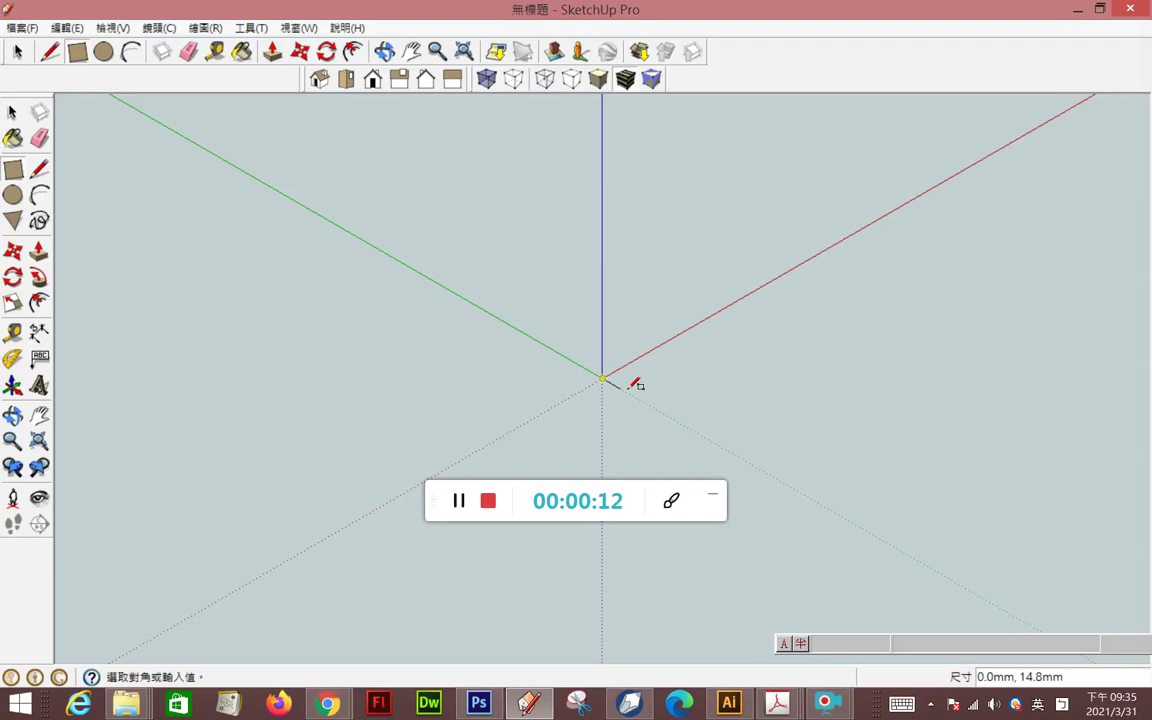
type("50,50")
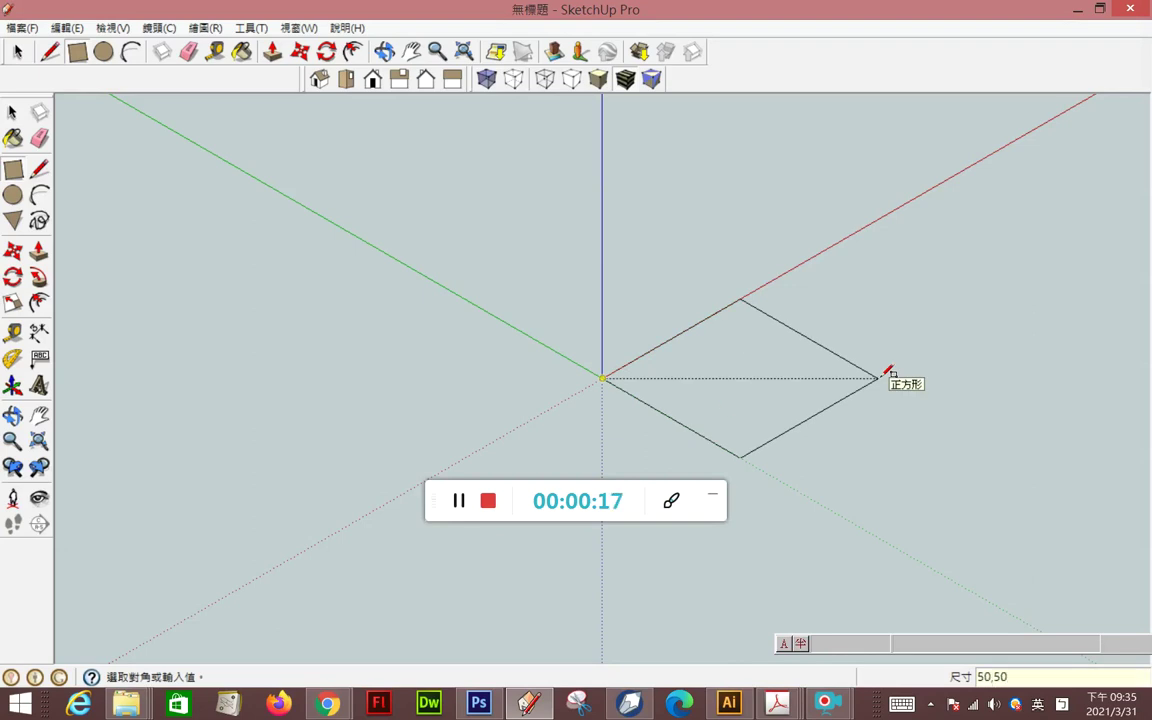
key("Return")
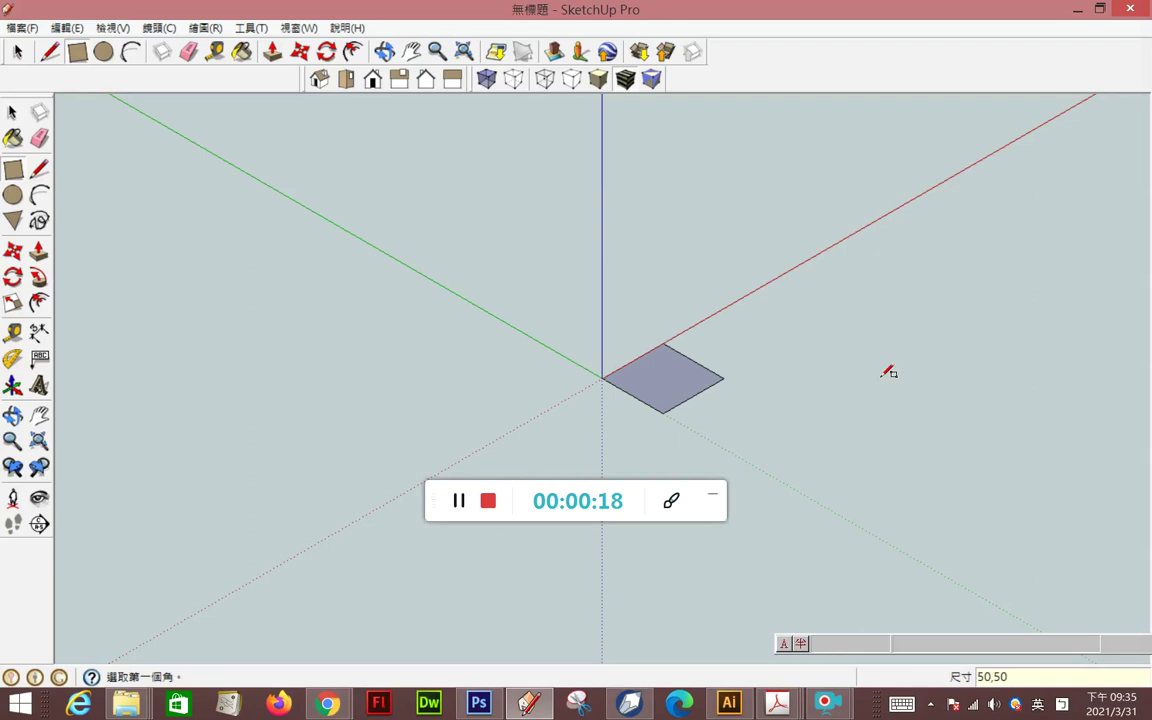
scroll(683, 374, "up", 2)
scroll(683, 374, "up", 2)
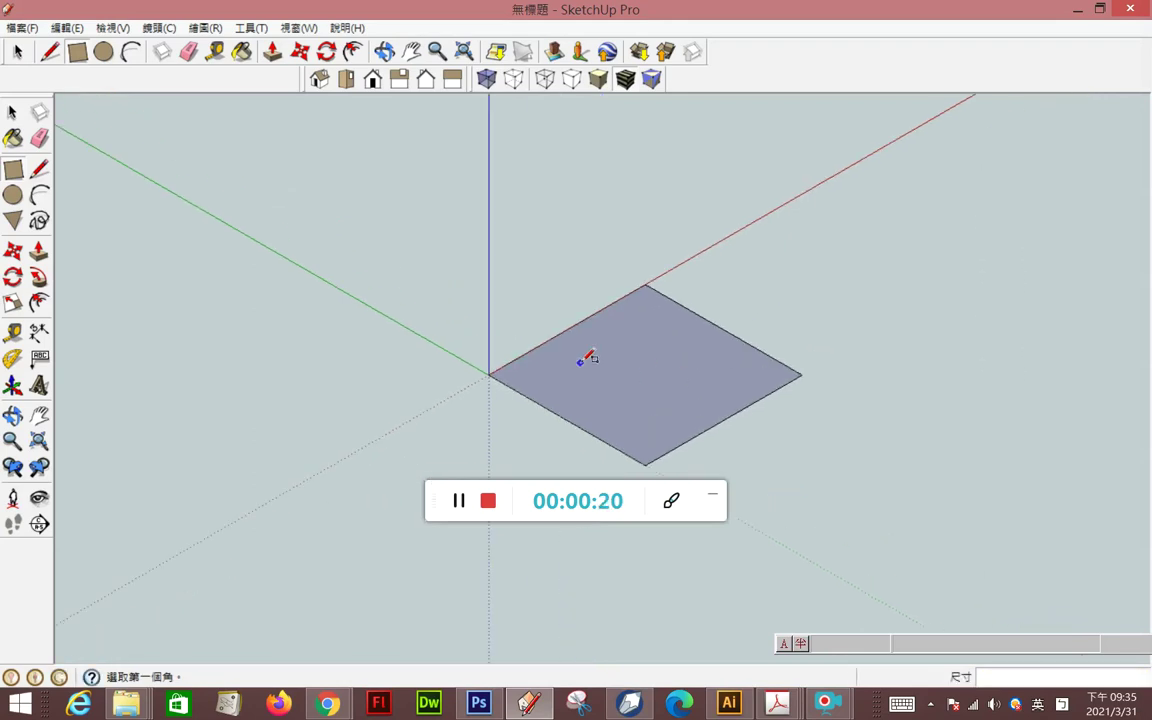
- Push/Pull the 50 mm square face up 3 mm into a thin slab
left_click(39, 250)
left_click_drag(648, 437, 649, 406)
type("3")
key("Return")
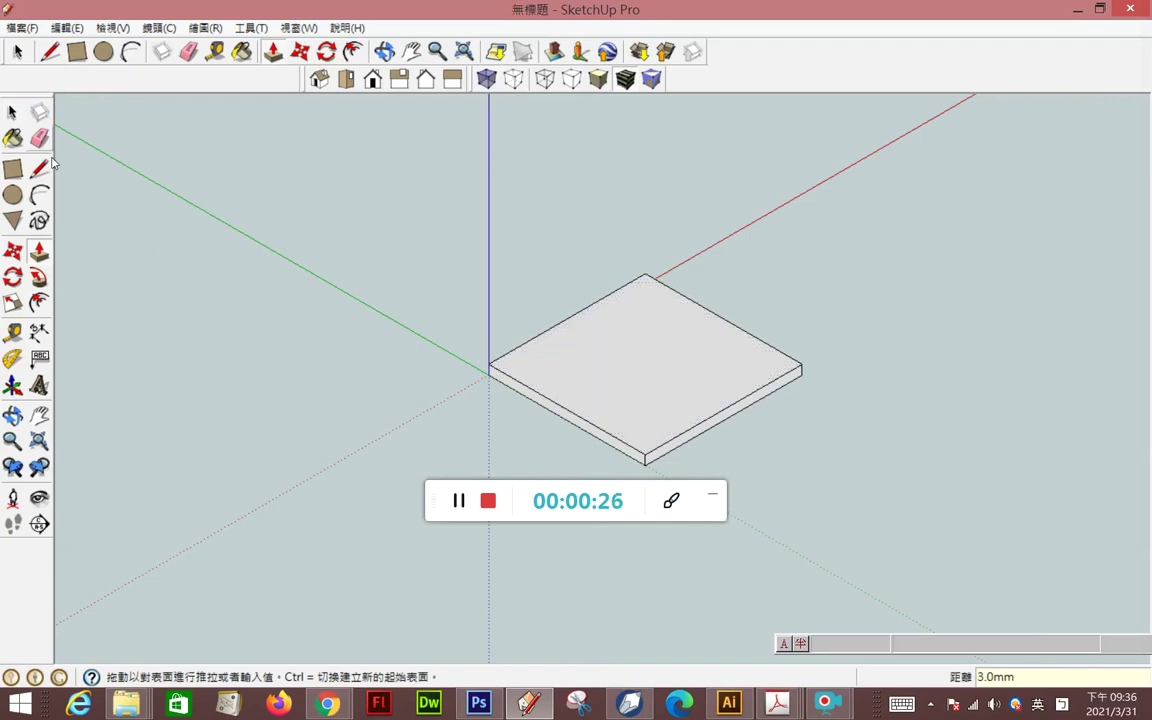
key("space")
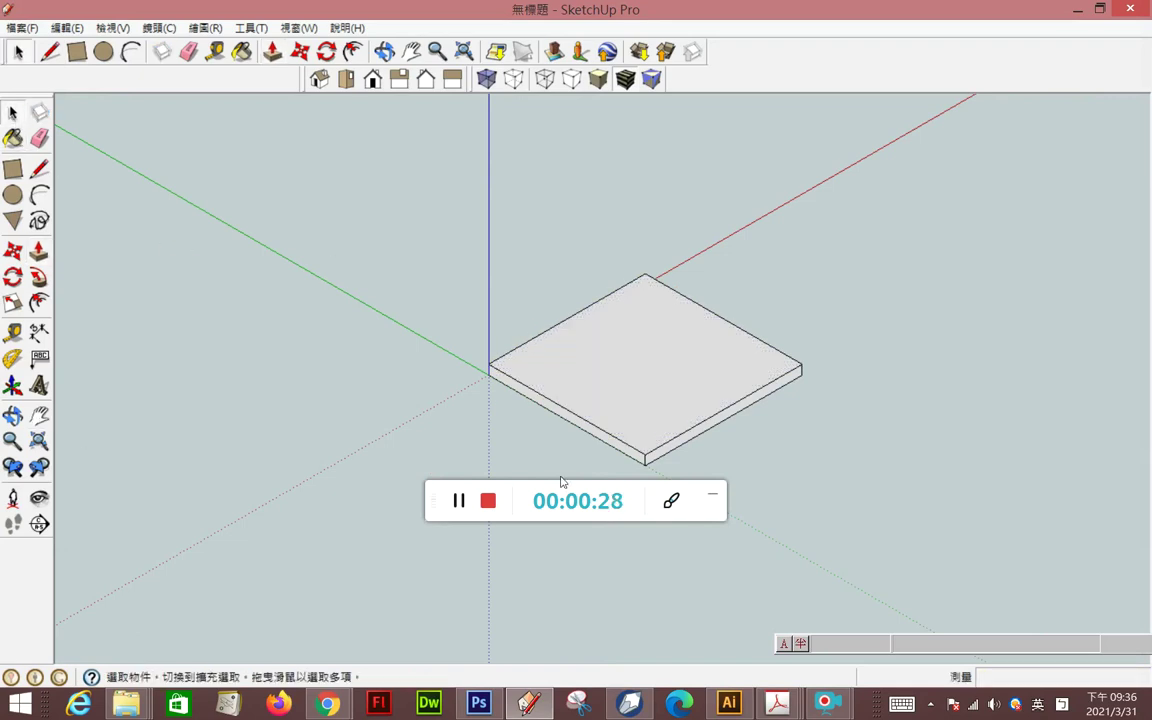
scroll(730, 460, "down", 2)
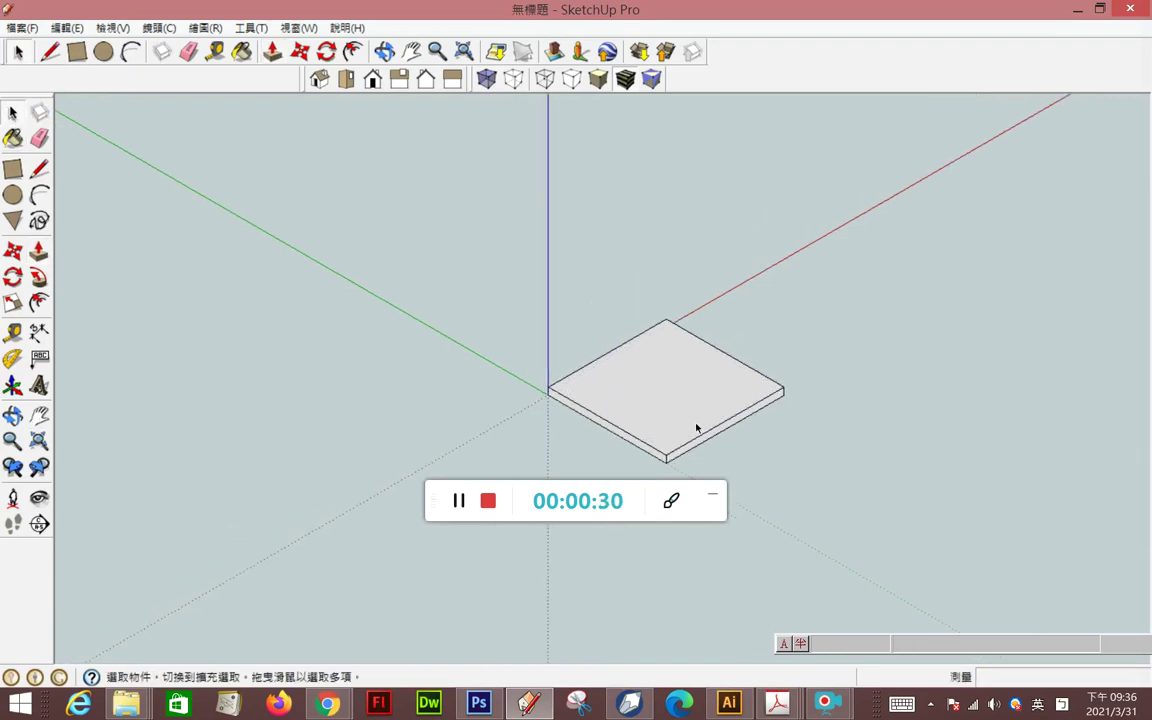
scroll(740, 470, "up", 3)
scroll(688, 470, "up", 3)
left_click(39, 169)
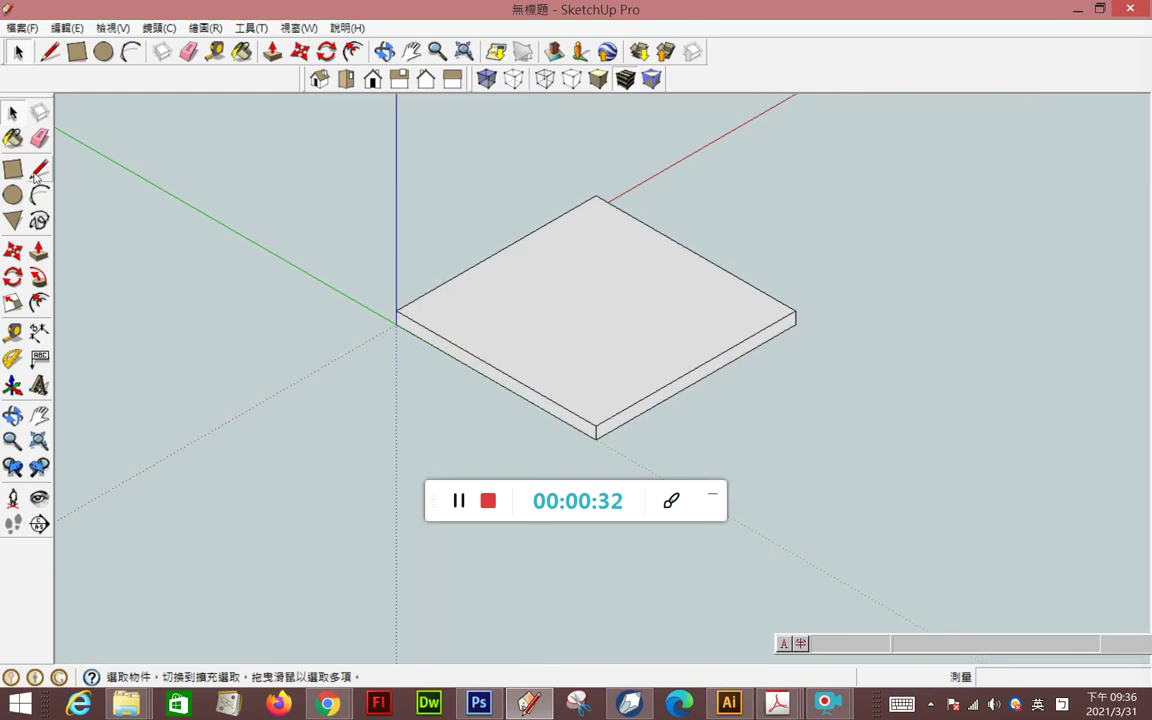
left_click(580, 414)
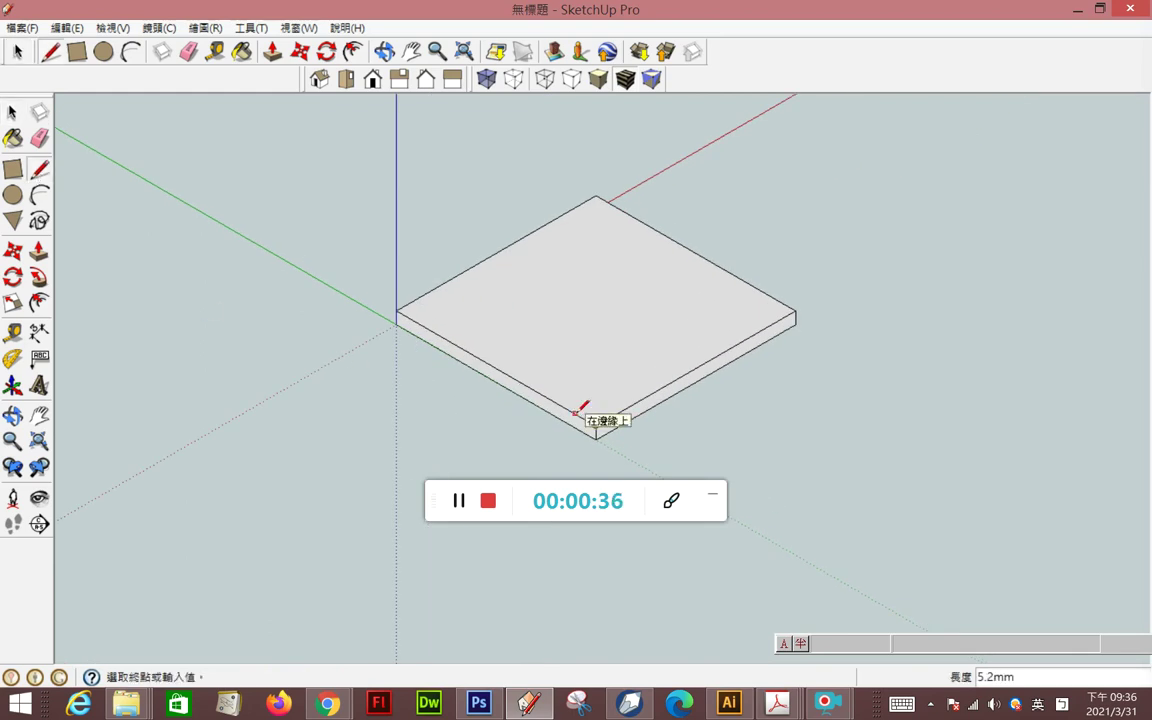
type("3")
key("Return")
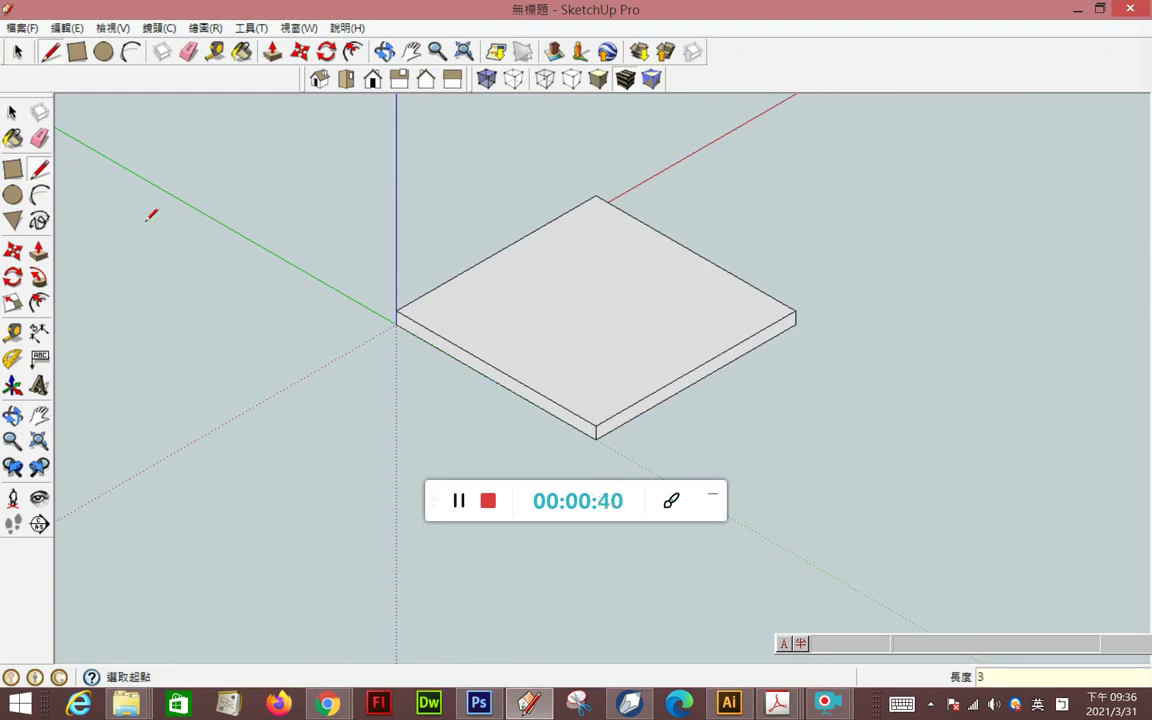
left_click(12, 250)
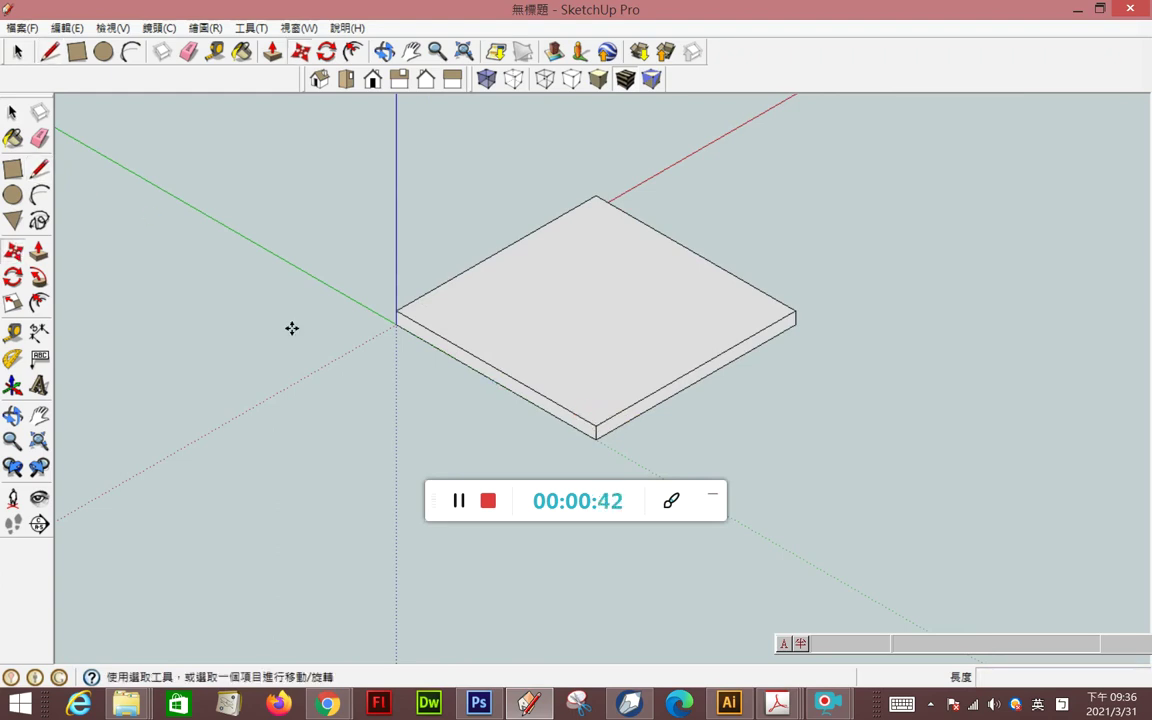
left_click(595, 430)
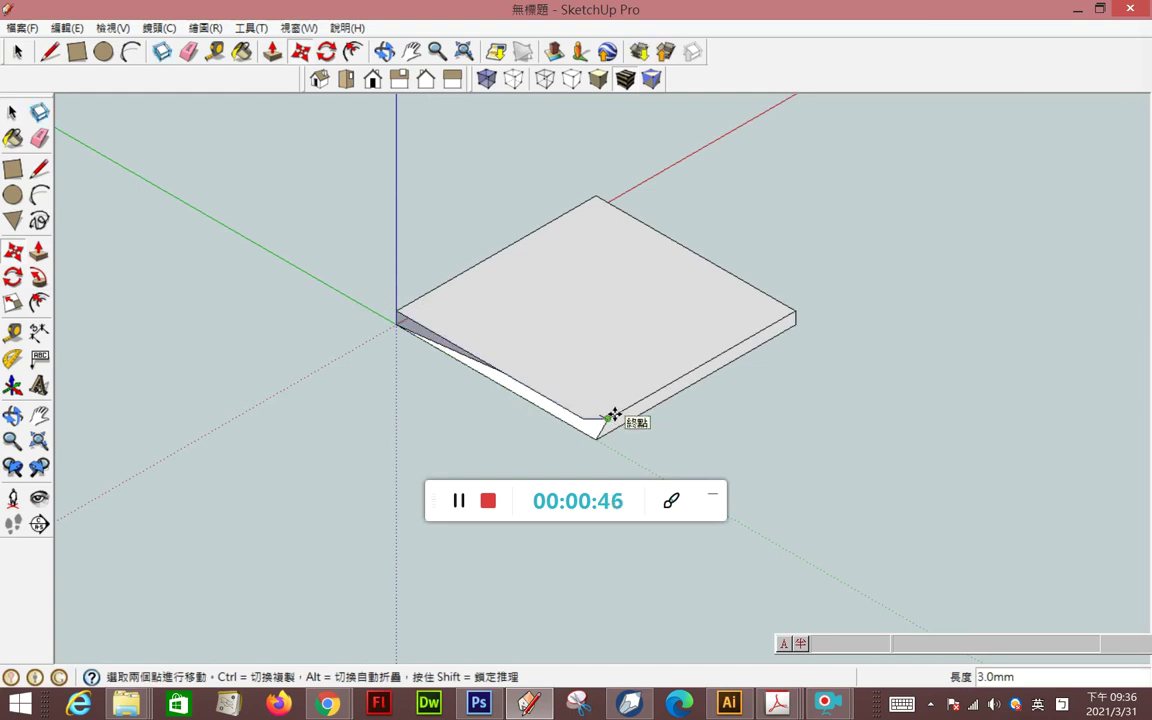
key("Escape")
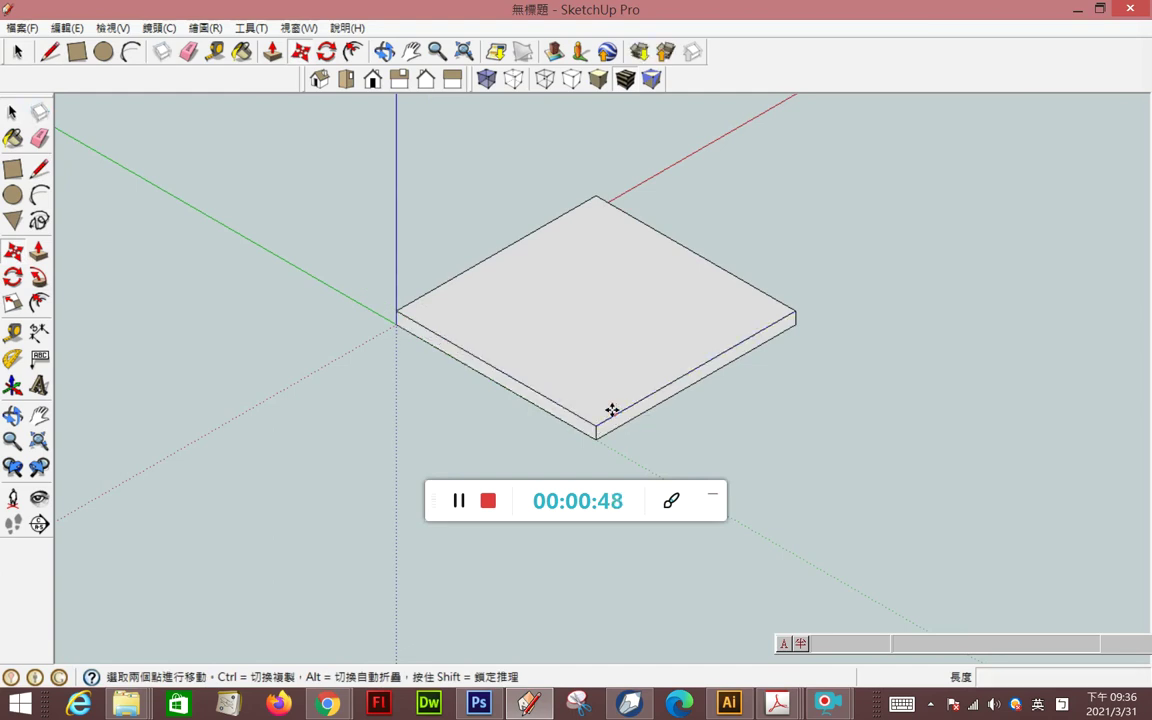
key("space")
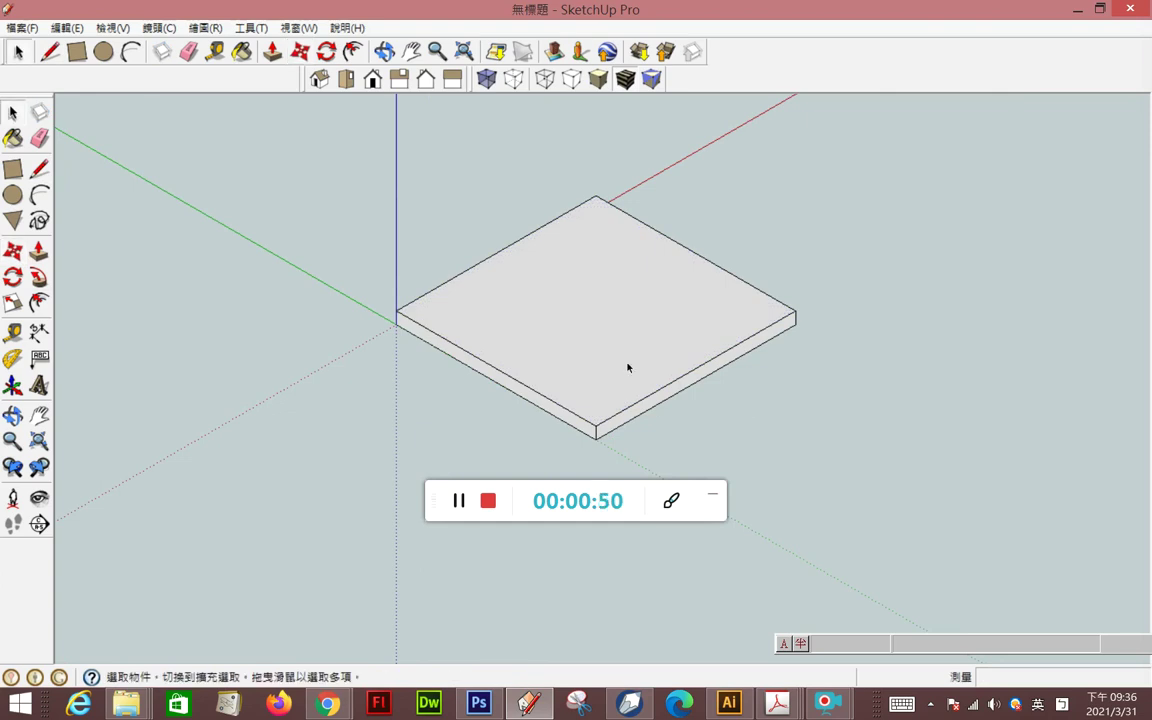
triple_click(627, 365)
right_click(628, 366)
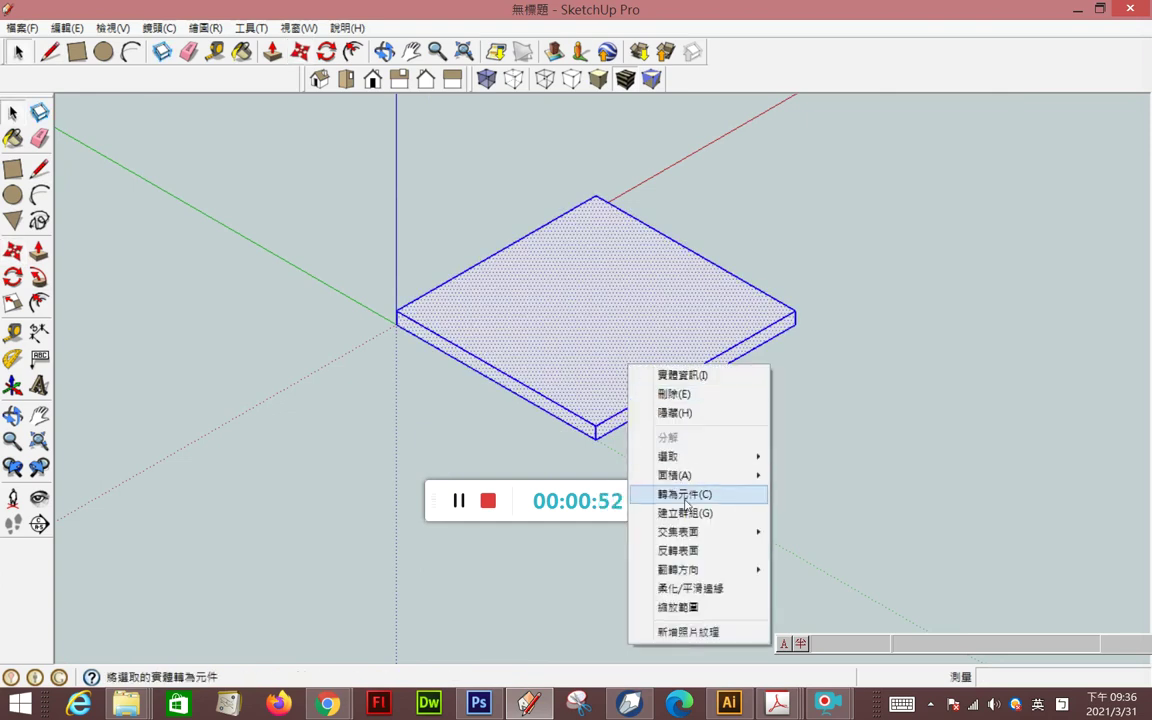
- Turn the 50 × 50 × 3 mm slab into a component with Make Component
left_click(682, 494)
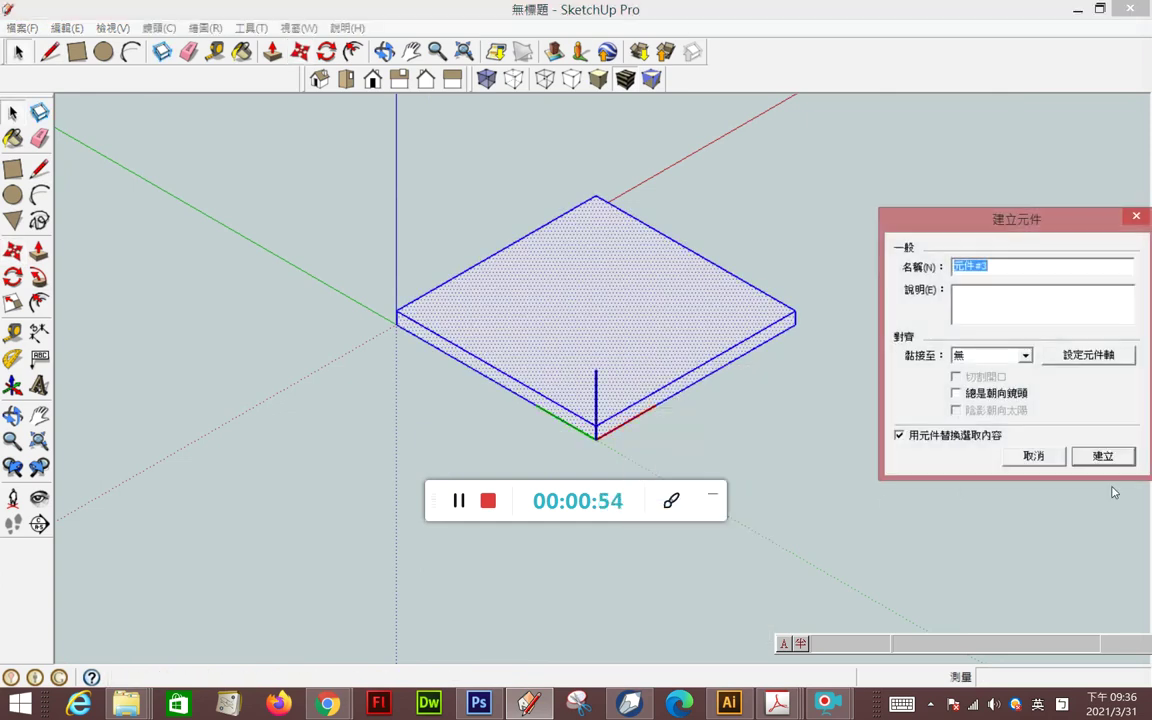
left_click(1102, 457)
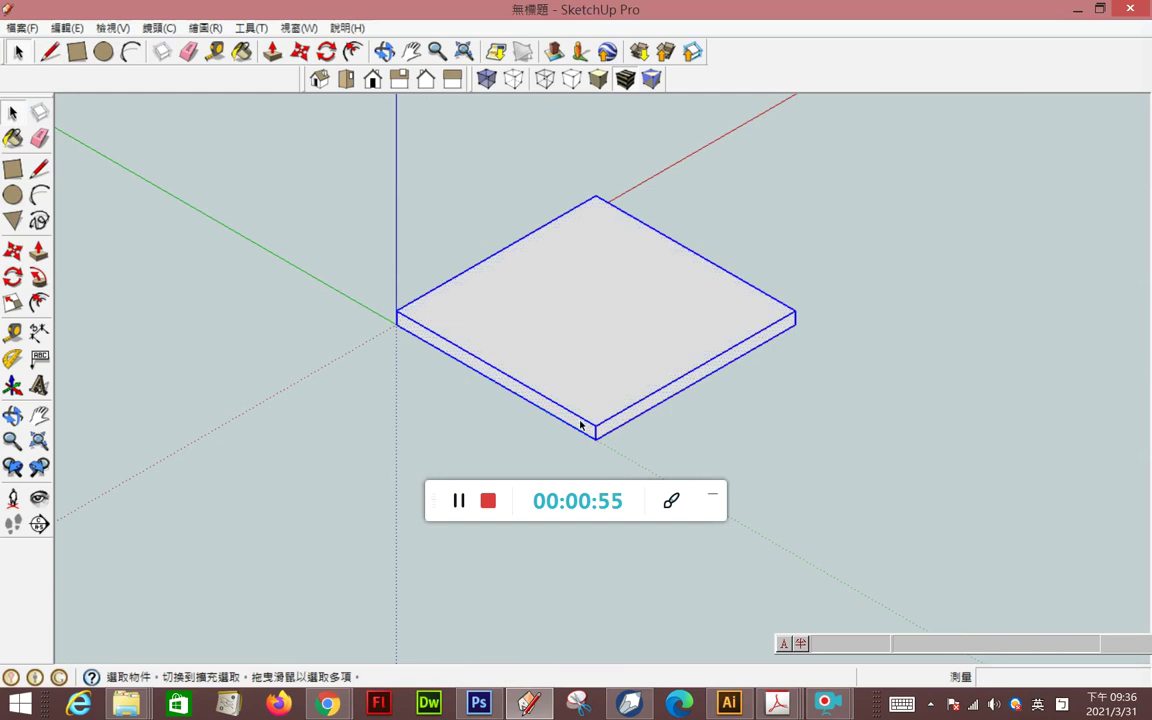
left_click(39, 168)
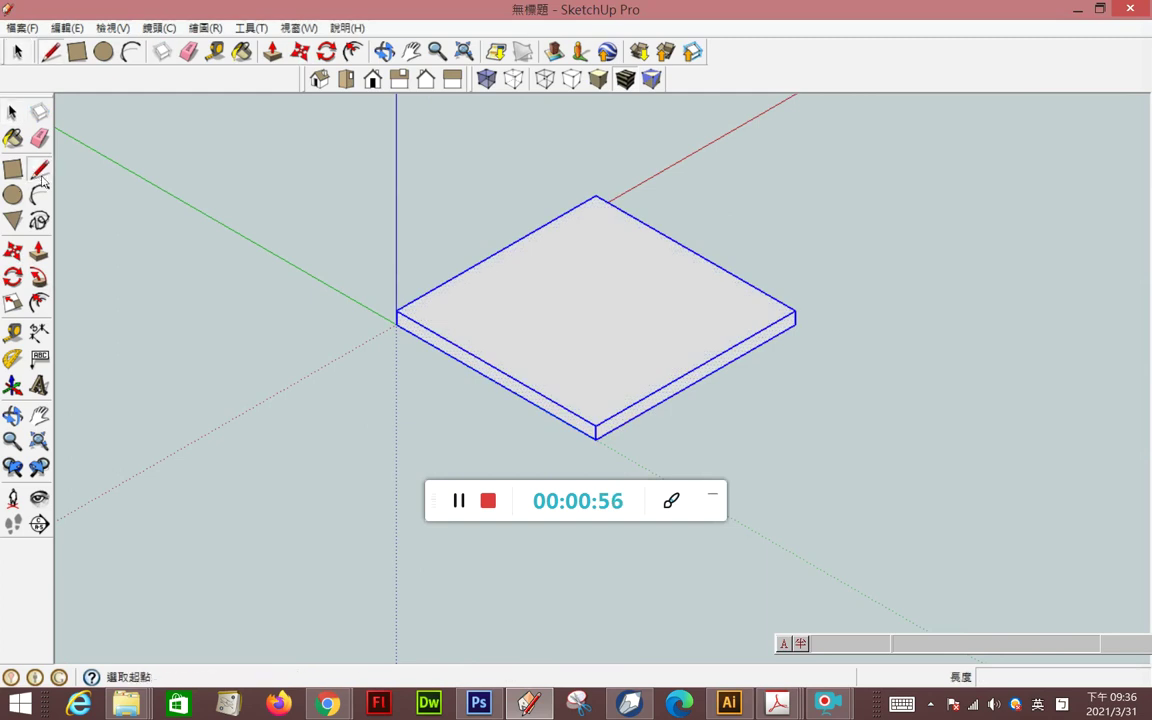
left_click(597, 422)
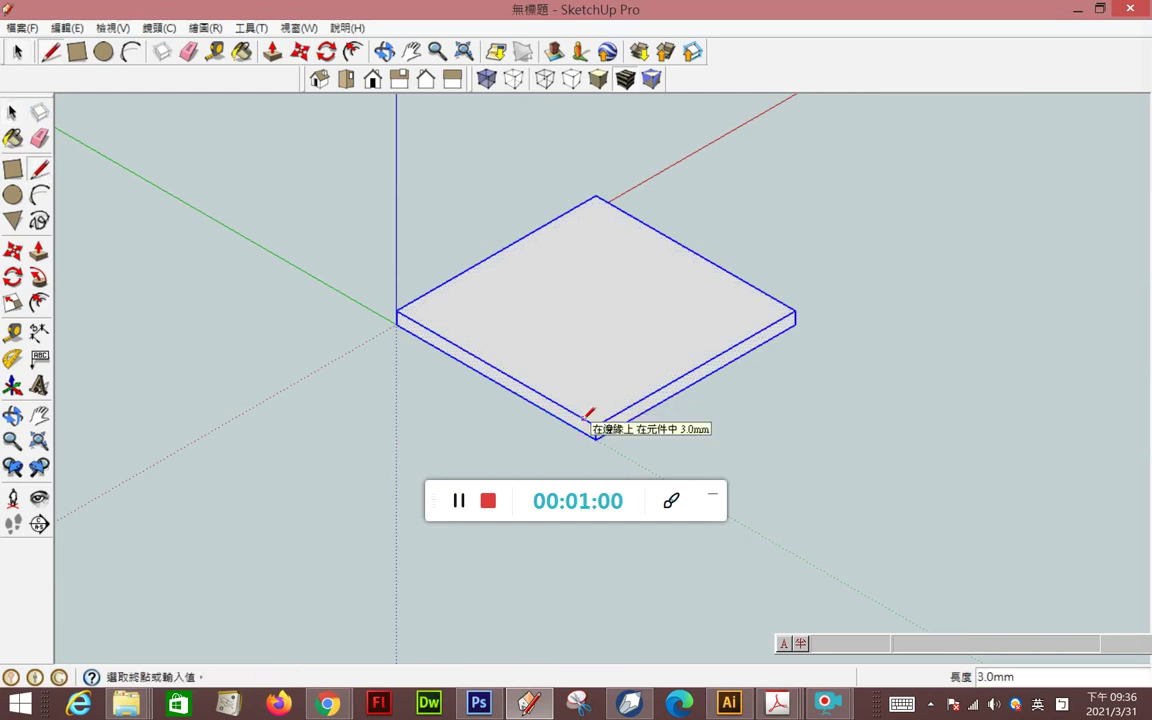
key("Escape")
left_click(12, 112)
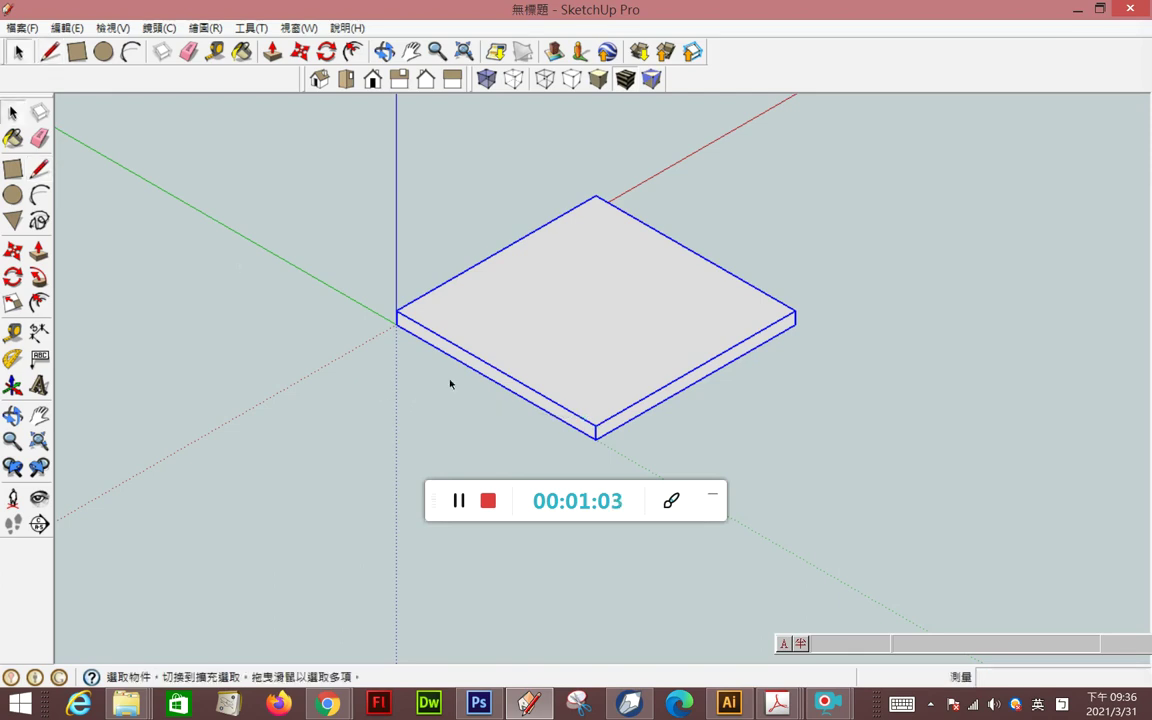
- Place short tick edges 3 mm in from the slab's front and right top corners
scroll(603, 455, "up", 1)
left_click(585, 417)
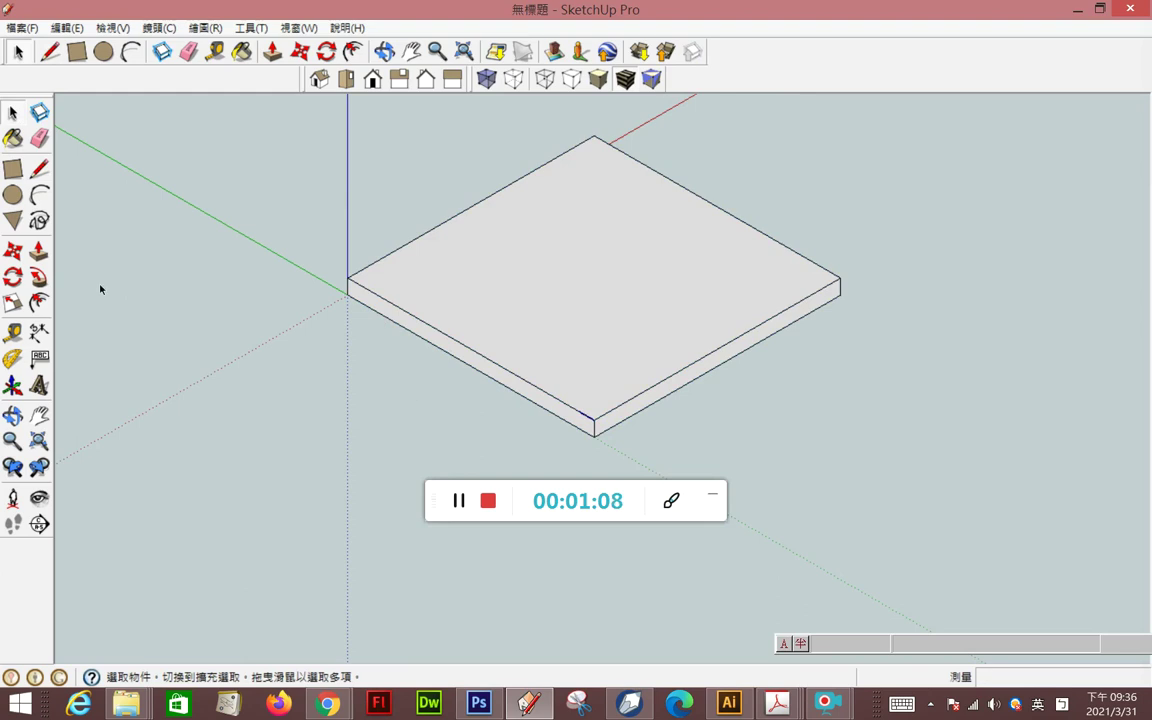
left_click(12, 252)
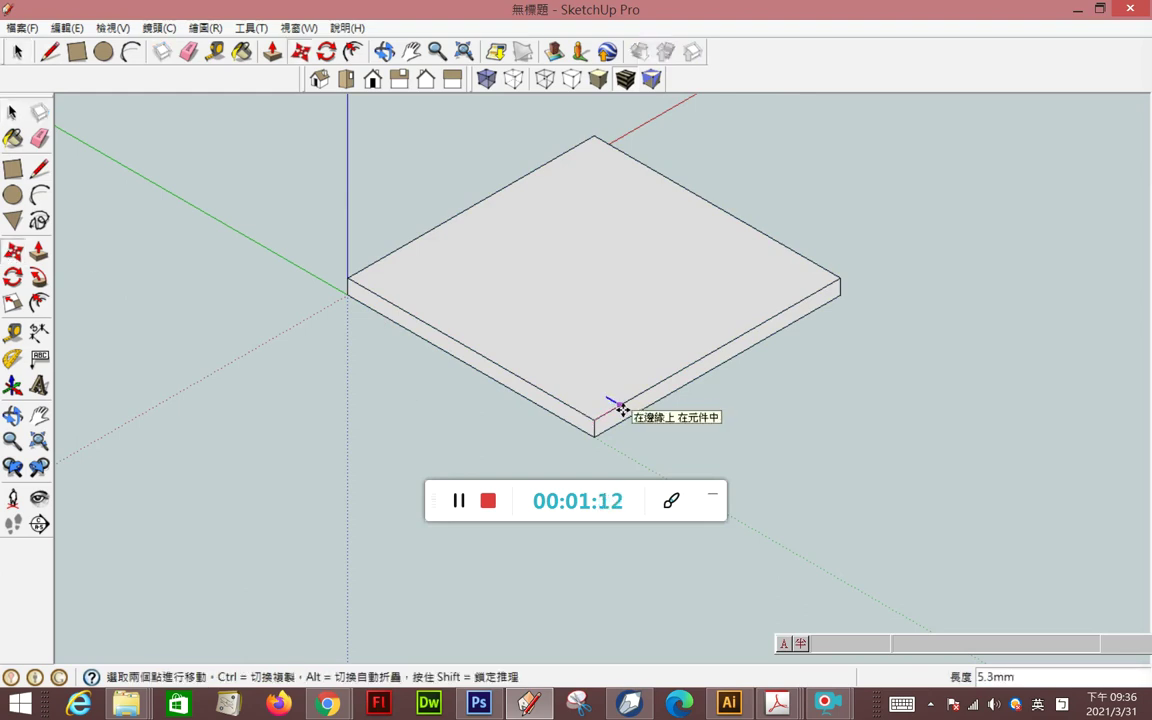
left_click(621, 408, "ctrl")
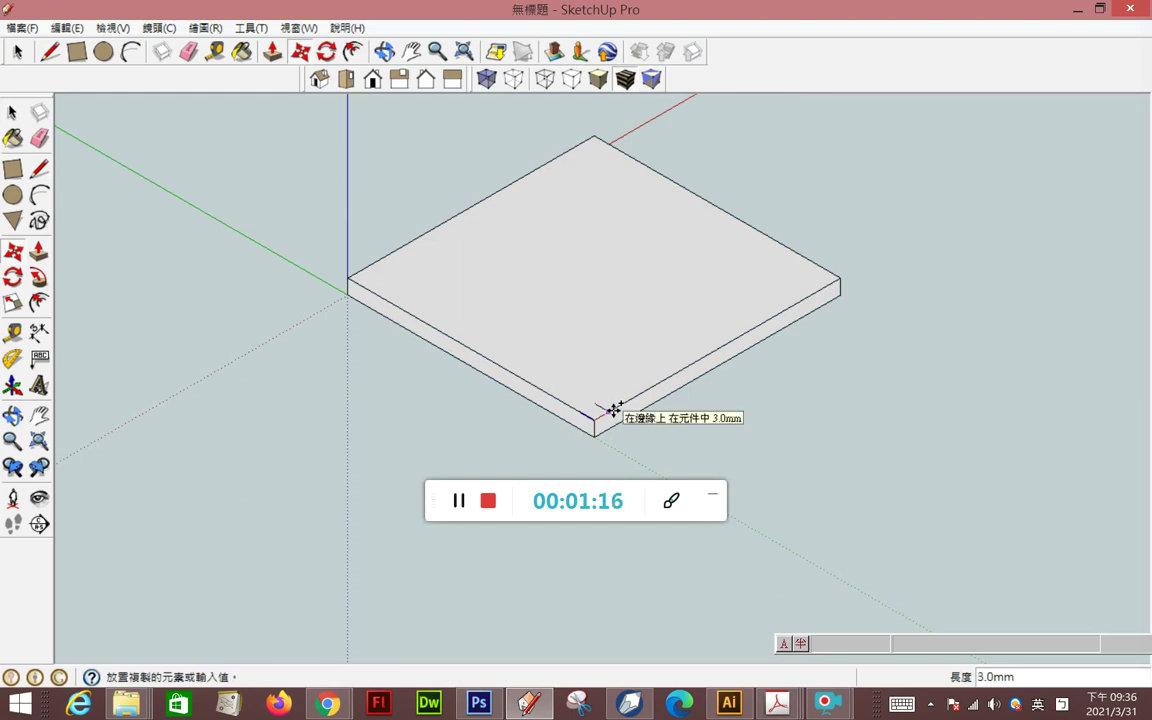
left_click(613, 409)
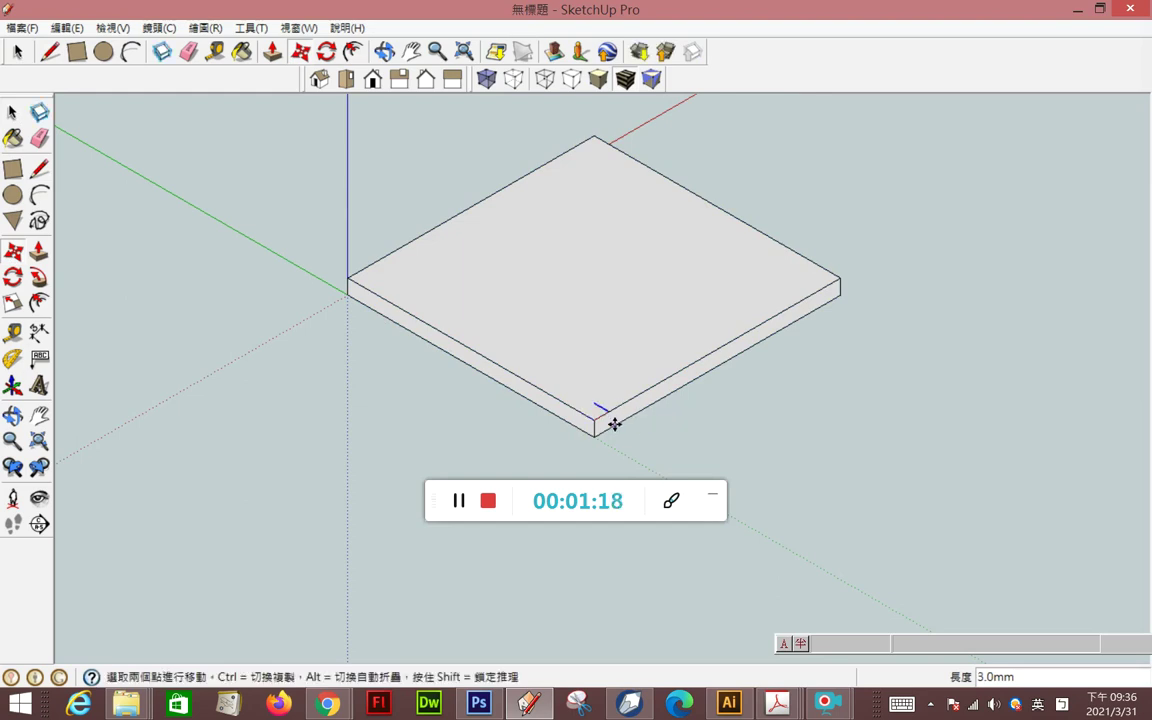
left_click(609, 412)
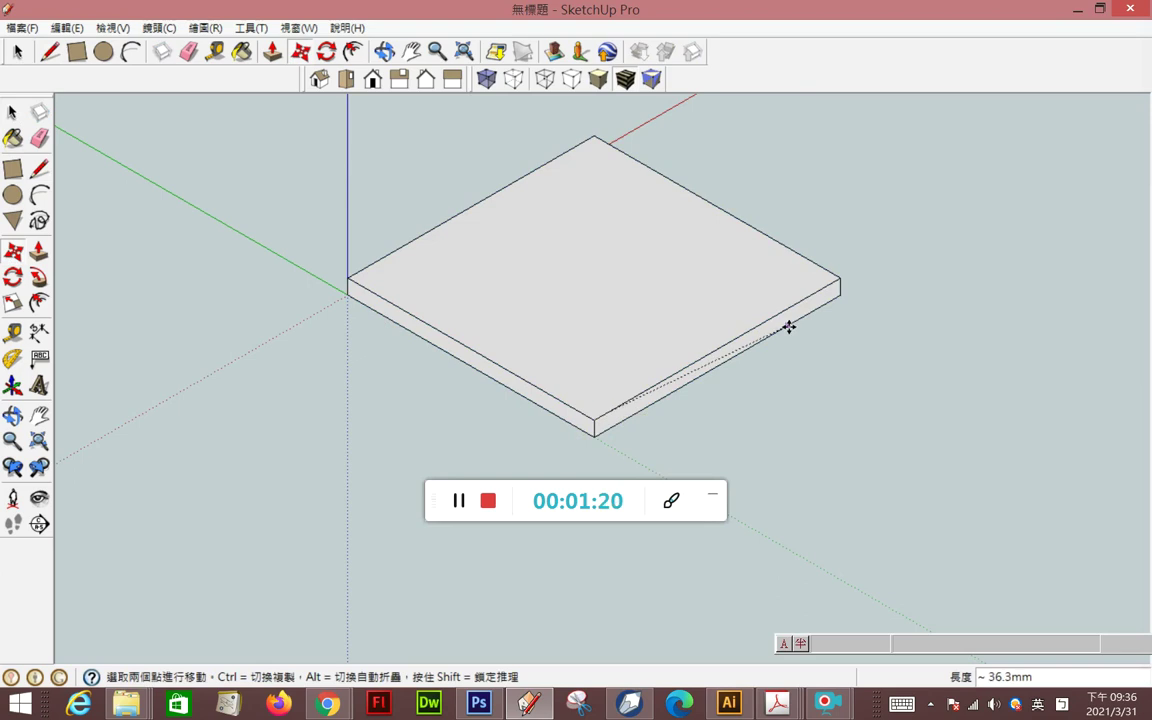
left_click(838, 277)
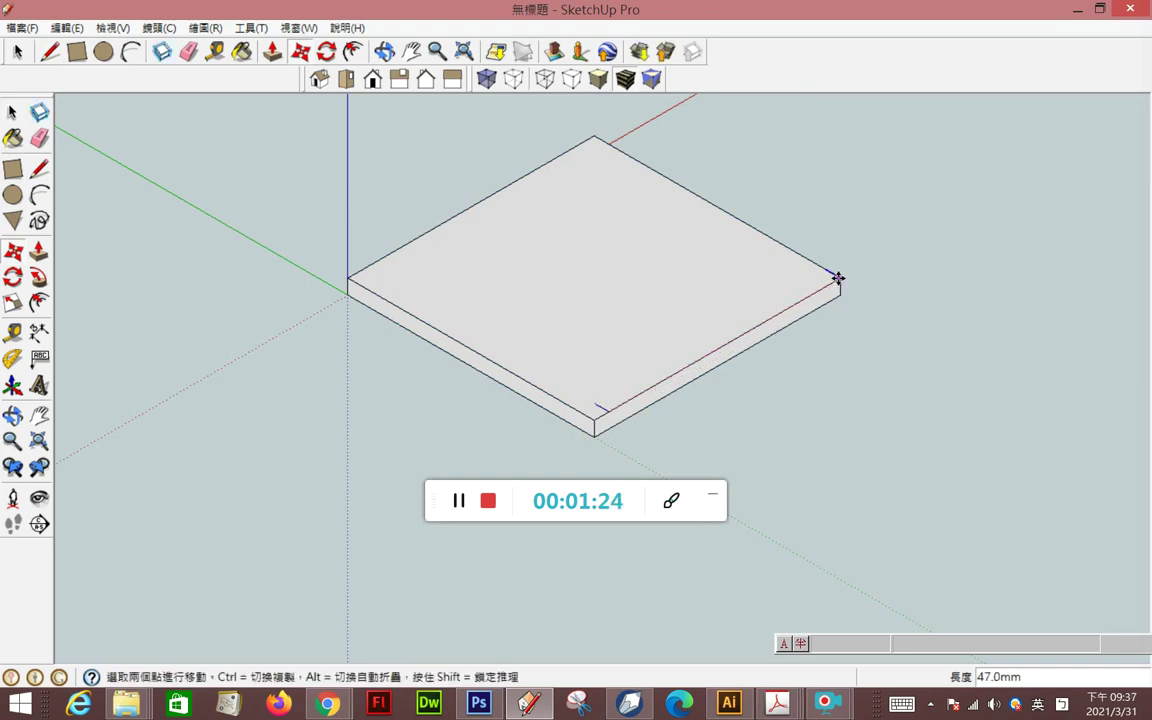
left_click(838, 277)
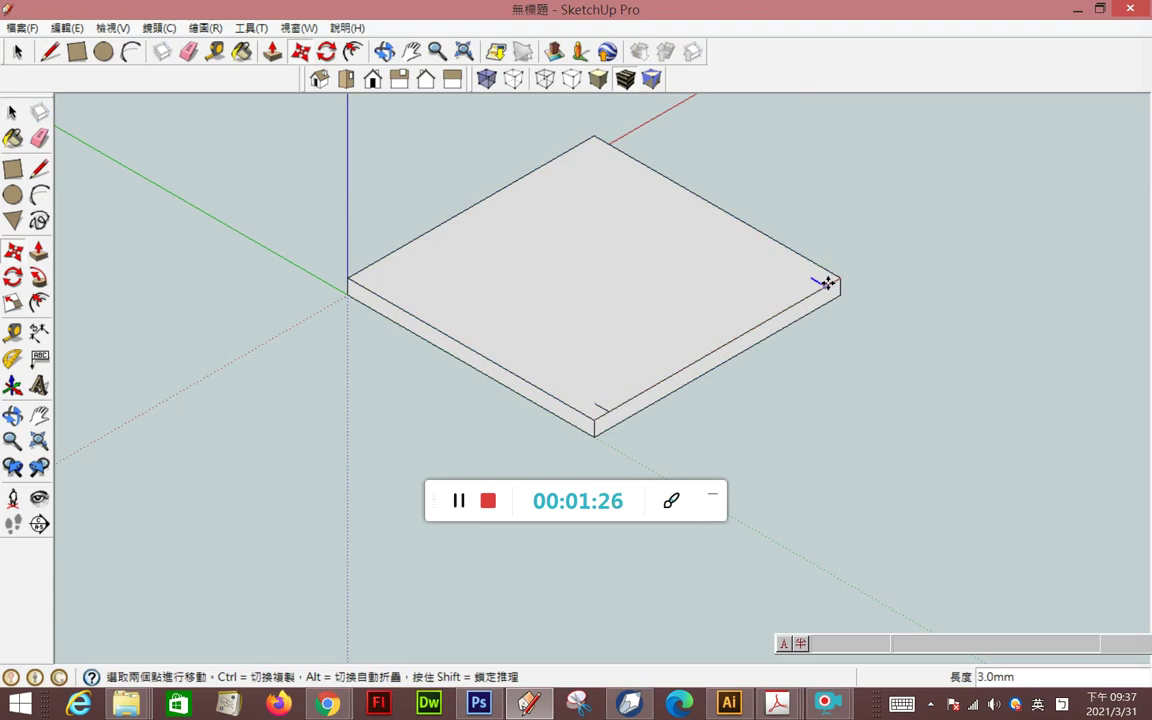
left_click(826, 284)
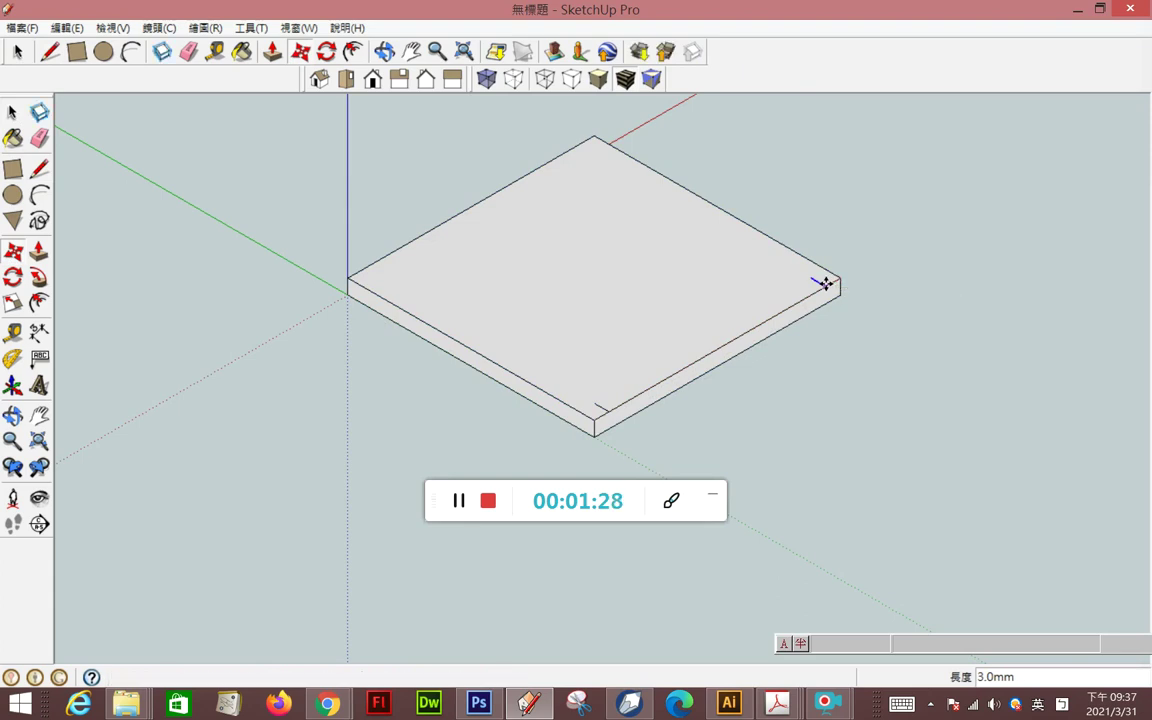
key("space")
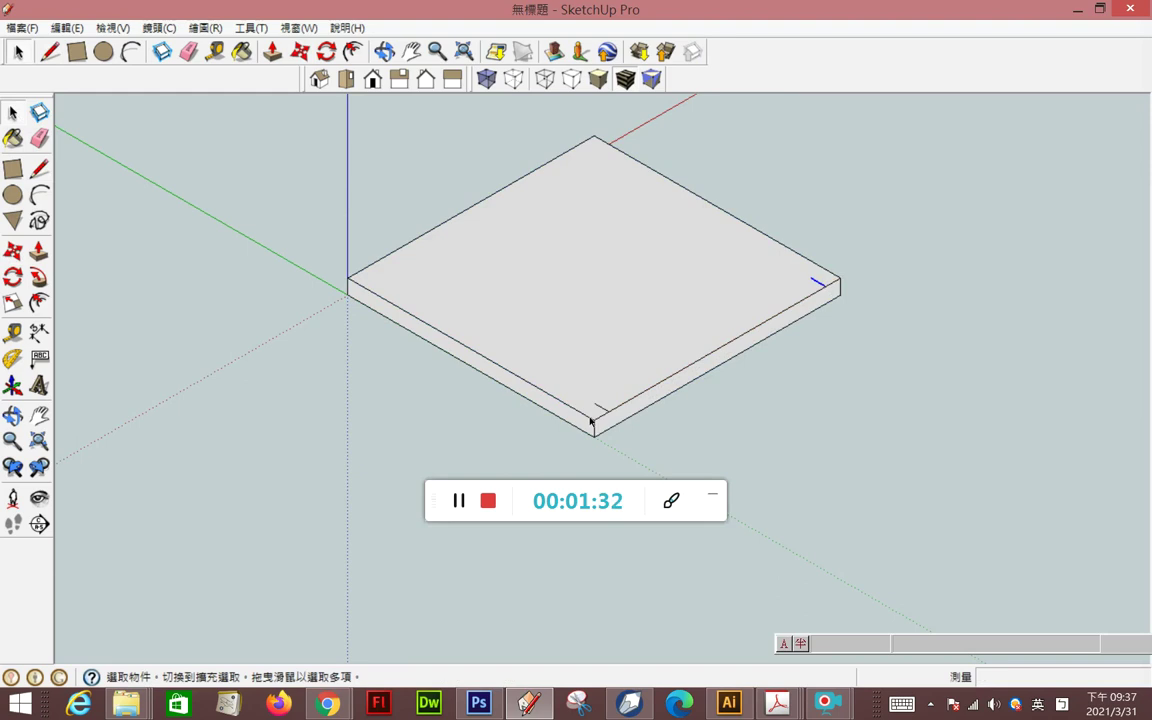
left_click(588, 436)
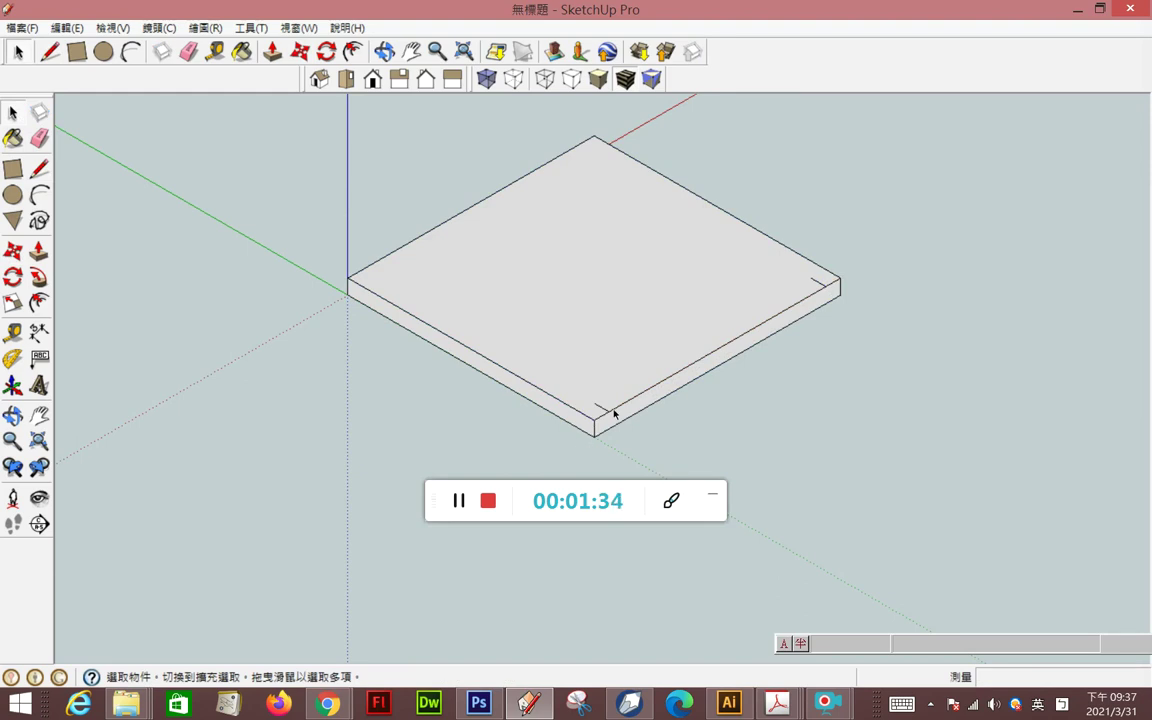
left_click(607, 413)
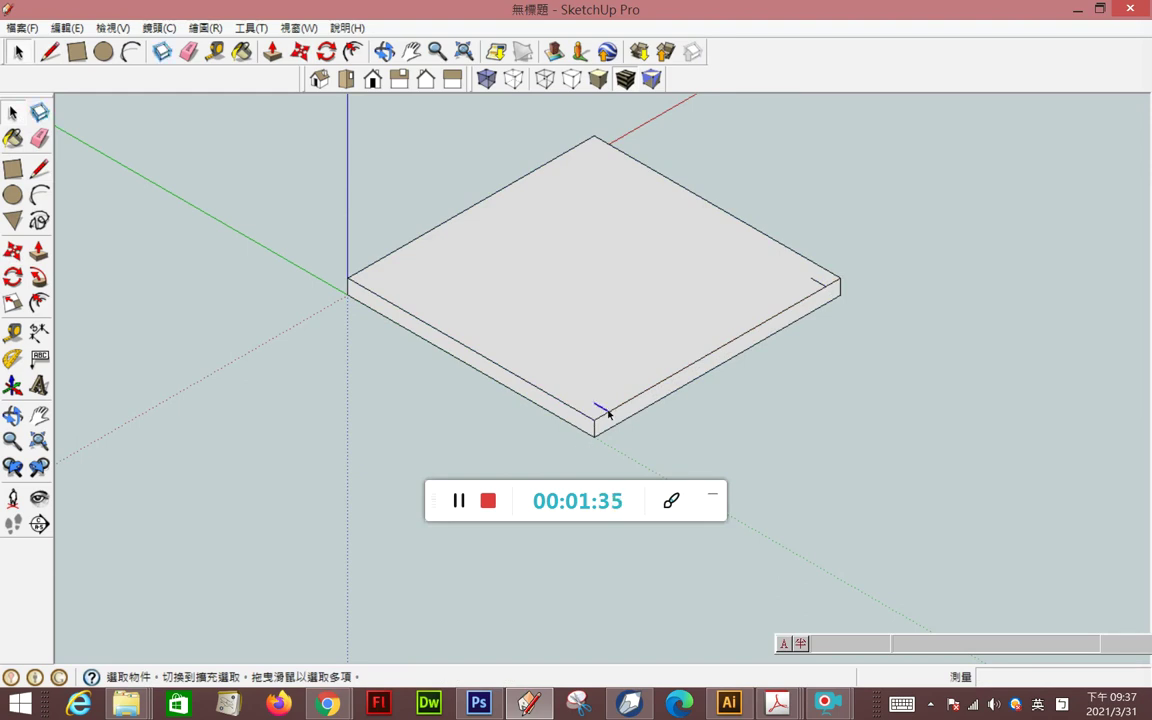
- Select the right-corner tick edge and cancel a first move attempt
triple_click(819, 289)
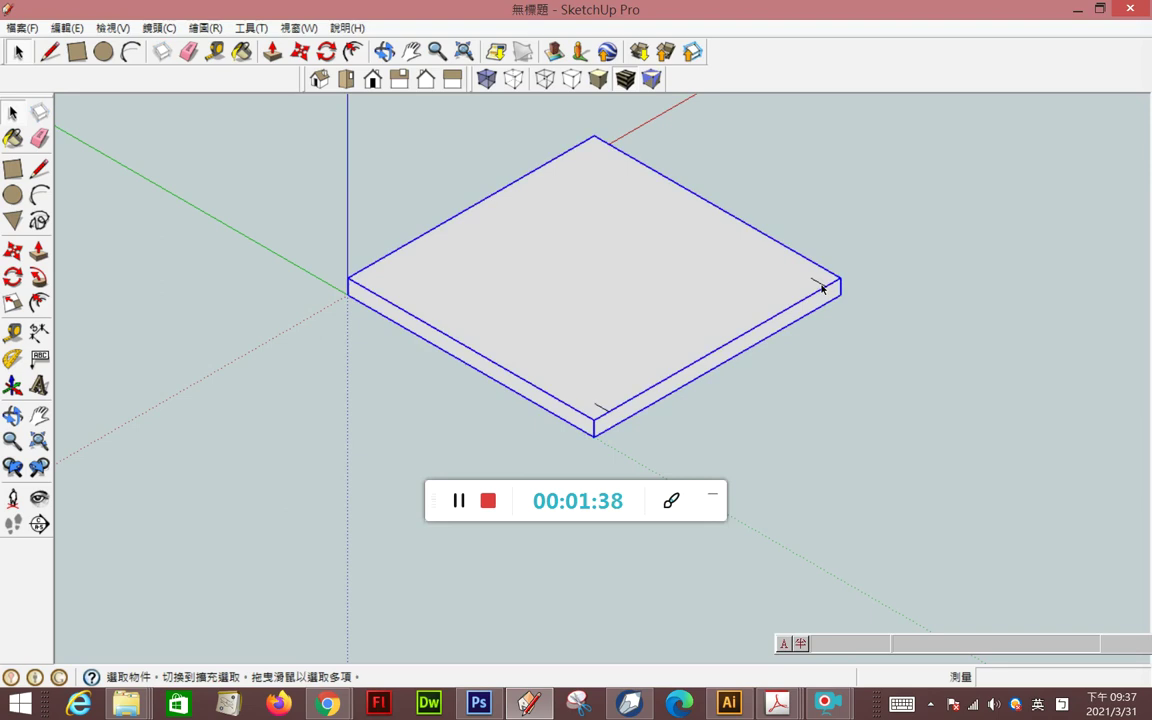
left_click(823, 287)
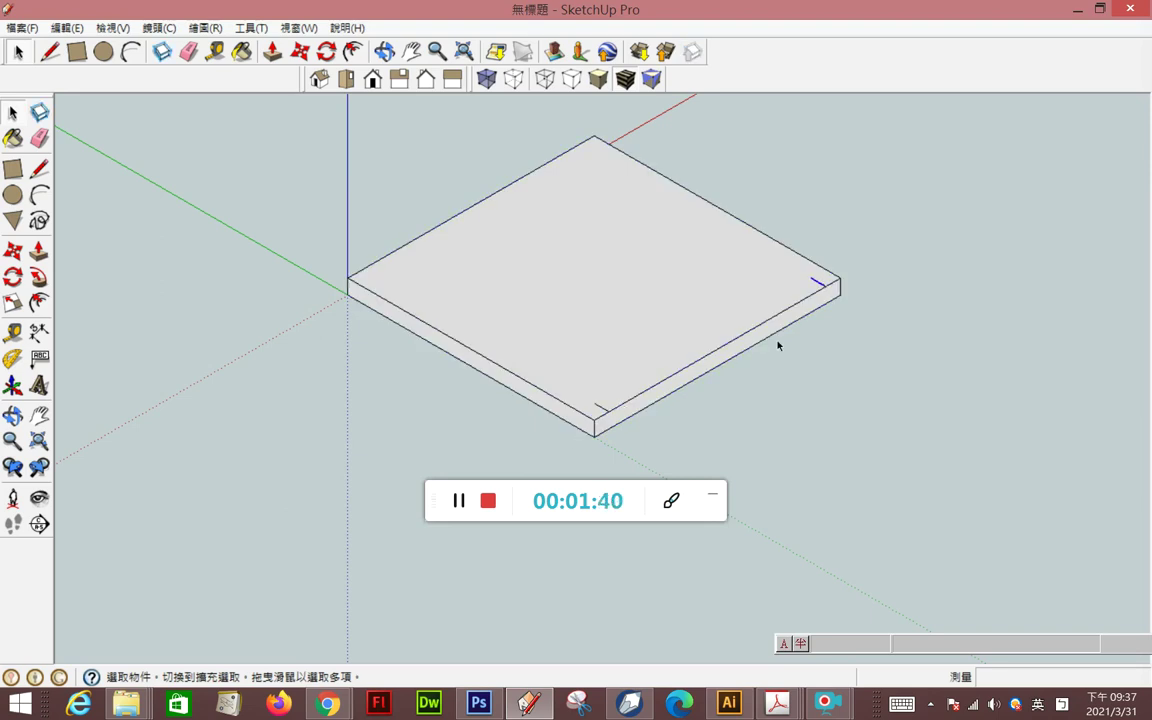
left_click(13, 251)
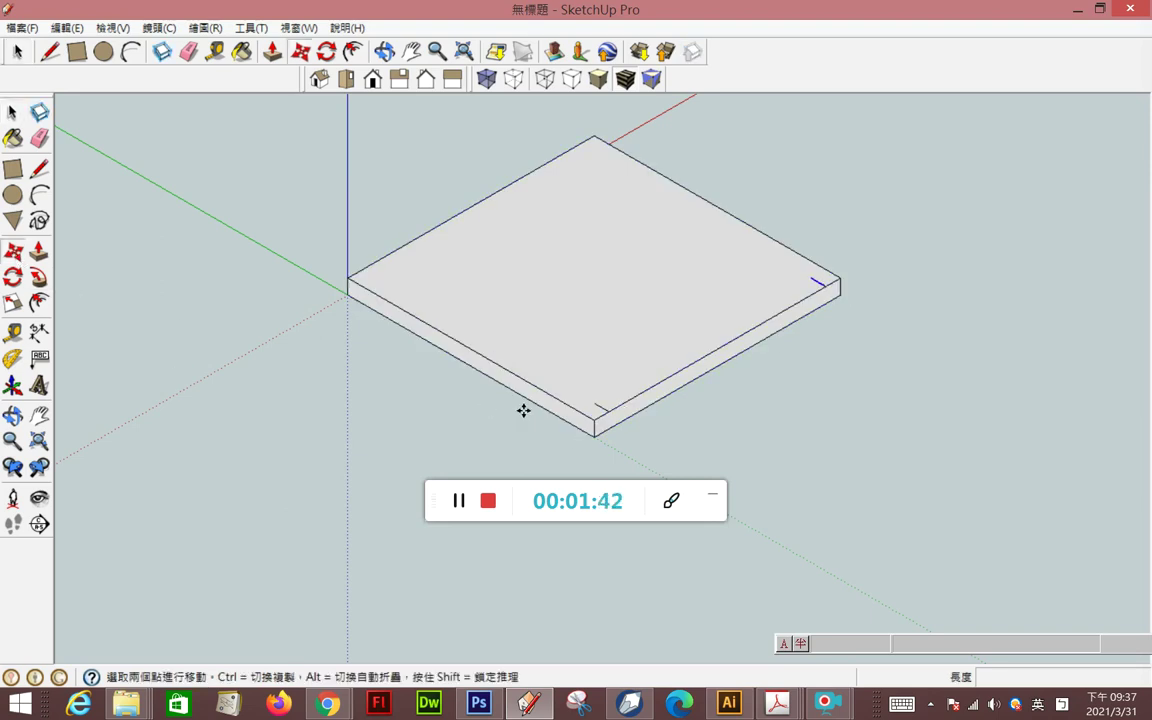
left_click(607, 408)
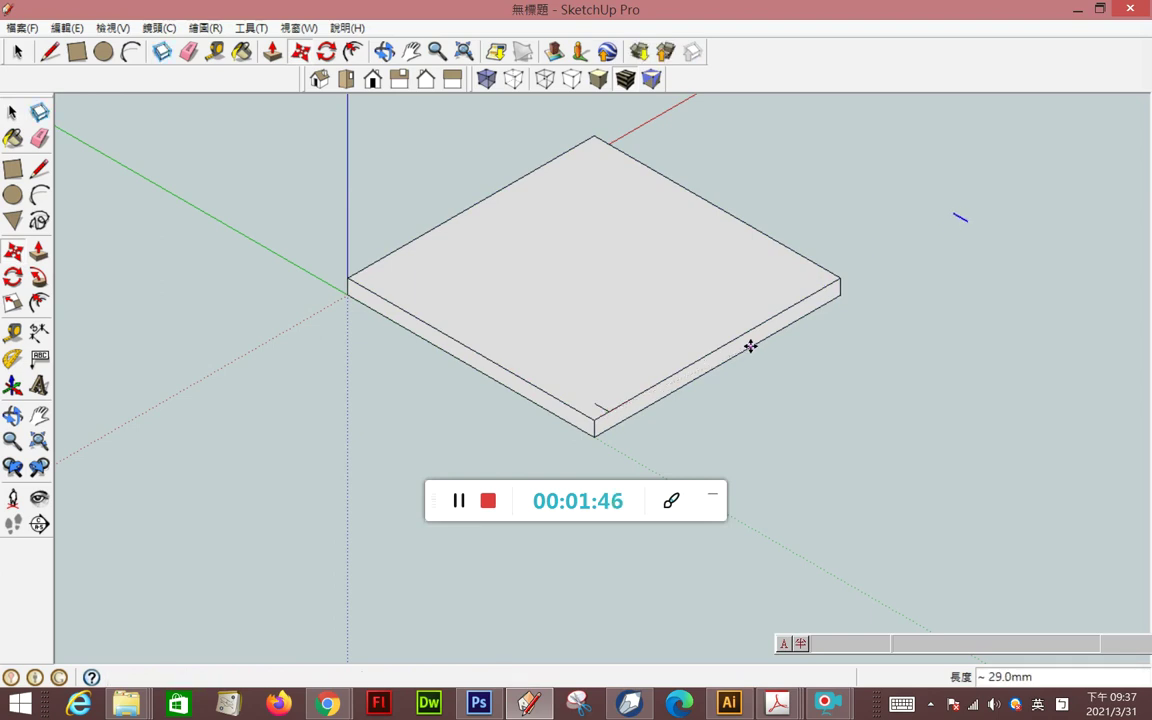
key("Escape")
key("space")
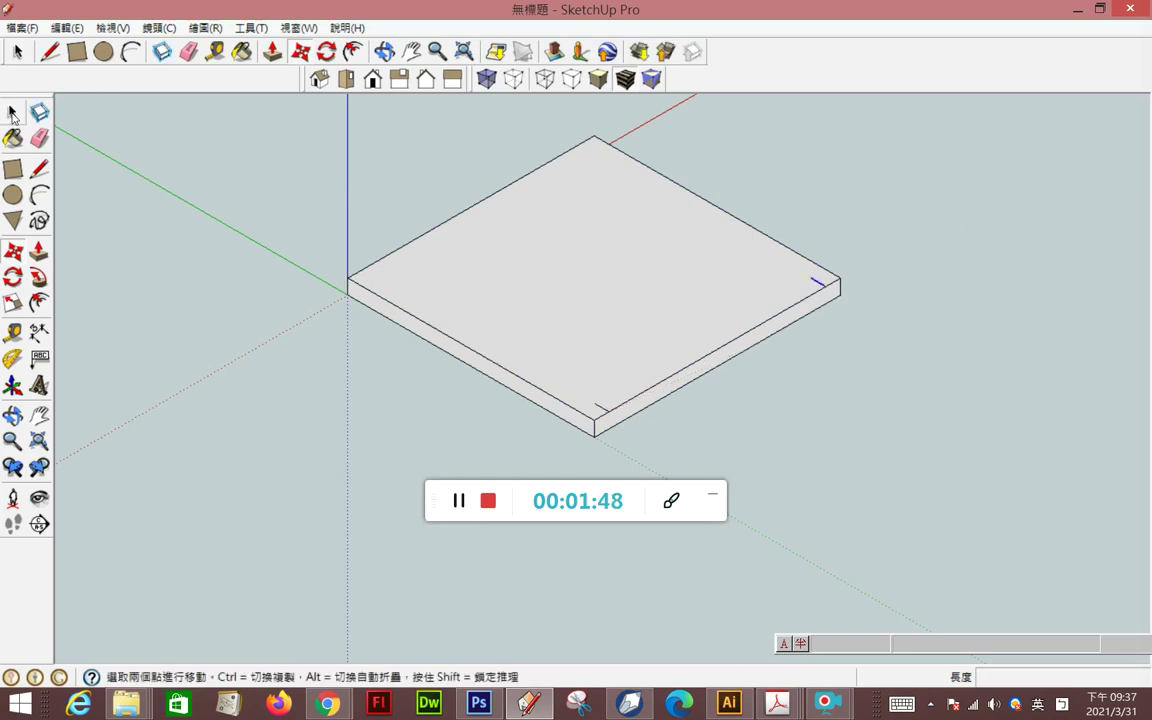
- Copy the front-corner tick to the far corner and divide the span into seven (/7)
left_click(602, 411)
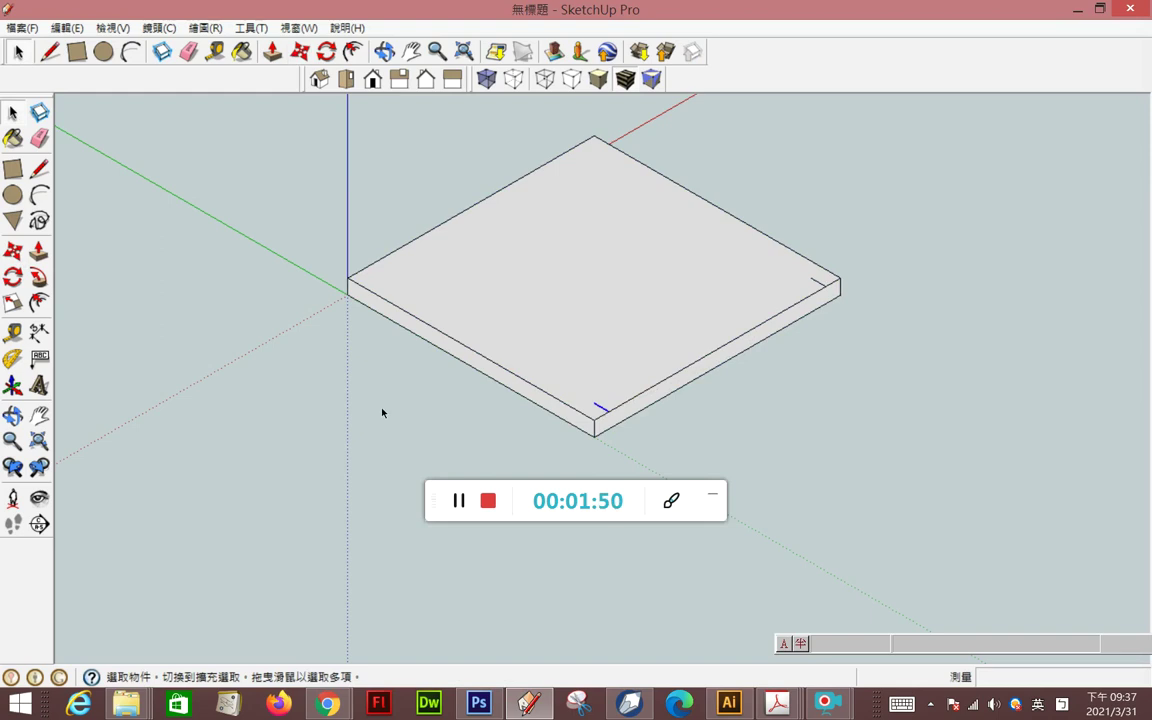
left_click(13, 250)
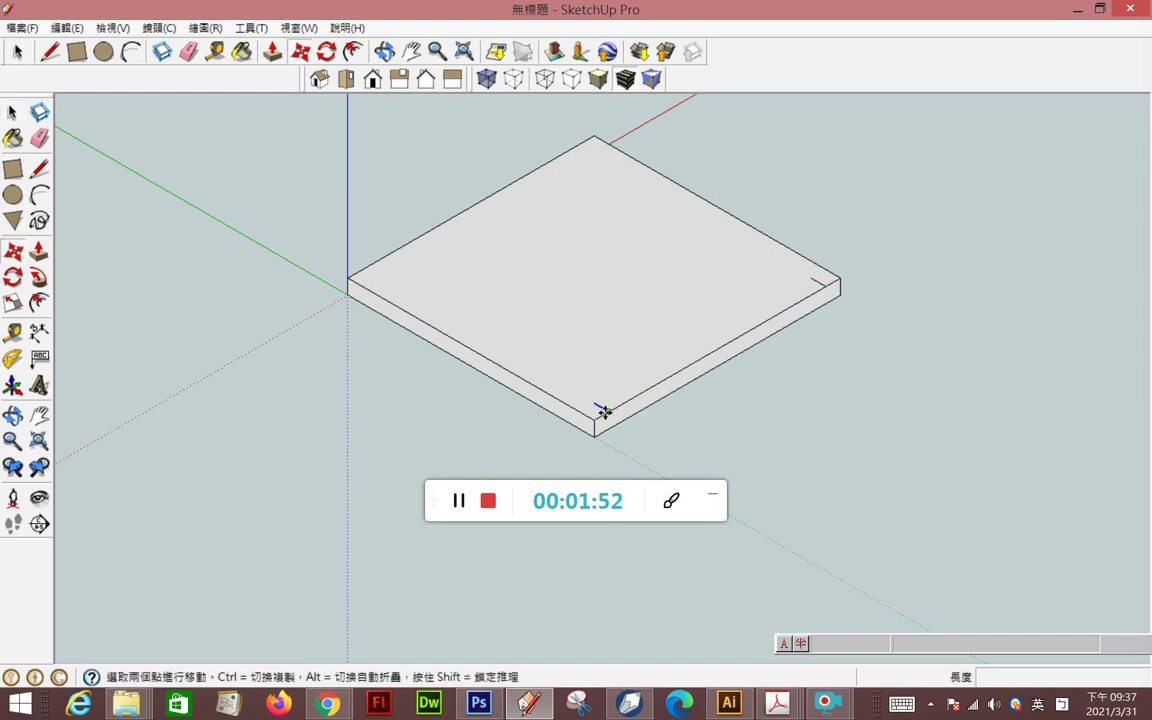
left_click(601, 407)
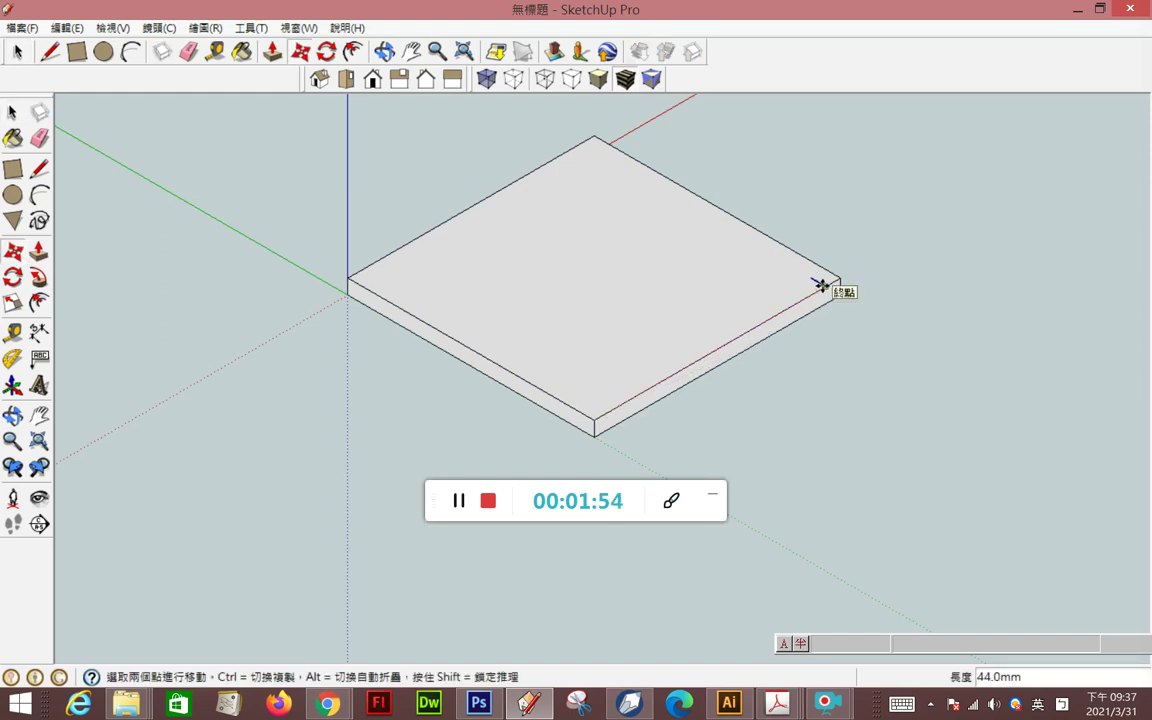
key("ctrl")
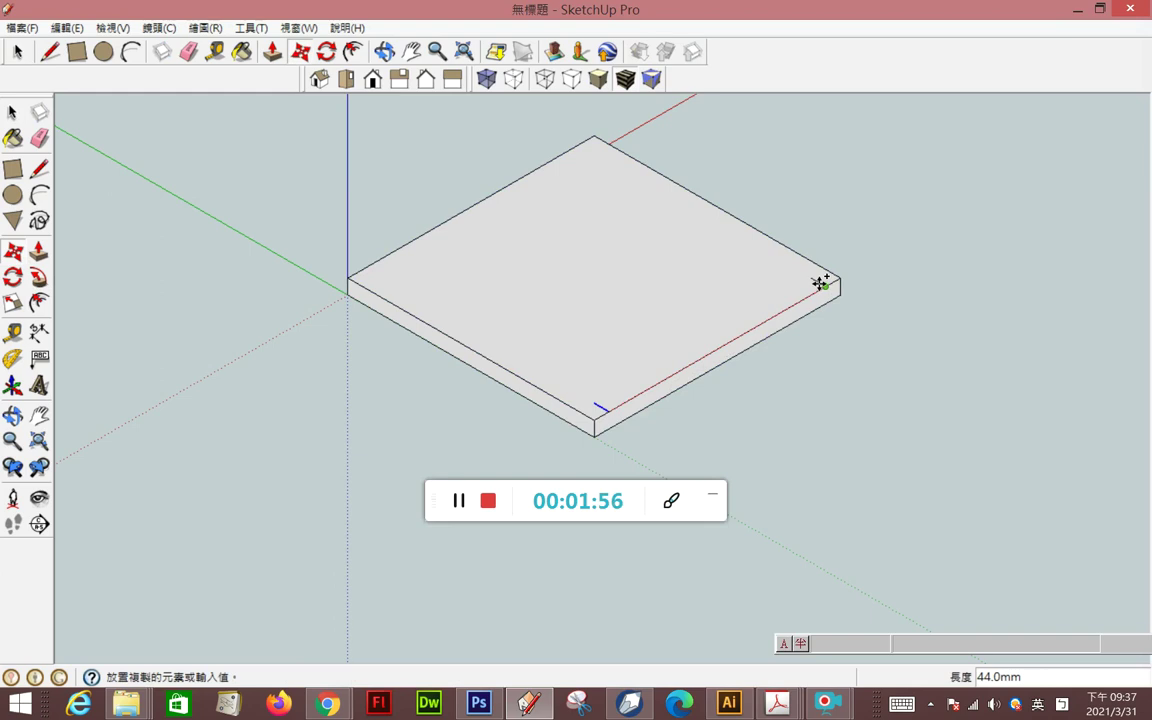
left_click(822, 283)
type("/7")
key("Return")
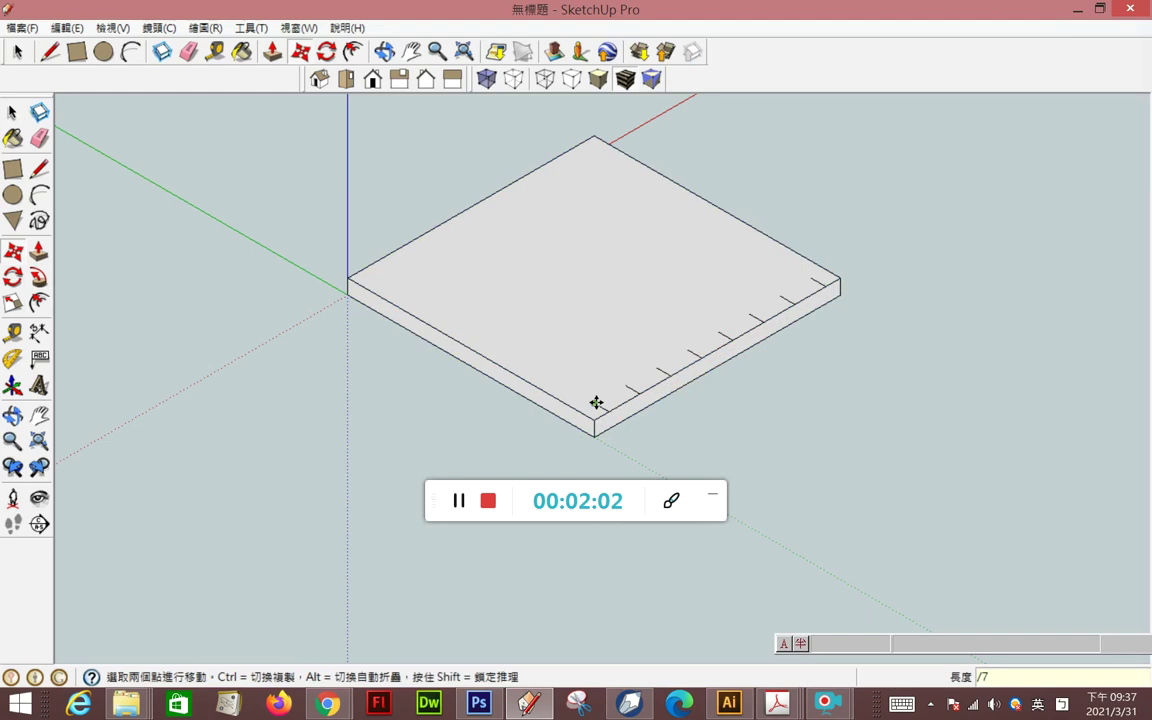
- Erase the stray tick edge and clear the selection
left_click(13, 112)
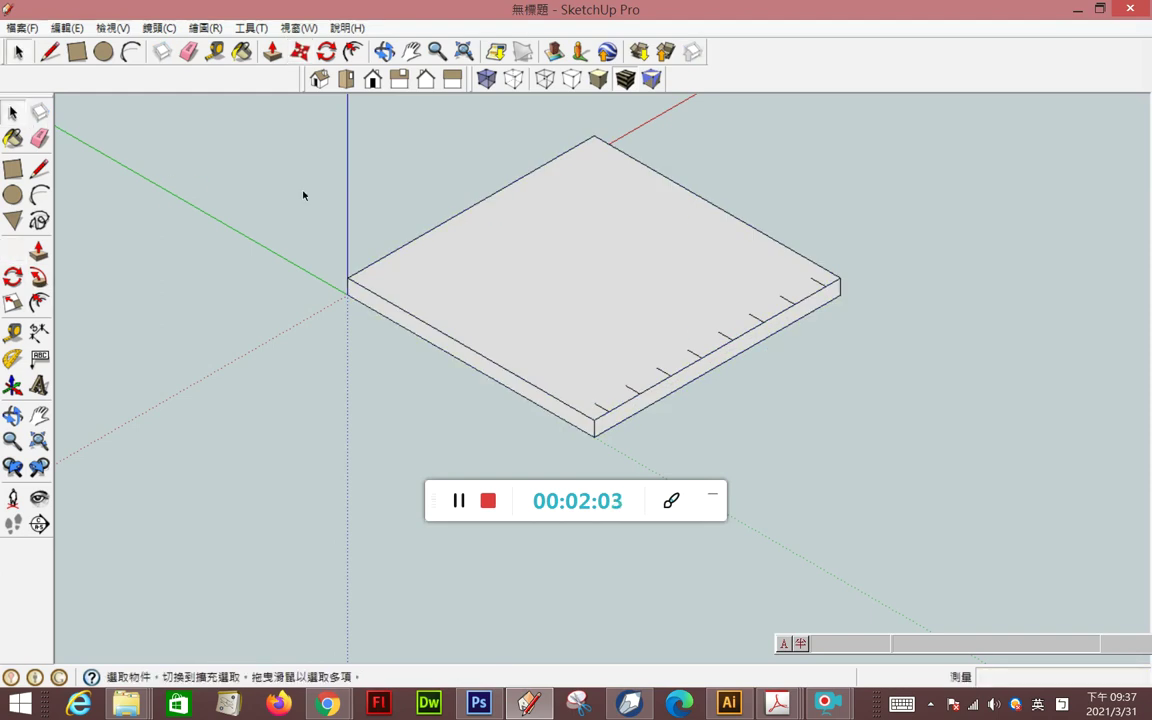
key("e")
left_click(807, 285)
left_click(815, 285)
left_click_drag(822, 287, 889, 318)
- Draw a 25 mm guide line from the back edge's midpoint to the face centre
left_click(39, 169)
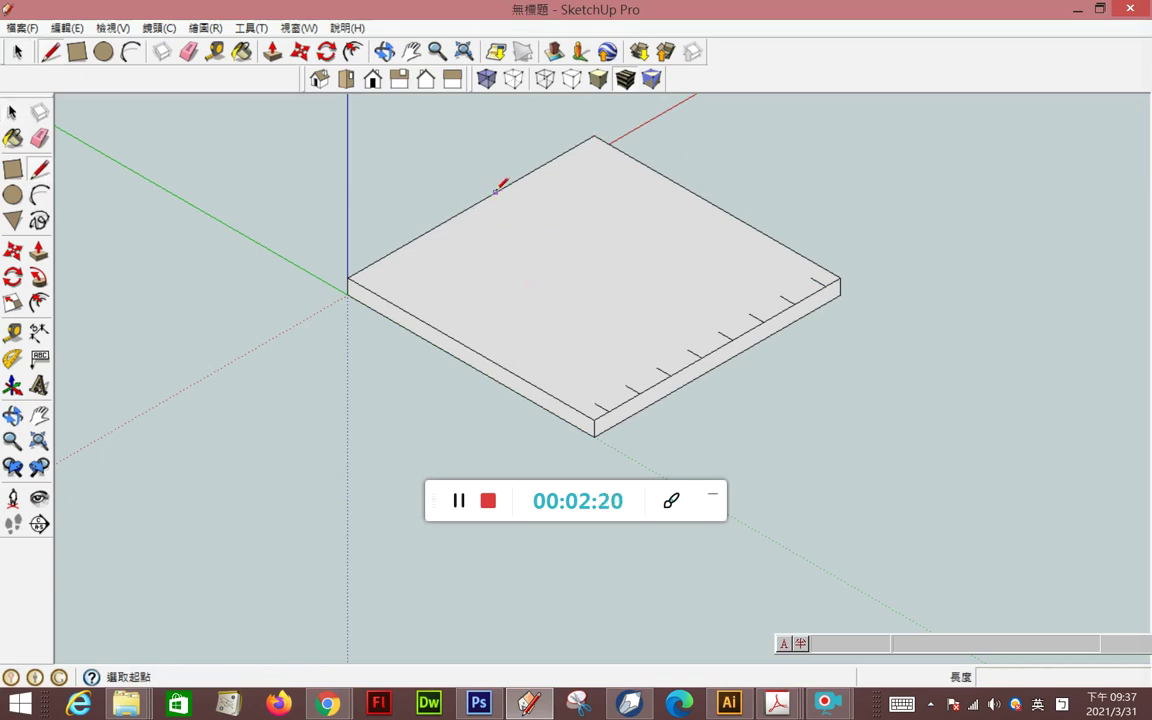
left_click(471, 205)
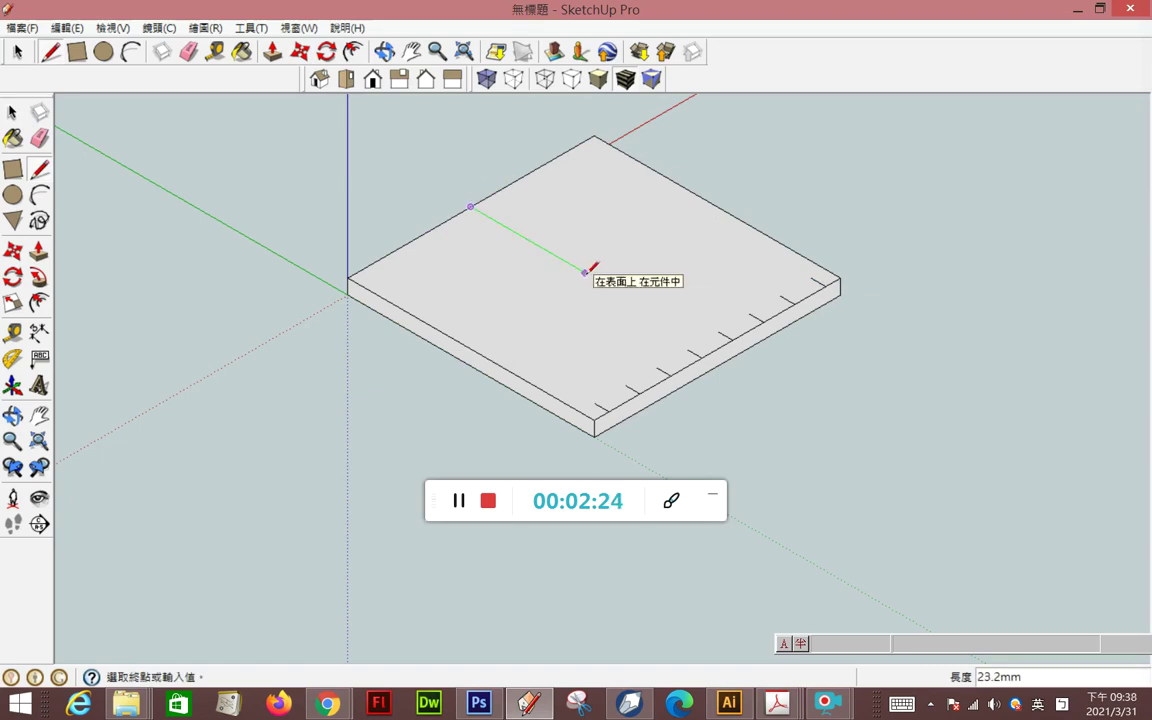
type("25")
key("Return")
key("Escape")
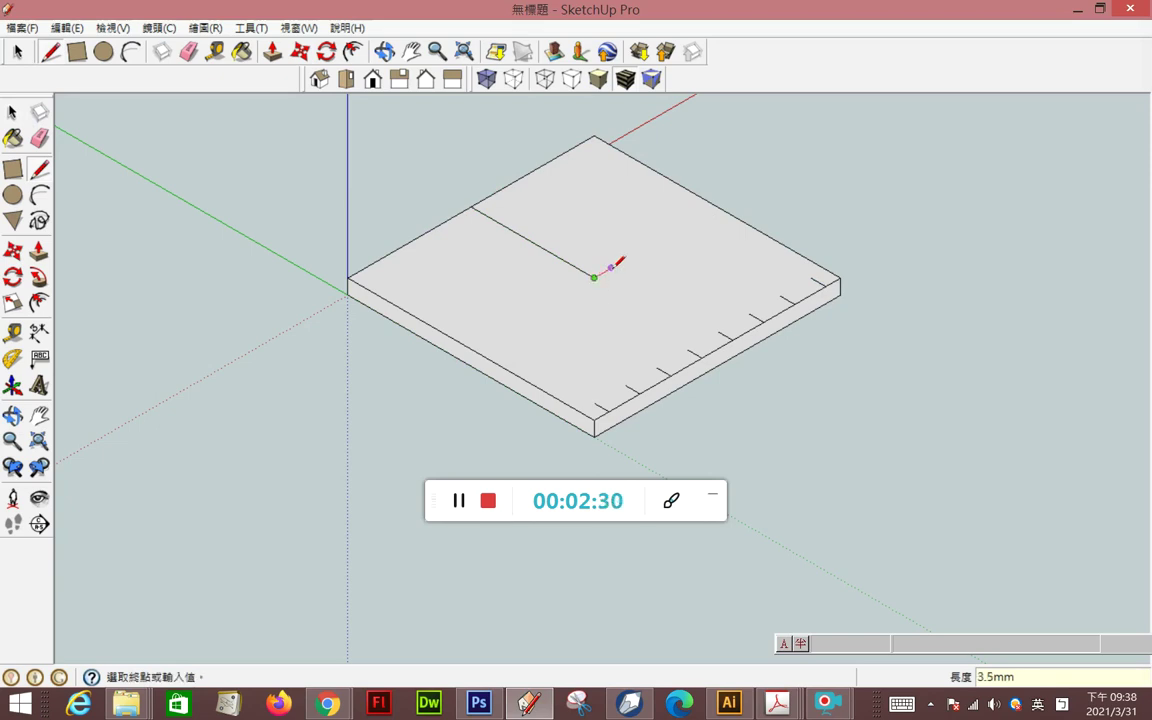
- Draw a small cross at the centre point and erase the guide line
left_click_drag(594, 277, 610, 269)
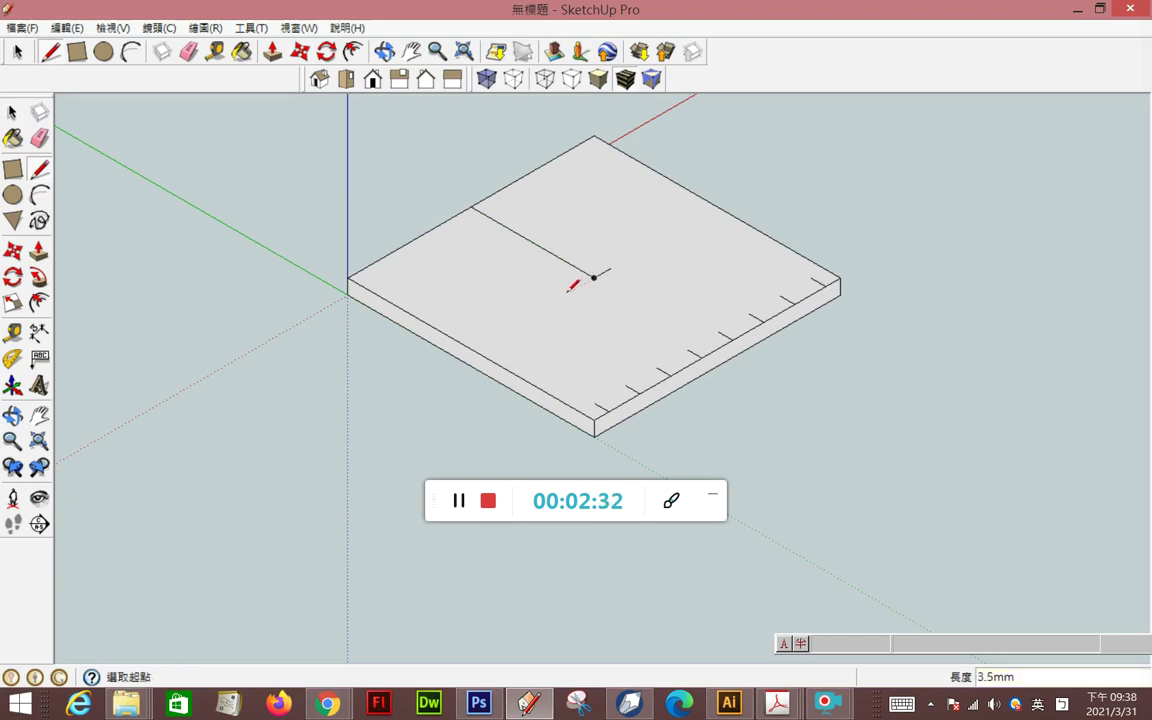
left_click(594, 277)
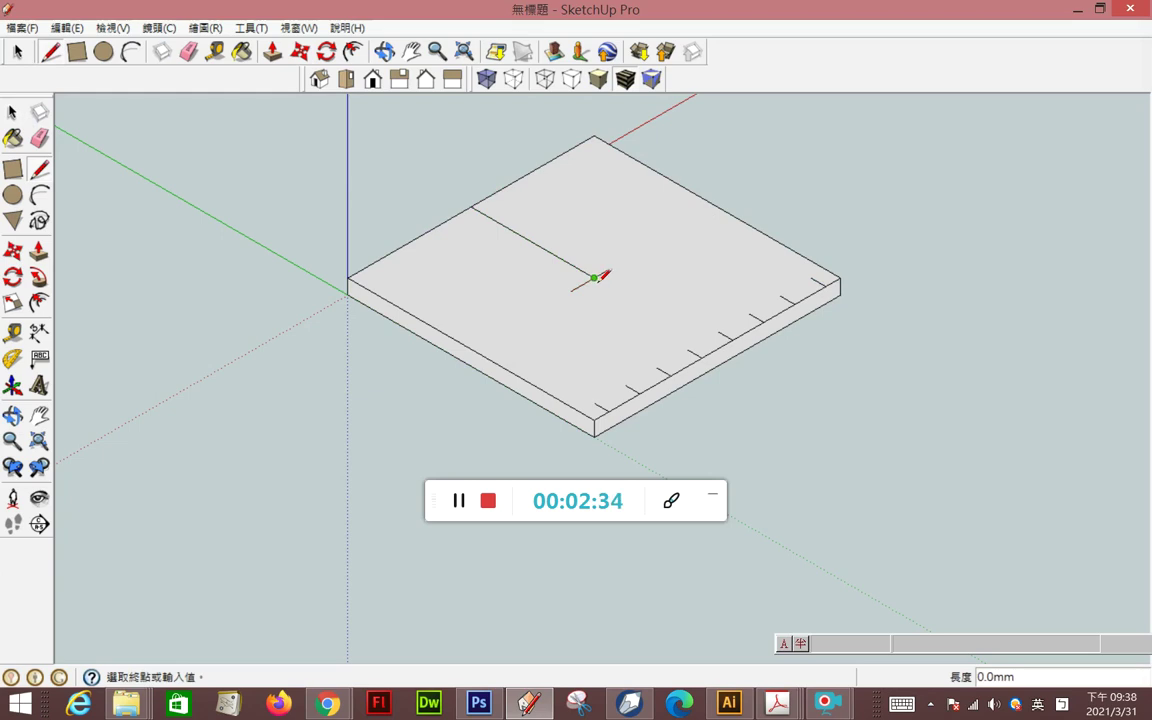
left_click(616, 291)
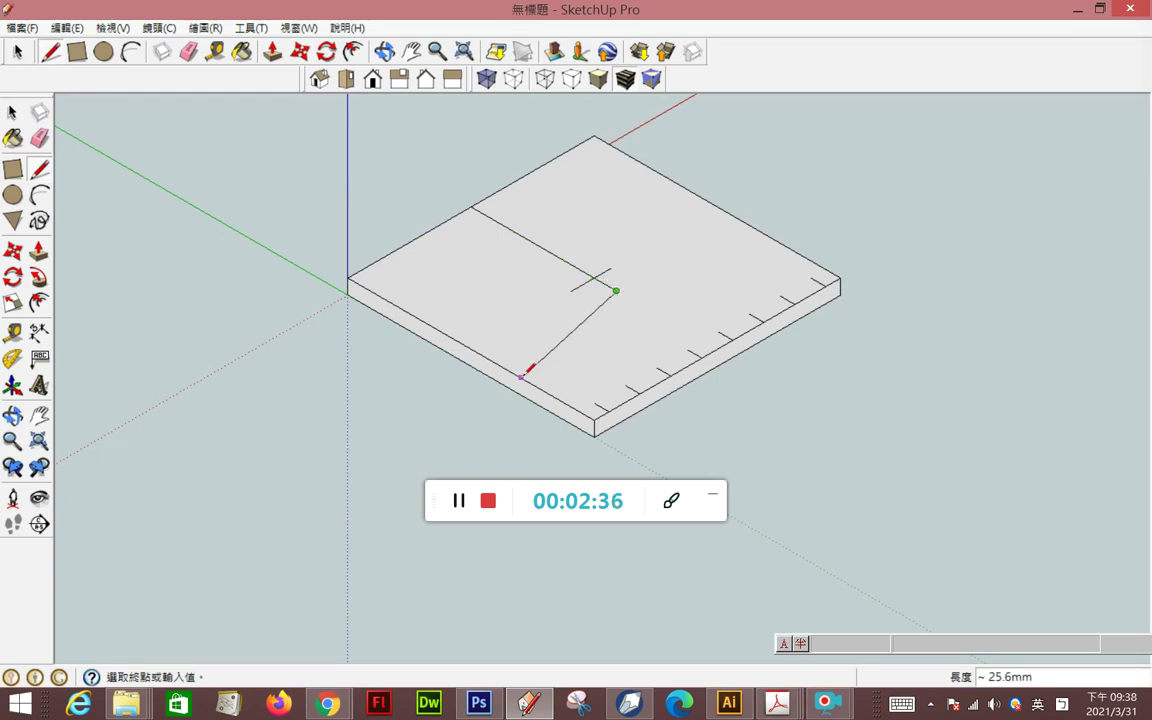
left_click(561, 258)
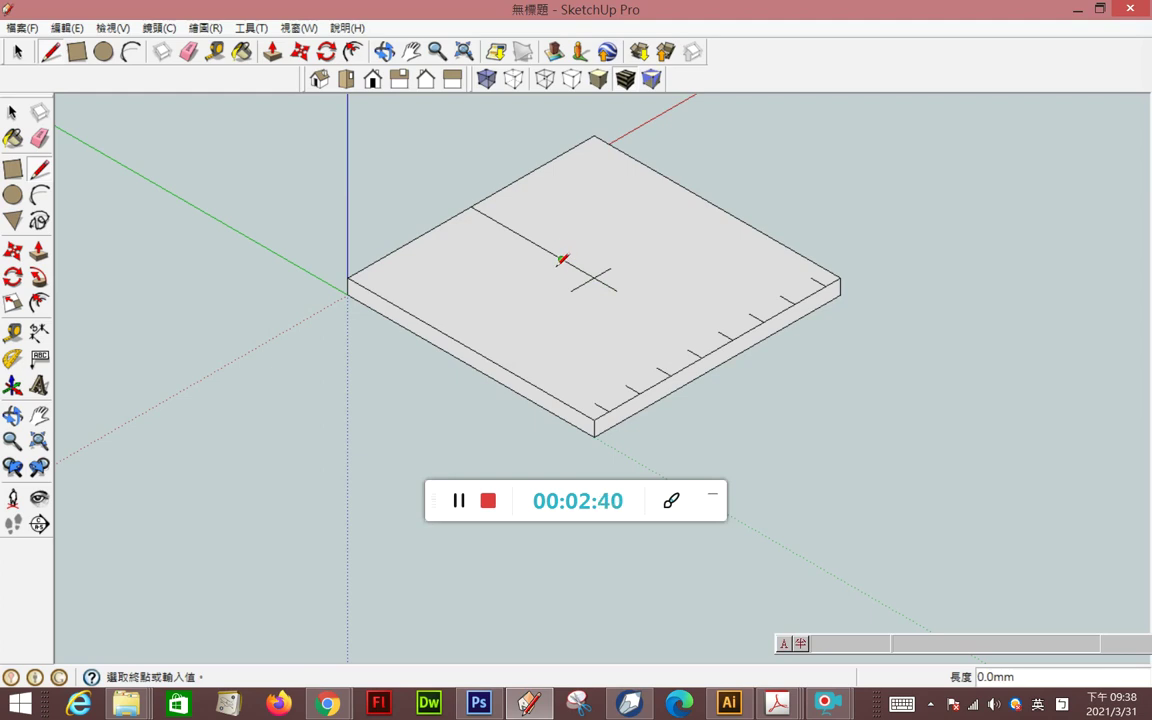
key("Escape")
left_click(40, 138)
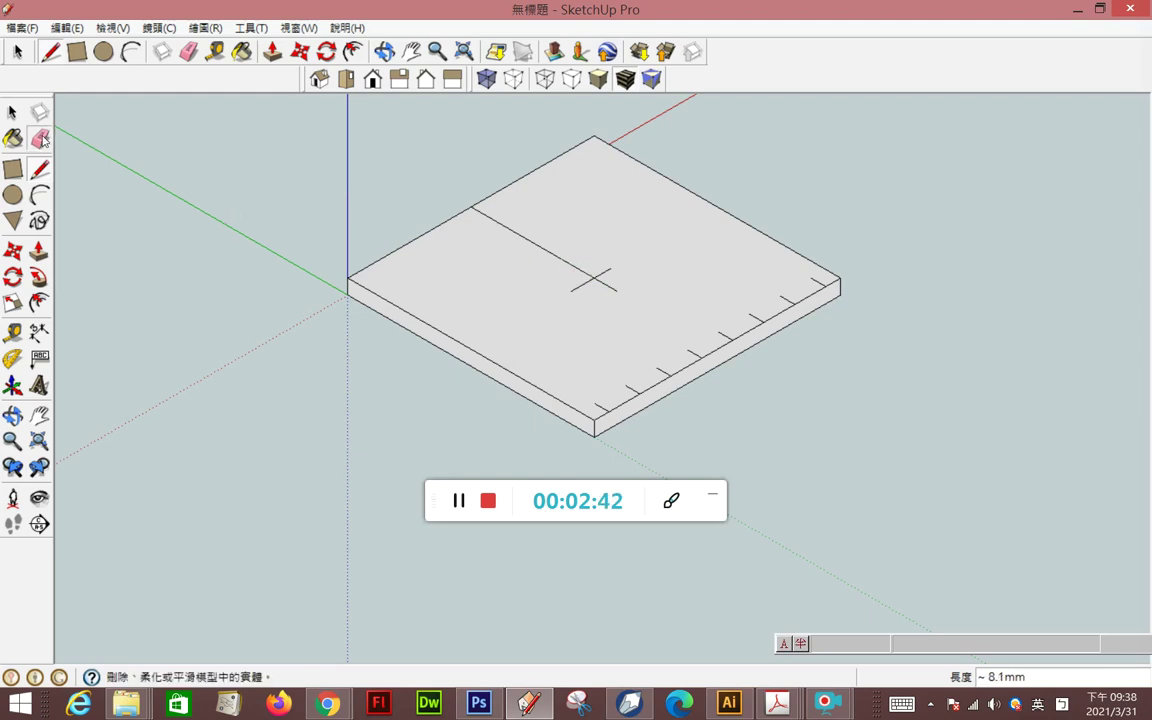
left_click(498, 225)
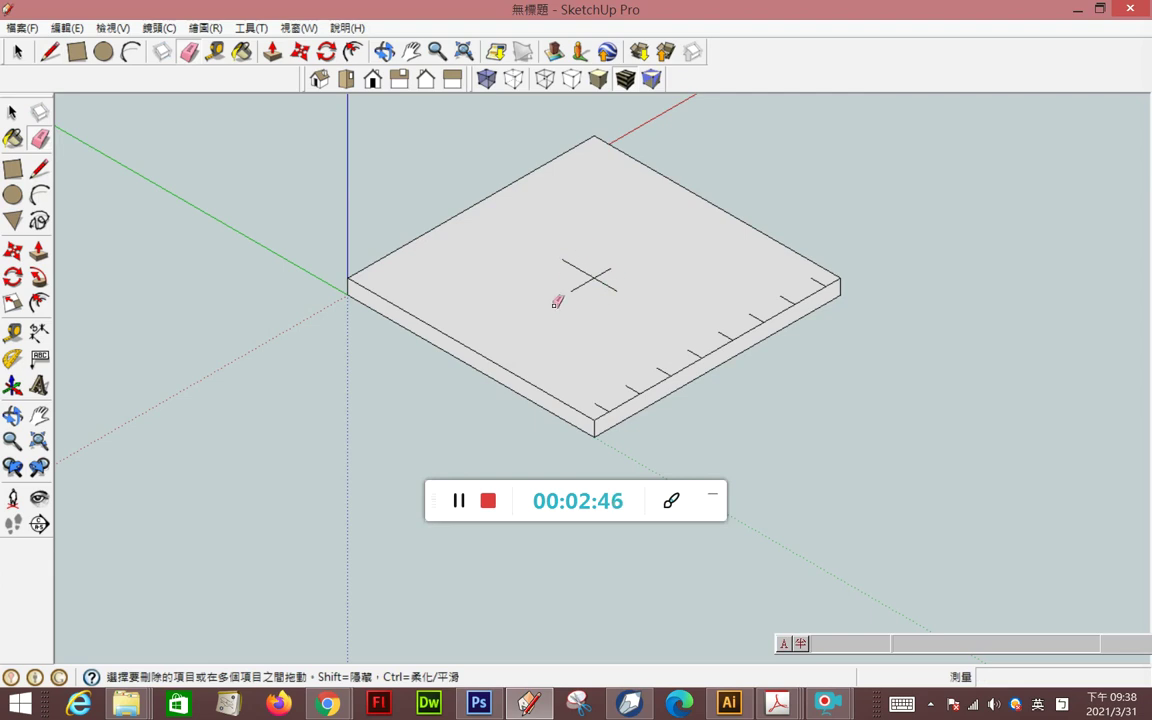
key("space")
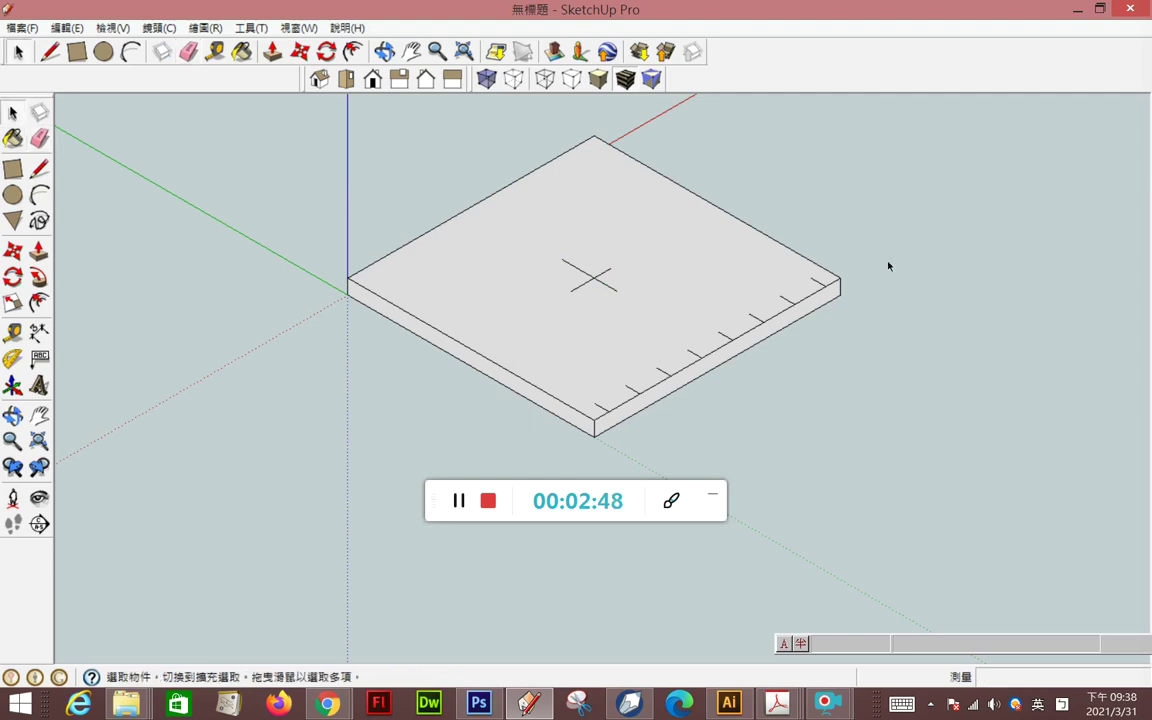
- Select only the tick marks, excluding the centre cross, face and slab edges
left_click_drag(547, 484, 590, 472)
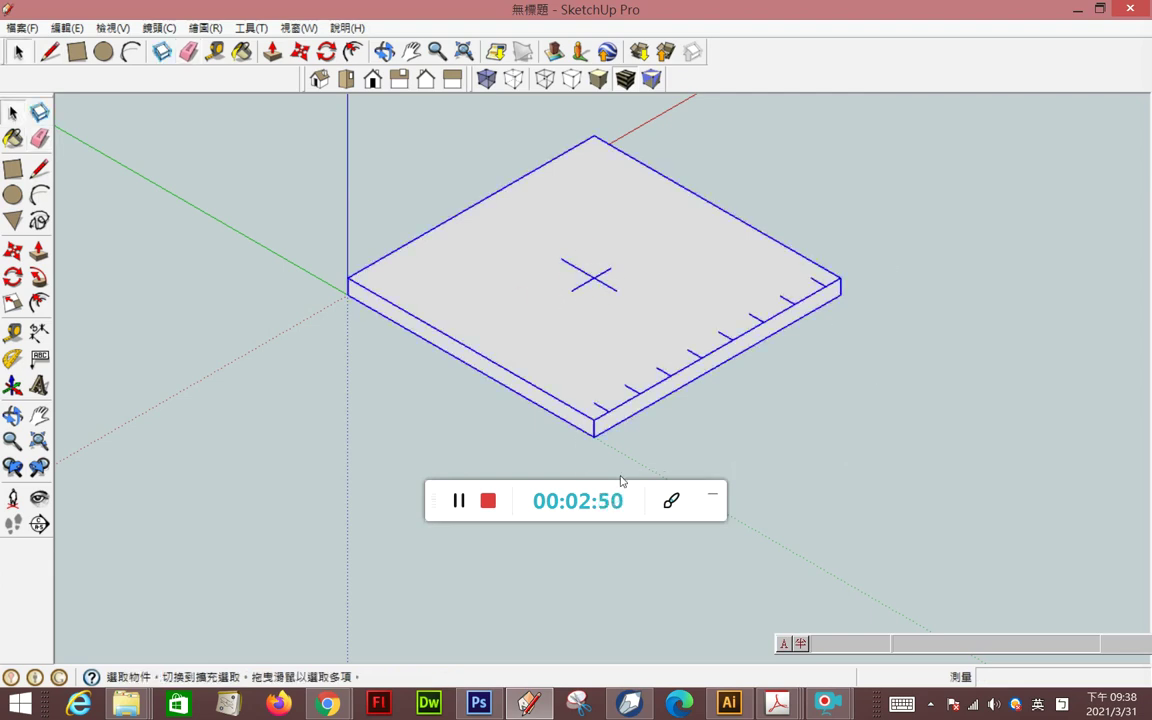
left_click_drag(843, 234, 740, 250, "shift")
left_click(582, 271, "shift")
left_click_drag(478, 330, 440, 388, "shift")
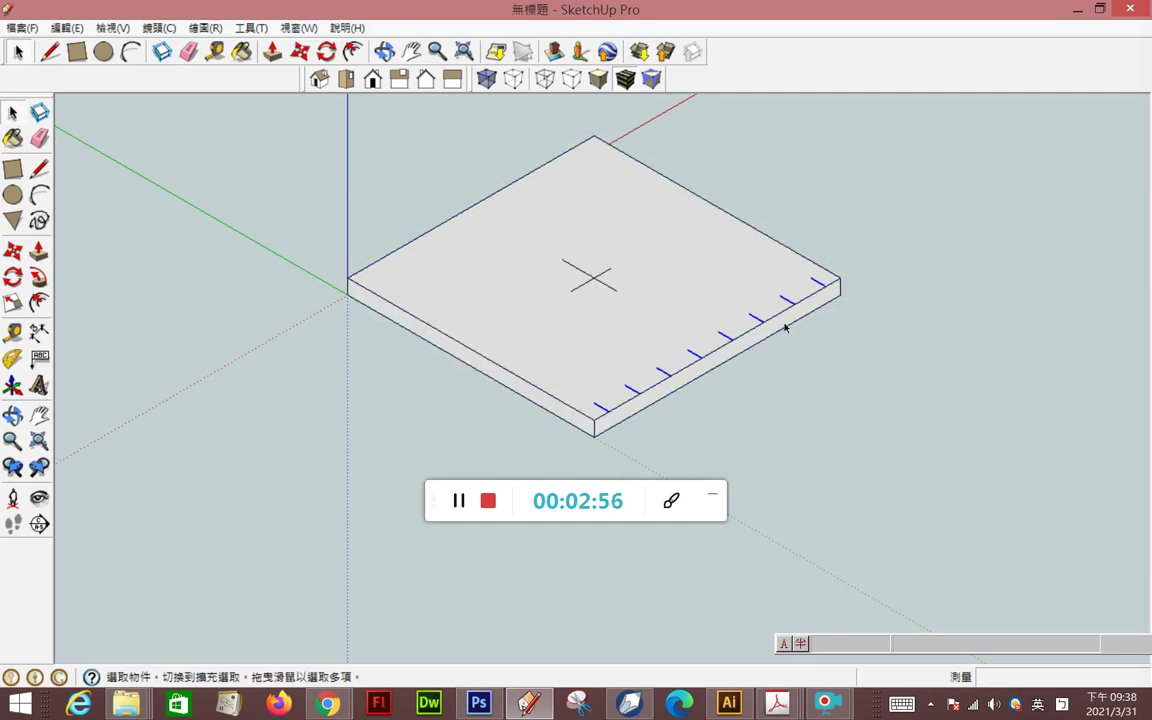
left_click_drag(852, 289, 580, 420, "shift")
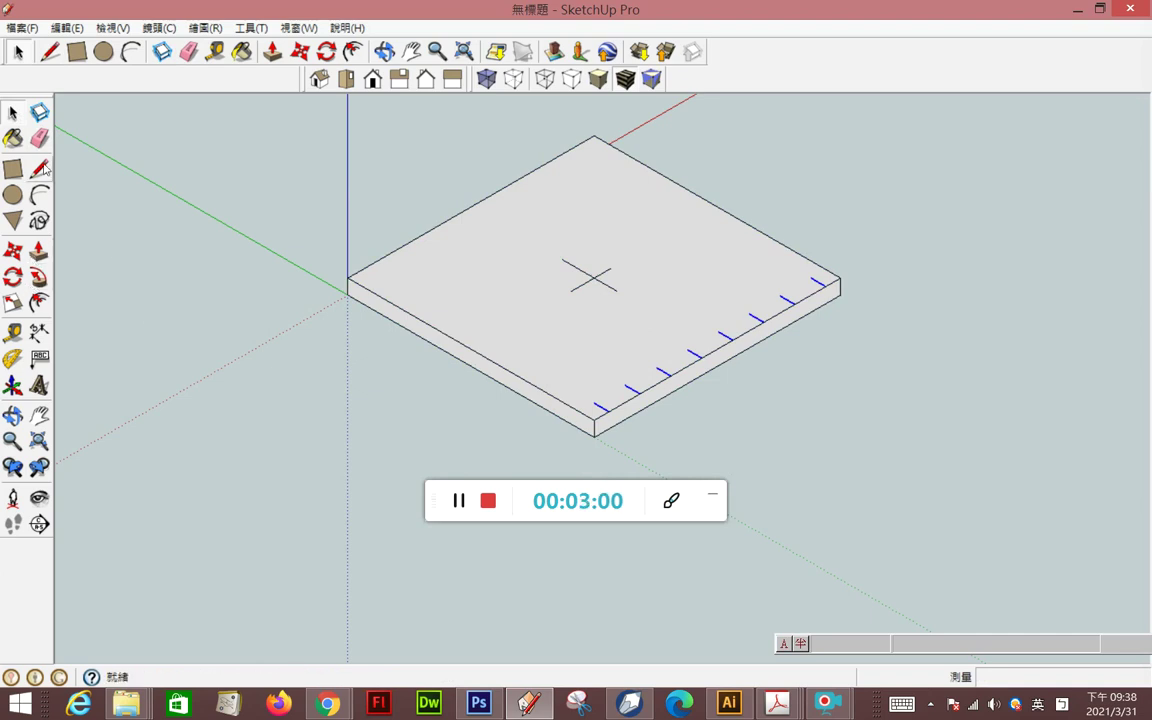
- Rotate-copy the tick marks 90° about the centre cross onto the other edges
left_click(12, 277)
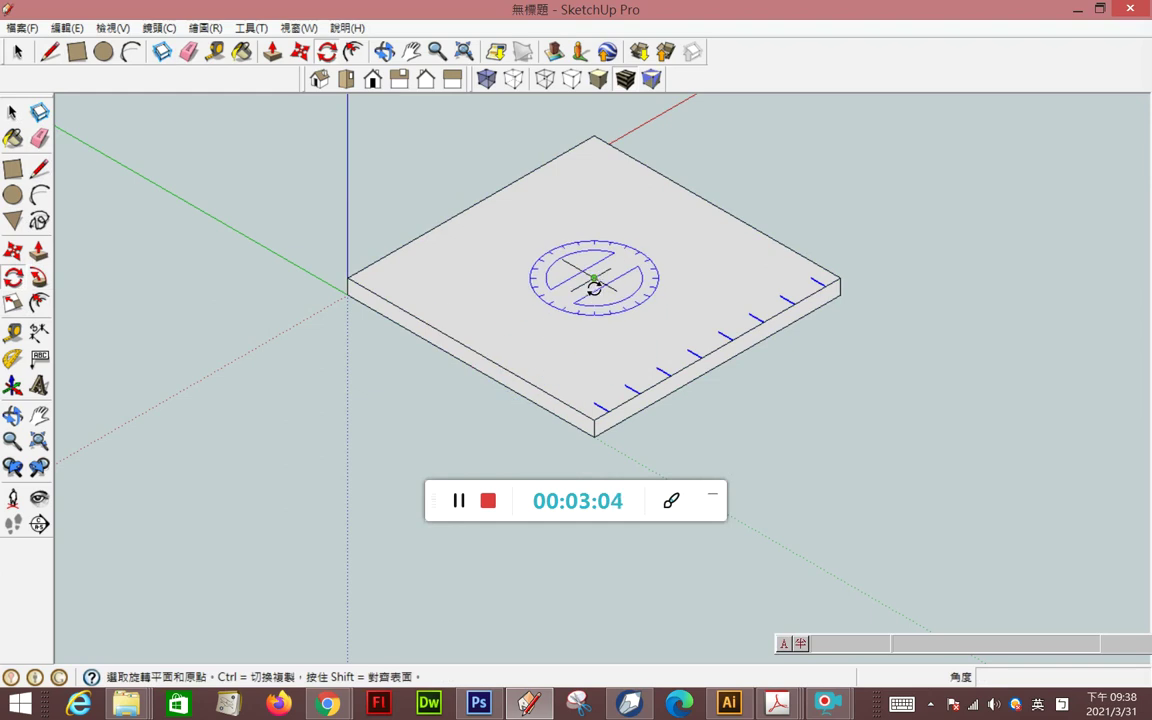
left_click(594, 278)
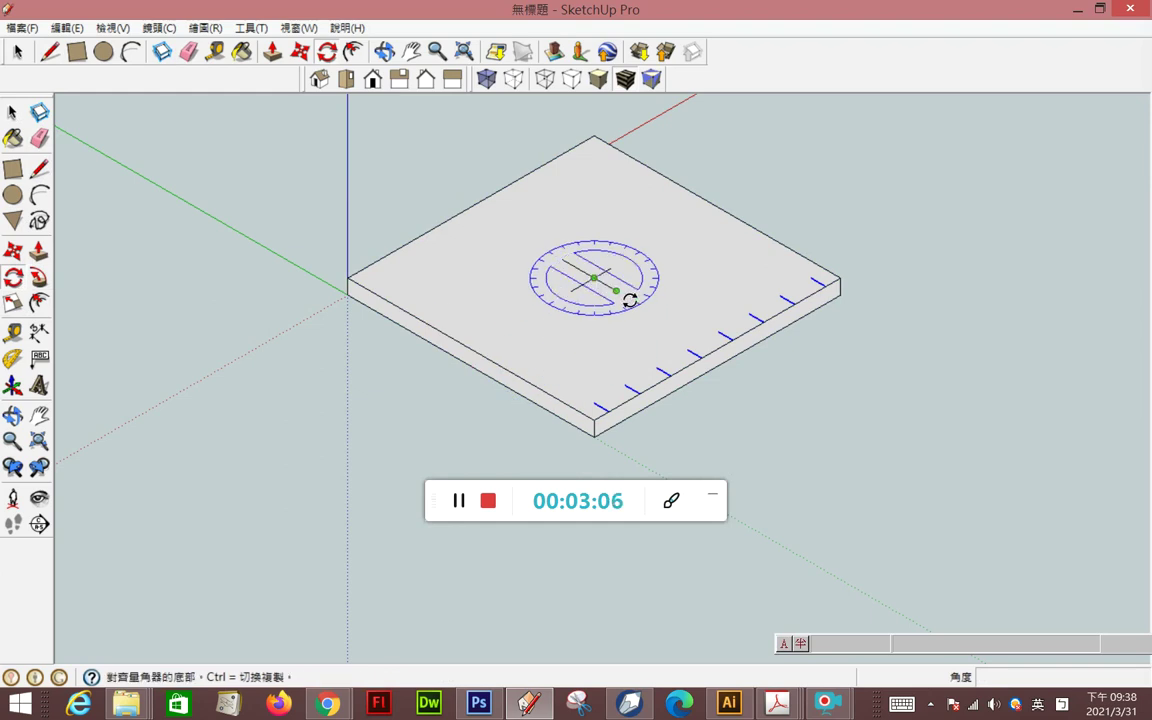
left_click(615, 290)
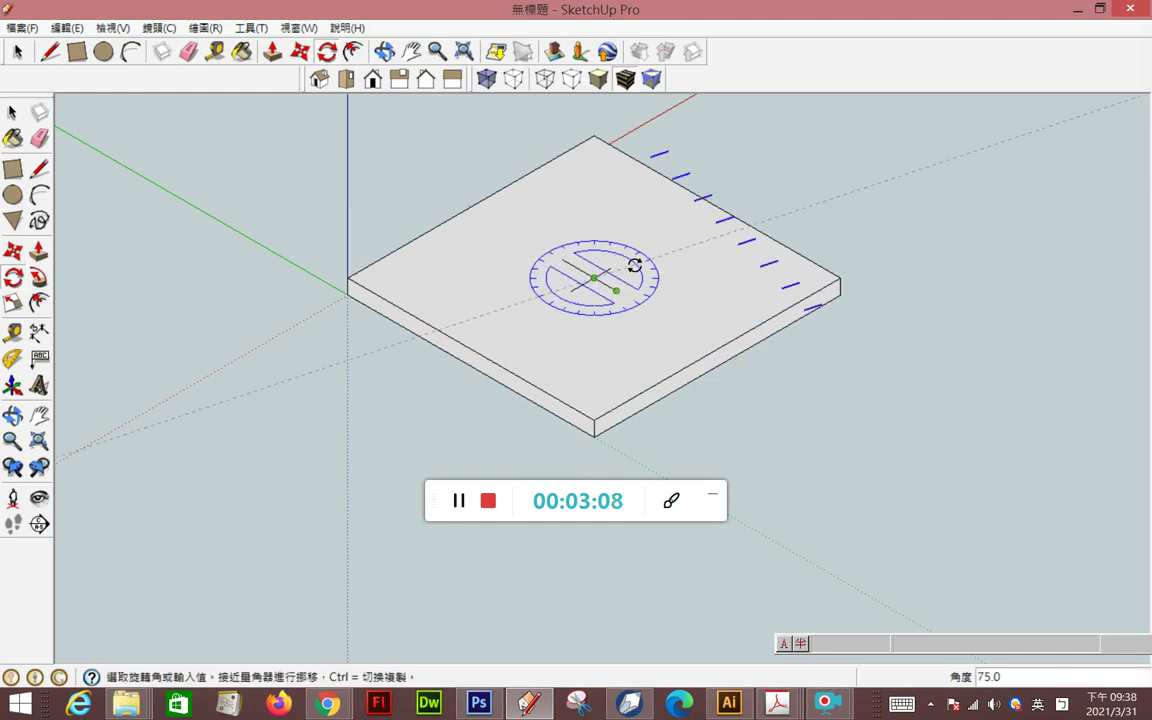
key("ctrl")
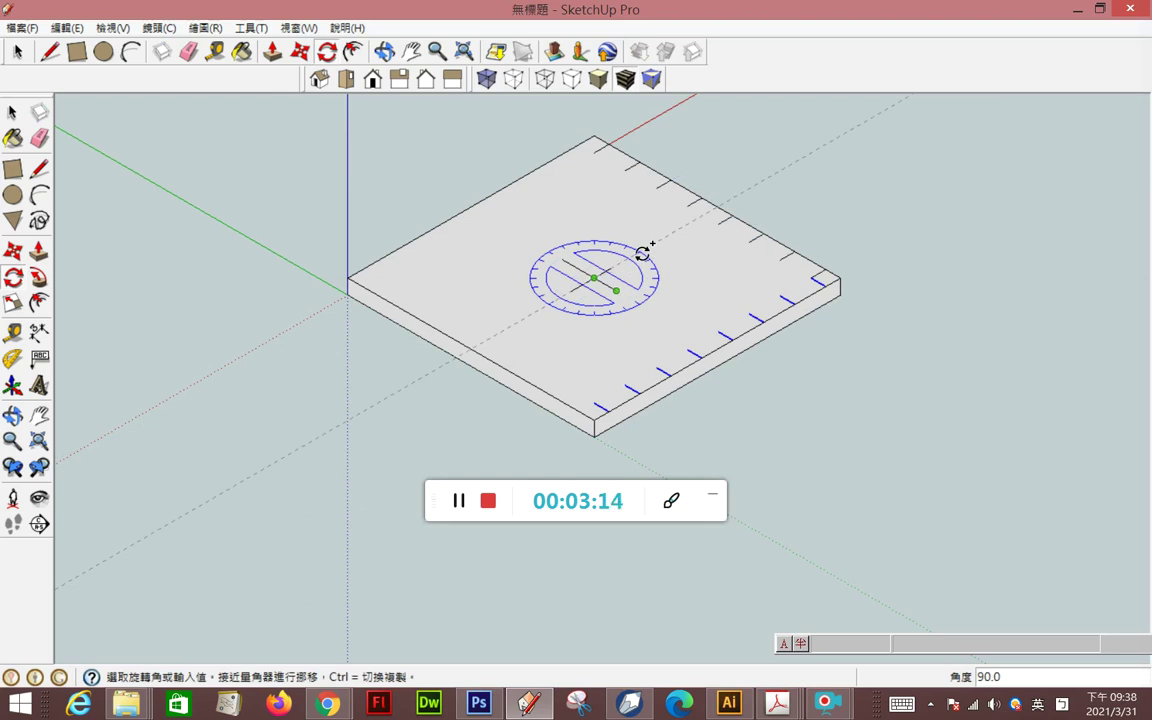
left_click(643, 253)
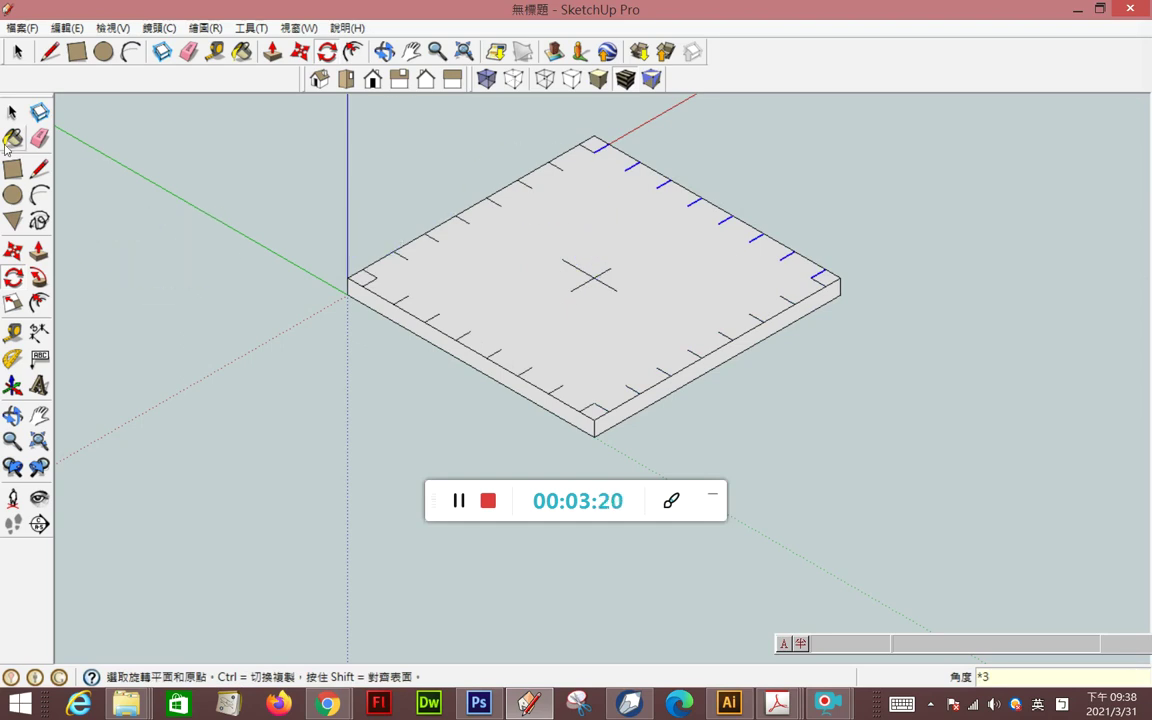
left_click(39, 169)
- Draw the inner square outline through the tick ends around the plate's rim
left_click(594, 152)
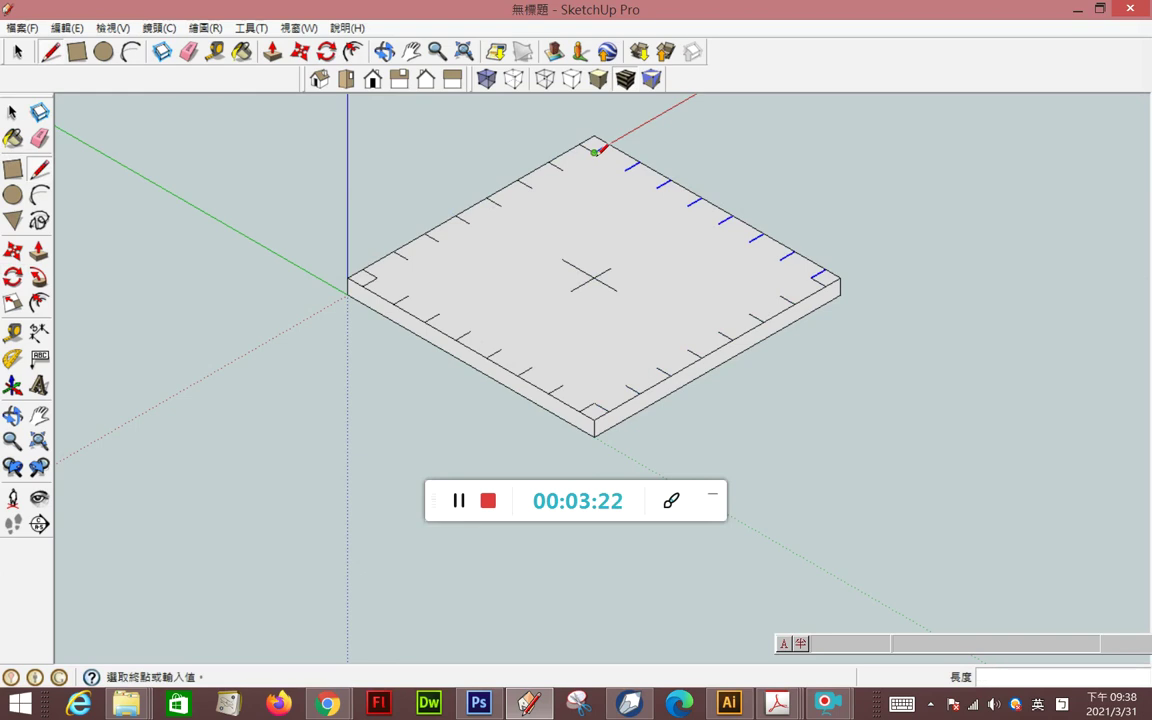
left_click(811, 277)
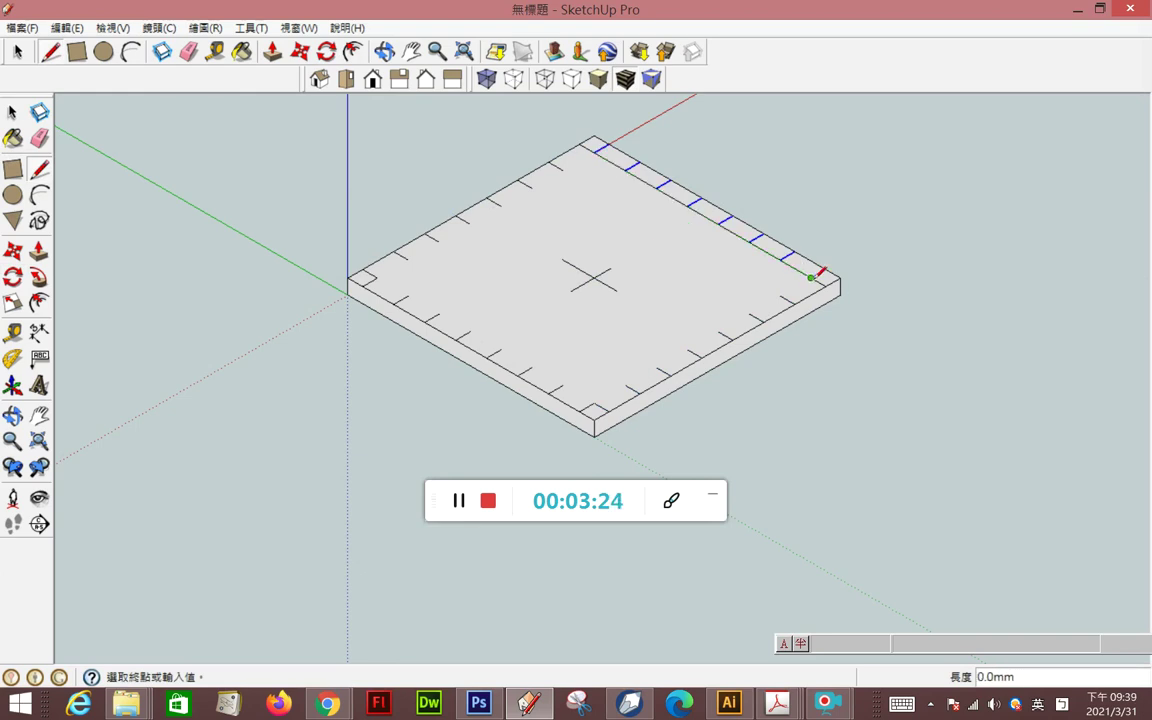
left_click(594, 403)
left_click(378, 276)
left_click(595, 150)
- Select the whole plate and explode it into loose geometry
left_click(12, 112)
scroll(247, 283, "down", 3)
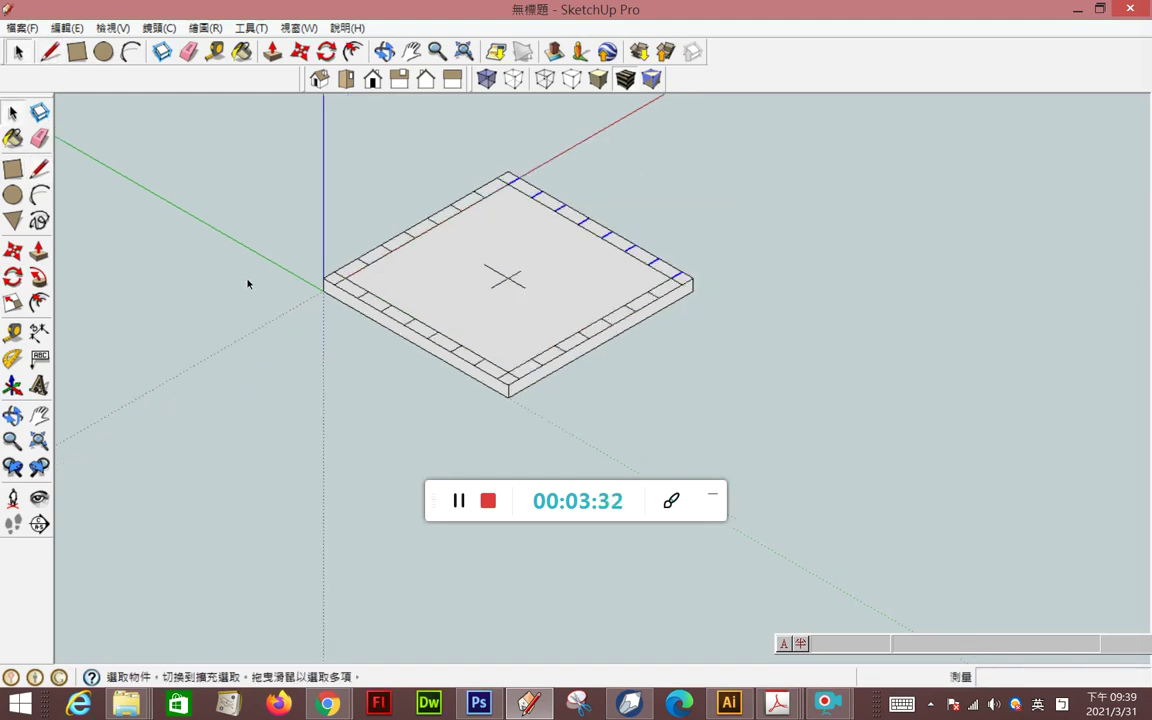
left_click(435, 310)
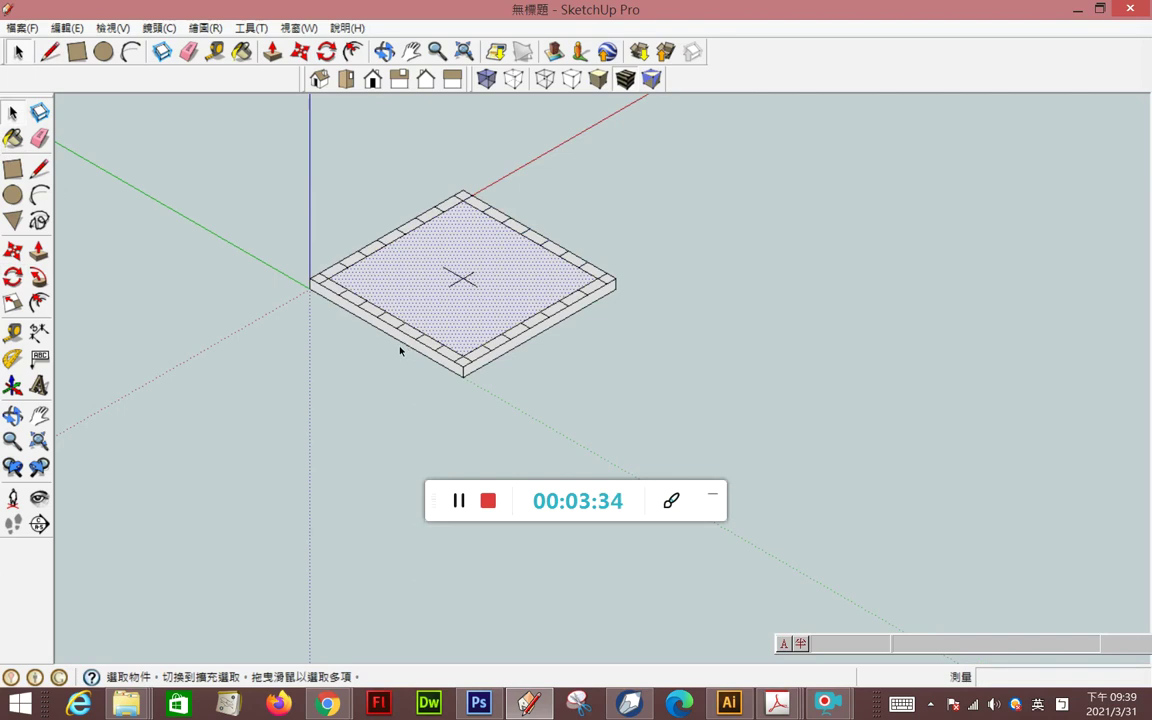
left_click(408, 345)
right_click(406, 348)
left_click(437, 404)
left_click(396, 326)
- Copy the plate along the green axis and repeat it five times for six plates
left_click(278, 239)
mouse_move(191, 166)
left_mouse_down()
mouse_move(528, 345)
mouse_move(600, 370)
left_mouse_up()
scroll(419, 267, "down", 2)
scroll(405, 268, "down", 3)
left_click(12, 250)
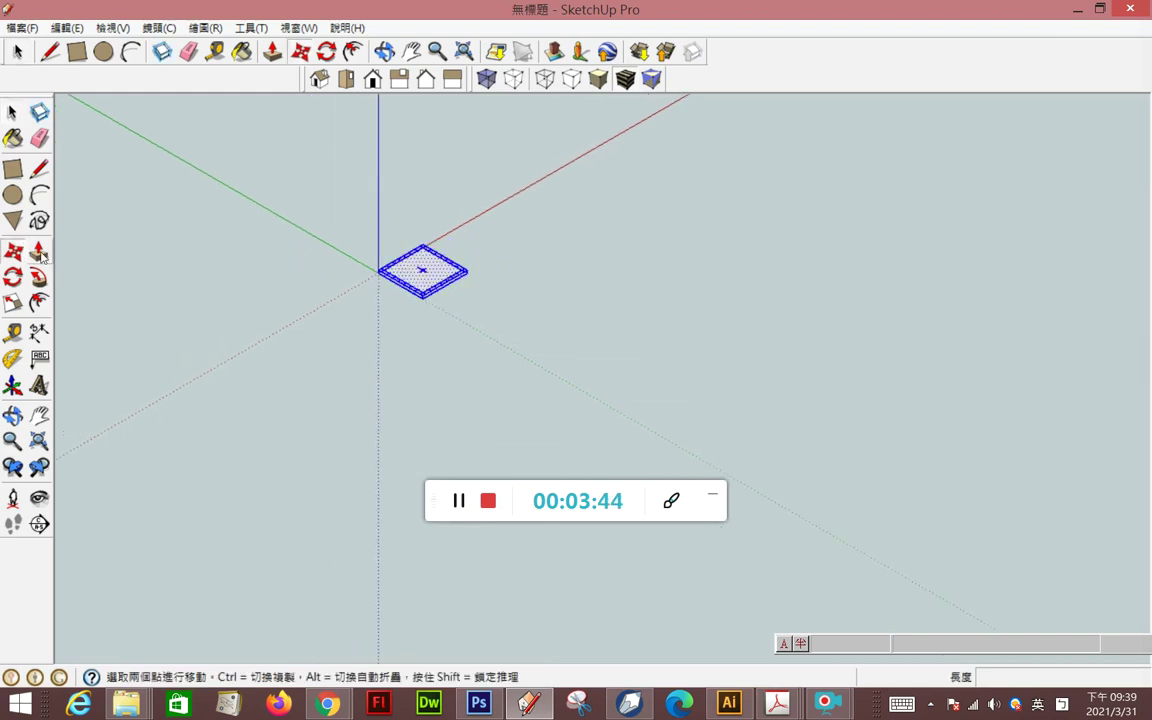
key("ctrl")
left_click(424, 293)
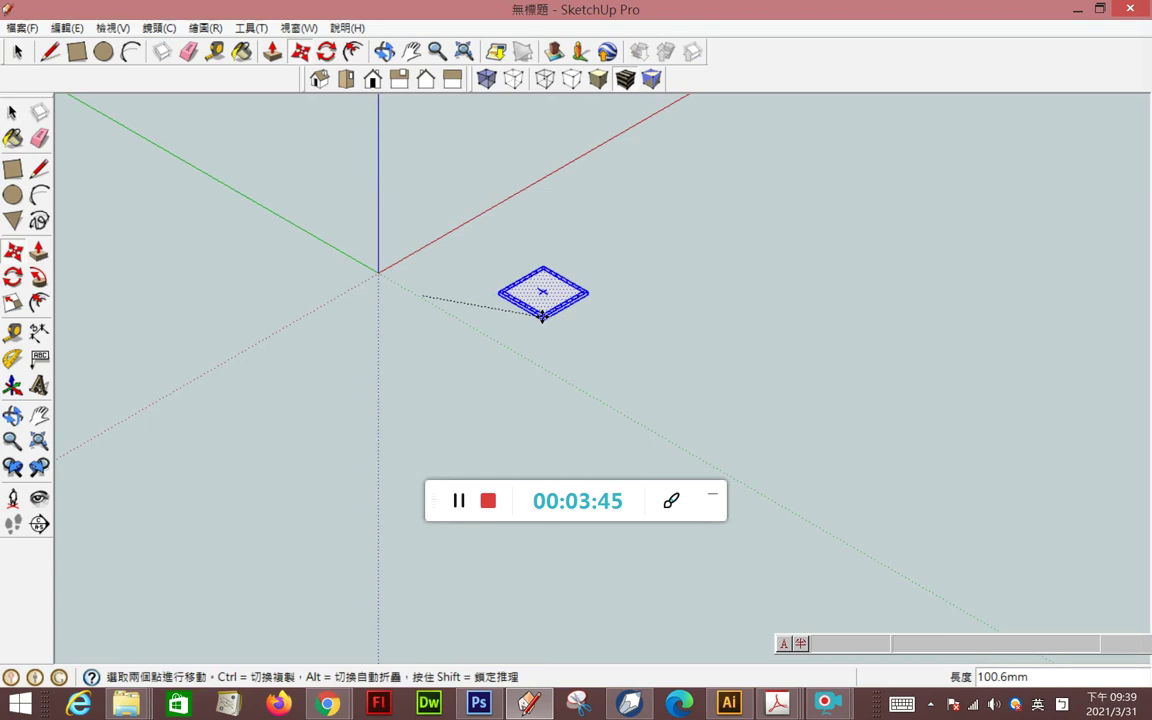
left_click(497, 338)
type("*5")
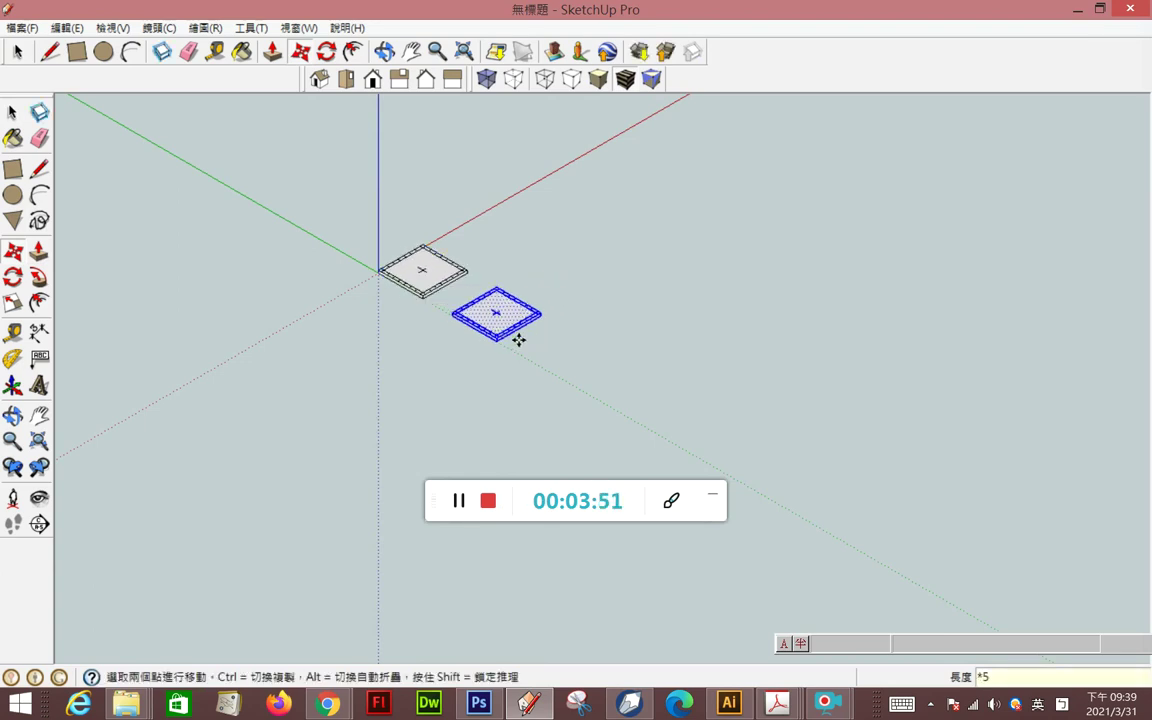
key("Return")
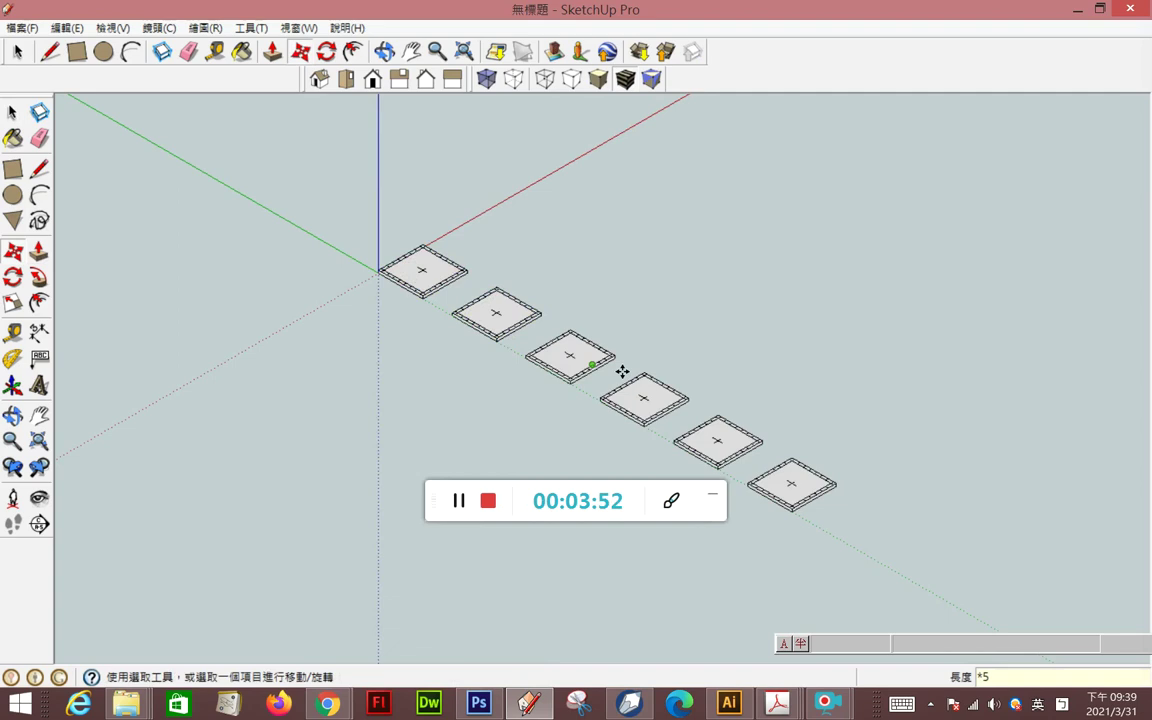
left_click(12, 112)
left_click(410, 277)
left_click(506, 322)
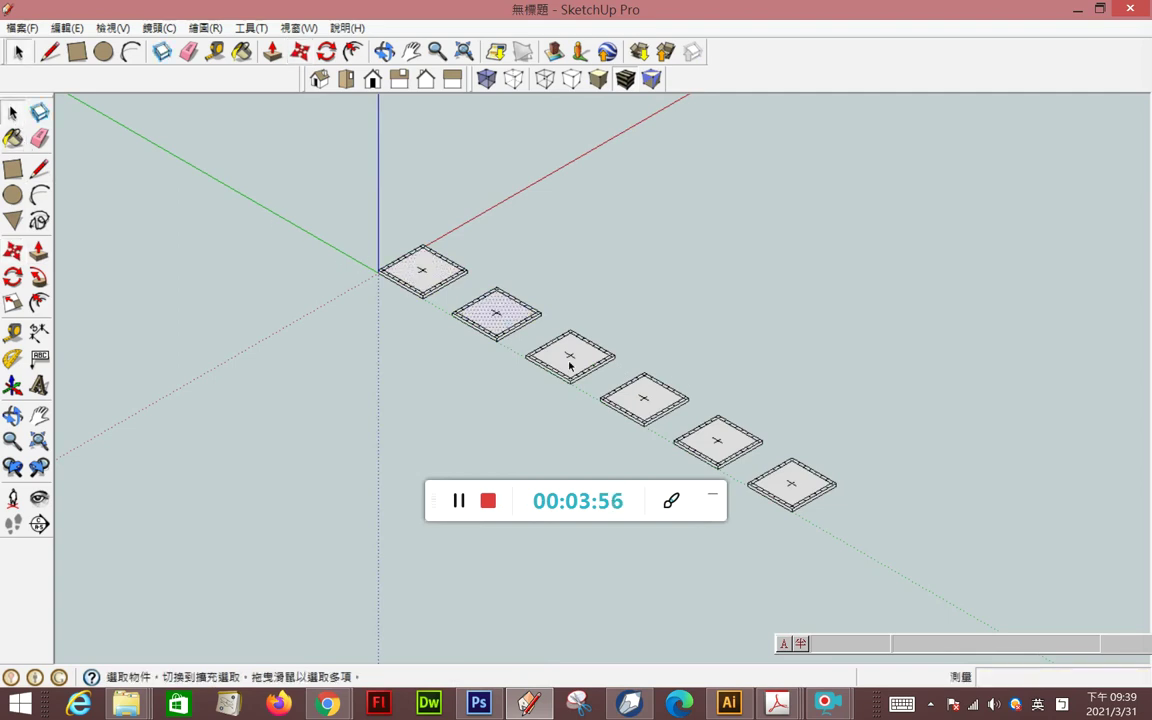
- Push alternate front rim segments of the first plate down 3 mm into notches
scroll(440, 262, "down", 2)
scroll(432, 280, "up", 2)
scroll(435, 272, "up", 2)
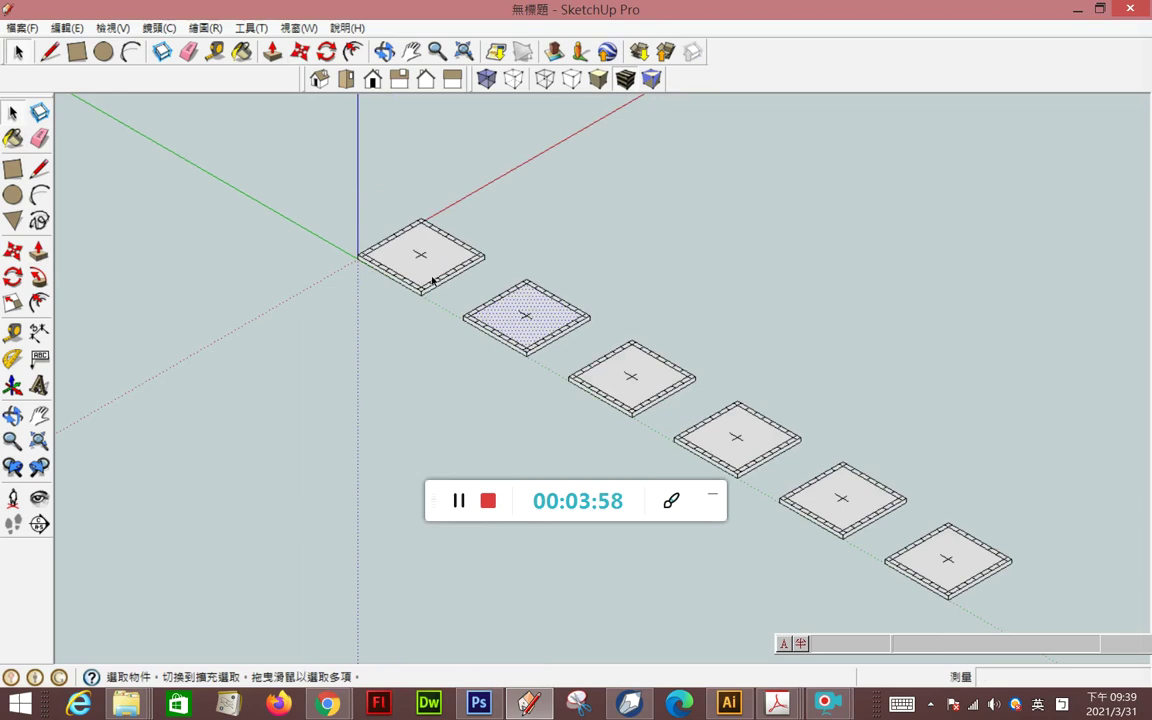
scroll(430, 260, "up", 2)
scroll(429, 242, "up", 2)
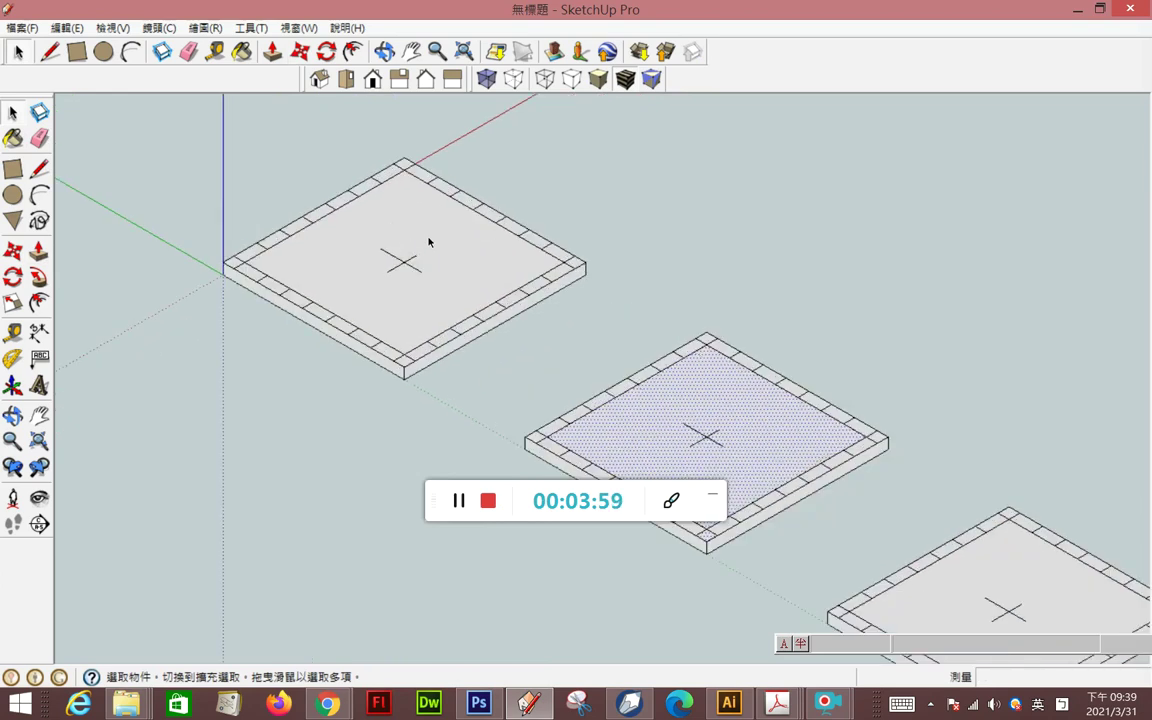
left_click(557, 275)
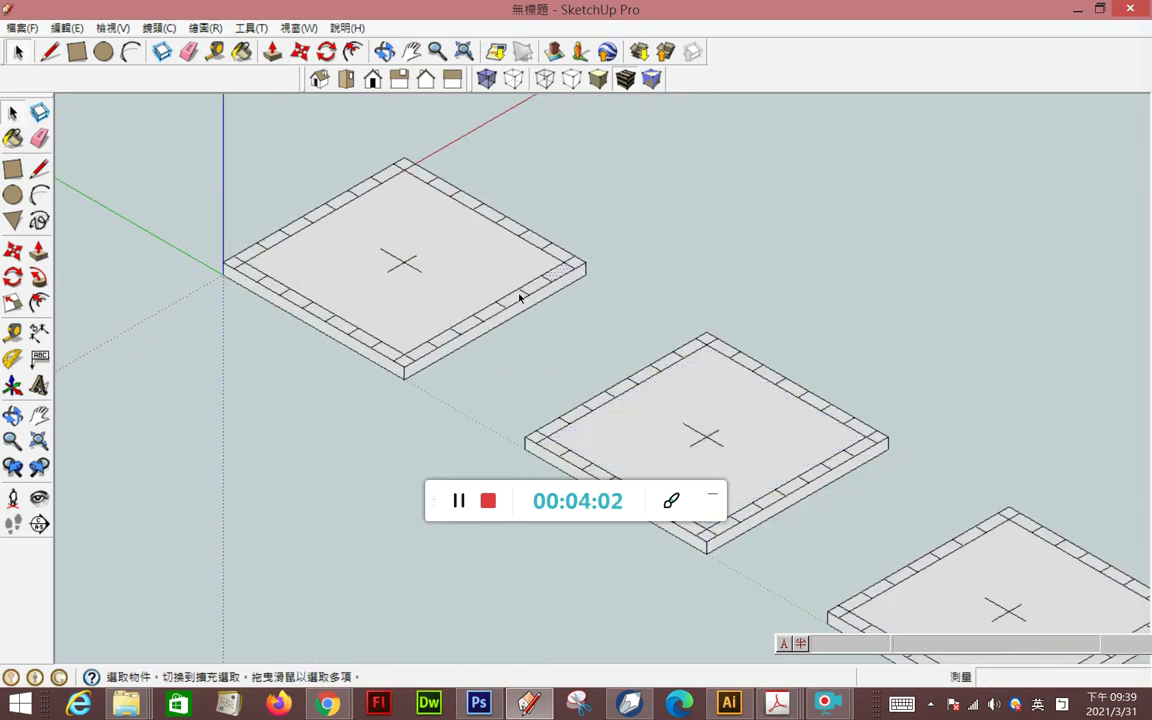
left_click(470, 330, "shift")
left_click(39, 250)
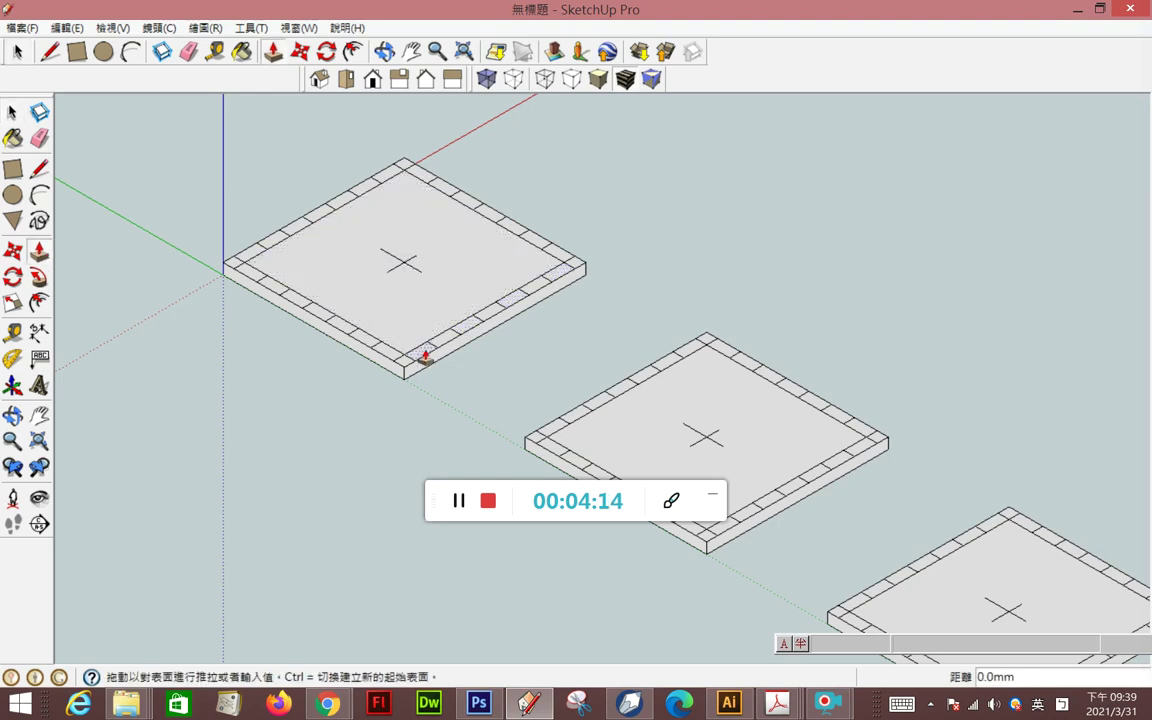
left_click(424, 362)
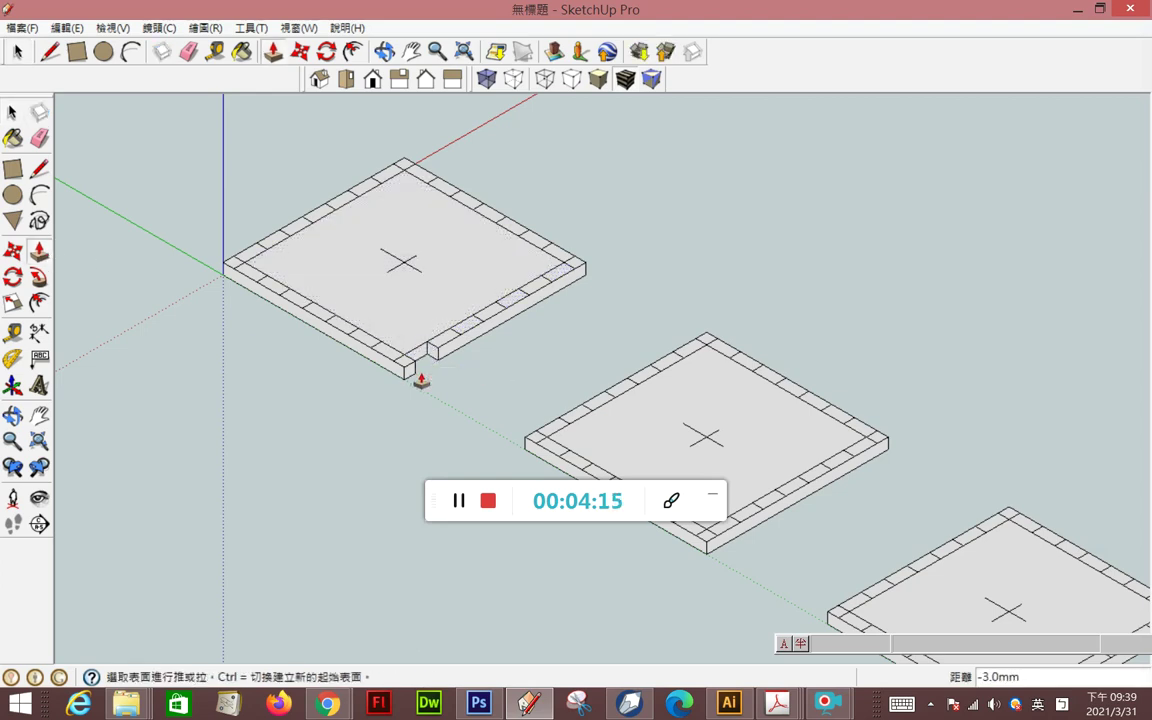
left_click(468, 326)
left_click(470, 342)
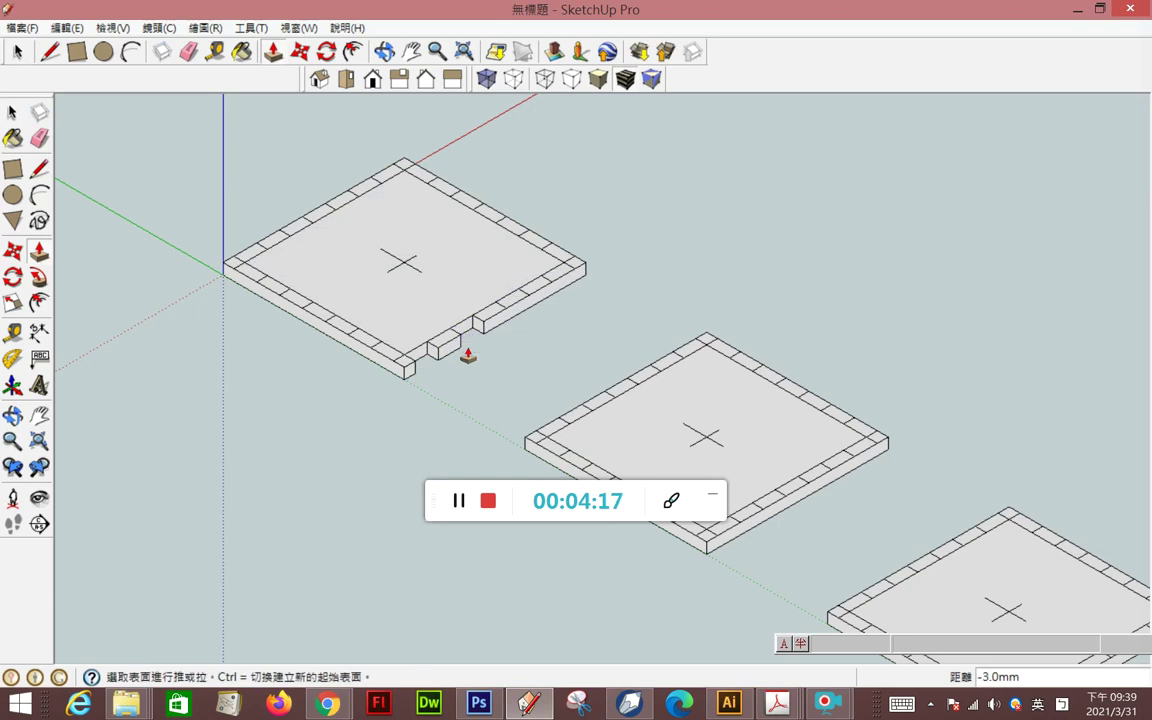
left_click(516, 311)
left_click(522, 318)
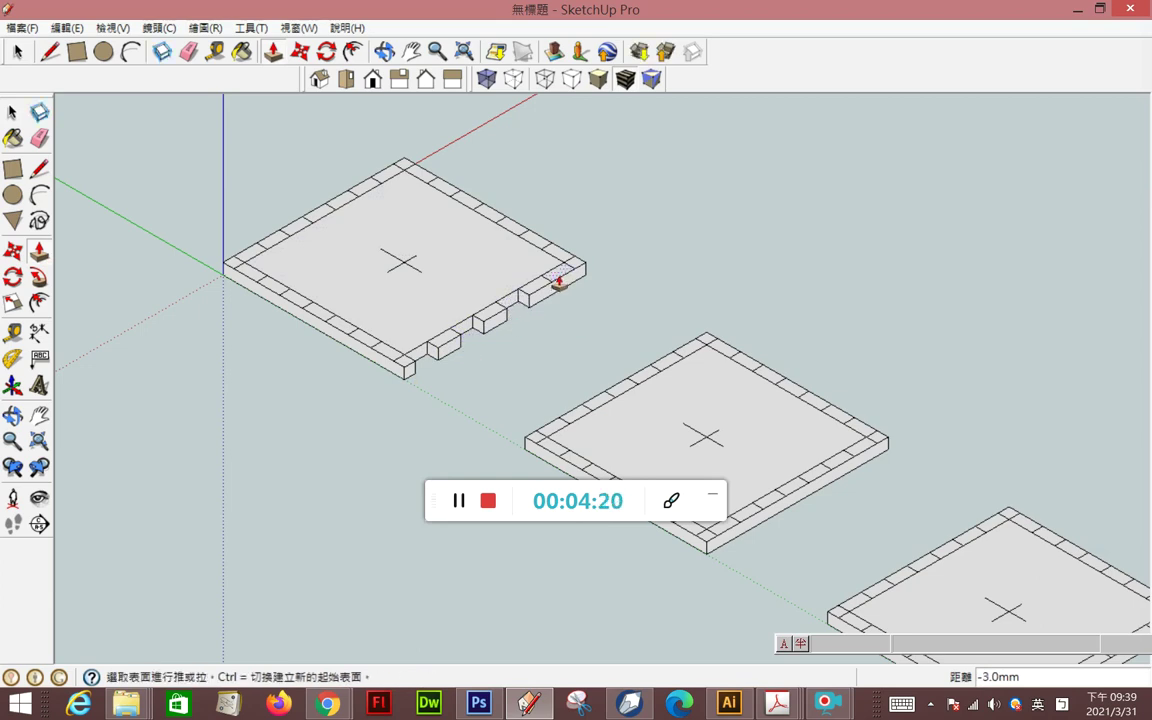
left_click(559, 282)
left_click(558, 283)
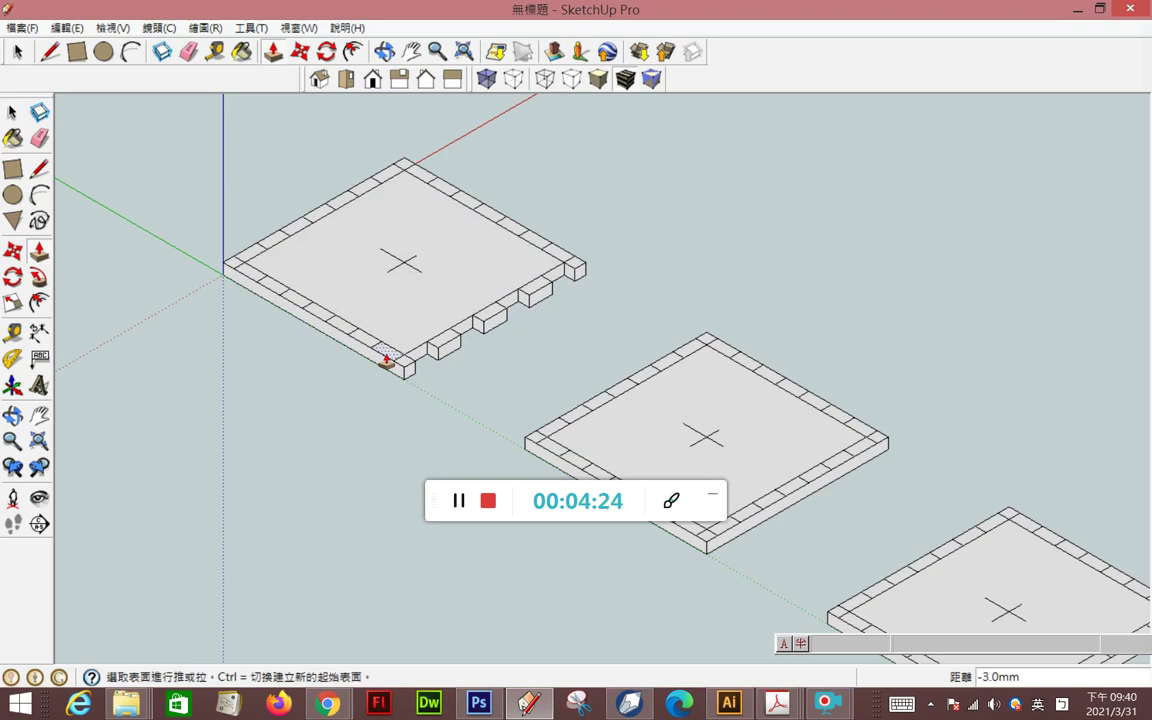
- Recess the left-front rim segments toward the left corner by 3 mm
left_click(362, 343)
left_click(362, 352)
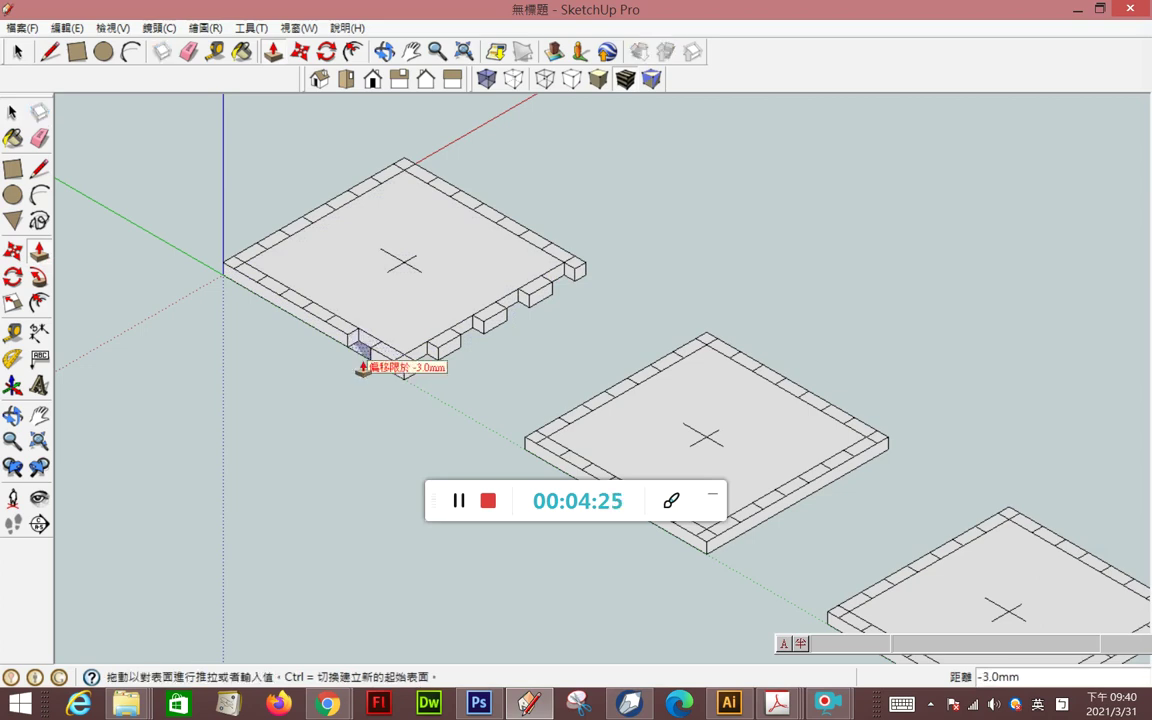
left_click(317, 320)
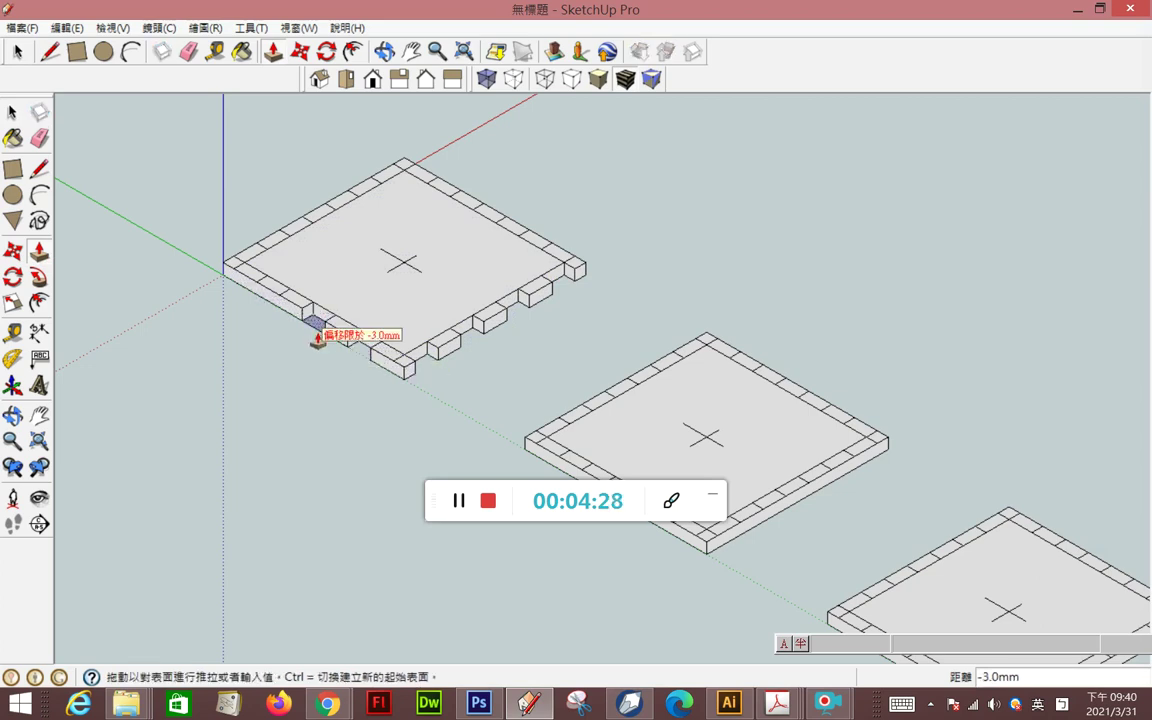
left_click(315, 326)
double_click(271, 292)
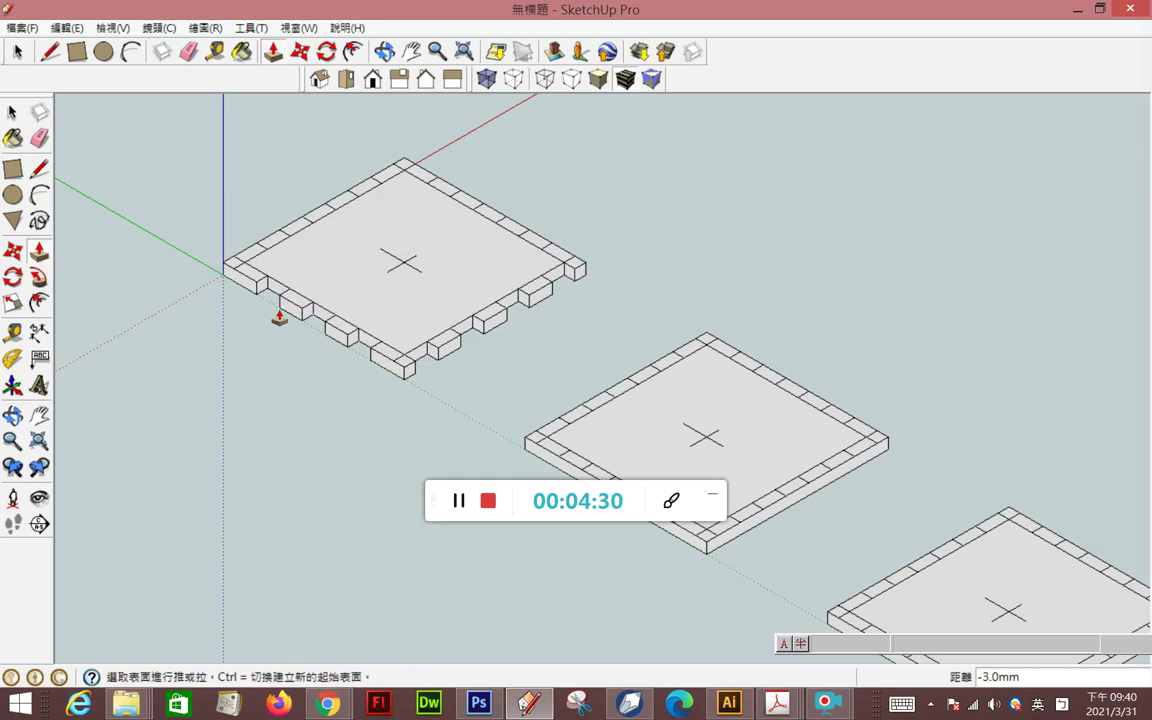
- Recess alternate right-rim segments by 3 mm up to the back corner
left_click(540, 254)
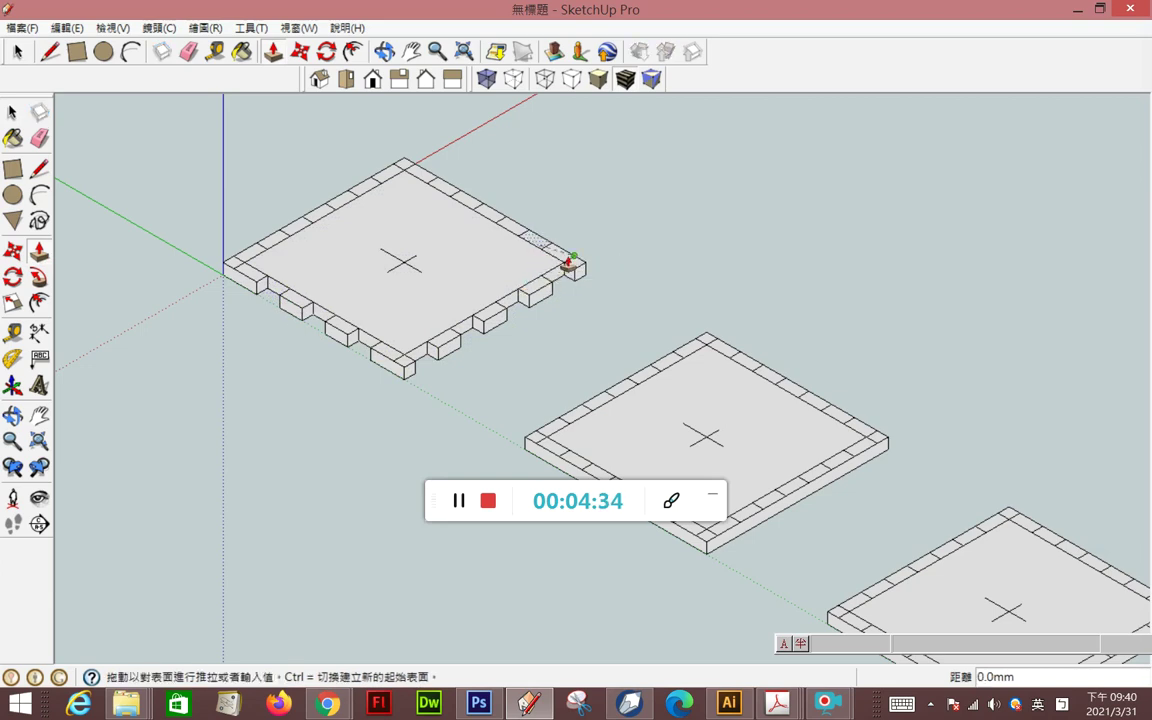
middle_click_drag(586, 283, 143, 331)
left_click(802, 332)
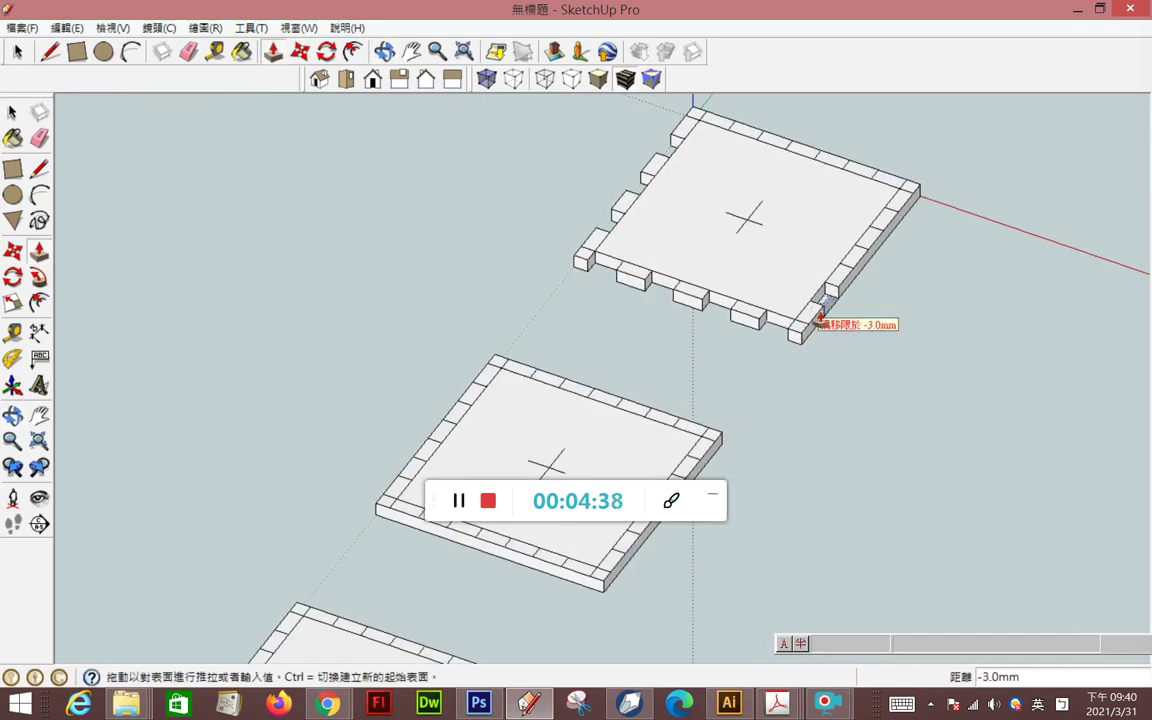
left_click(836, 316)
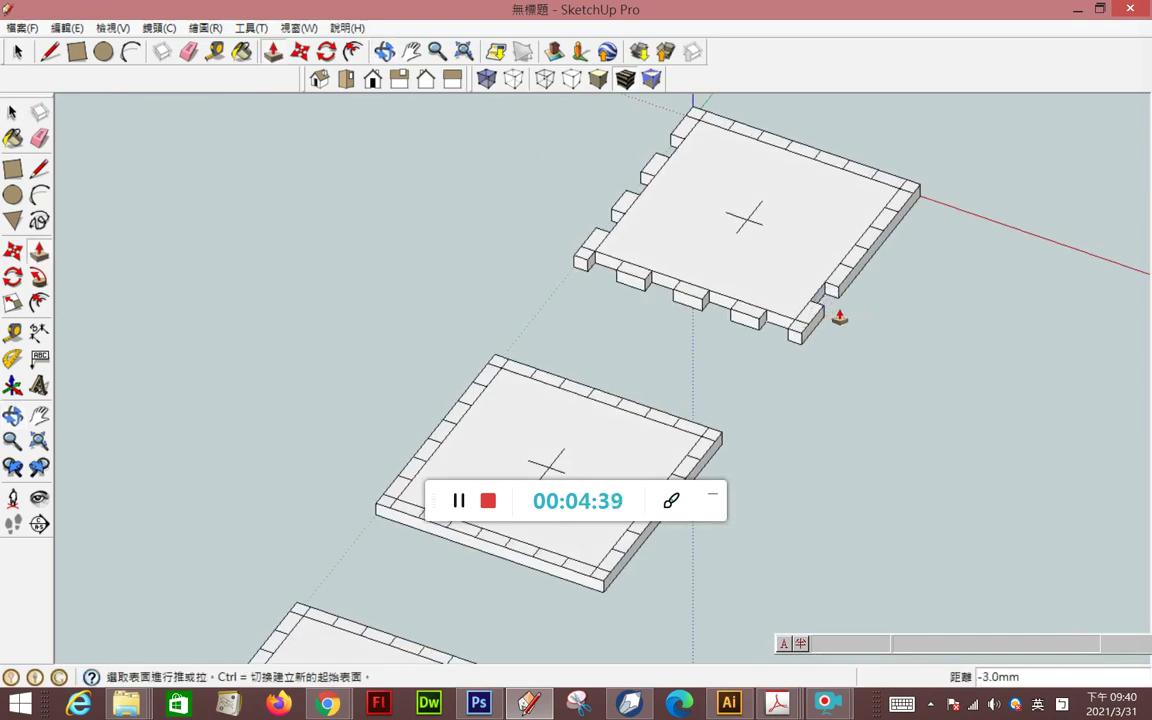
left_click(852, 256)
left_click(848, 252)
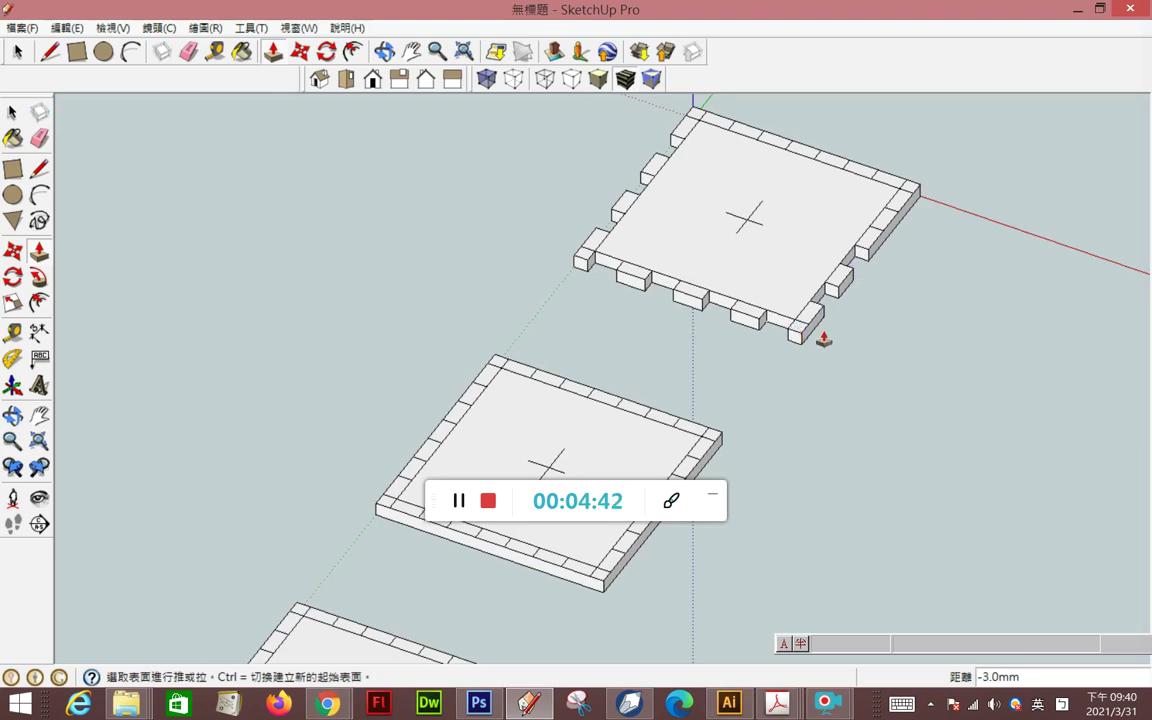
left_click(885, 227)
left_click(887, 257)
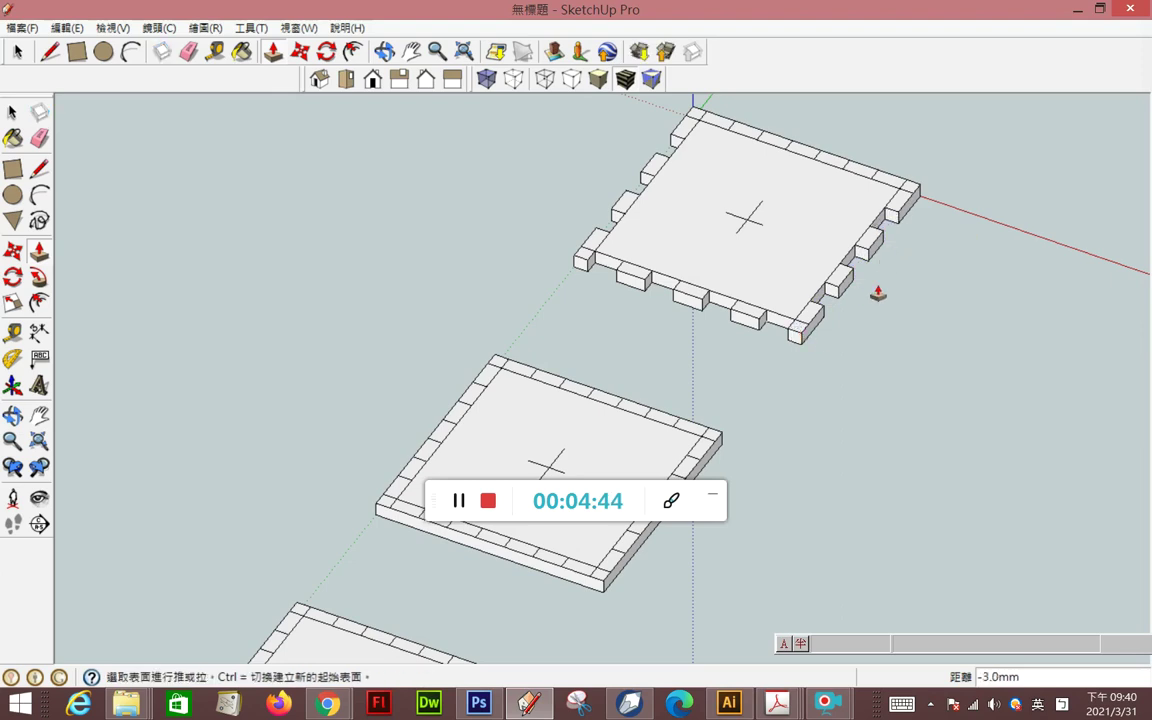
left_click(893, 188)
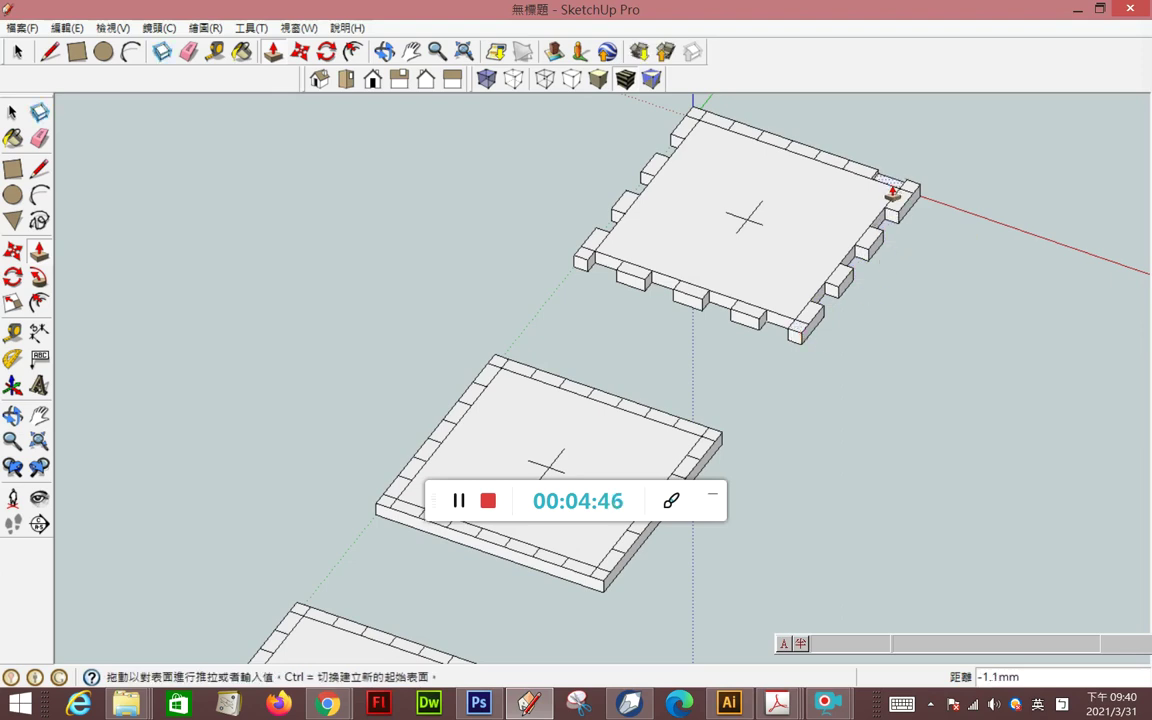
middle_click_drag(880, 193, 494, 193)
middle_click_drag(886, 354, 594, 365)
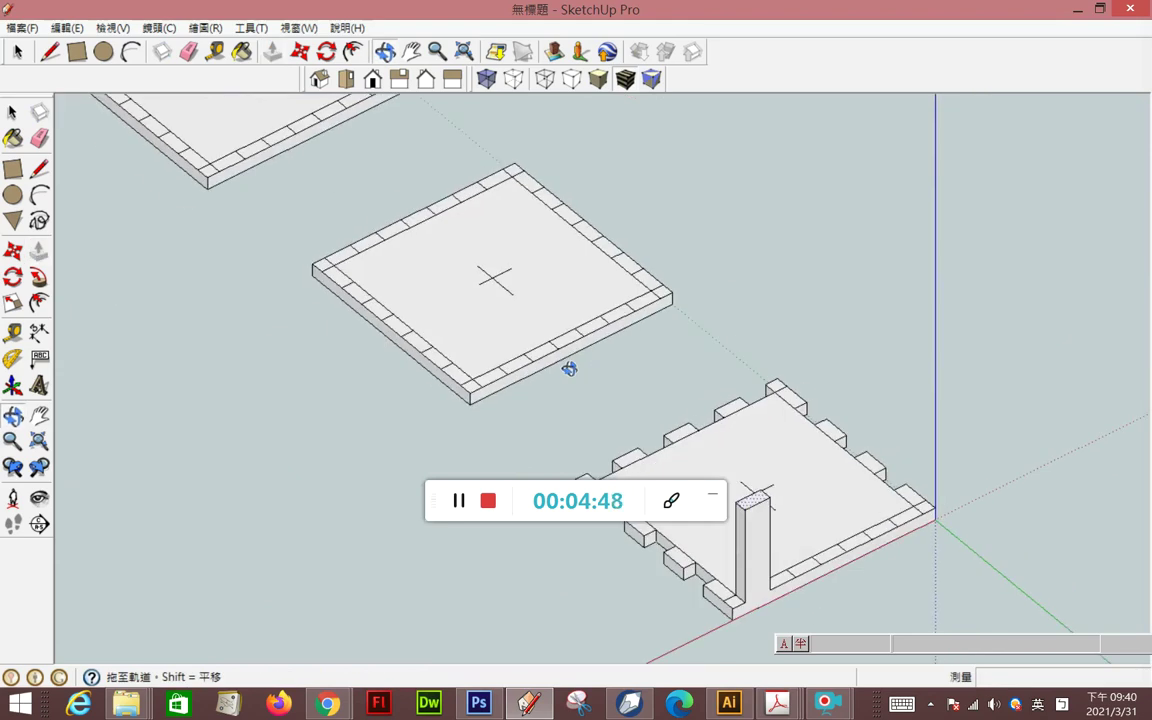
left_click(811, 597)
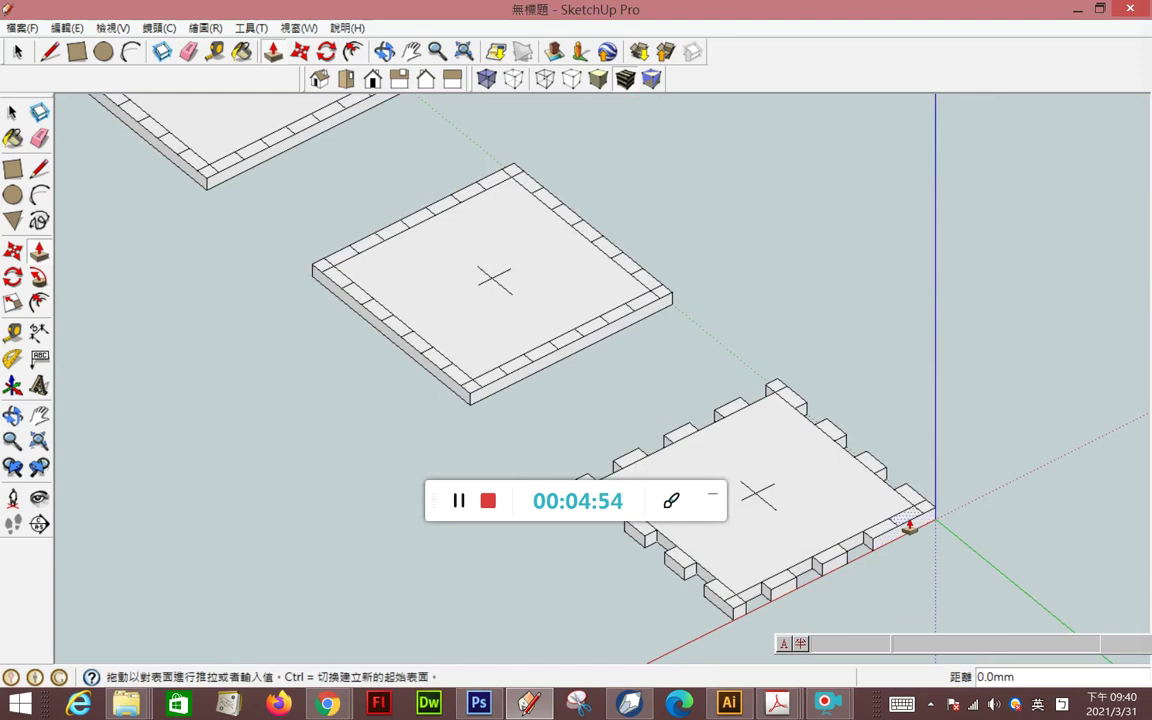
- Select the notched plate, then pick the small leftover line for erasing
mouse_move(912, 540)
middle_mouse_down()
mouse_move(452, 418)
mouse_move(226, 432)
mouse_move(321, 360)
mouse_move(260, 437)
mouse_move(333, 253)
middle_mouse_up()
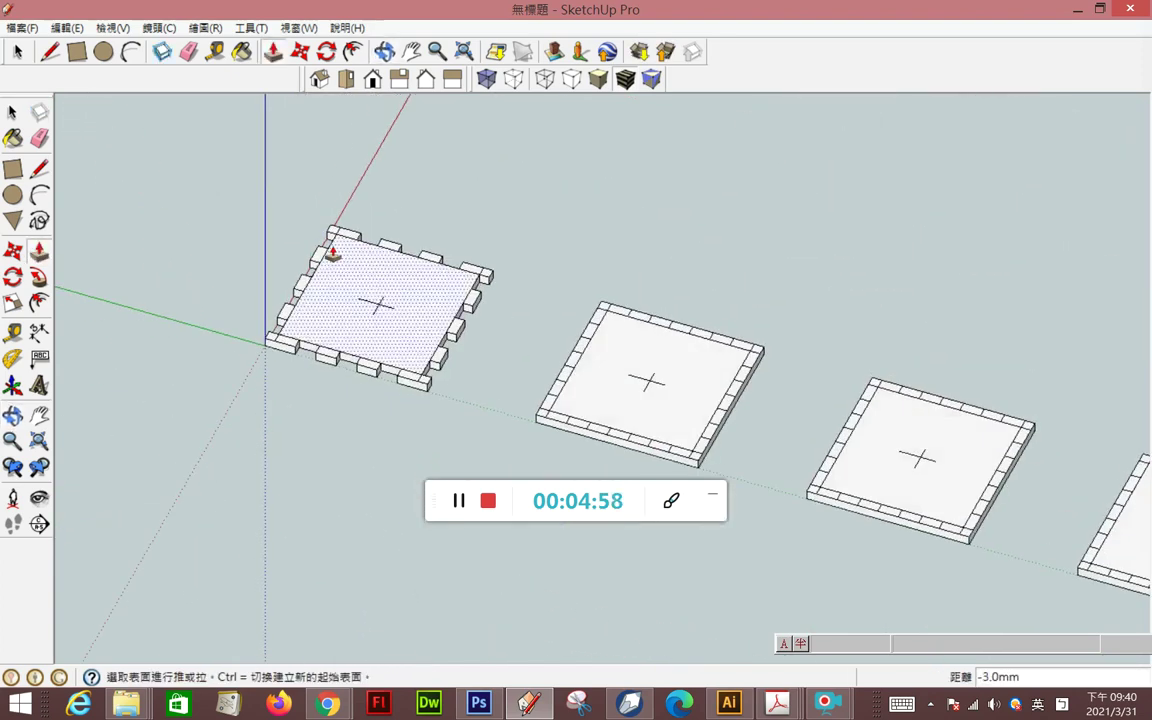
left_click(12, 112)
left_click(377, 303)
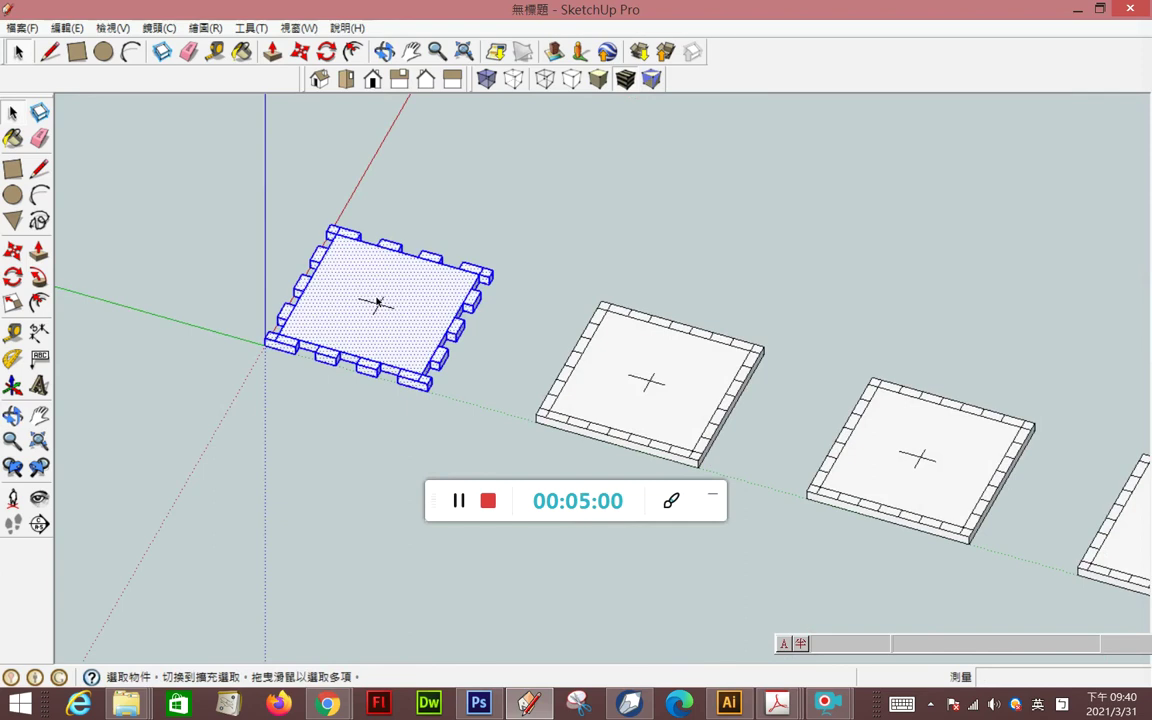
left_click(444, 253)
left_click(380, 305)
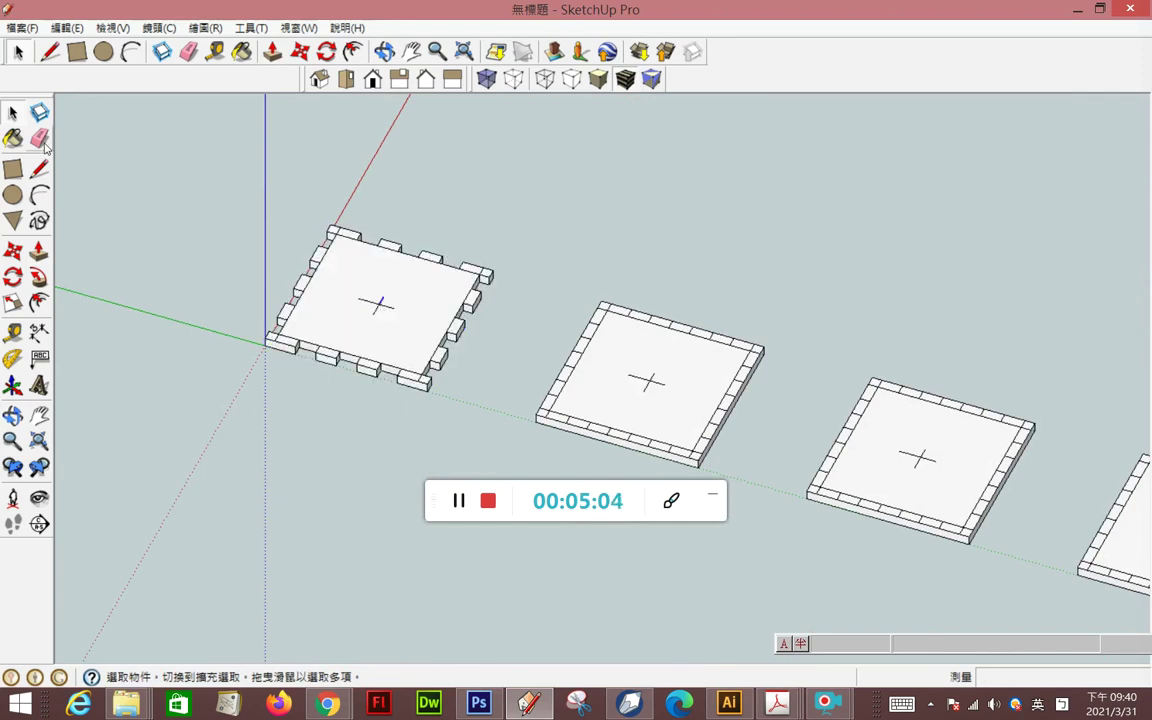
left_click(41, 140)
- Erase the stray line and the edges holding the first plate's old top face
left_click(375, 307)
scroll(350, 345, "up", 2)
scroll(300, 320, "up", 3)
left_click(188, 296)
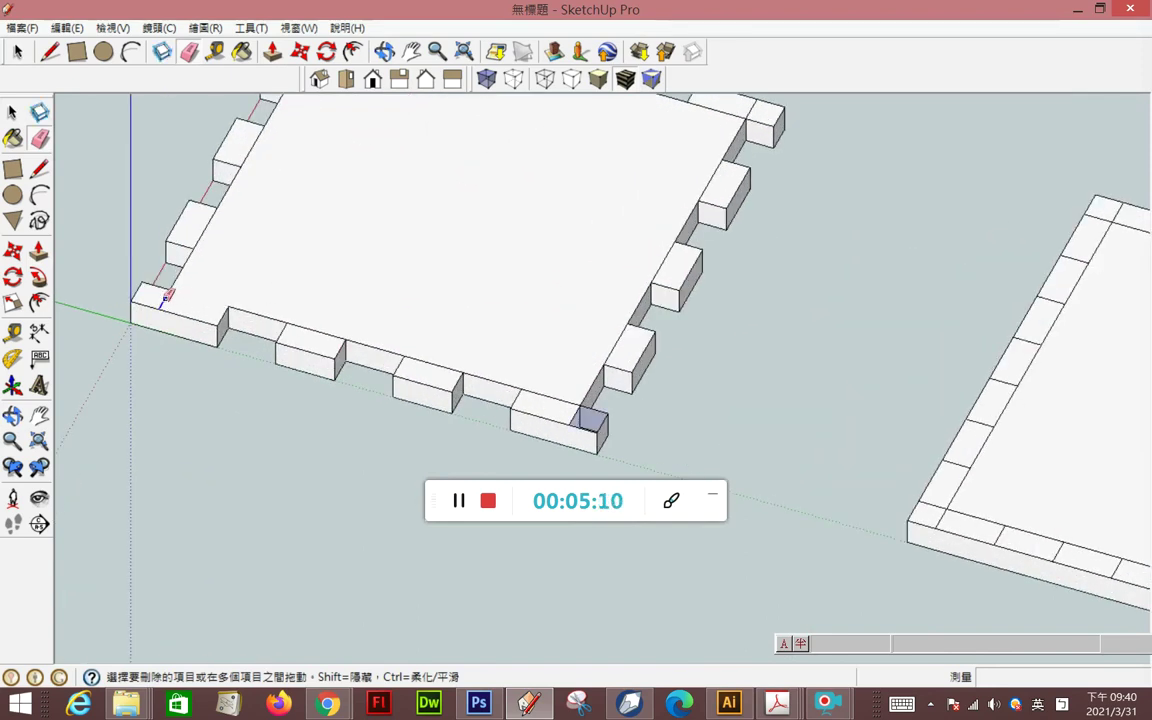
left_click(575, 411)
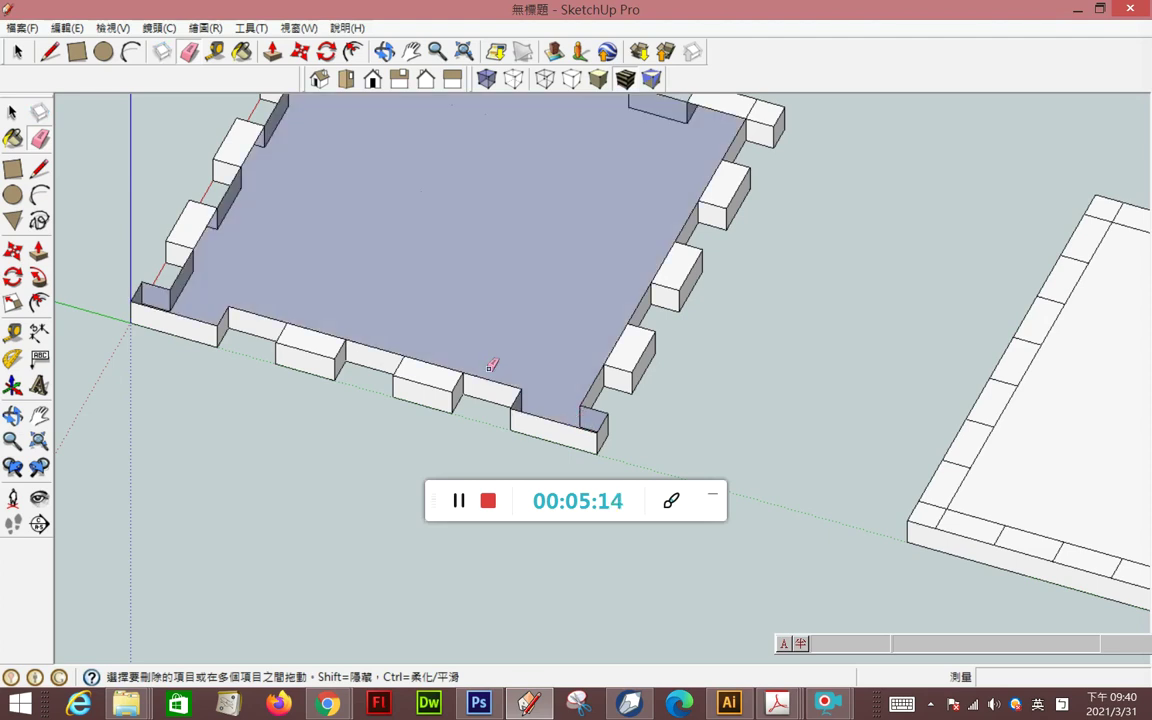
scroll(381, 368, "down", 1)
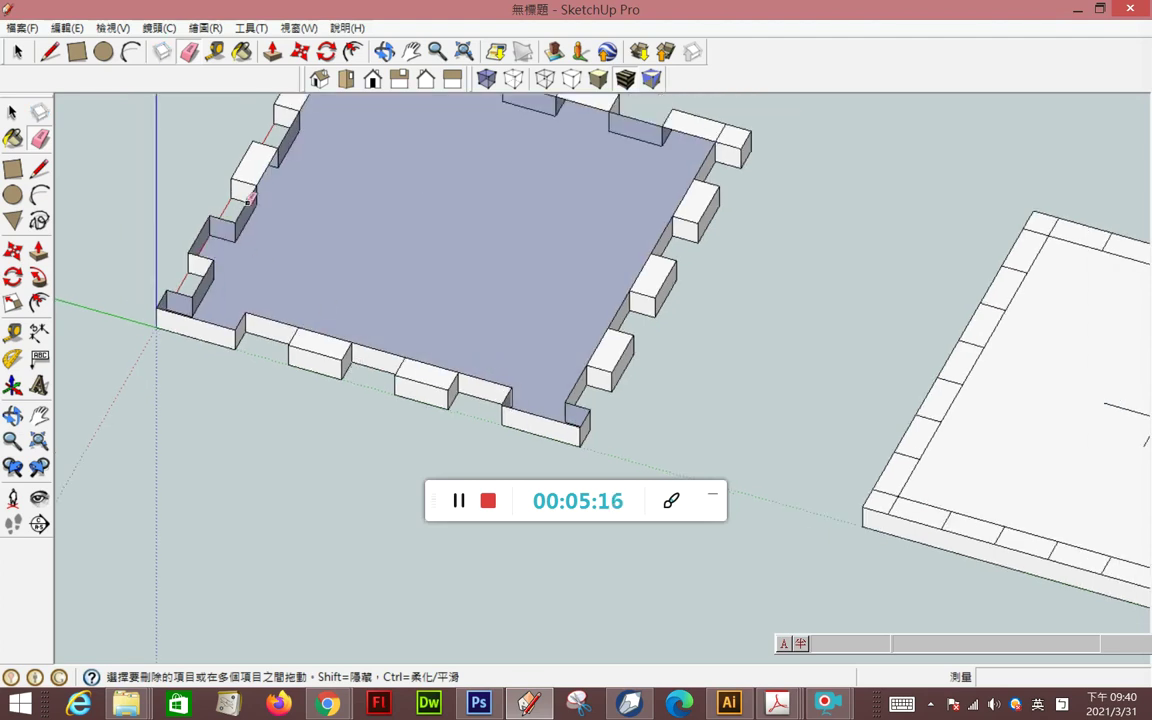
scroll(314, 257, "down", 2)
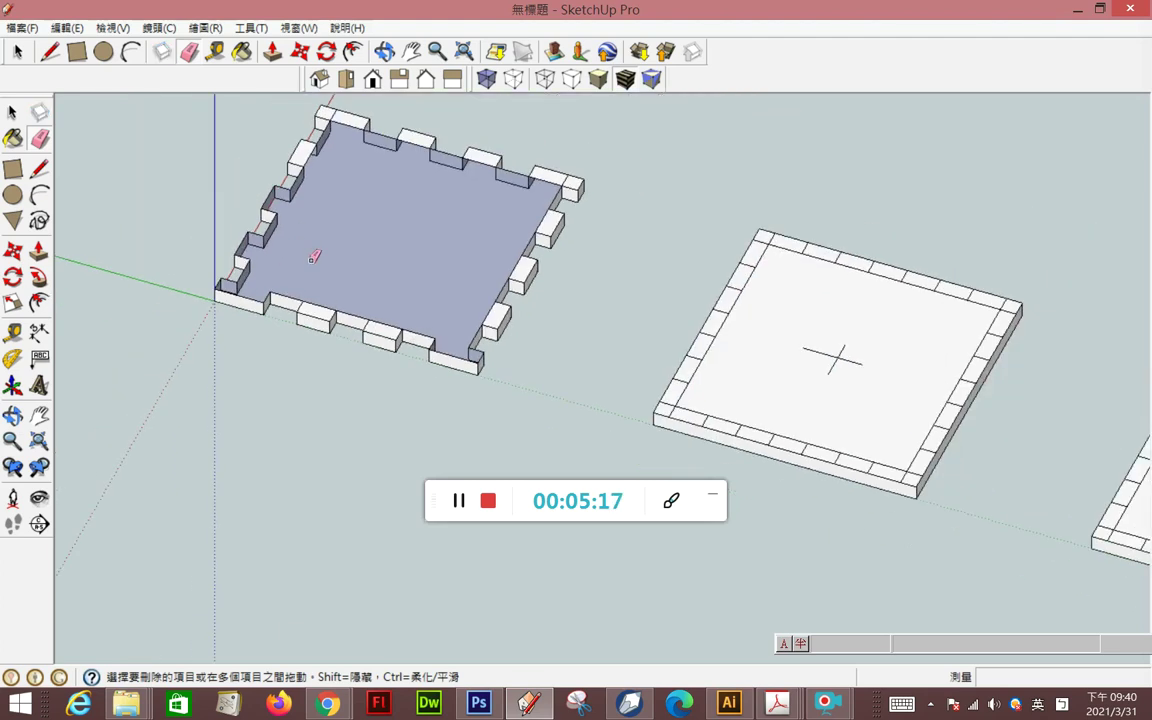
- Erase the leftover top faces in the top, right-side and front-edge notches
left_click(310, 149)
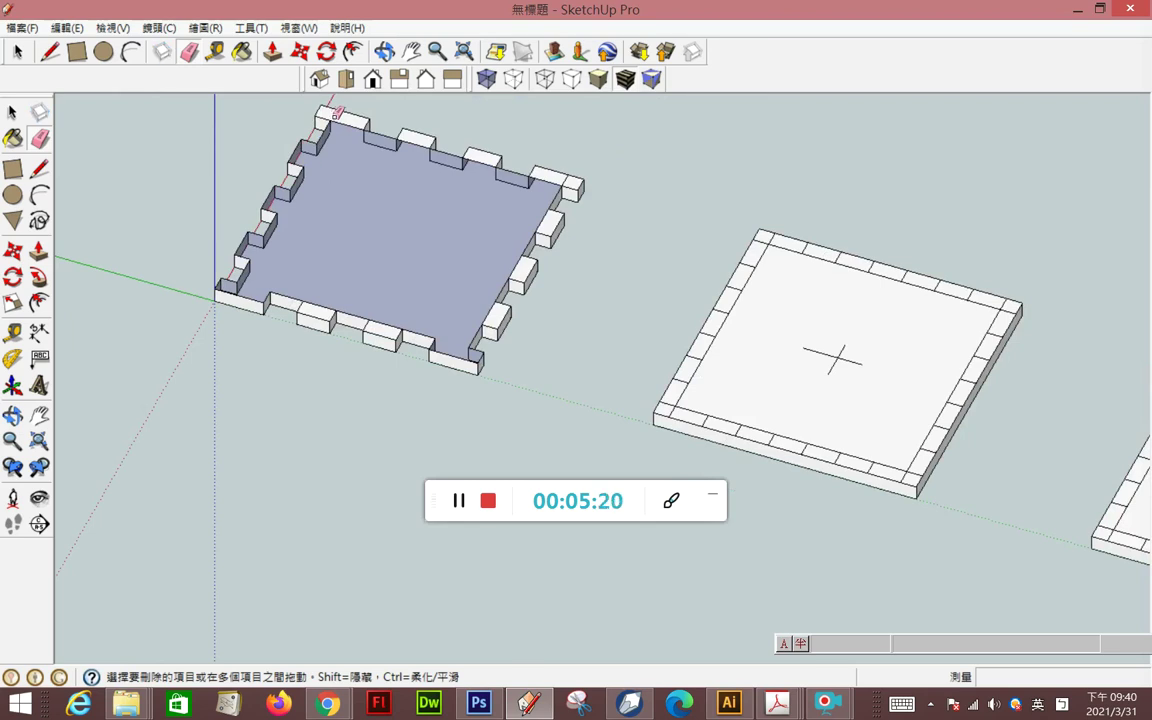
left_click(338, 119)
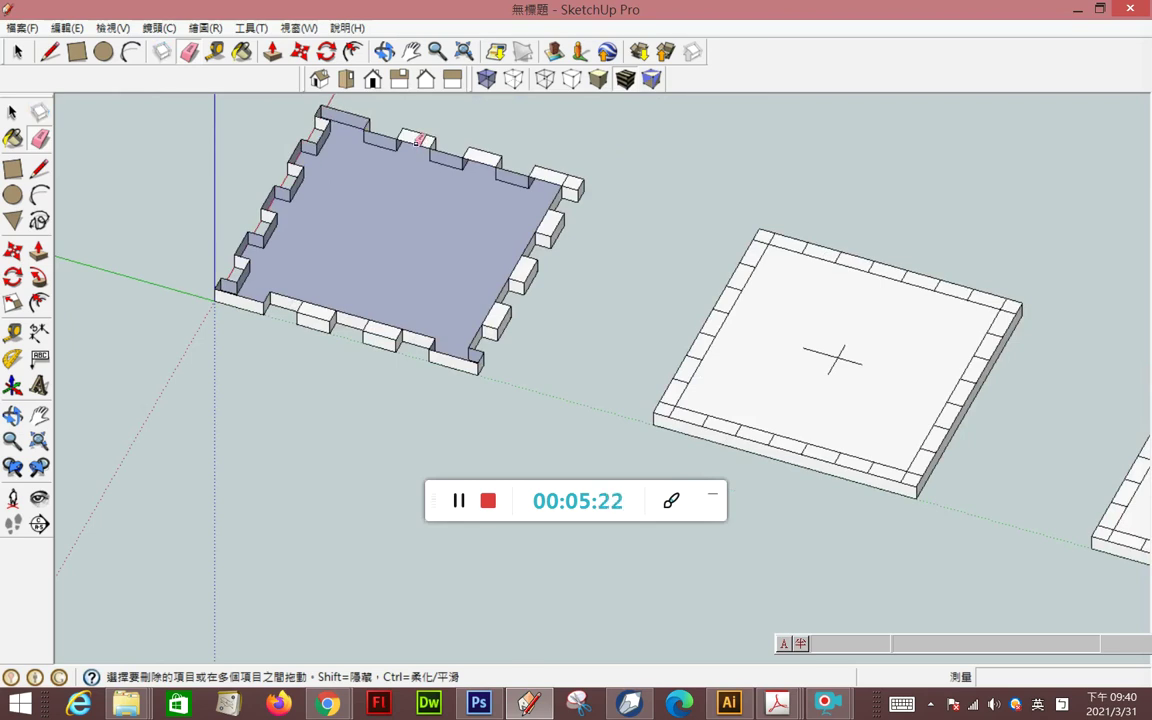
left_click(486, 159)
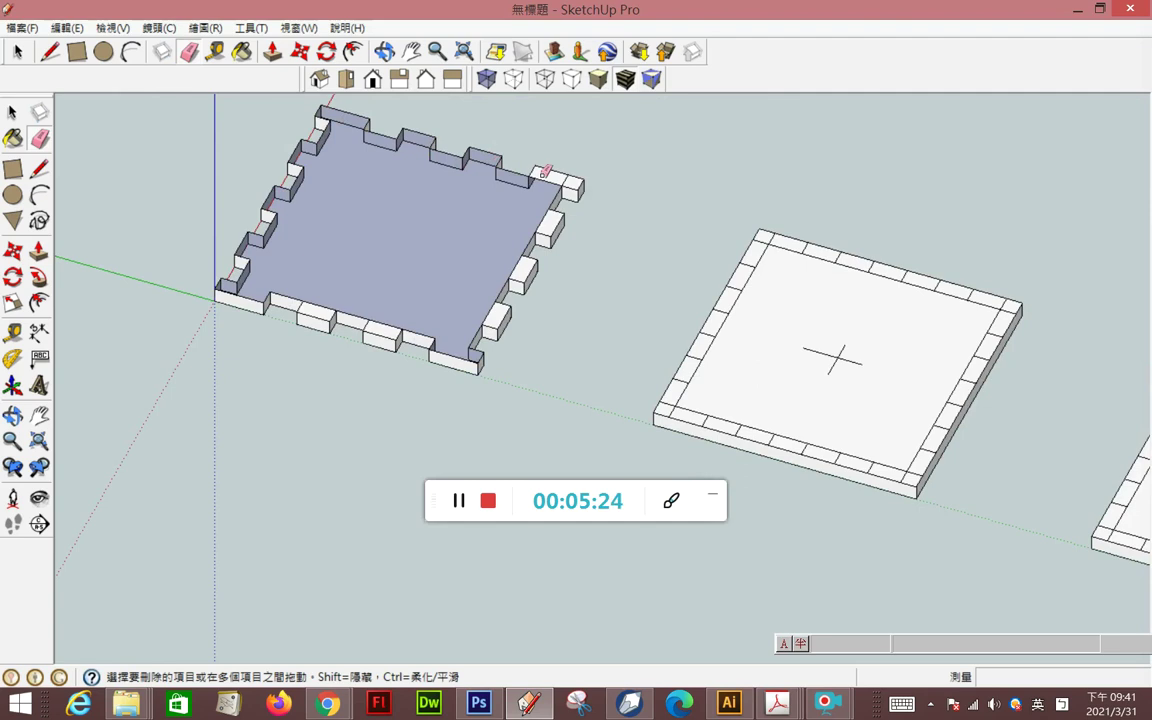
left_click(543, 174)
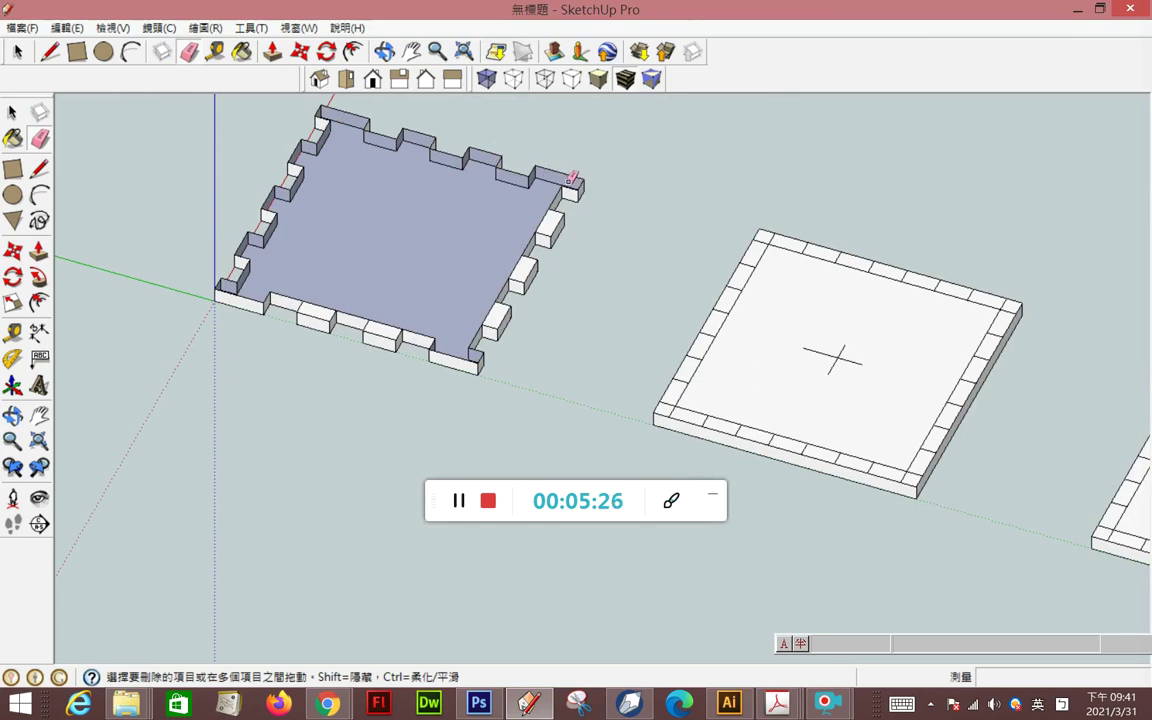
left_click(540, 227)
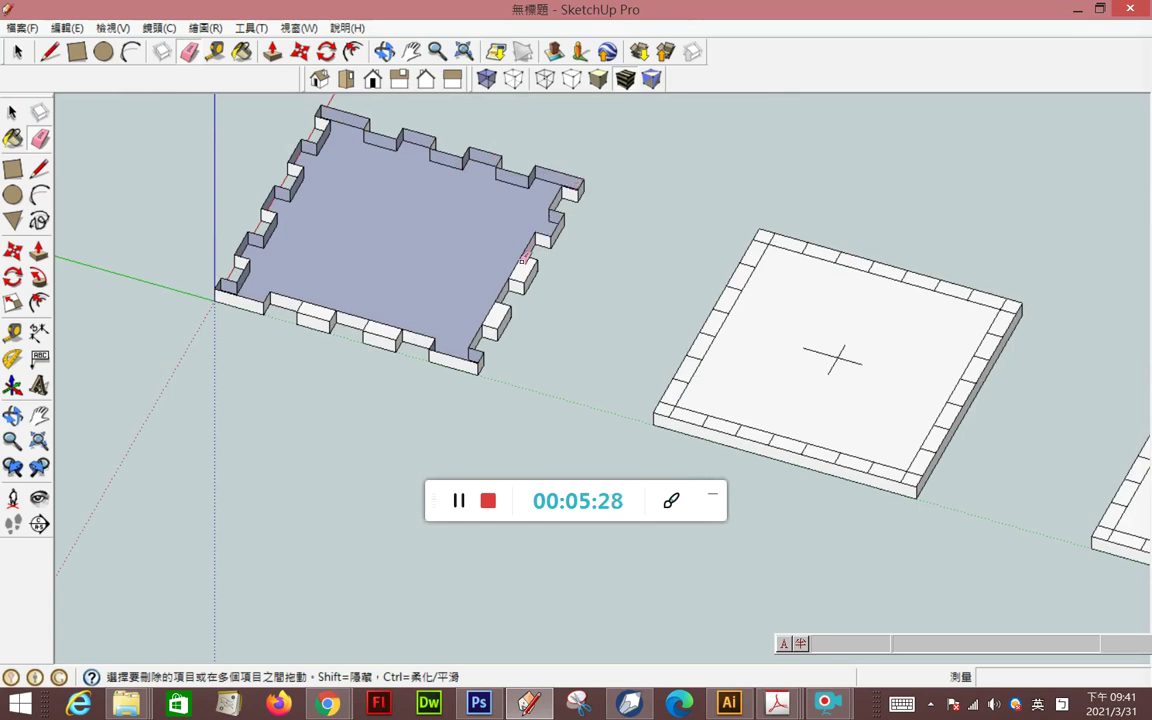
left_click(518, 262)
left_click(493, 308)
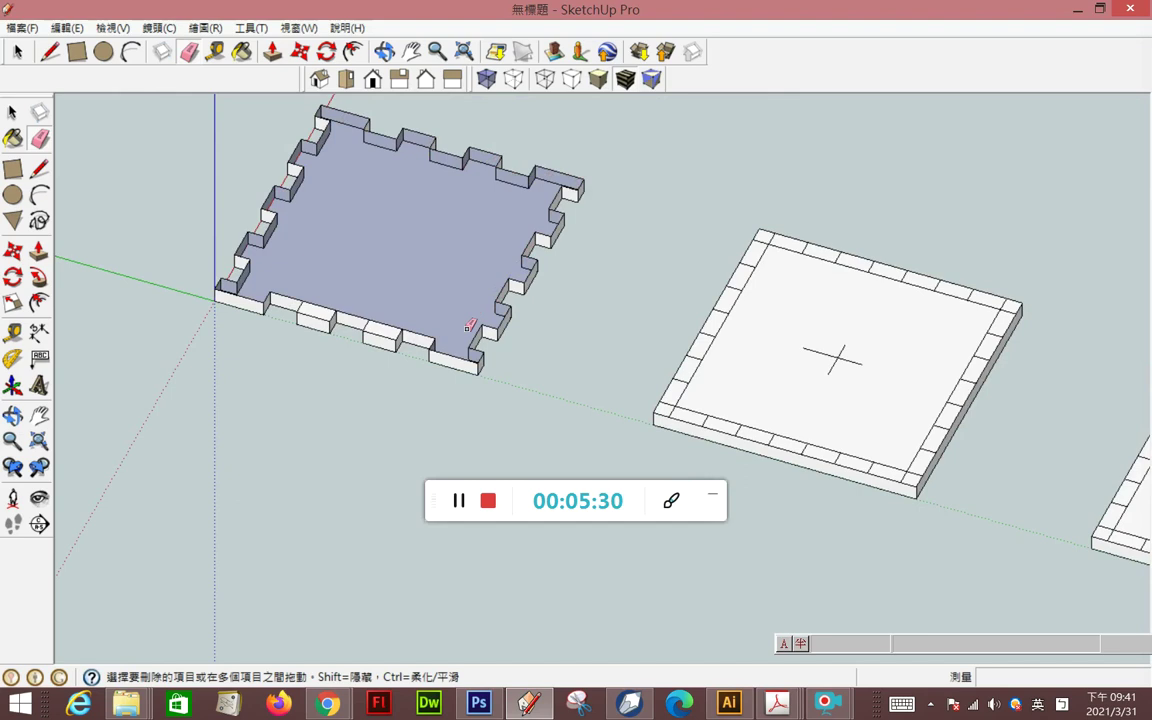
left_click(388, 322)
left_click(322, 308)
- Redraw the open back edge with a line so the top face closes
middle_click_drag(426, 274, 368, 299)
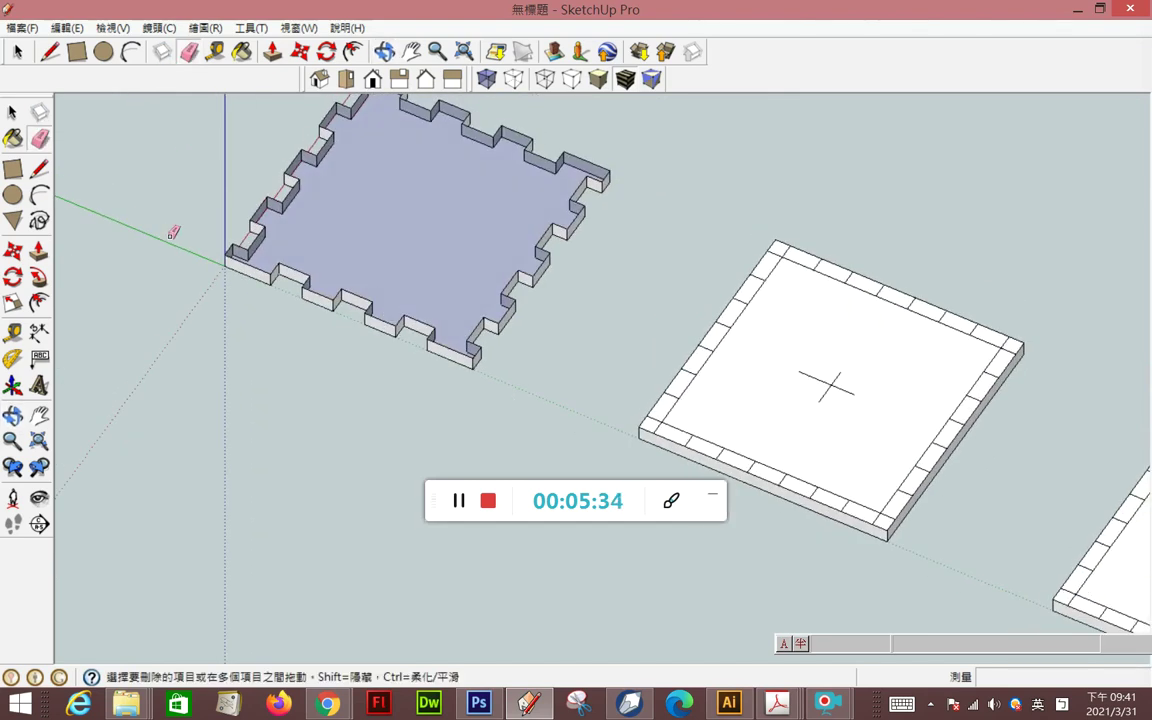
left_click(37, 168)
left_click(249, 219)
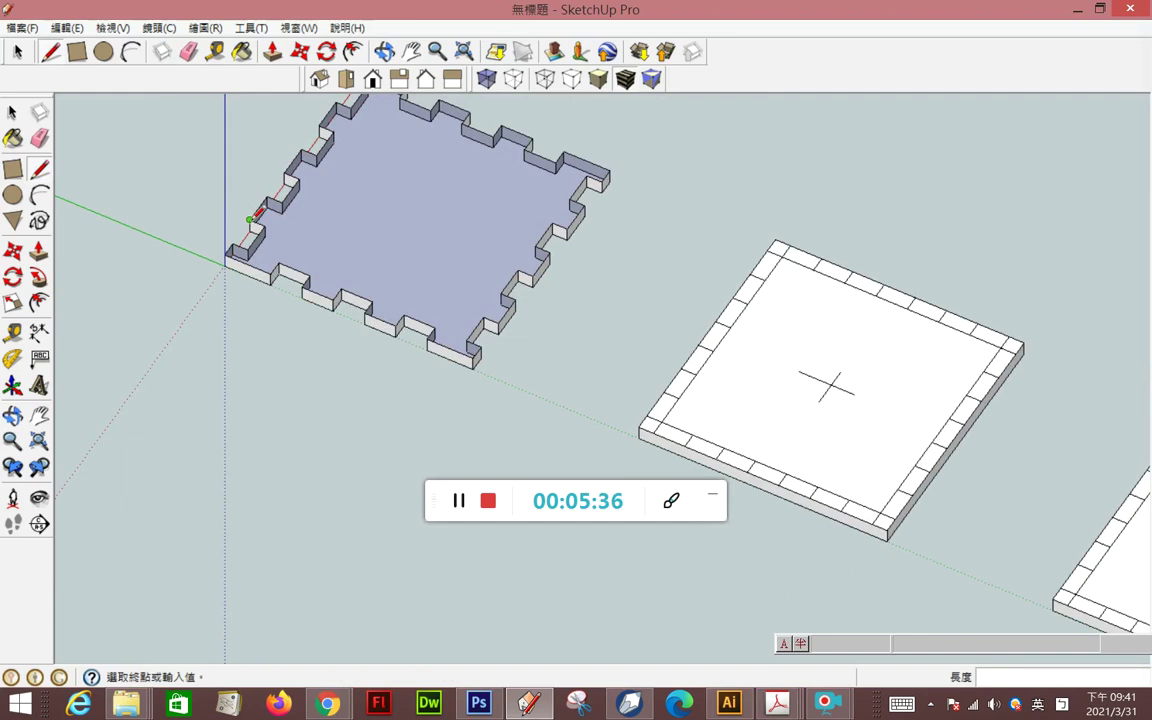
left_click(267, 194)
scroll(316, 293, "down", 2)
- Make the whole notched plate into a new component
key("space")
triple_click(298, 237)
right_click(298, 237)
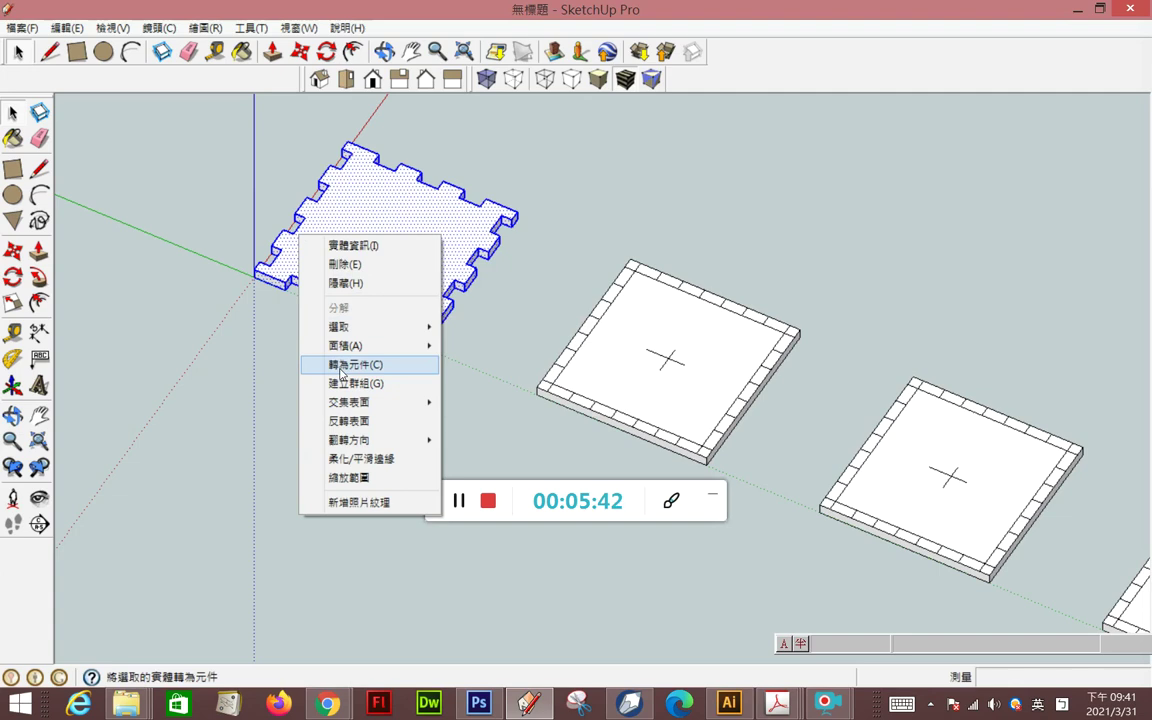
left_click(345, 364)
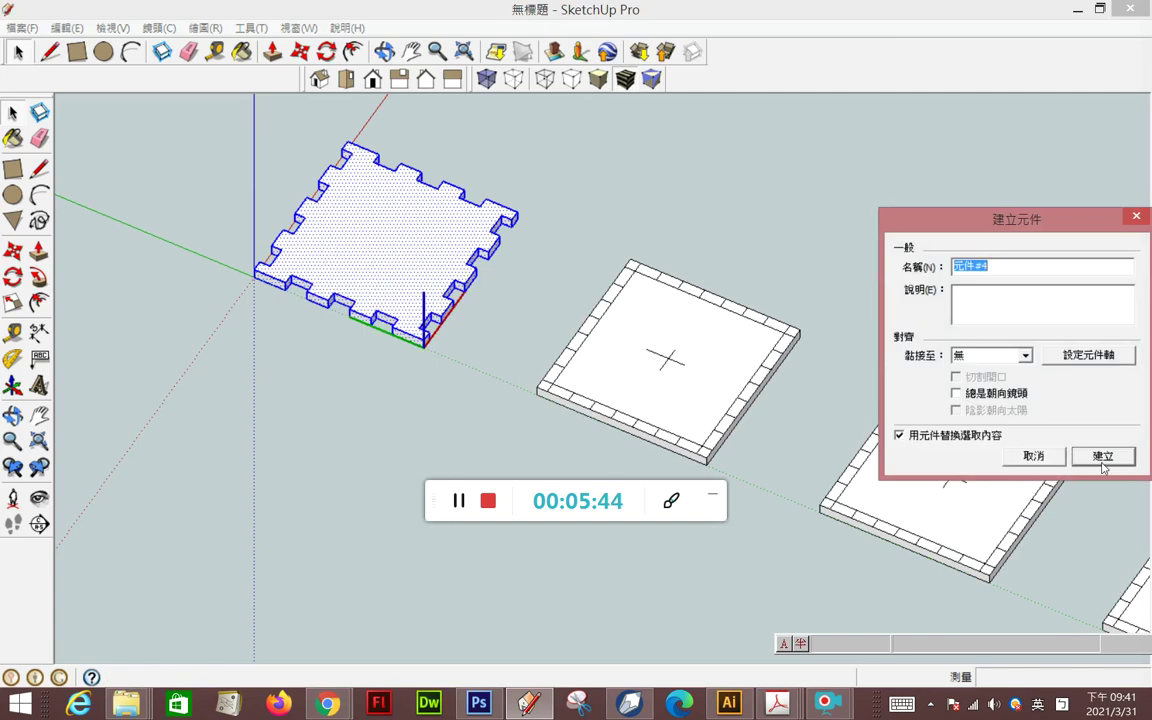
left_click(1102, 456)
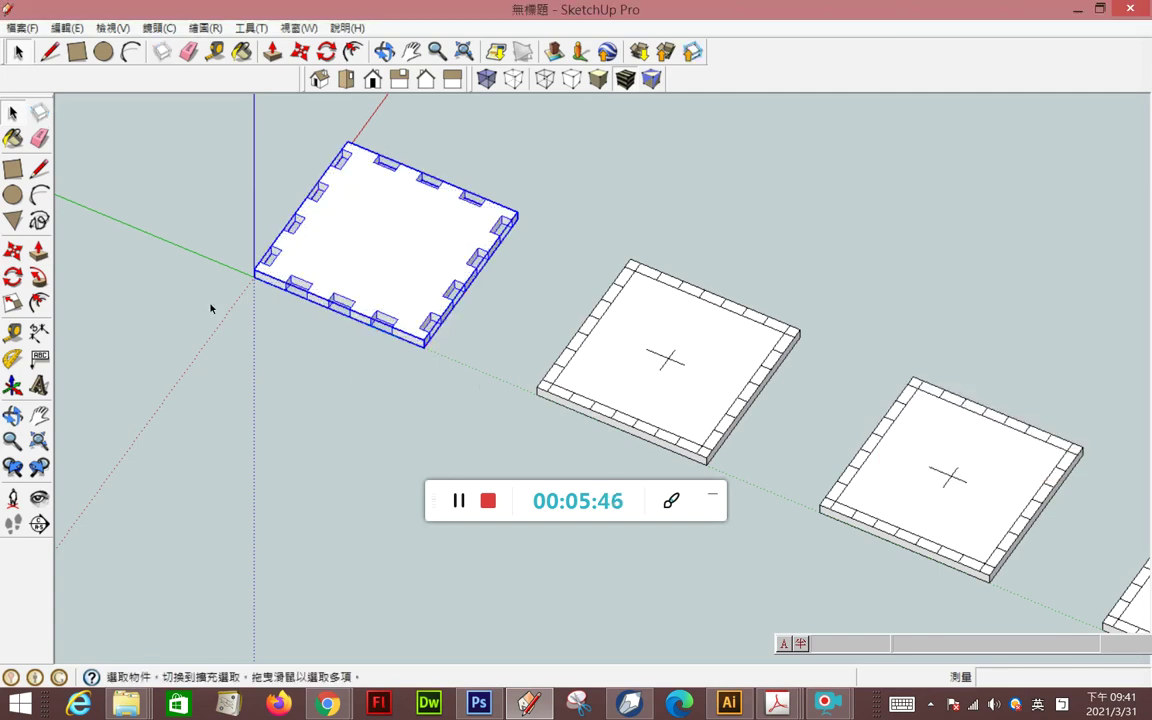
- Paint the plate component red 顏色_A01, undoing the stray paint on the middle plate
key("b")
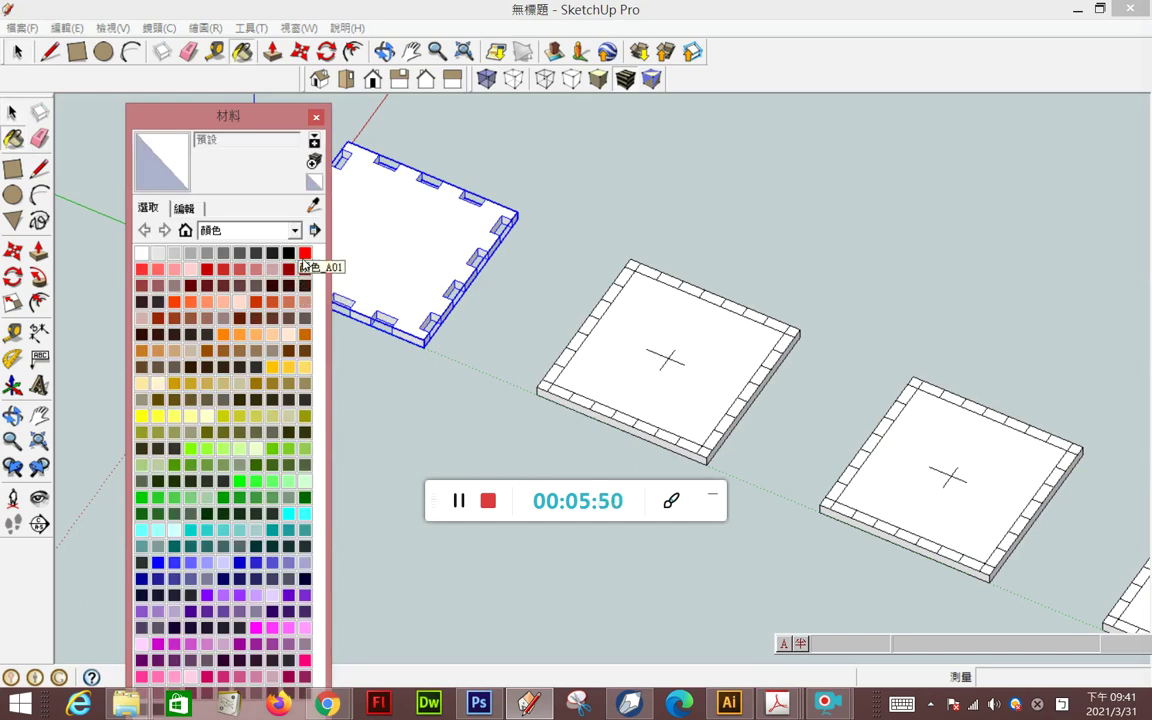
left_click(305, 253)
left_click(409, 255)
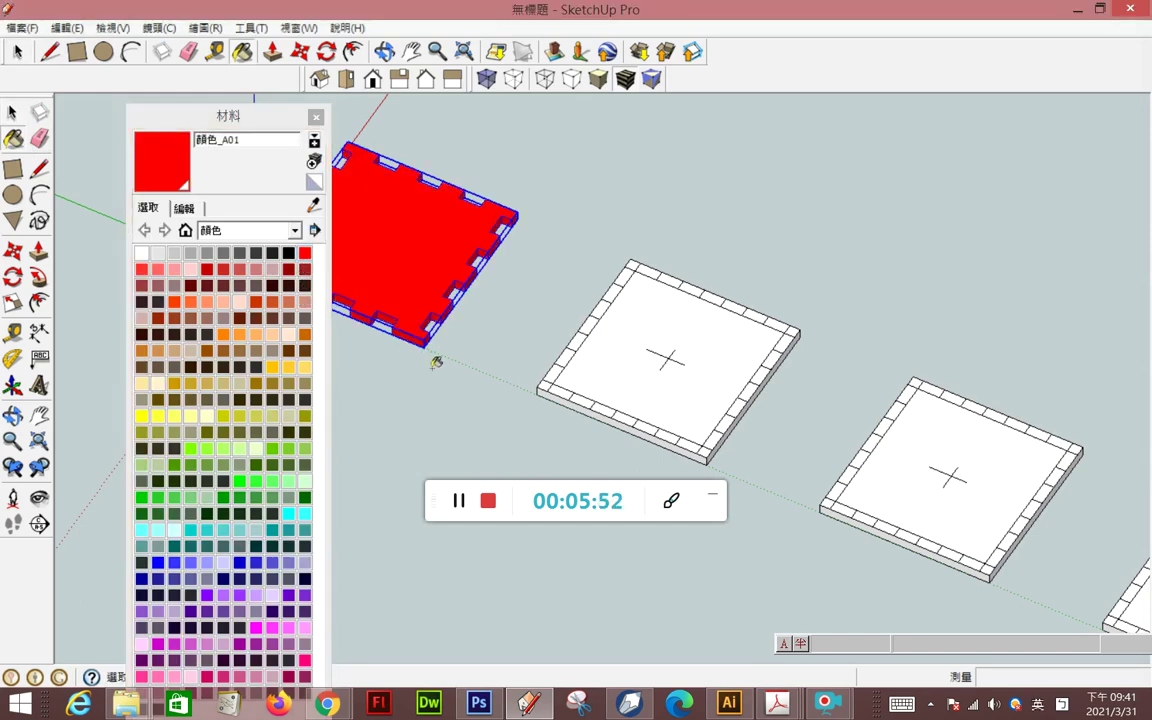
left_click(659, 353)
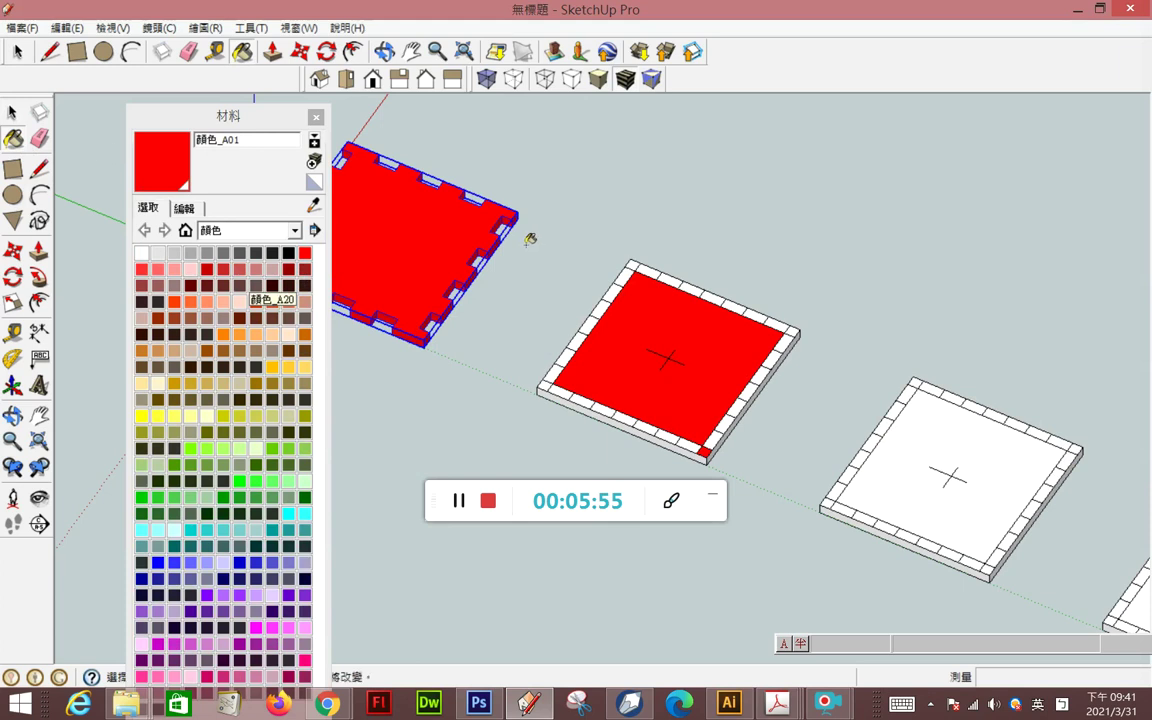
key("ctrl+z")
key("space")
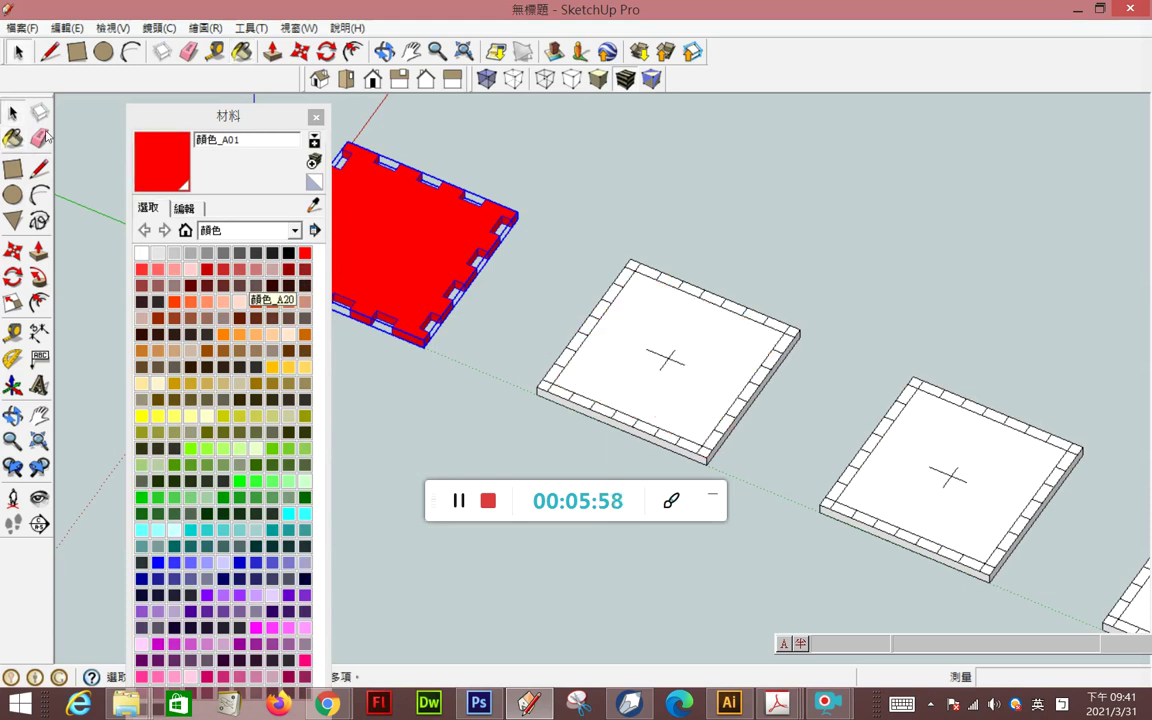
- Rotate the middle plate 90° about its front edge so it stands upright
triple_click(620, 330)
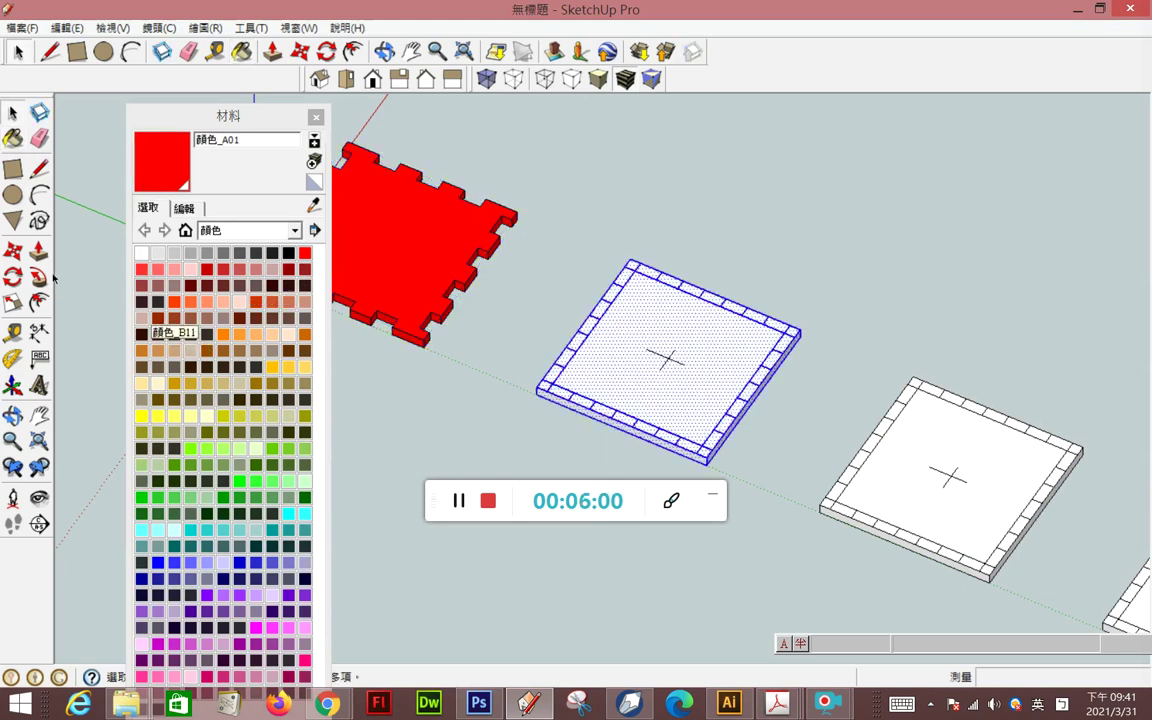
left_click(380, 252)
triple_click(615, 396)
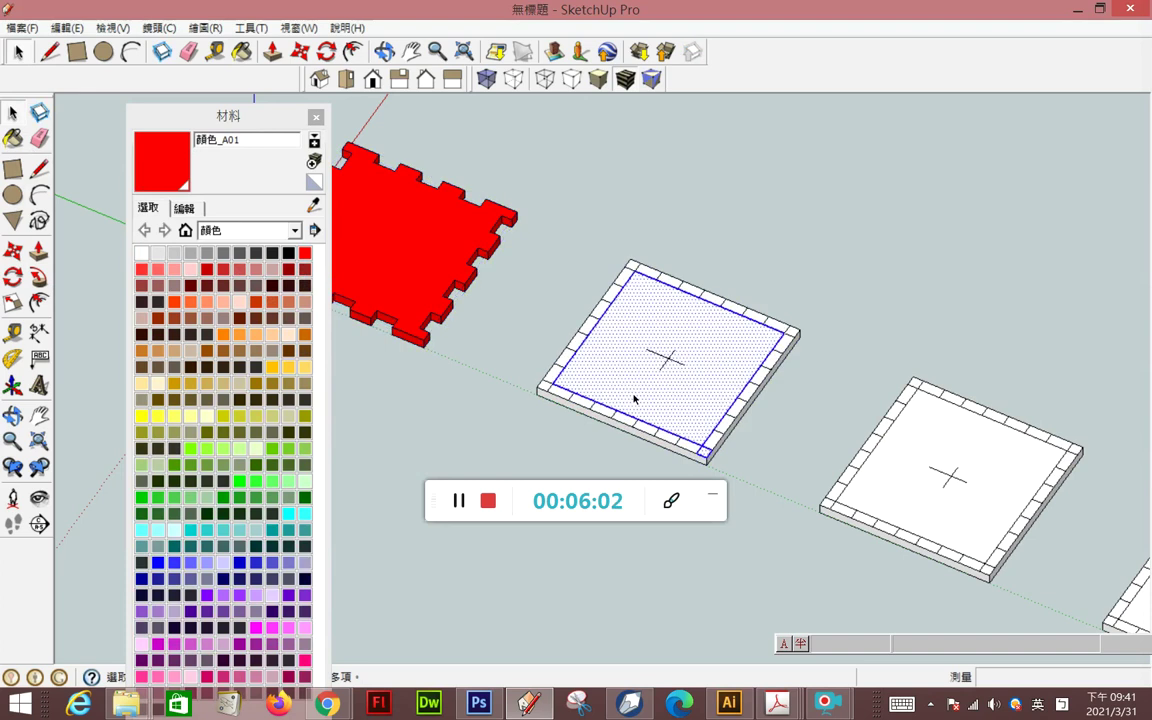
left_click(12, 277)
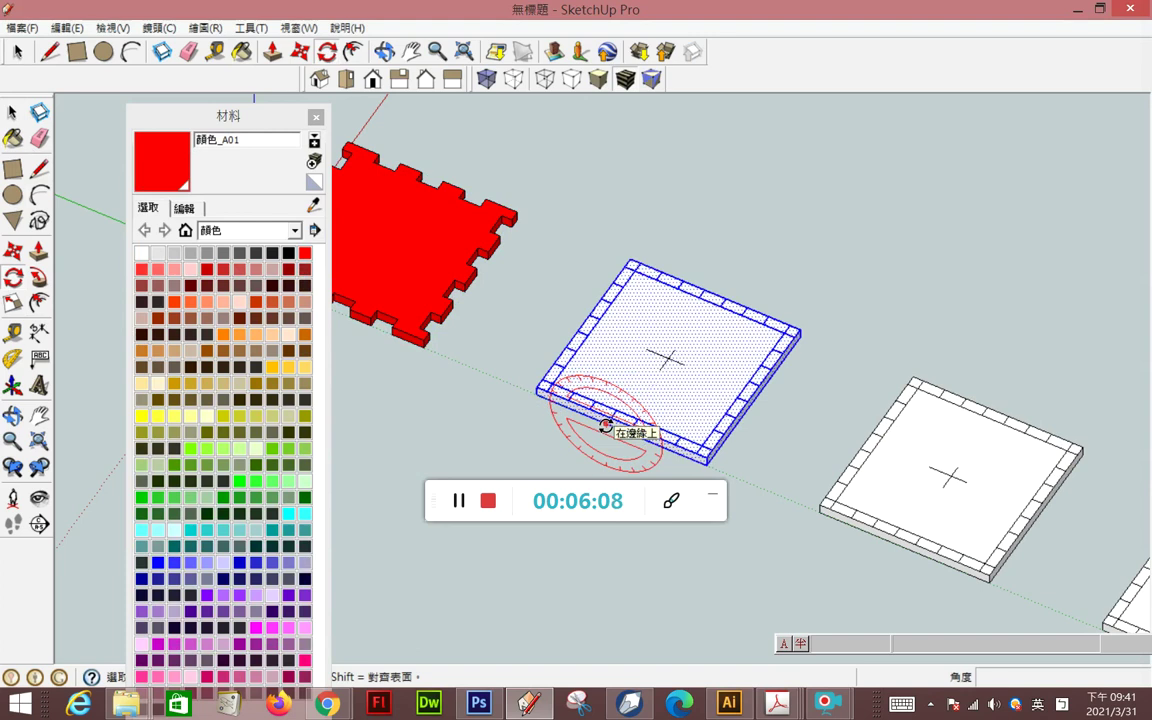
left_click(606, 425)
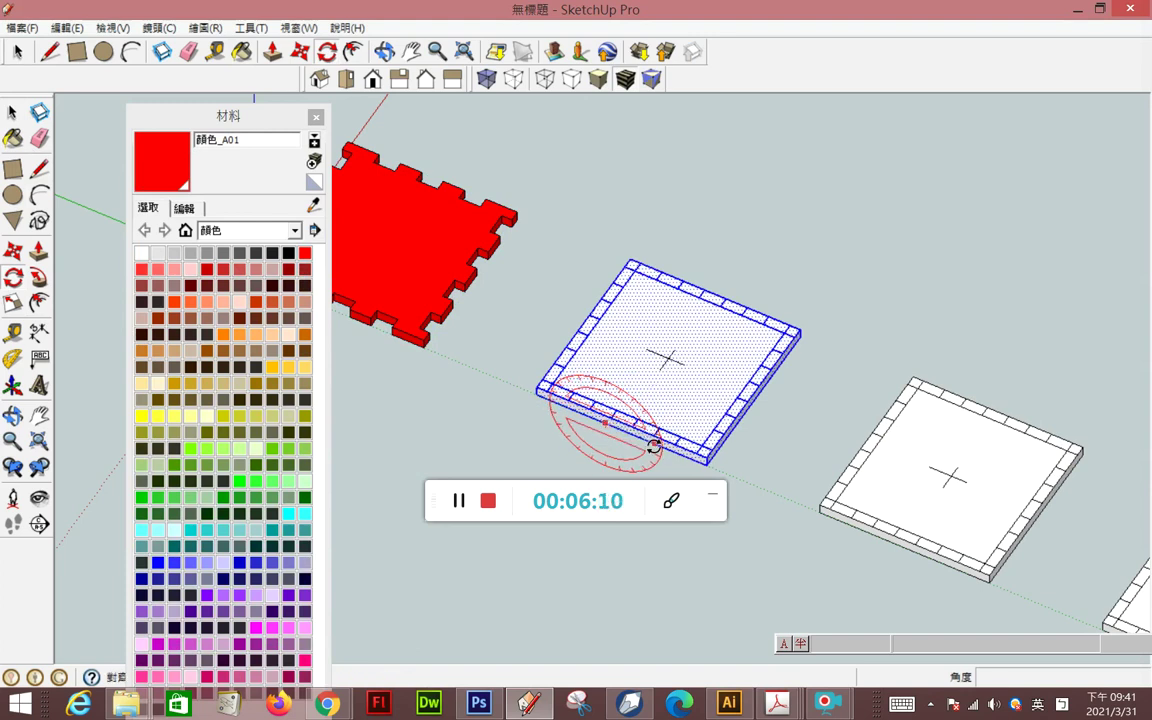
left_click(654, 444)
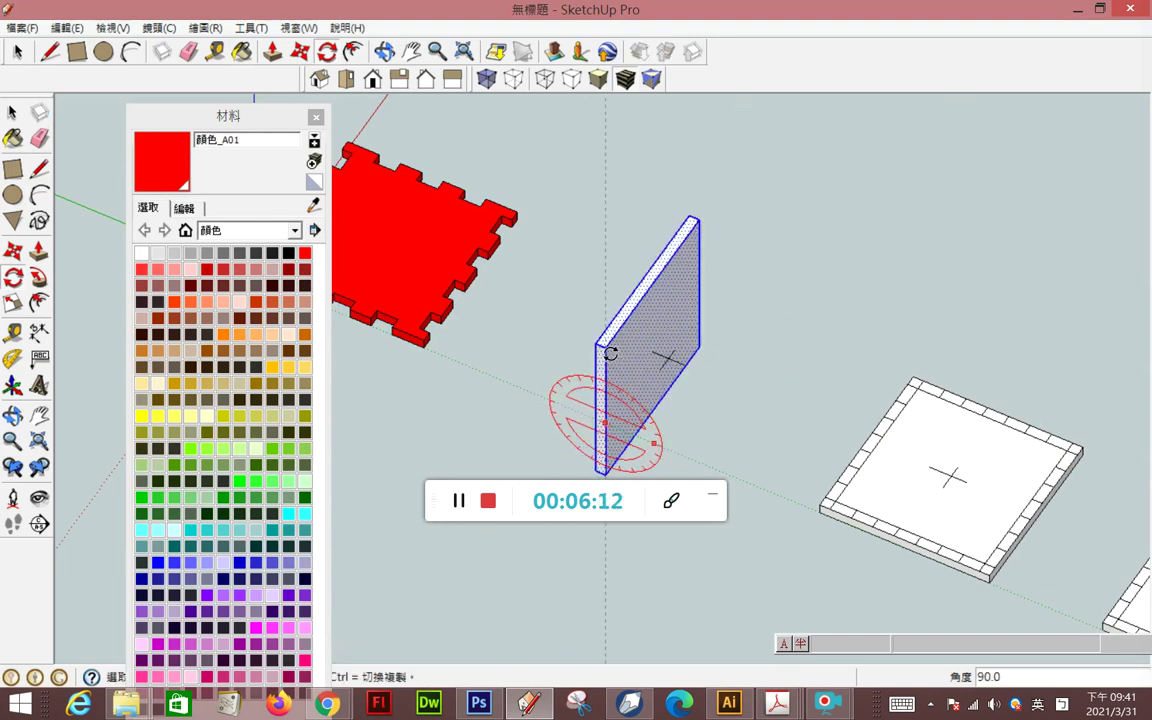
left_click(610, 353)
- Orbit around to inspect the upright plate from other sides
scroll(612, 353, "down", 3)
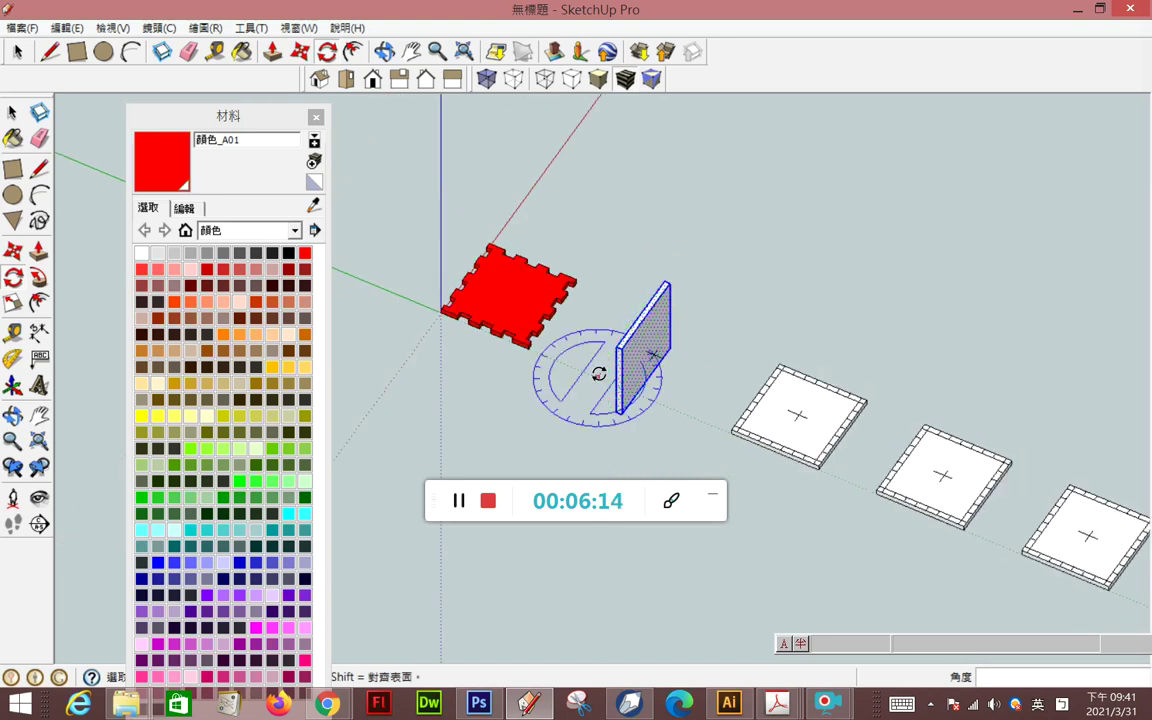
middle_click_drag(637, 353, 874, 355)
middle_click_drag(553, 417, 687, 395)
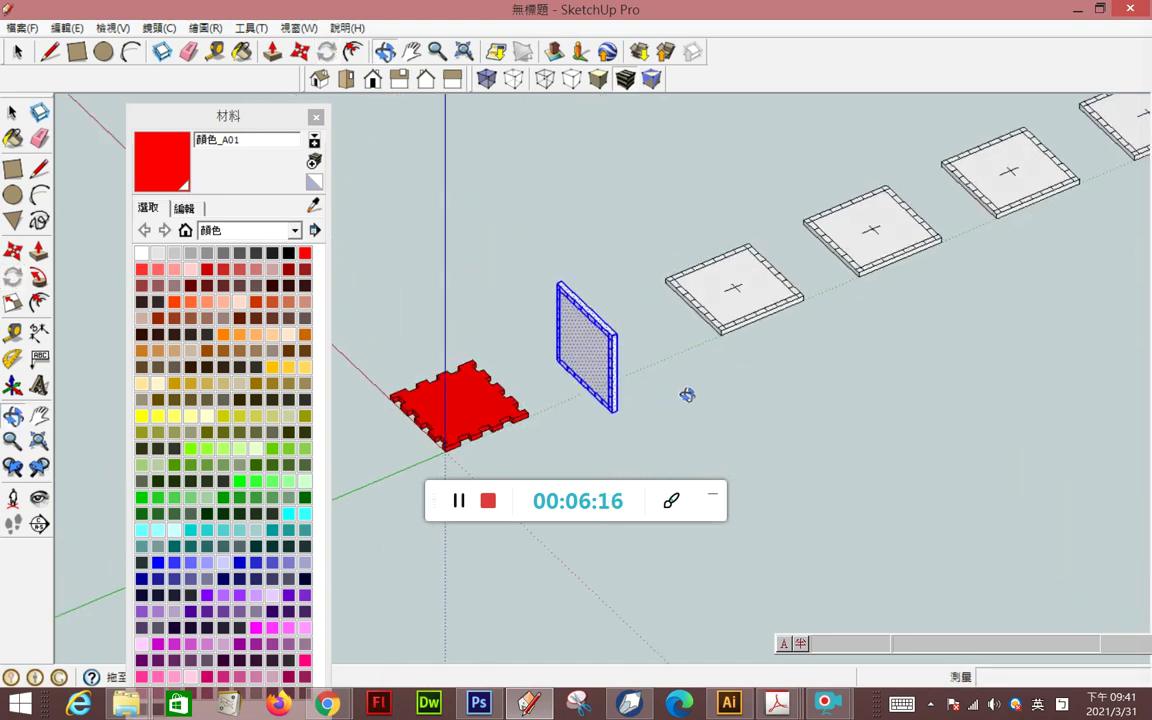
key("q")
scroll(506, 437, "up", 3)
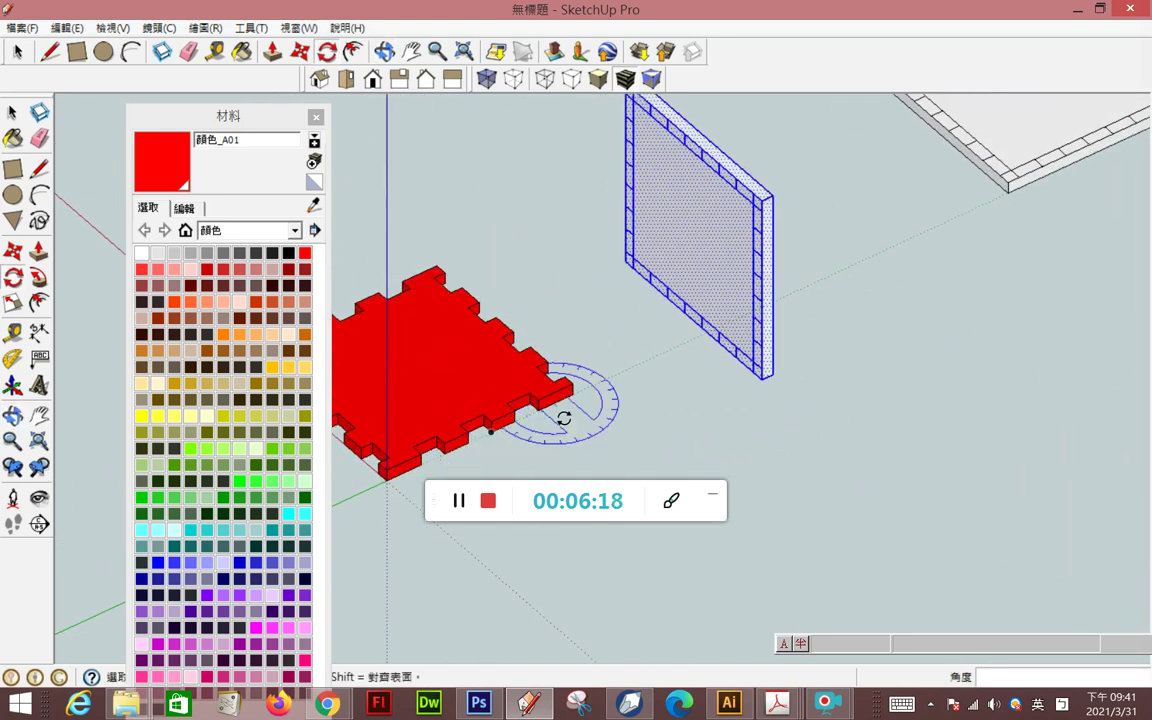
scroll(648, 410, "up", 3)
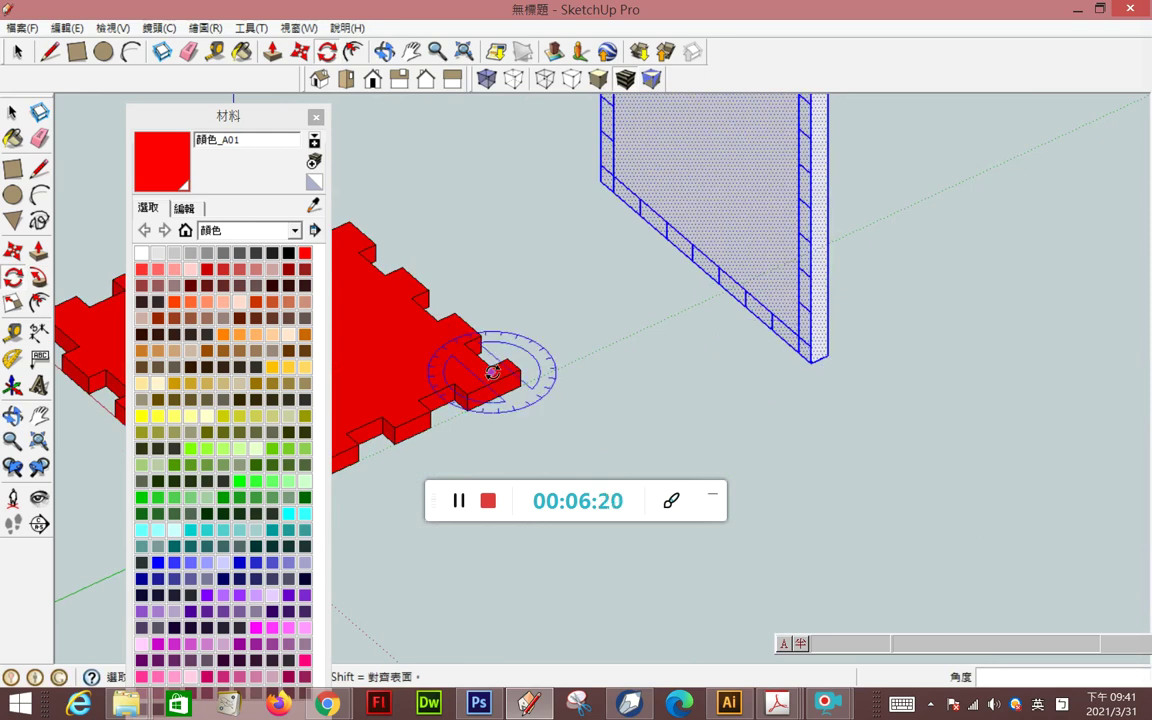
left_click(16, 250)
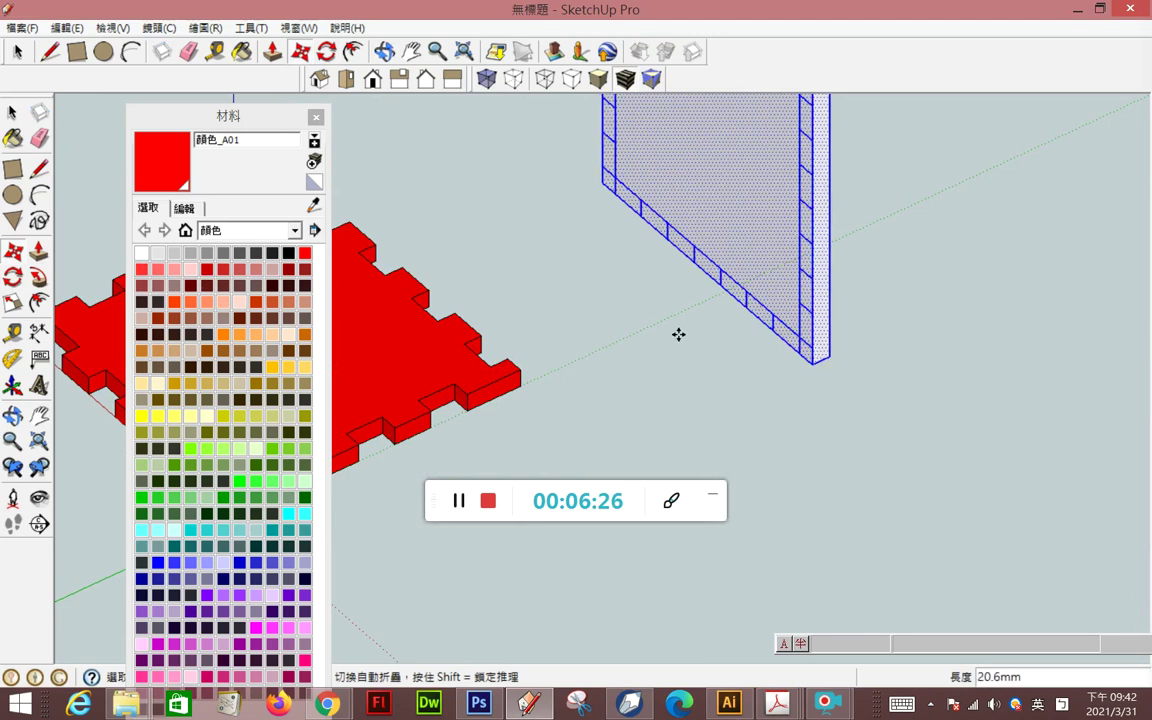
- Move the upright plate so its corner snaps onto the red plate's corner
left_click(799, 340)
left_click(493, 364)
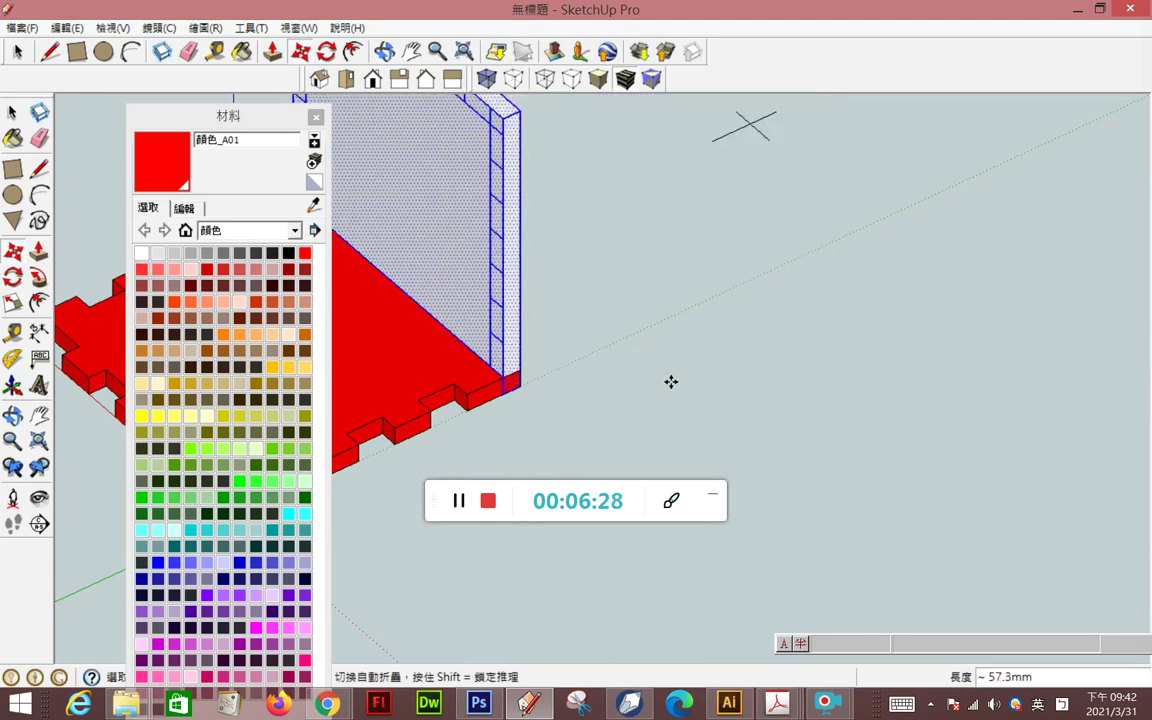
middle_click_drag(606, 380, 350, 412)
scroll(600, 370, "down", 3)
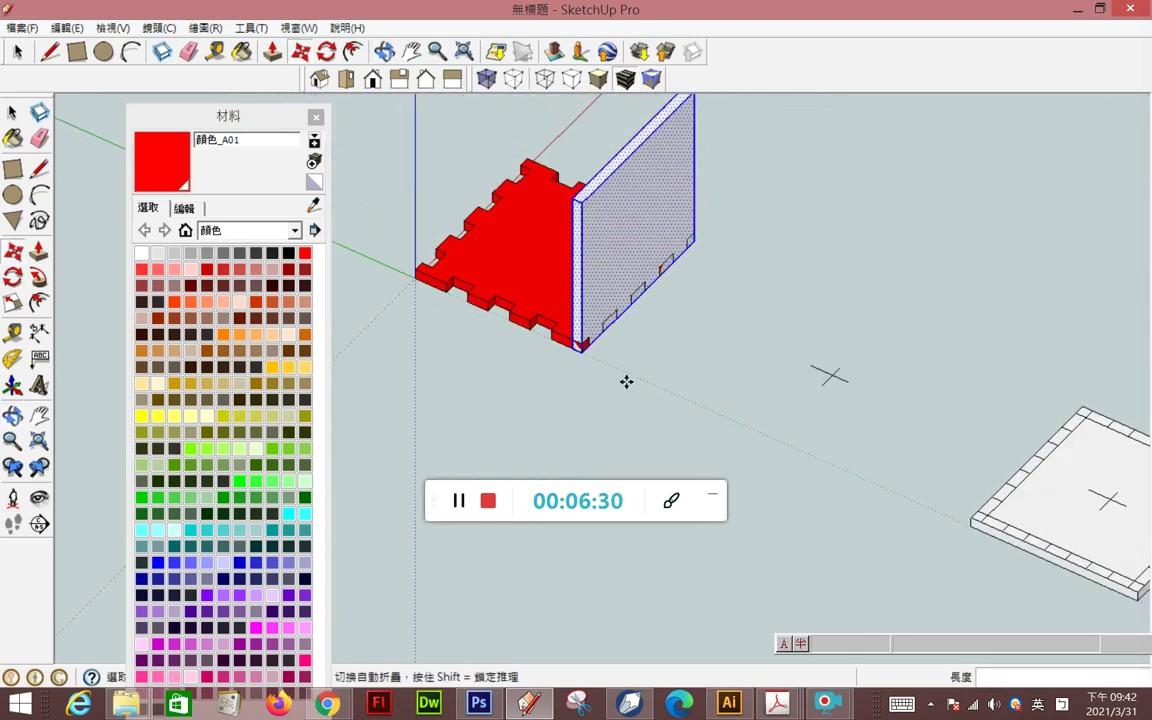
middle_click_drag(566, 396, 913, 367)
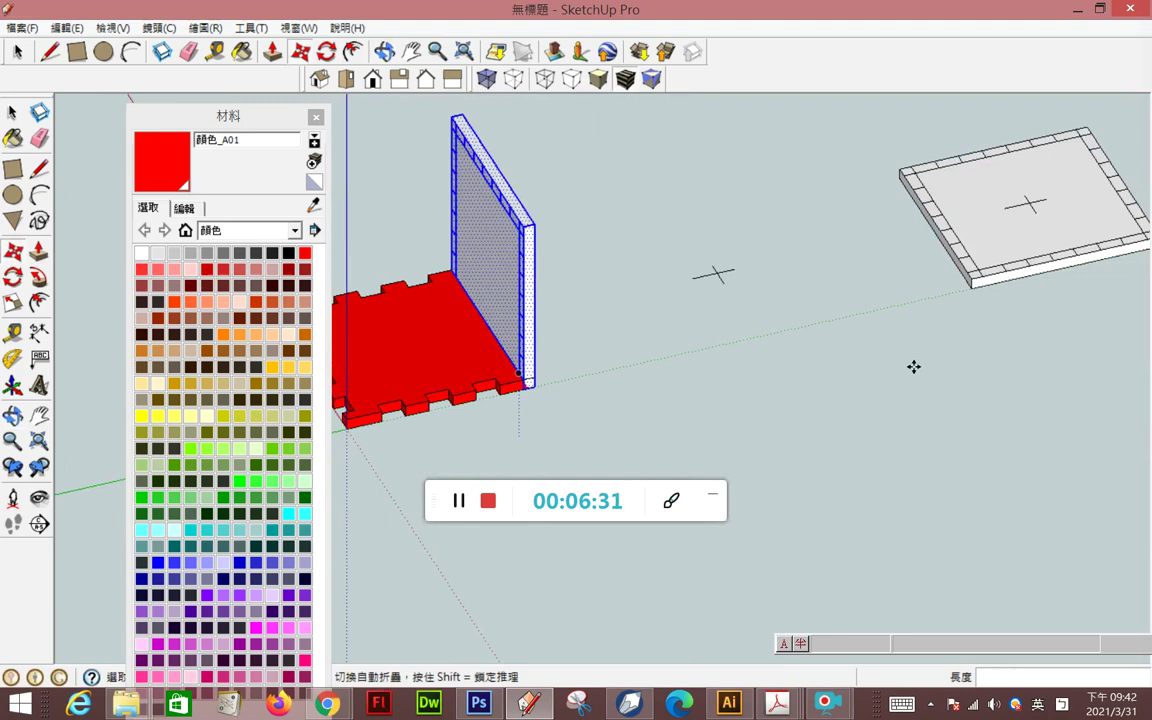
- Slide the upright plate flush along the red base's edge
left_click(533, 381)
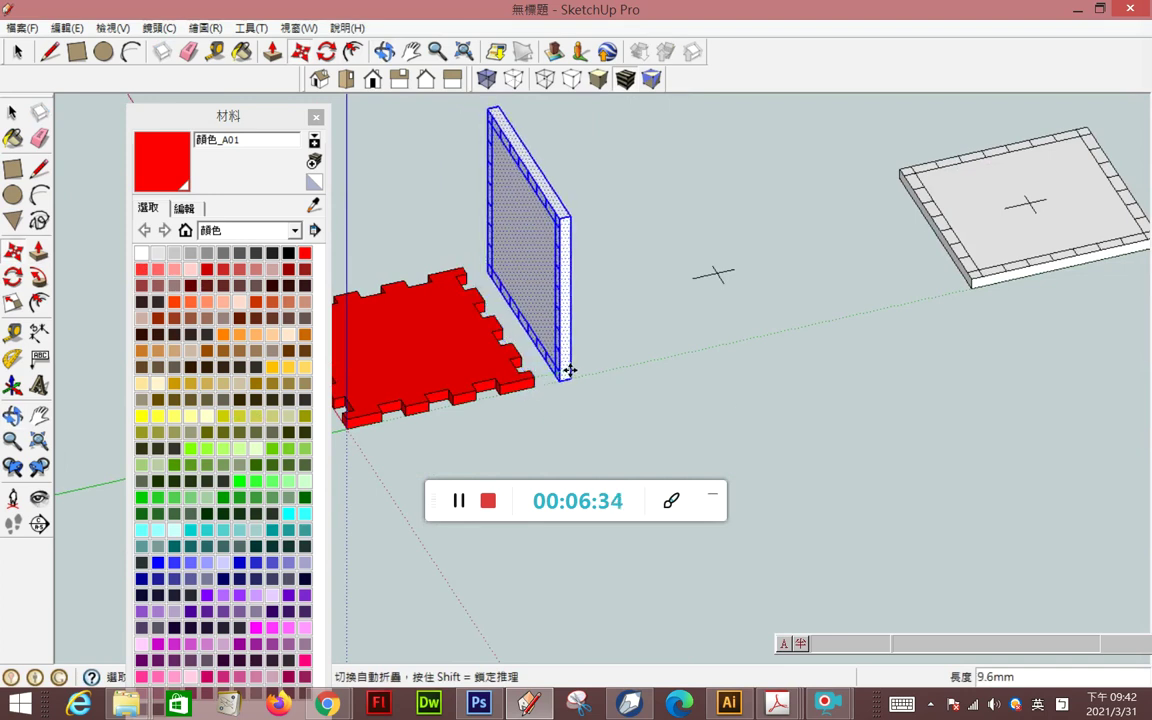
left_click(571, 370)
scroll(489, 414, "up", 2)
scroll(495, 416, "up", 2)
mouse_move(495, 416)
middle_mouse_down()
mouse_move(643, 399)
mouse_move(507, 399)
middle_mouse_up()
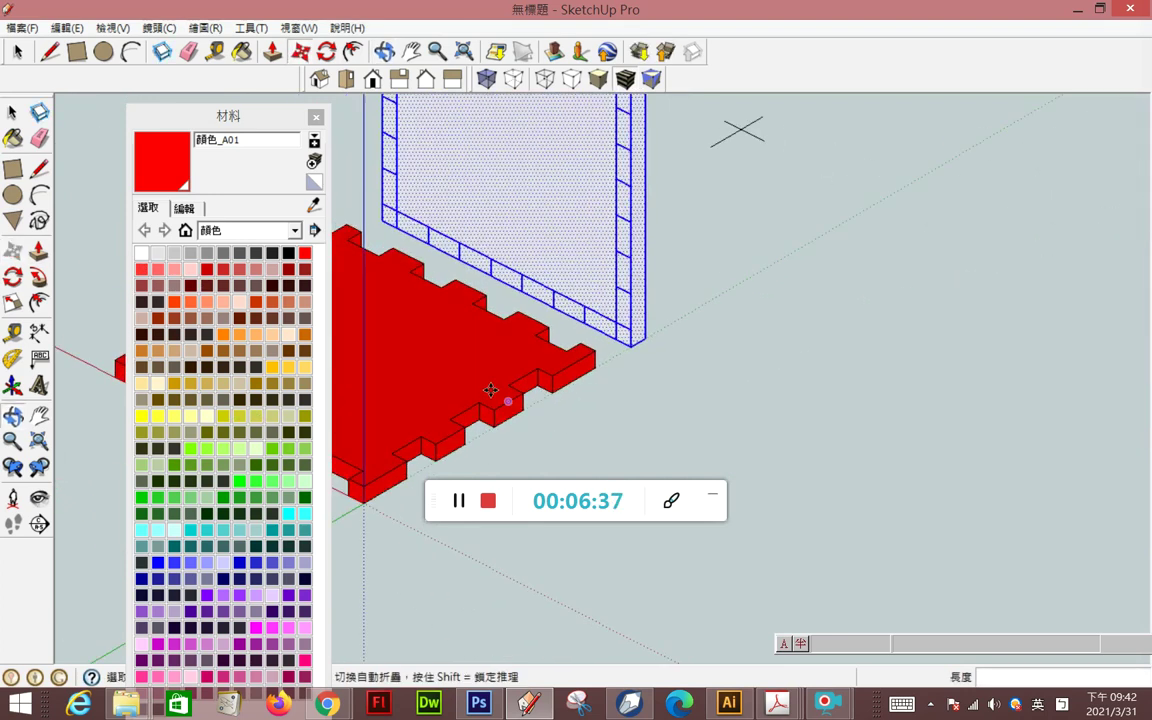
left_click(13, 138)
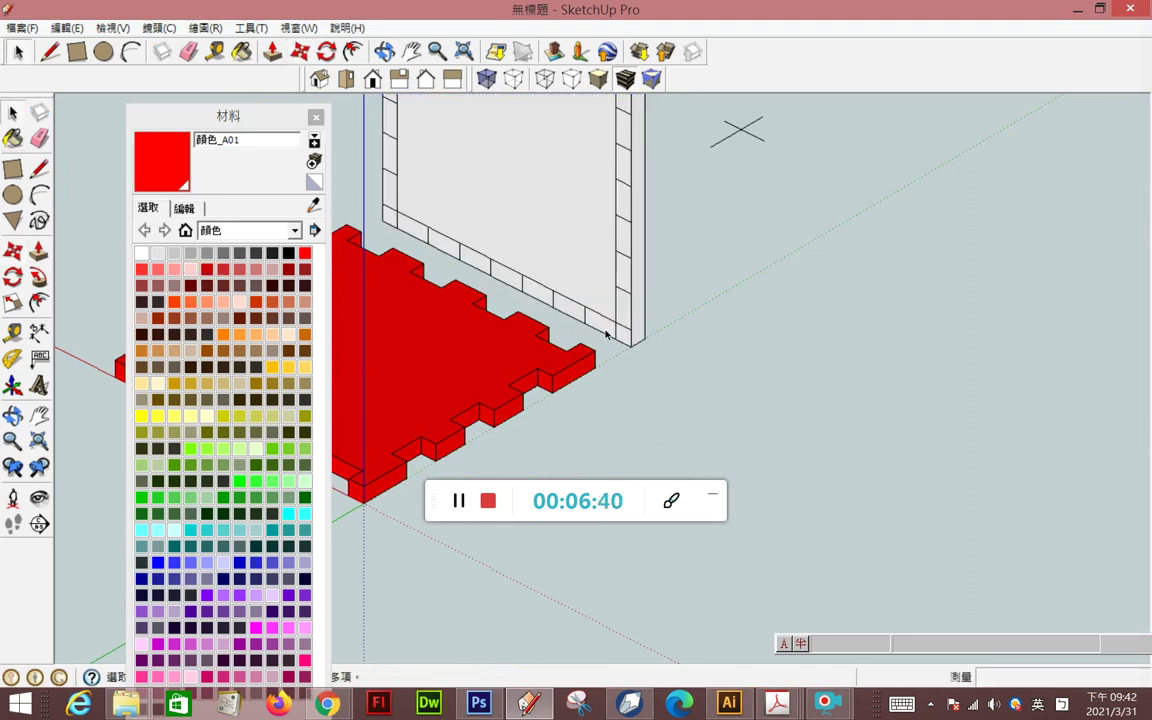
- Push the standing plate's alternate bottom-edge faces in 3 mm, repeating by double-click
left_click(625, 339)
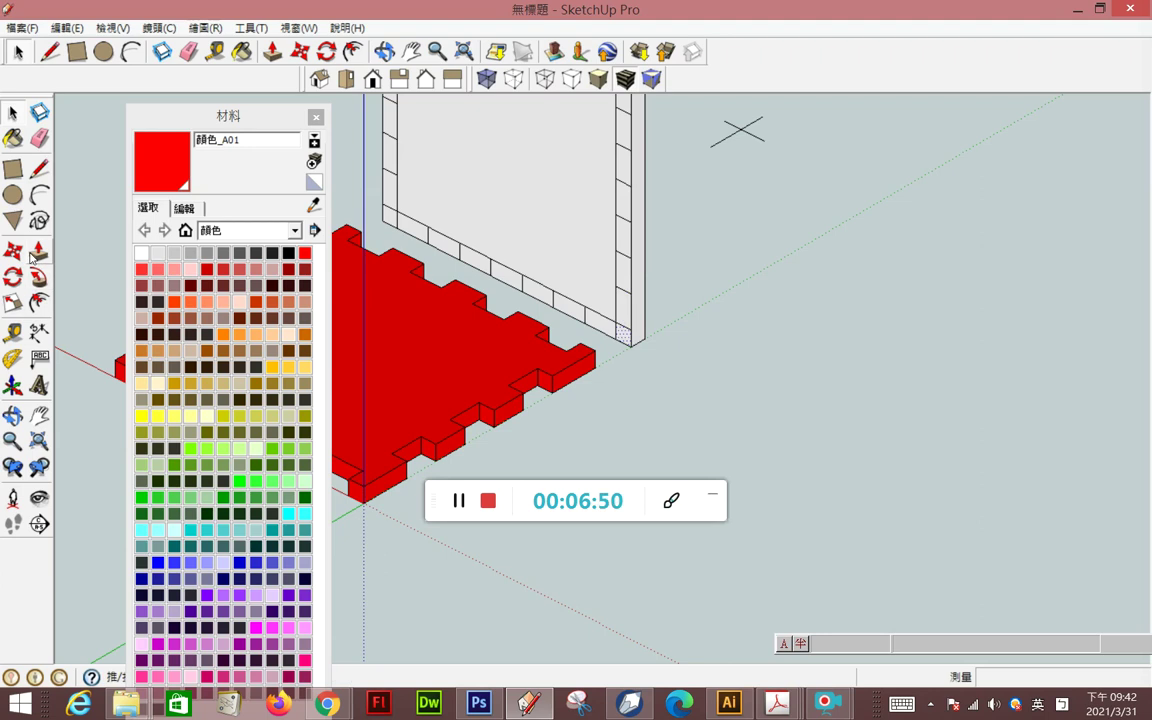
key("t")
left_click(627, 348)
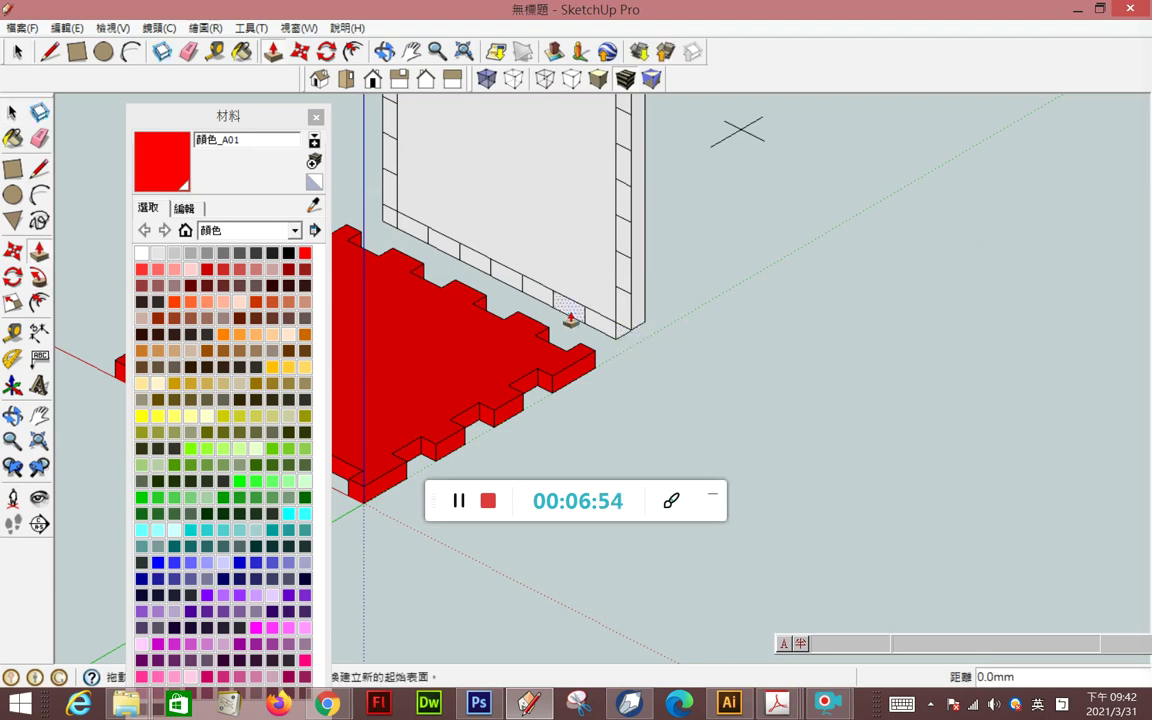
scroll(598, 345, "up", 3)
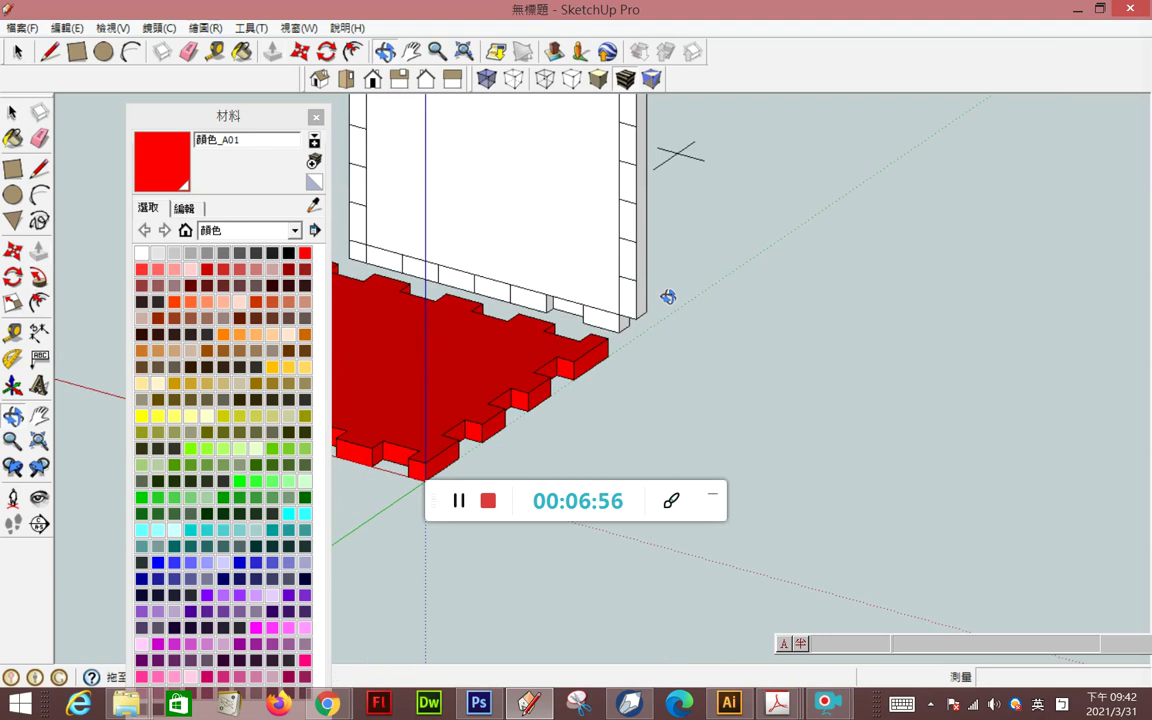
scroll(669, 296, "up", 1)
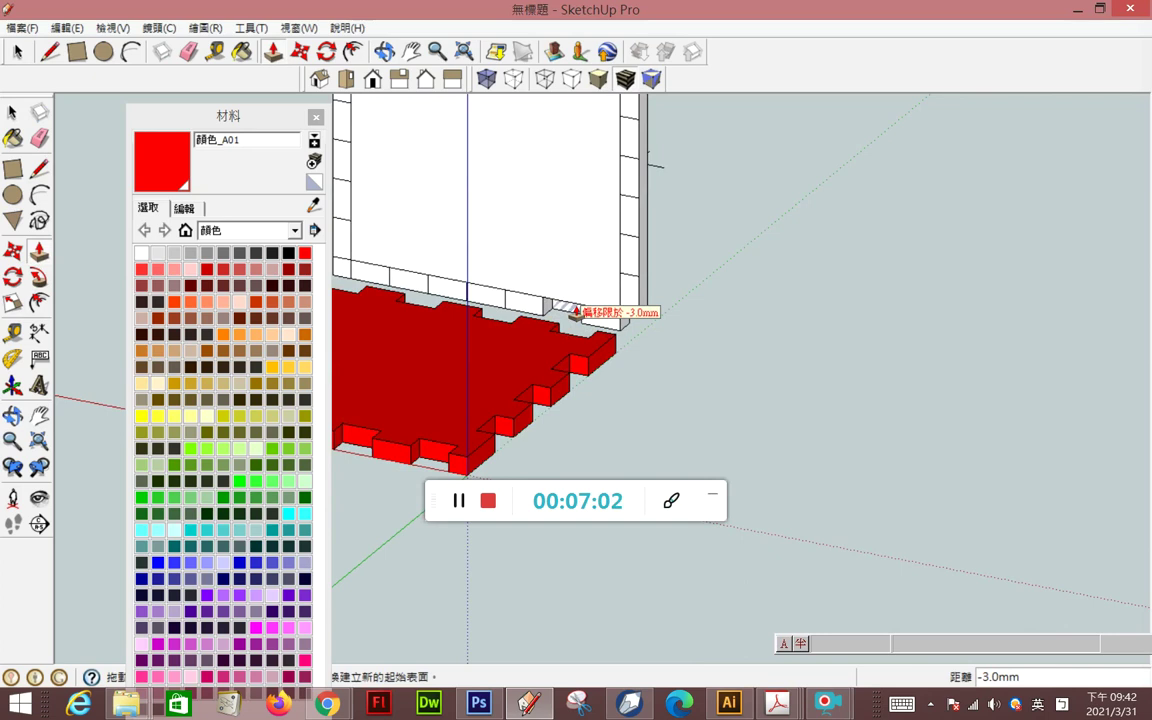
mouse_move(576, 312)
middle_mouse_down()
mouse_move(583, 236)
mouse_move(638, 29)
middle_mouse_up()
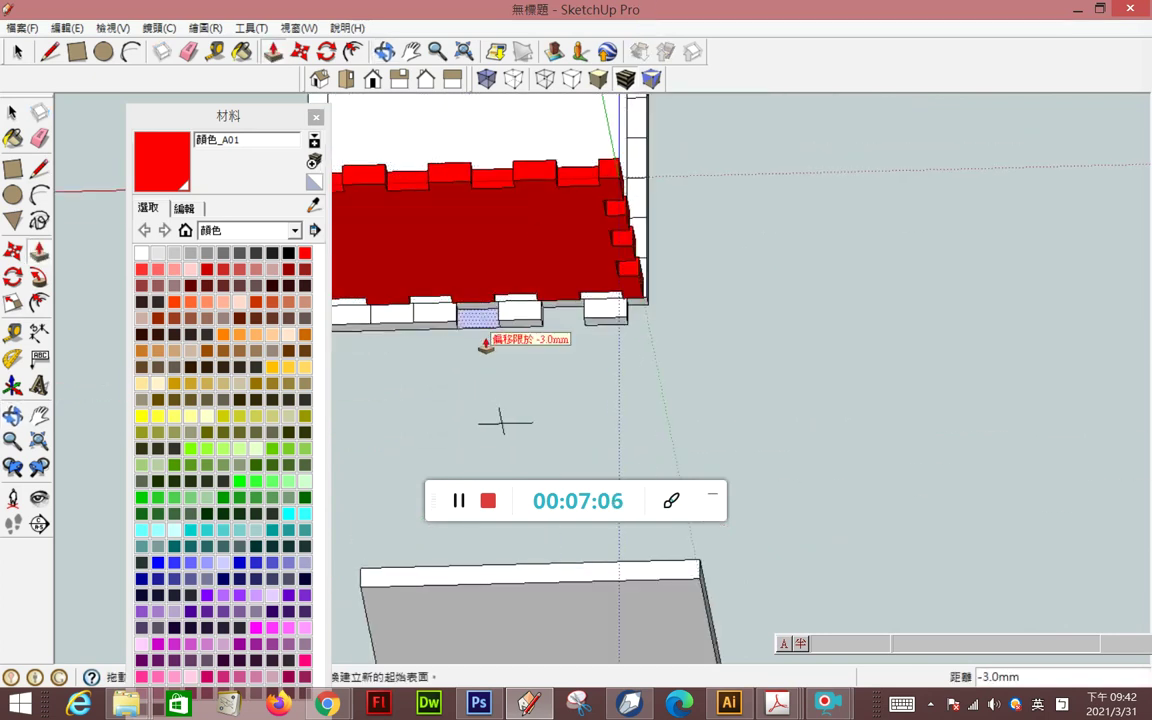
middle_click_drag(396, 345, 588, 323)
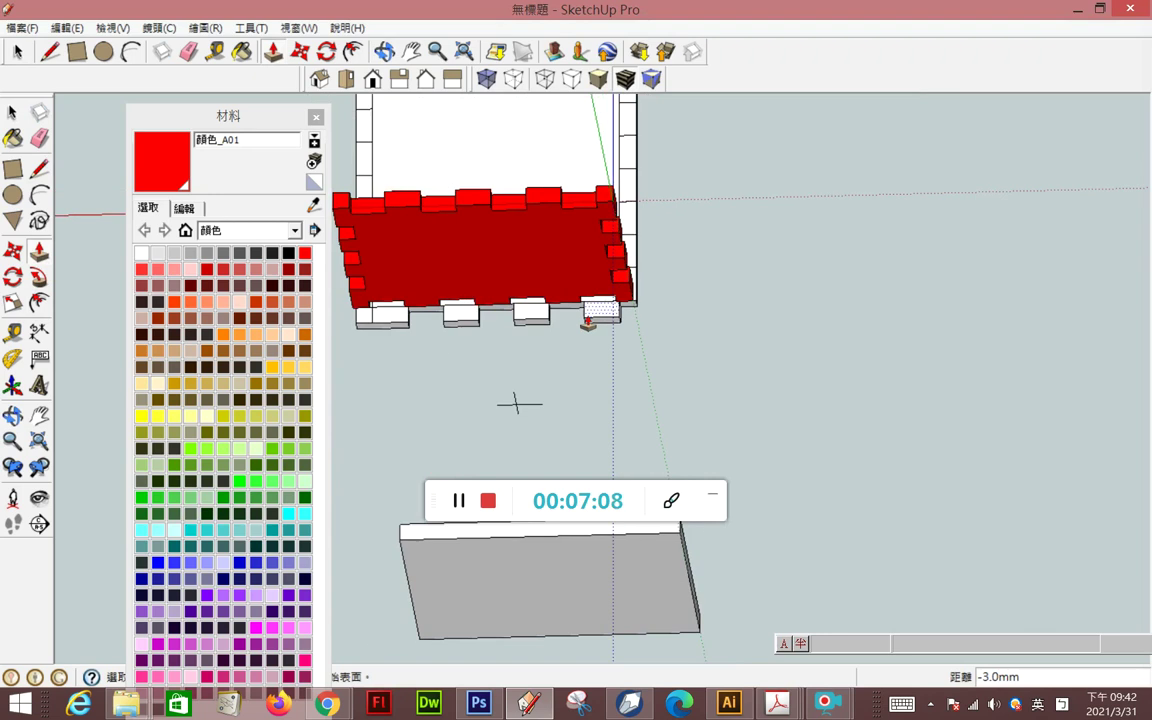
middle_click_drag(442, 329, 414, 334)
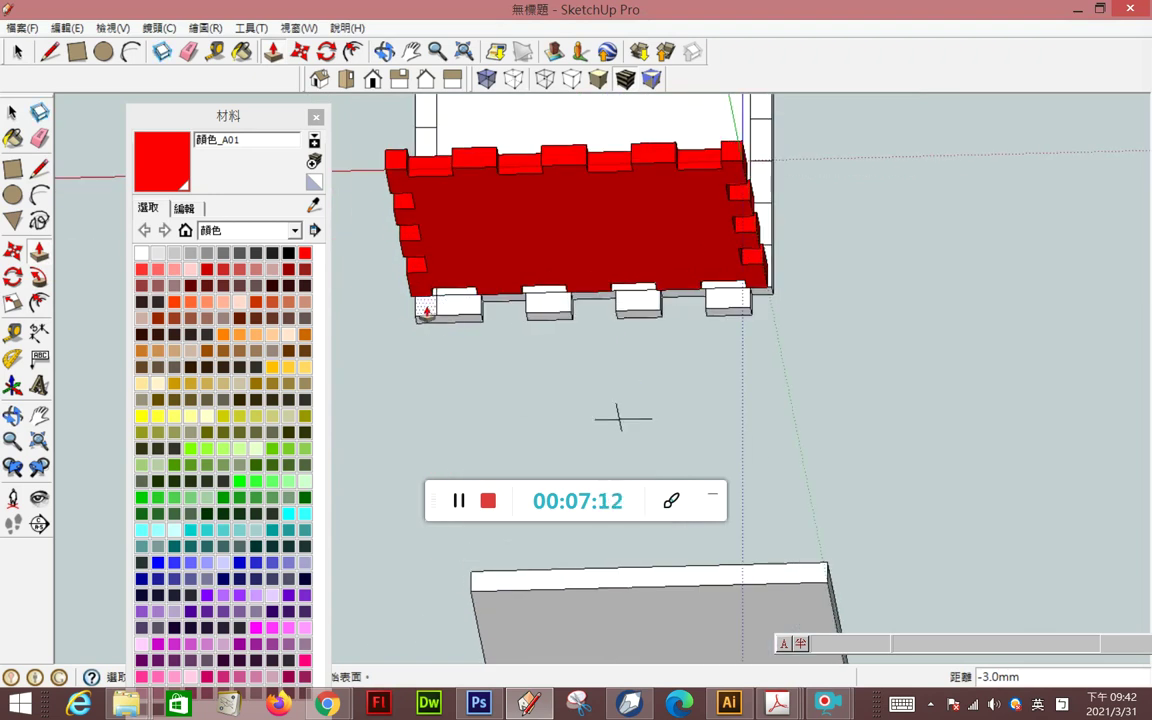
double_click(426, 311)
mouse_move(650, 362)
middle_mouse_down()
mouse_move(454, 461)
mouse_move(591, 321)
mouse_move(545, 391)
mouse_move(404, 450)
mouse_move(591, 393)
middle_mouse_up()
- Face the wall's wide side and push its lowest right-edge face in 3 mm
scroll(591, 393, "up", 3)
scroll(546, 424, "up", 2)
scroll(507, 381, "down", 1)
right_click(507, 342)
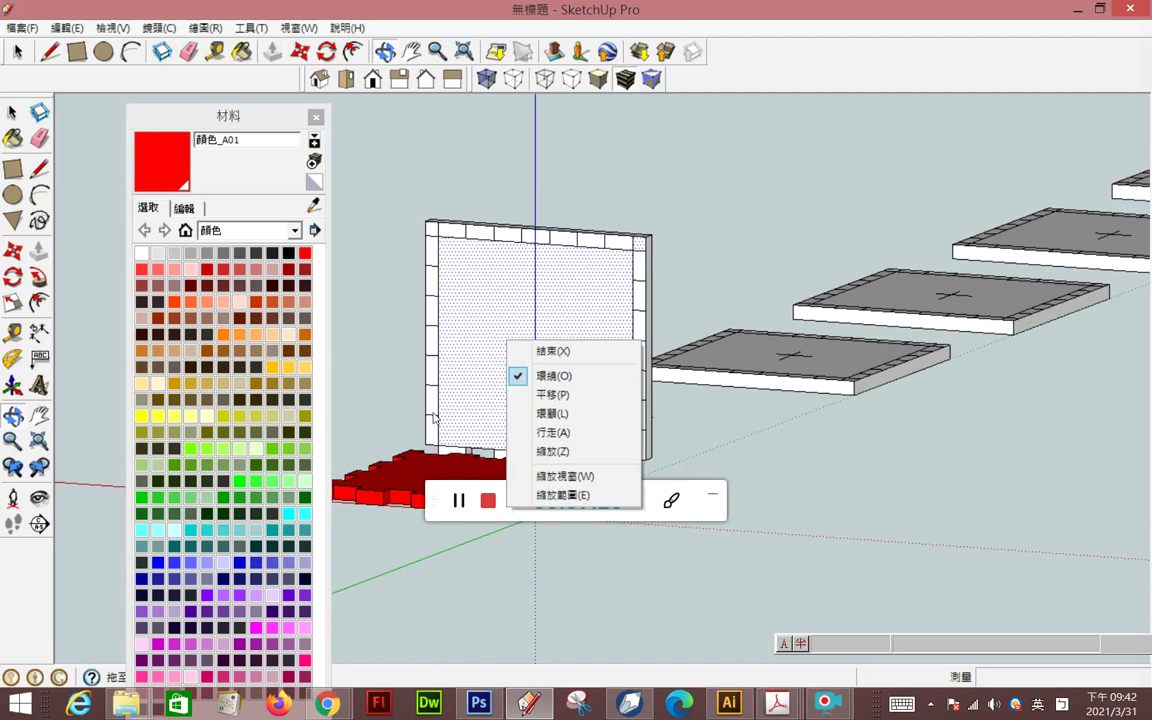
left_click(401, 334)
mouse_move(429, 342)
middle_mouse_down()
mouse_move(386, 442)
mouse_move(441, 334)
middle_mouse_up()
scroll(385, 500, "up", 2)
scroll(380, 514, "up", 3)
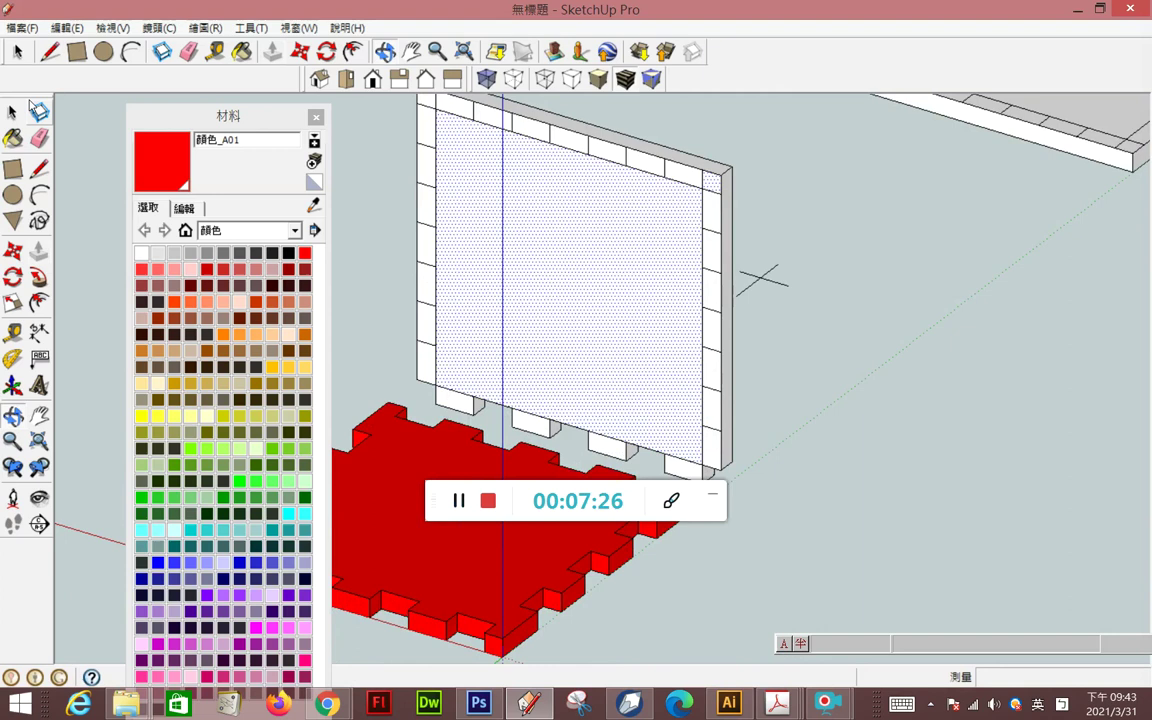
left_click(762, 334)
left_click(716, 410)
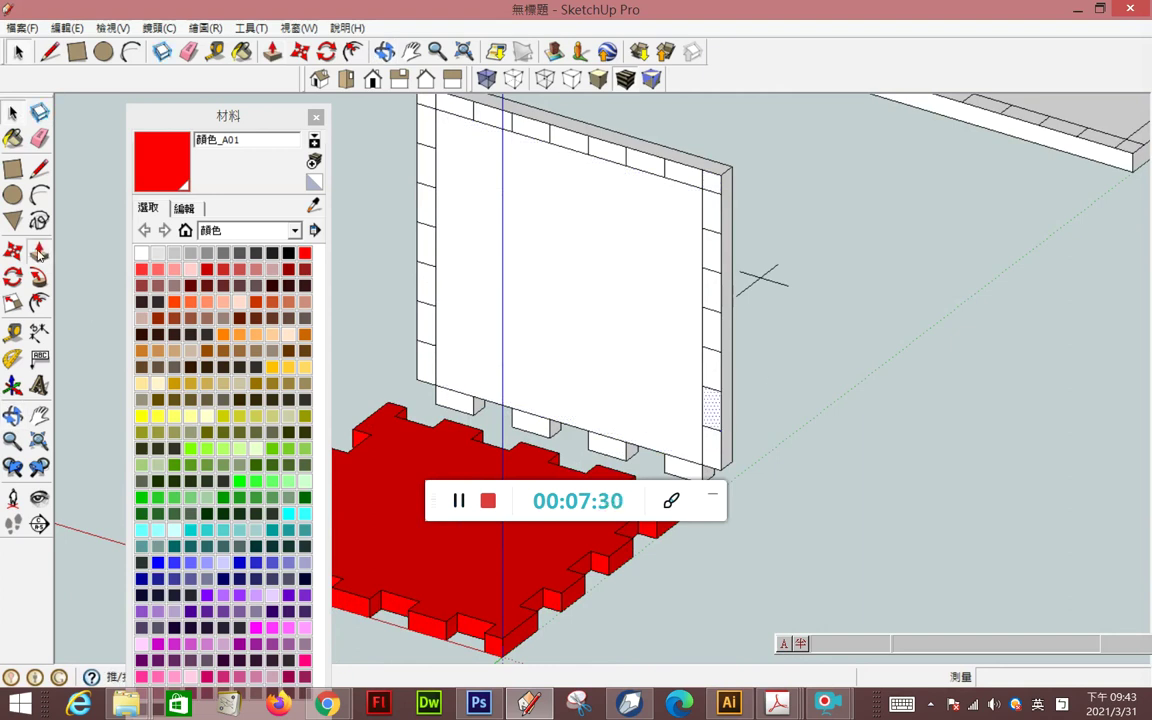
key("p")
left_click(728, 412)
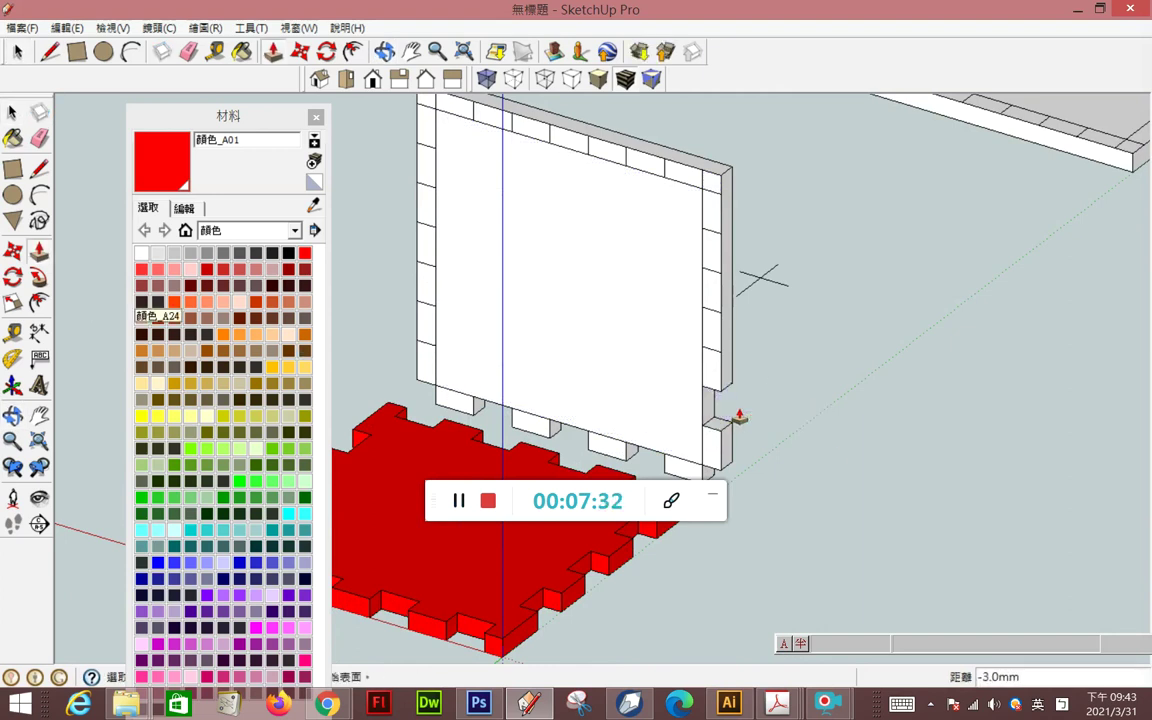
- Notch the remaining right-edge faces and the top-right corner 3 mm deep
left_click(733, 328)
left_click(733, 332)
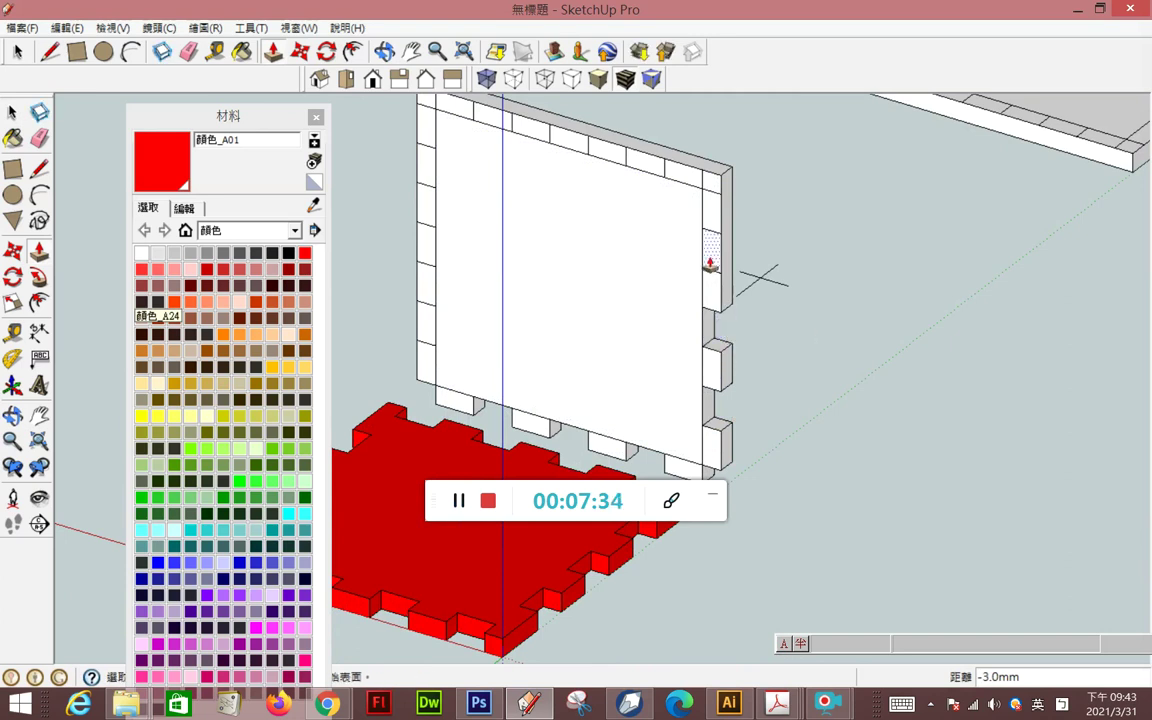
left_click(711, 263)
left_click(733, 255)
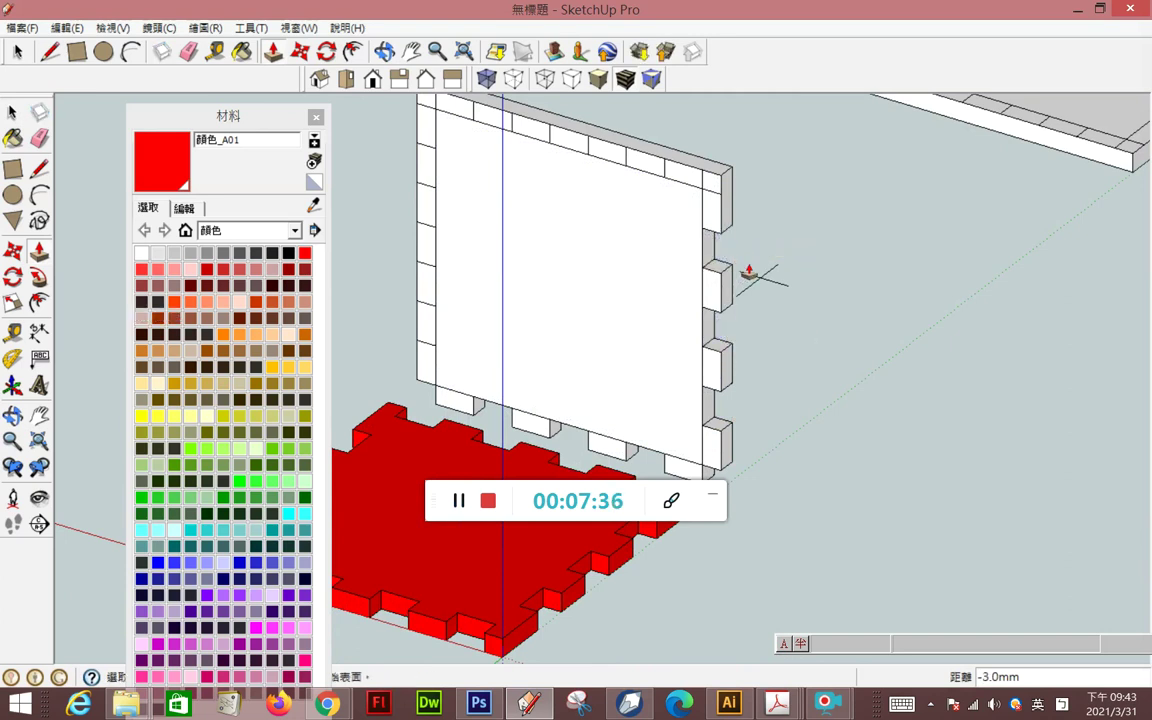
left_click(713, 184)
left_click(736, 175)
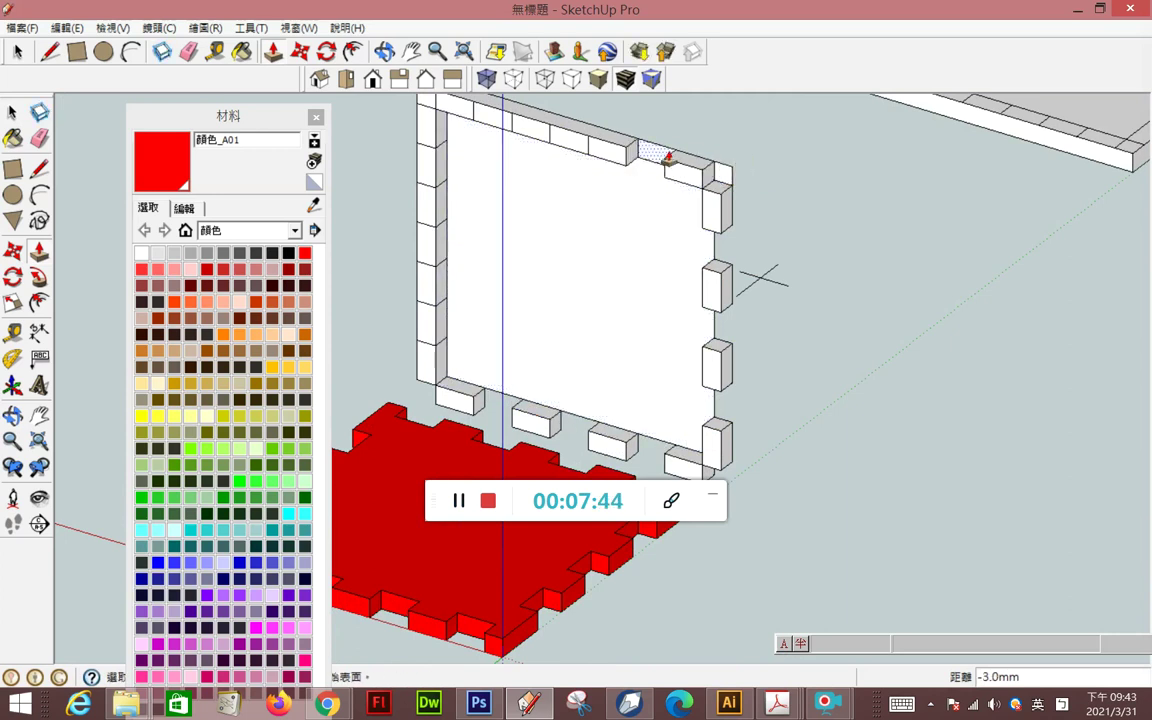
- Notch the top-edge faces and the top-left corner 3 mm deep
double_click(577, 148)
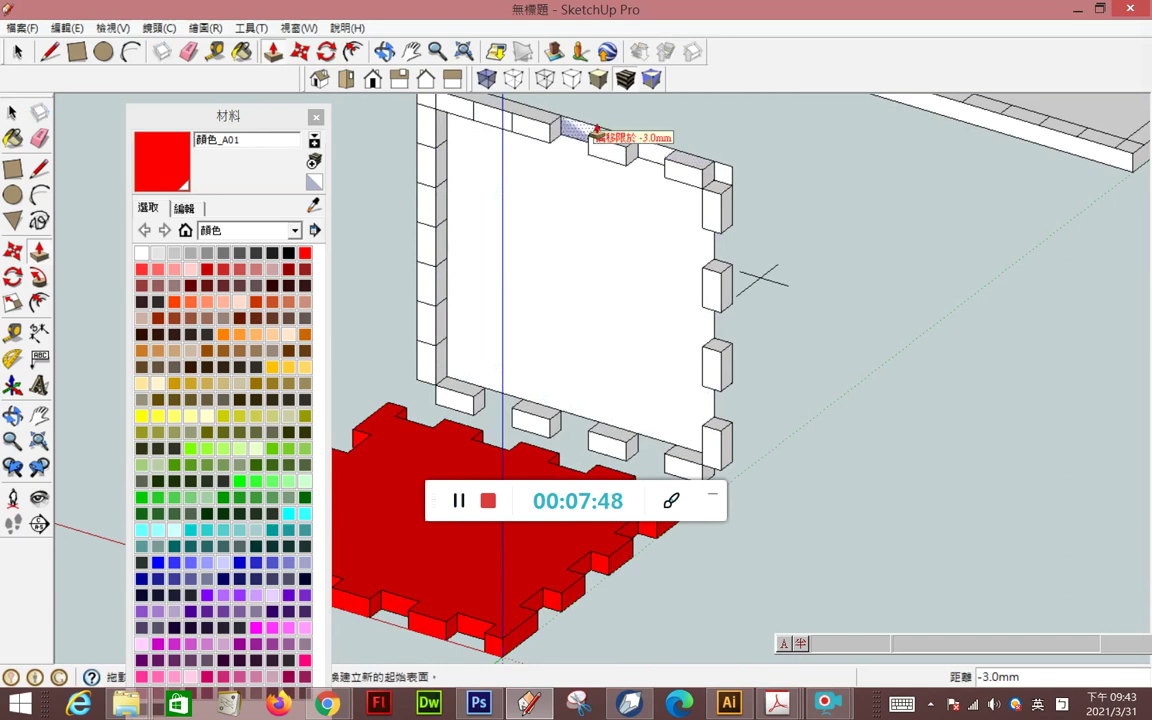
double_click(500, 125)
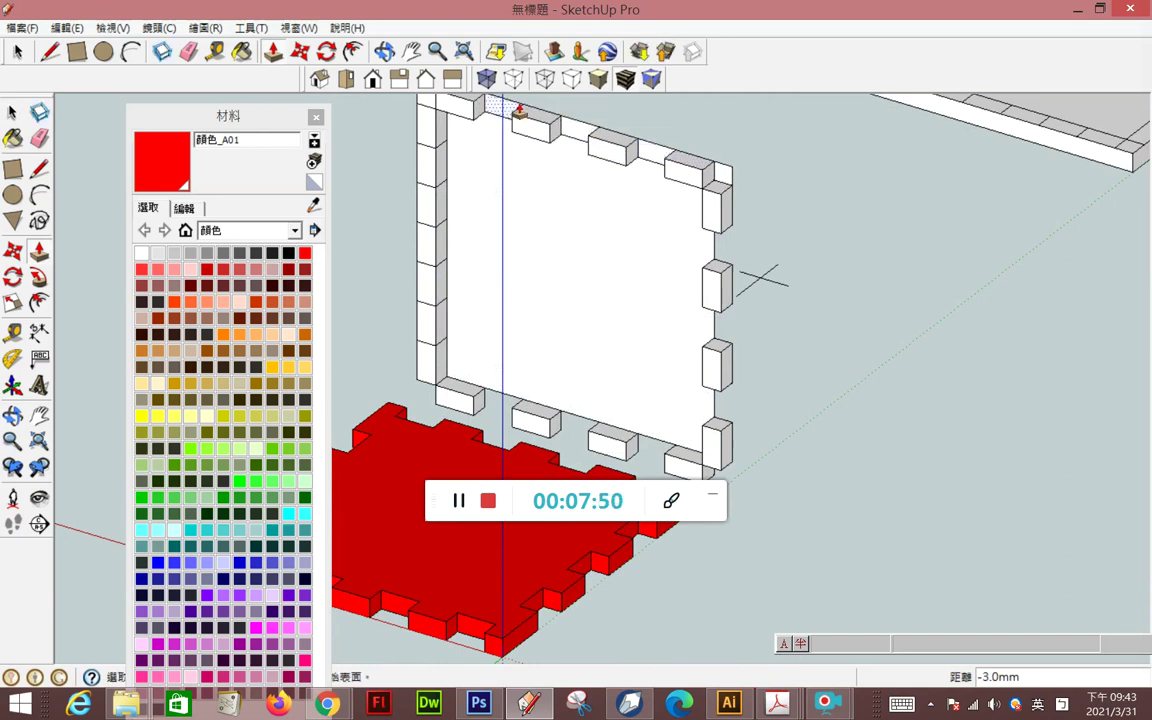
scroll(705, 264, "down", 3)
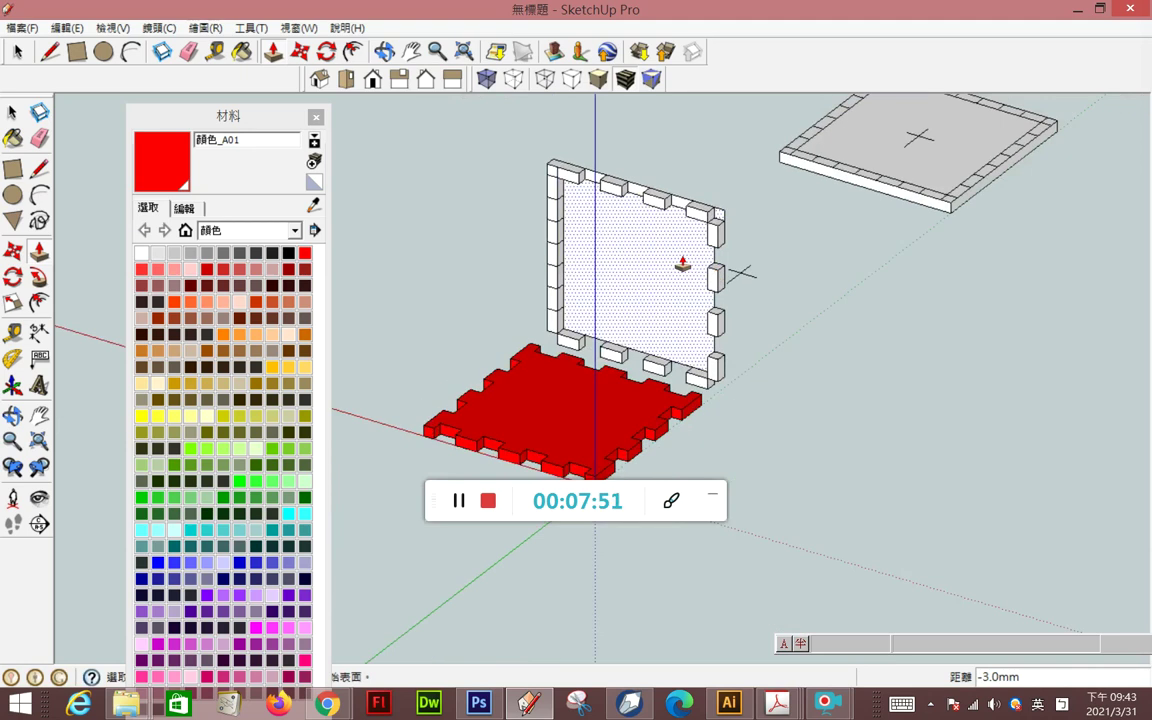
double_click(556, 163)
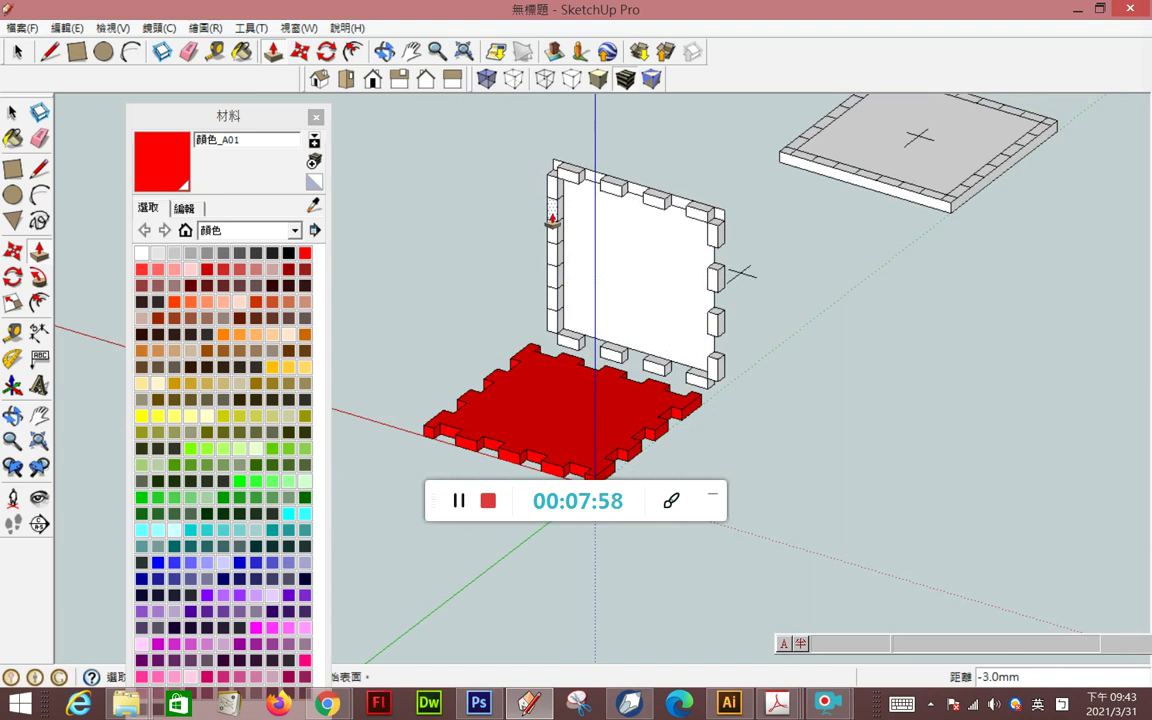
- Push the left-edge faces in 3 mm to finish the left-side notches
left_click(552, 218)
left_click(553, 218)
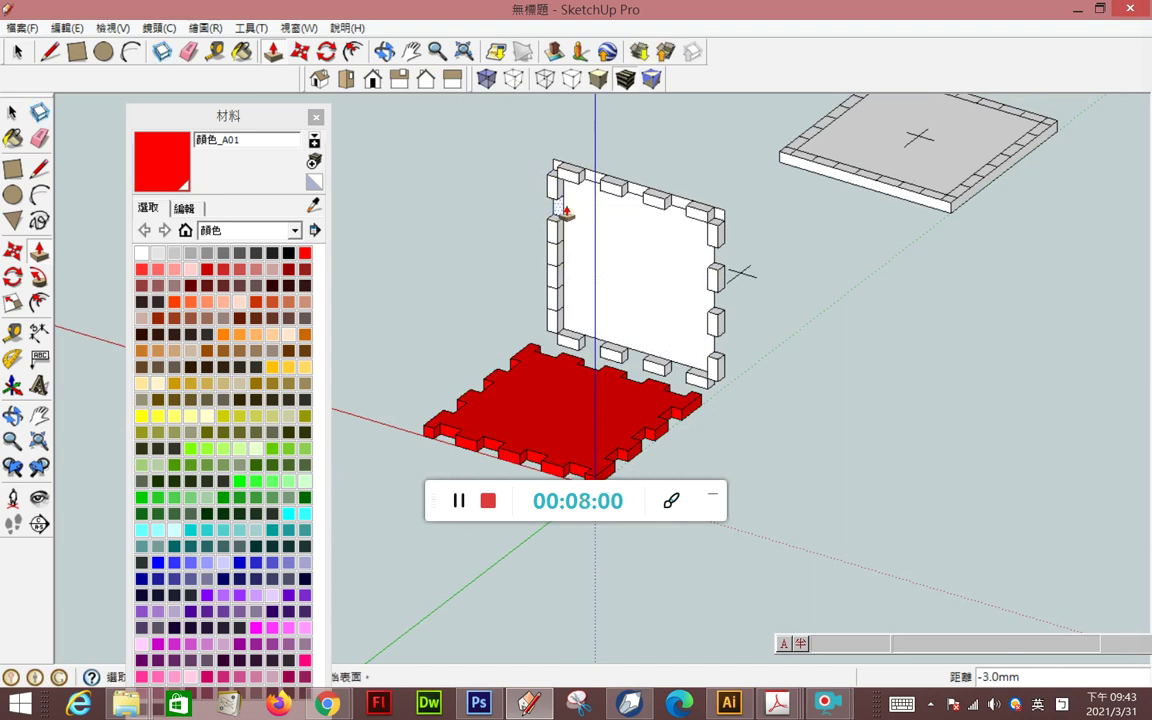
left_click(555, 255)
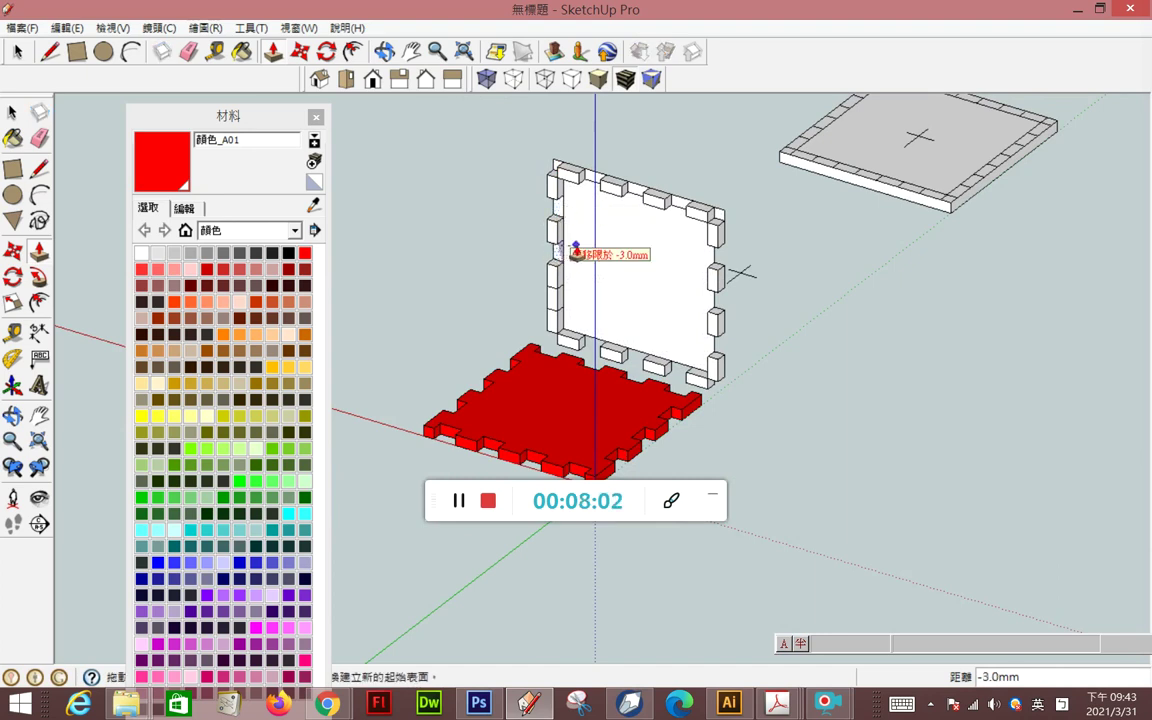
left_click(576, 249)
left_click(570, 290)
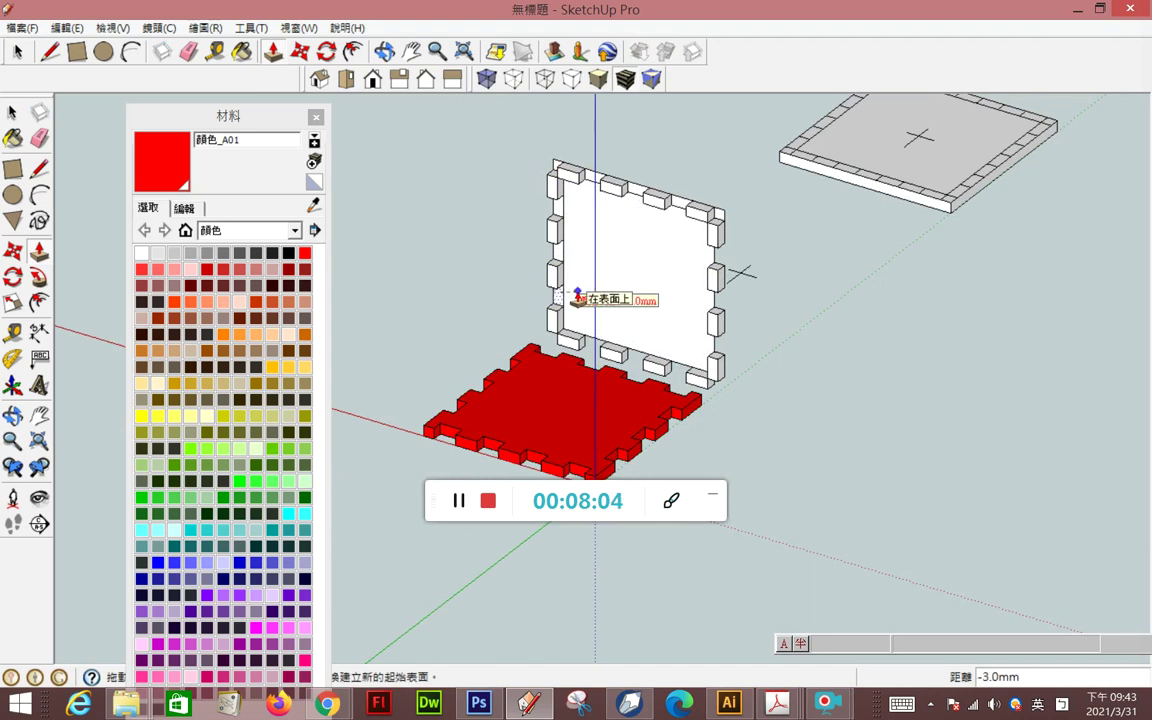
left_click(578, 294)
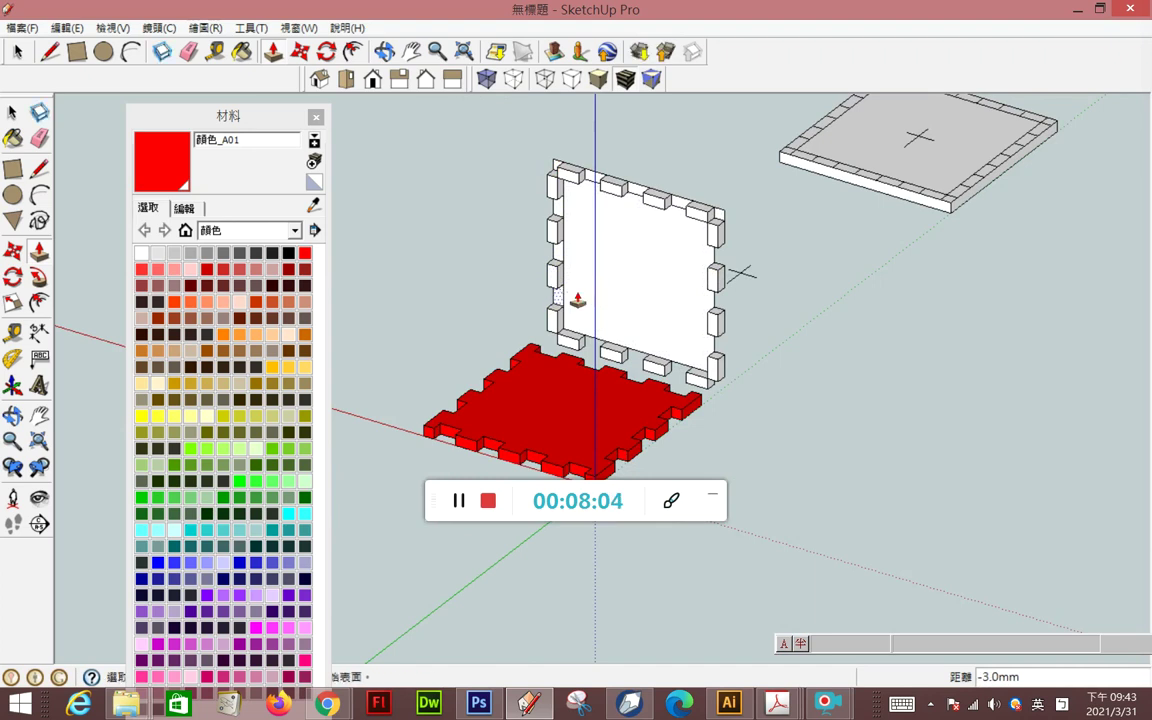
- Erase the plate's face and the strips between its top and left finger blocks
left_click(40, 137)
left_click(655, 186)
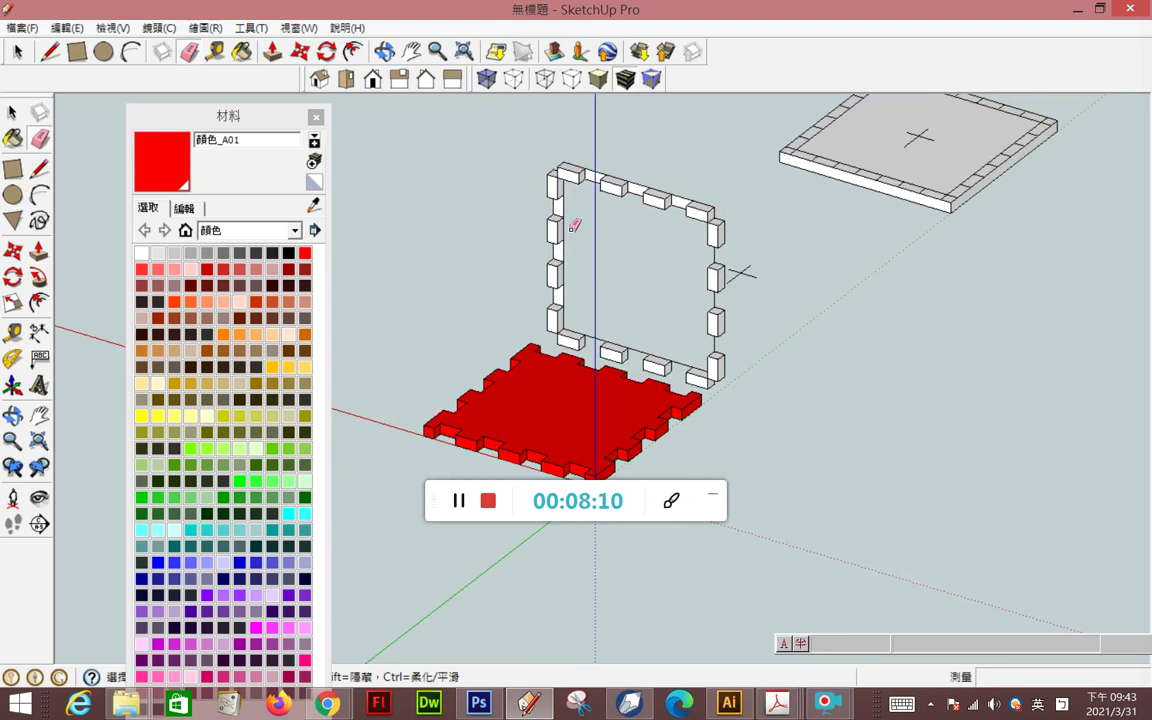
scroll(555, 250, "up", 3)
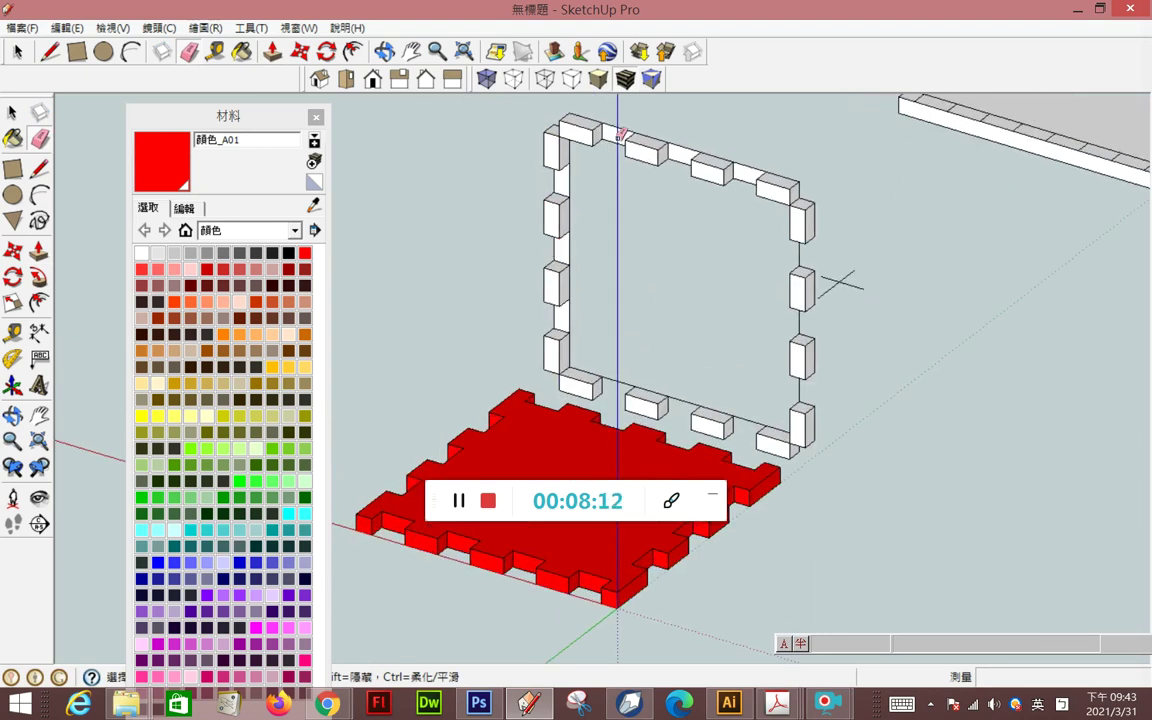
left_click_drag(622, 141, 750, 160)
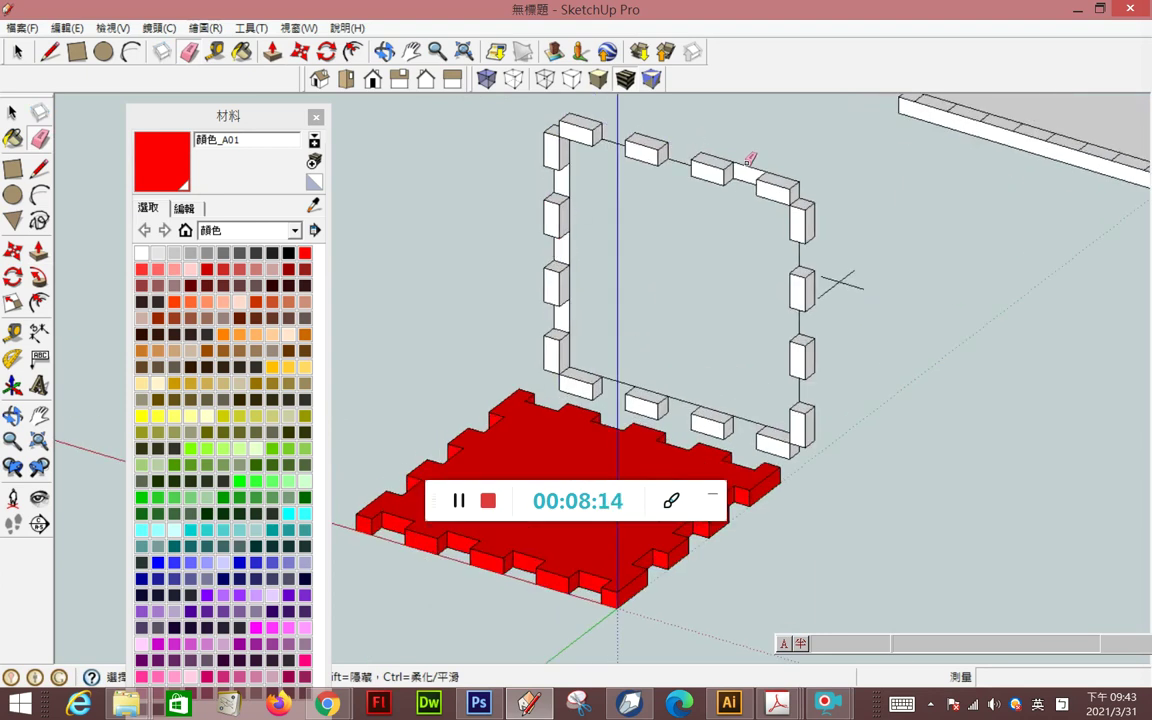
left_click(748, 172)
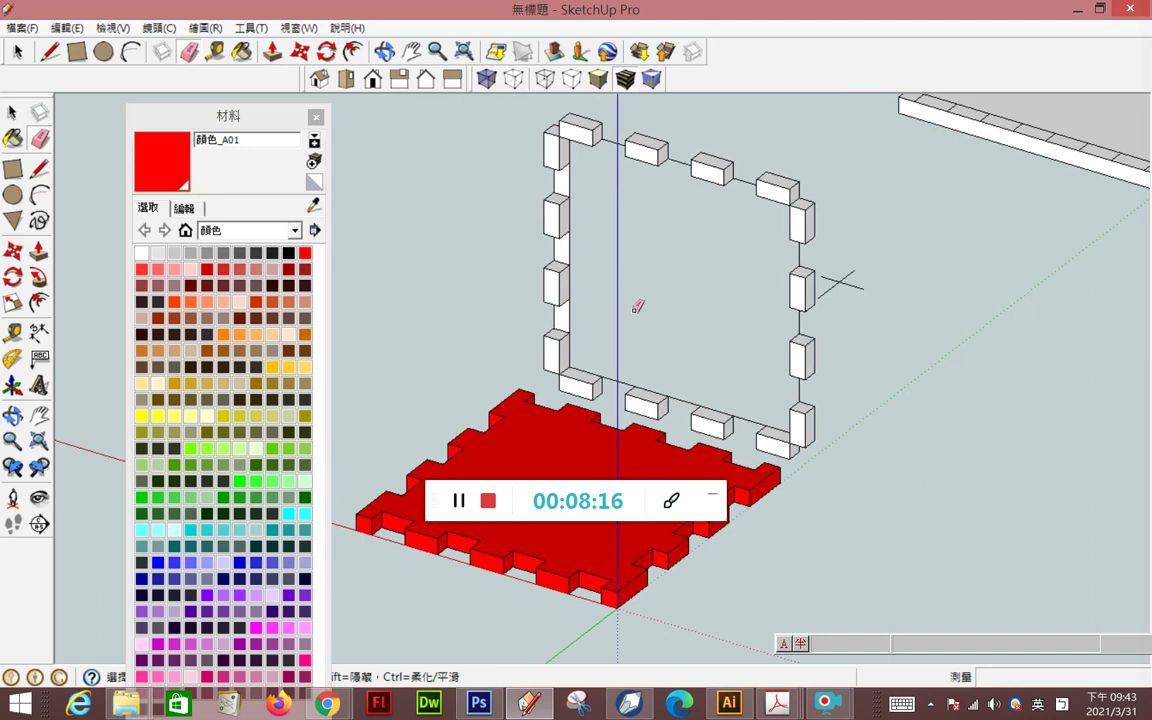
left_click_drag(560, 248, 556, 318)
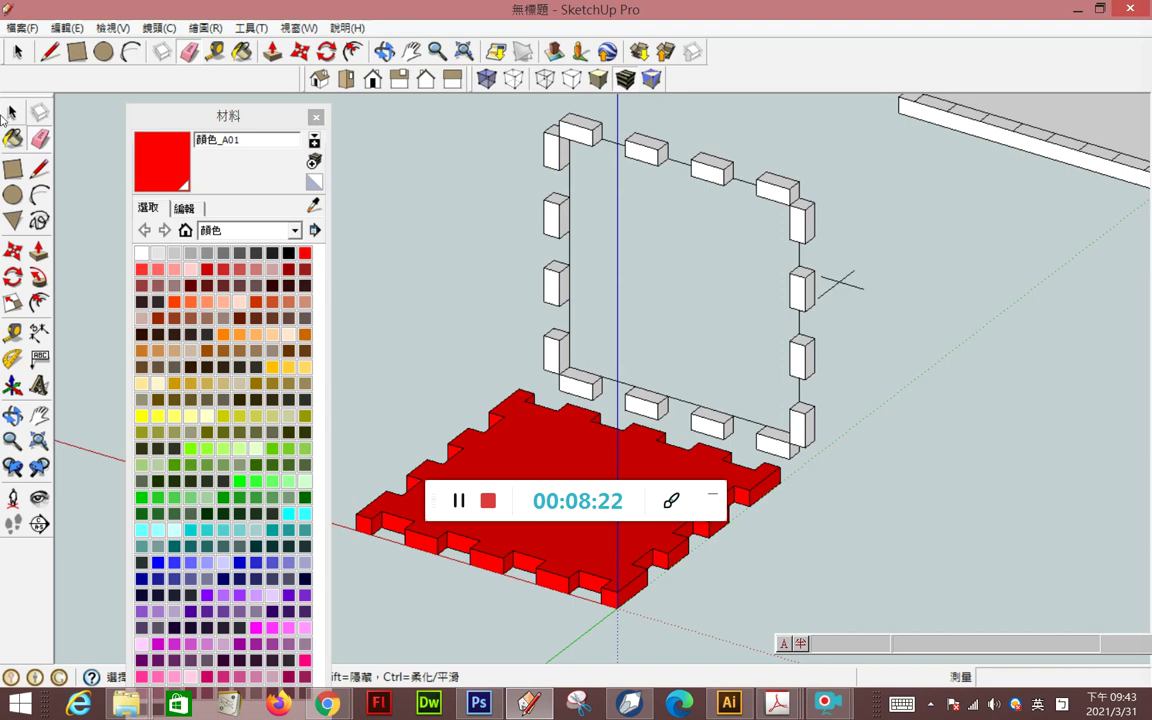
left_click(39, 166)
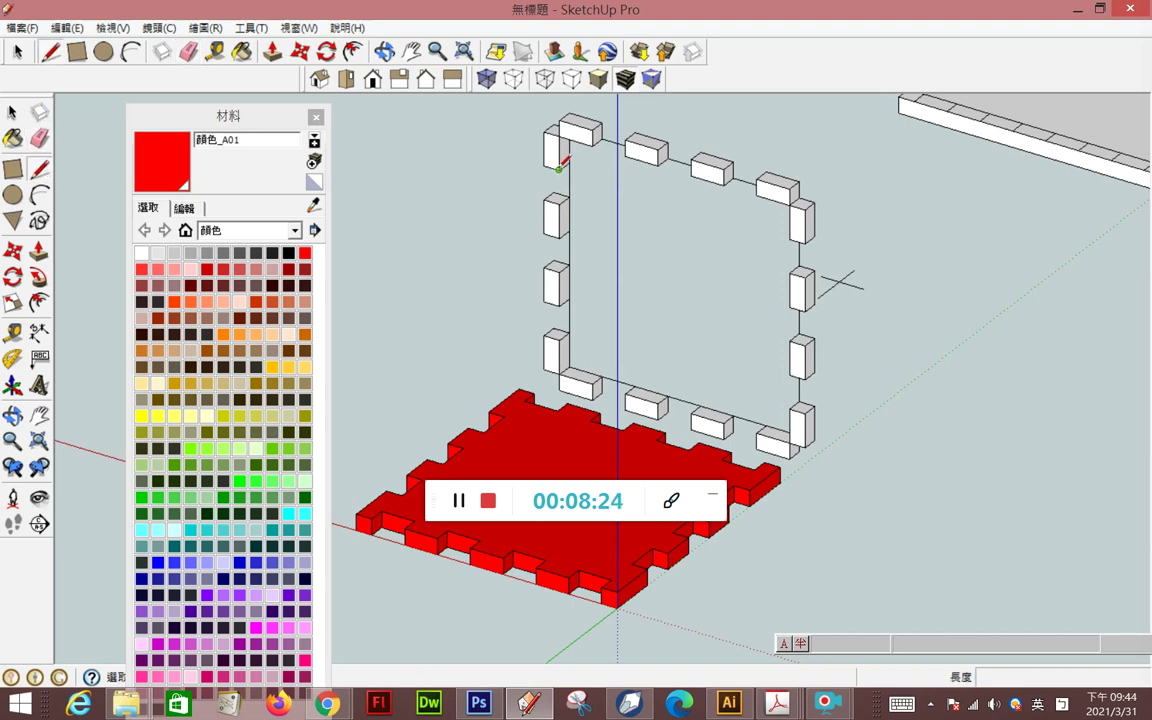
- Trace lines around the frame's four corners so the wall face fills in
left_click(558, 169)
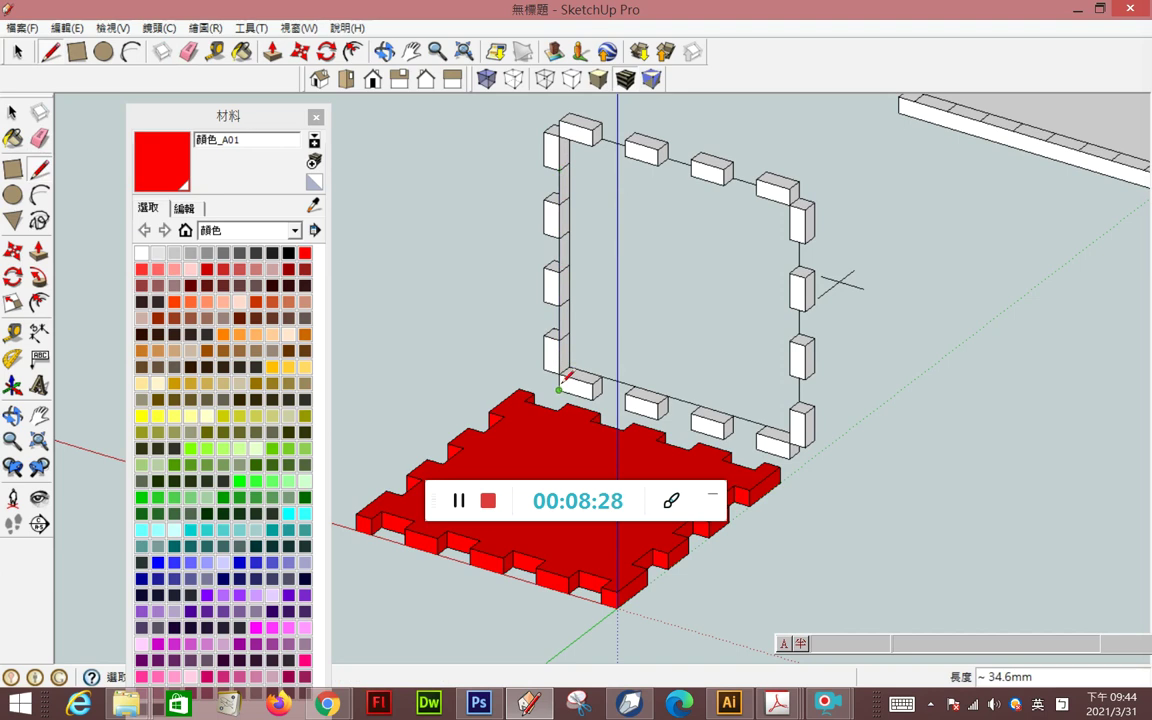
left_click(576, 374)
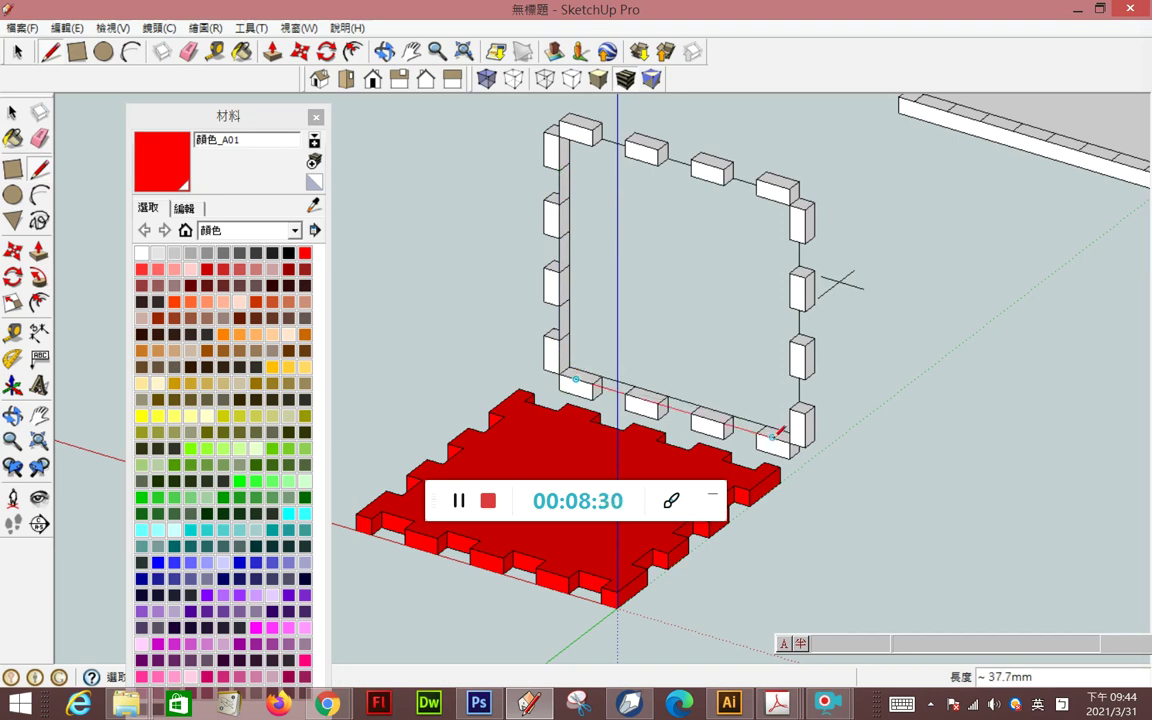
left_click(790, 424)
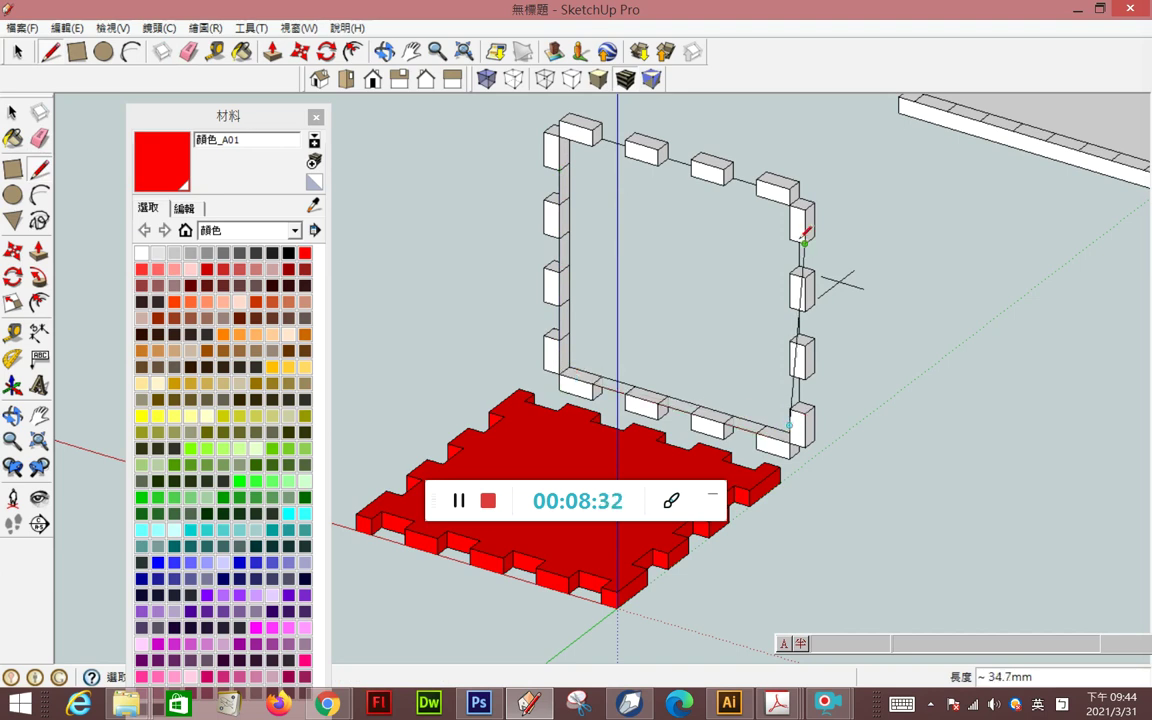
left_click(773, 199)
left_click(593, 144)
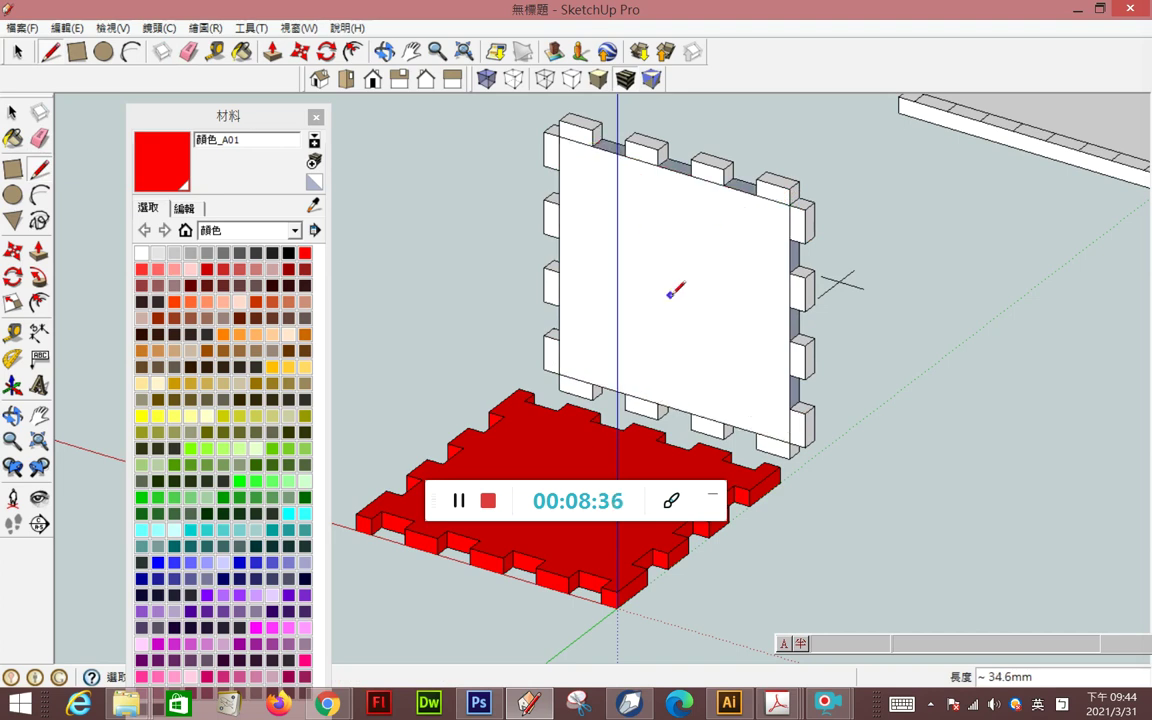
- Erase the stray edge at the panel's lower-left corner and zoom out
left_click(40, 139)
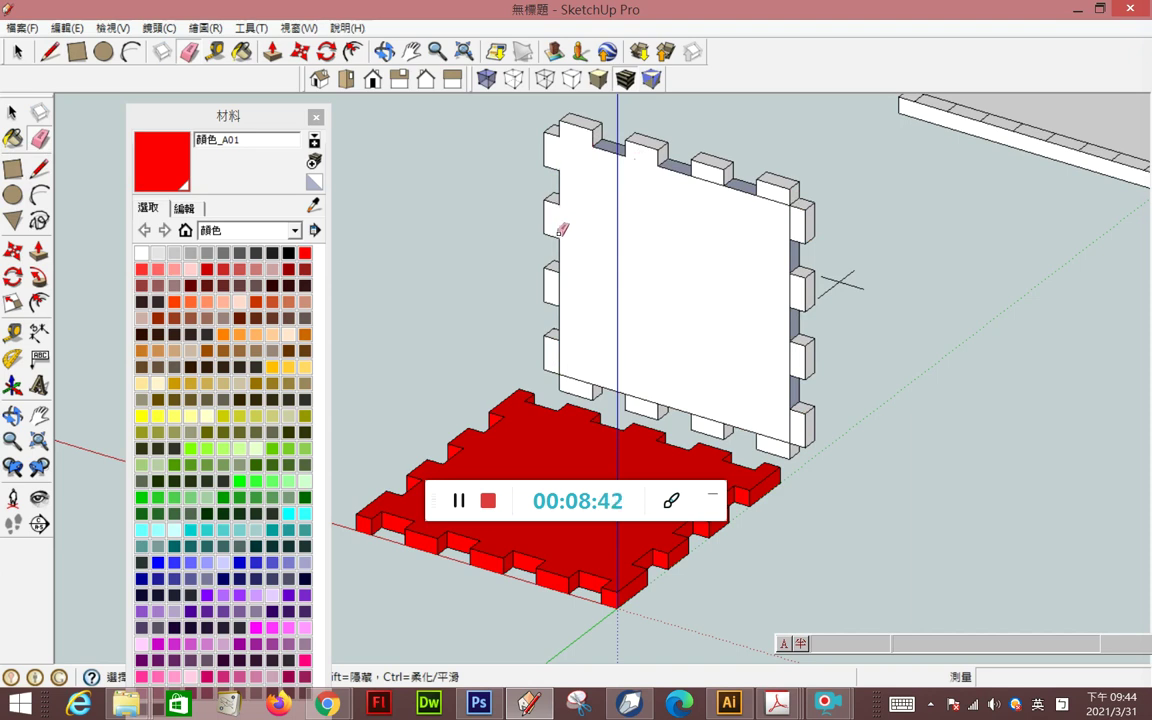
left_click(559, 363)
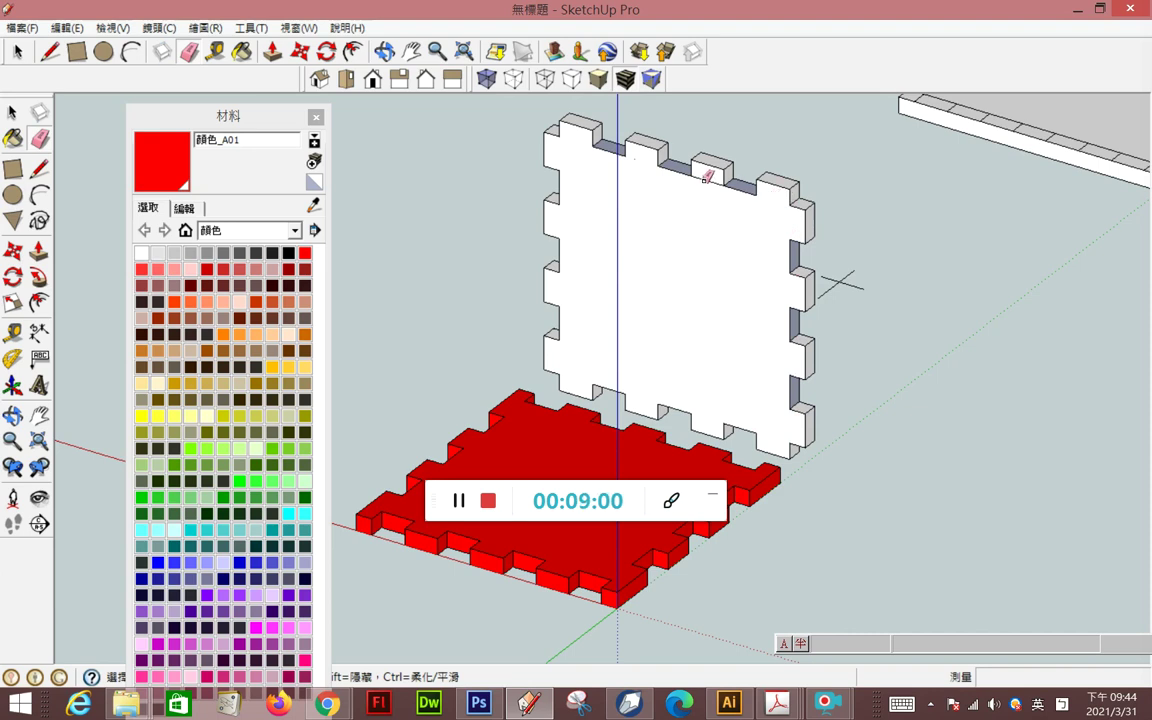
scroll(694, 308, "down", 2)
middle_click_drag(676, 278, 451, 298)
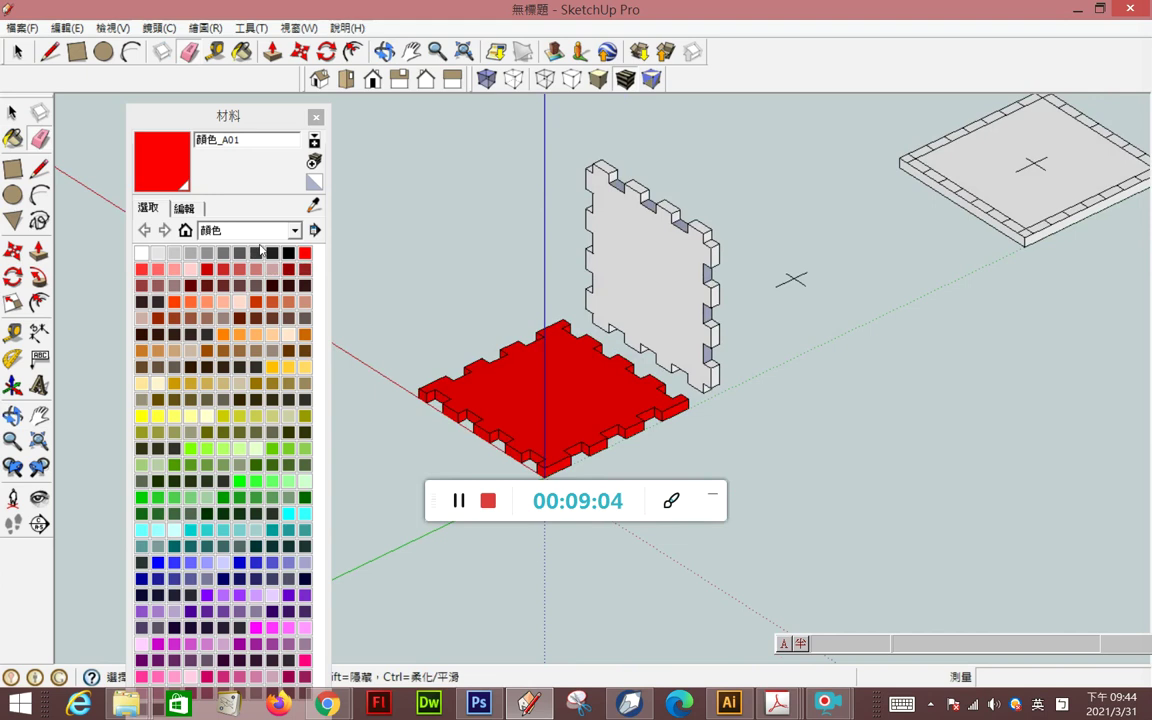
- Make the whole wall panel into a new component
left_click(12, 111)
triple_click(646, 285)
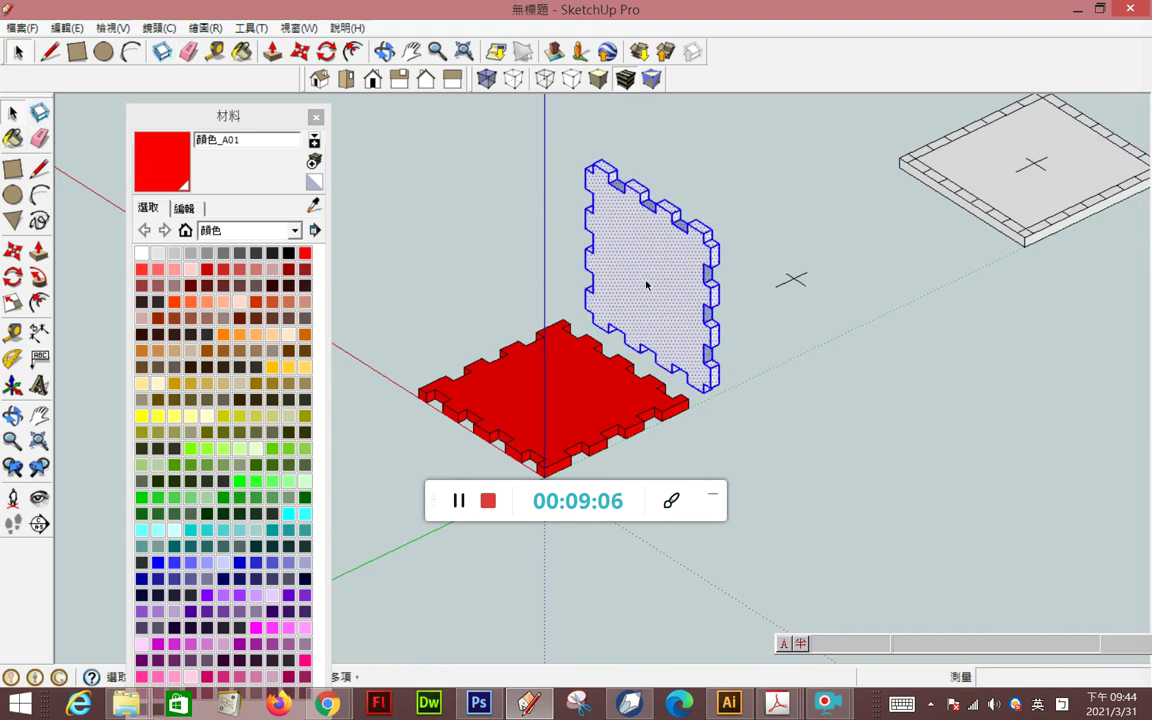
right_click(646, 285)
left_click(692, 409)
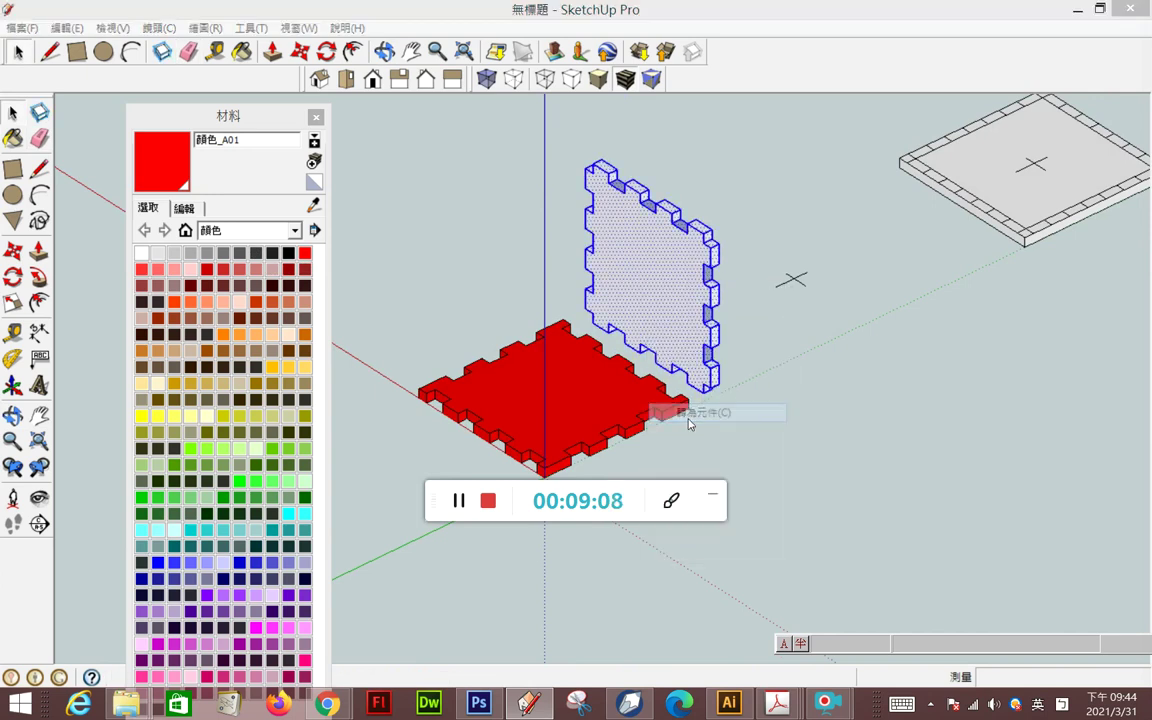
left_click(1102, 456)
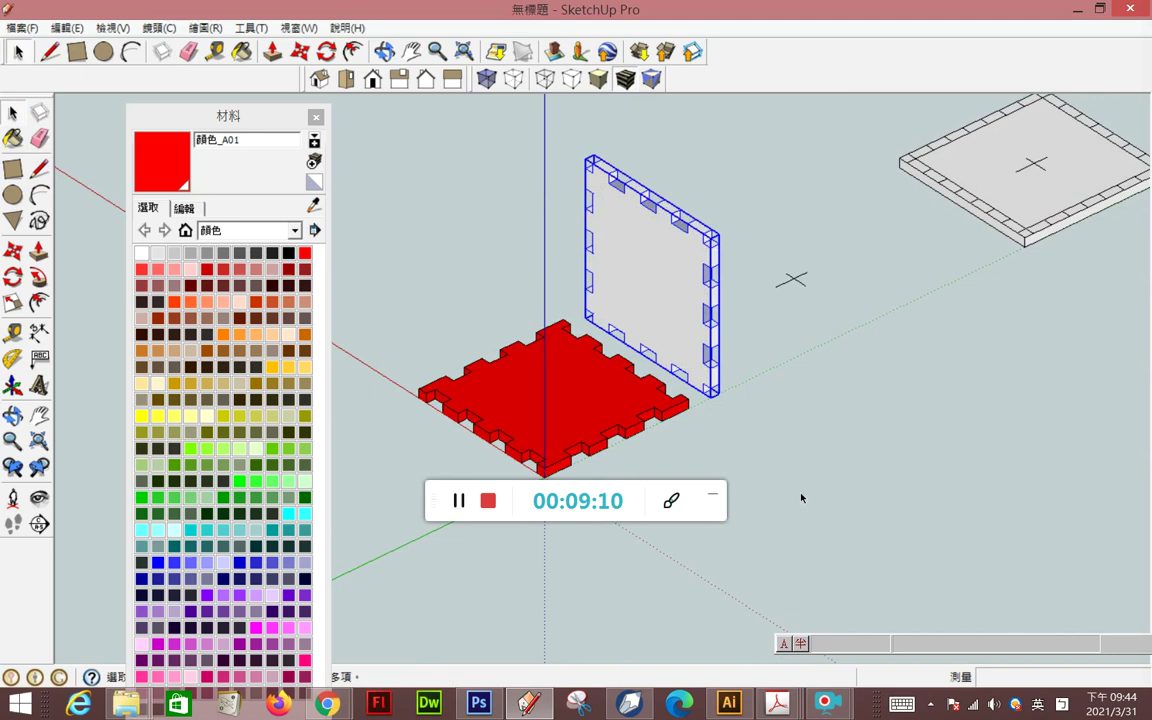
- Paint the wall component with yellow-tan 顏色_D03
left_click(305, 367)
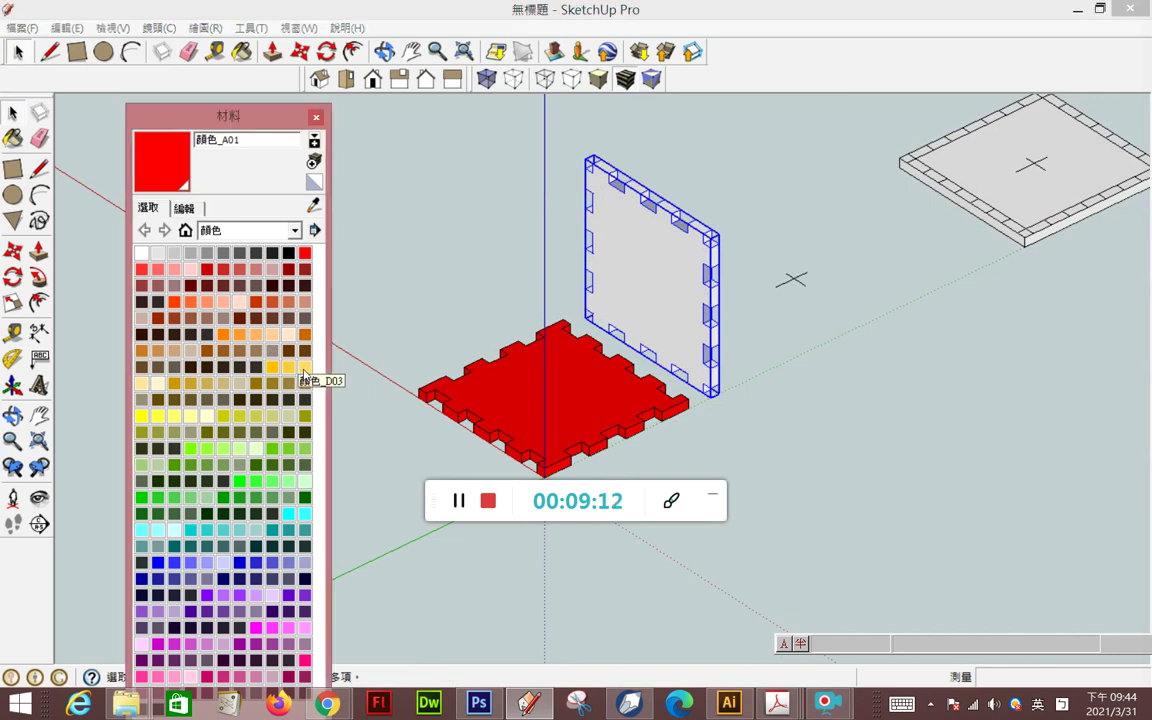
left_click(645, 278)
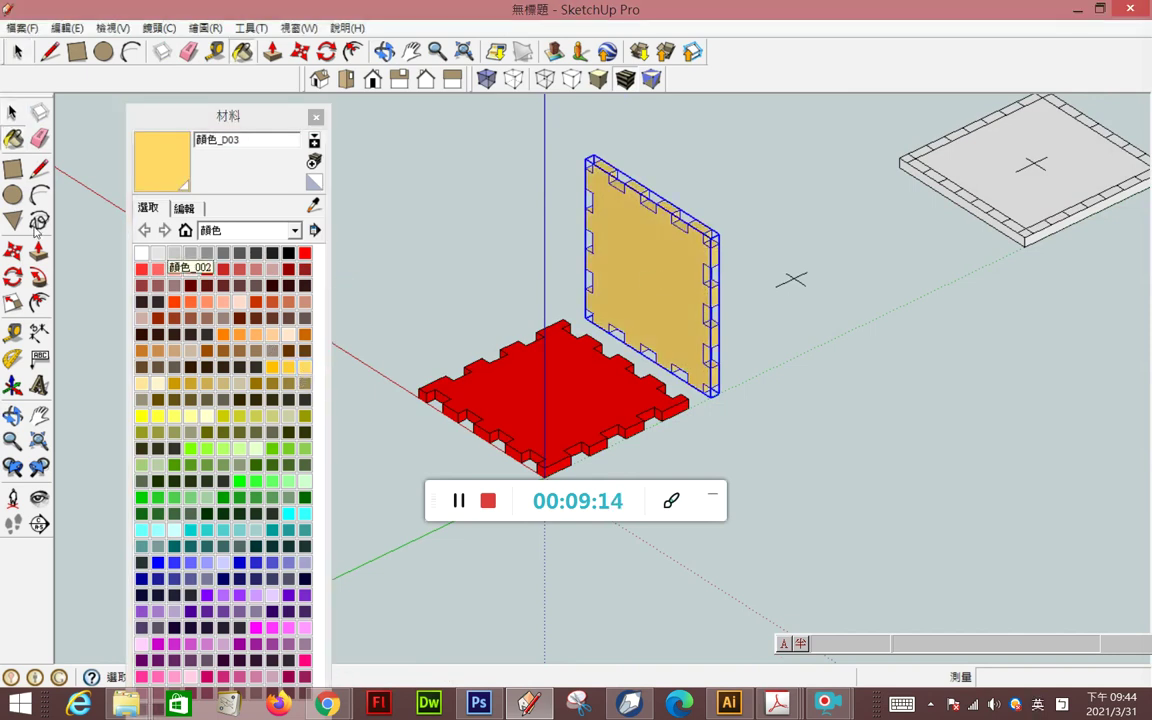
left_click(14, 252)
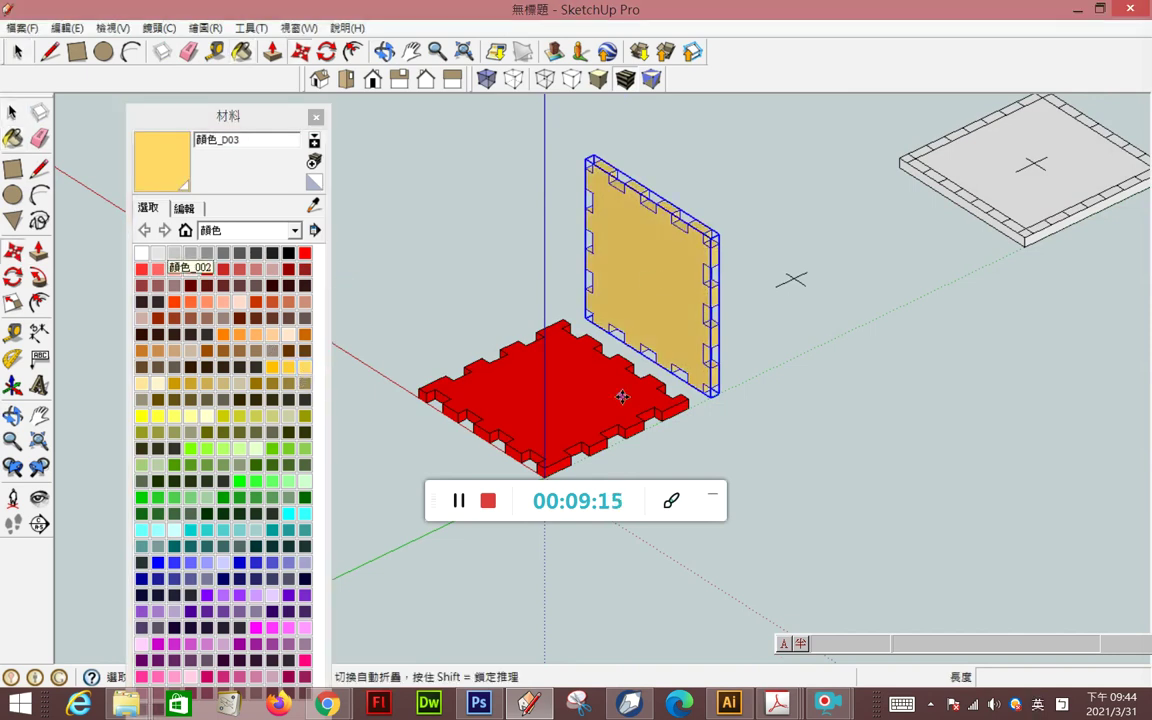
- Stand the yellow wall on one edge of the red floor
left_click(703, 386)
left_click(673, 401)
mouse_move(809, 413)
middle_mouse_down()
mouse_move(450, 411)
mouse_move(380, 308)
mouse_move(419, 339)
mouse_move(458, 300)
mouse_move(483, 311)
mouse_move(499, 329)
mouse_move(292, 323)
mouse_move(435, 378)
mouse_move(499, 386)
mouse_move(481, 286)
middle_mouse_up()
- Copy the yellow wall with Move+Ctrl to the floor's opposite corner
key("m")
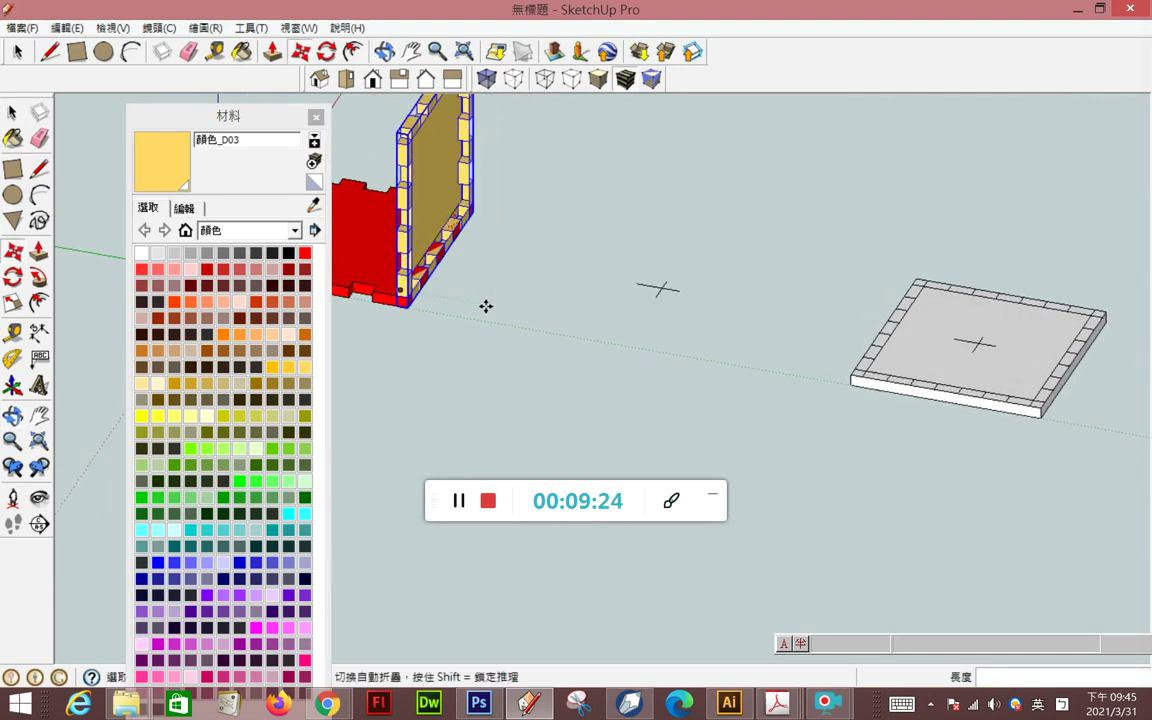
mouse_move(486, 237)
middle_mouse_down()
mouse_move(465, 260)
mouse_move(725, 266)
middle_mouse_up()
scroll(671, 207, "down", 3)
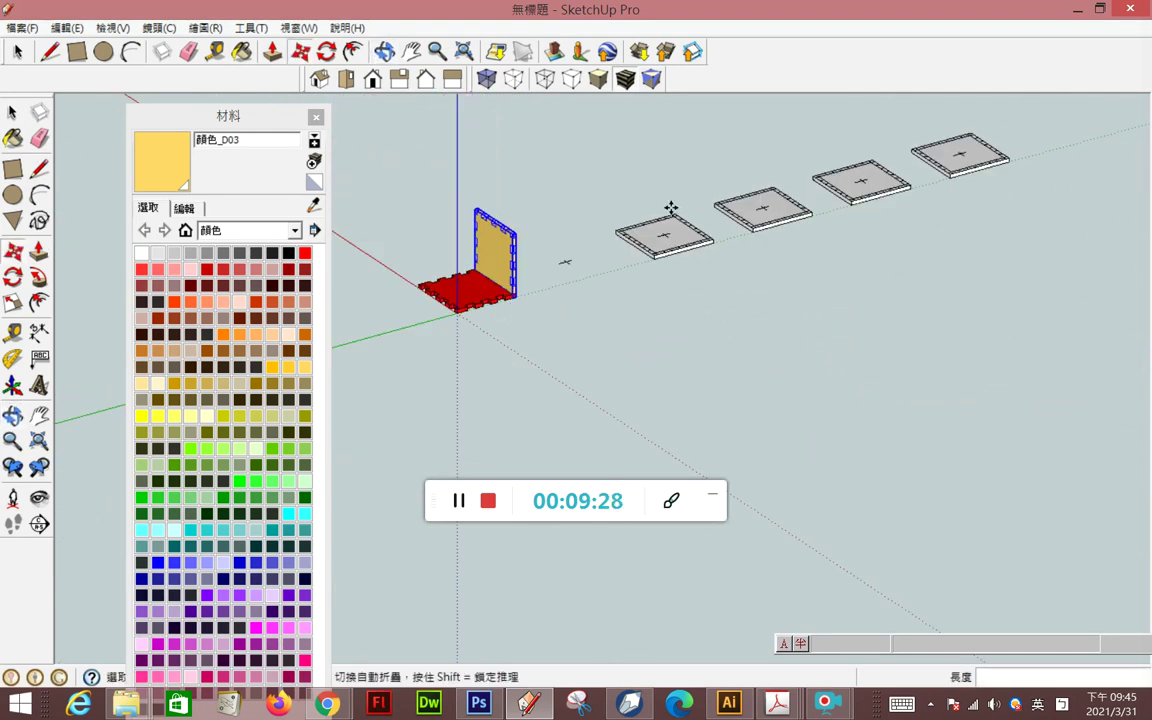
scroll(469, 318, "up", 2)
left_click(12, 112)
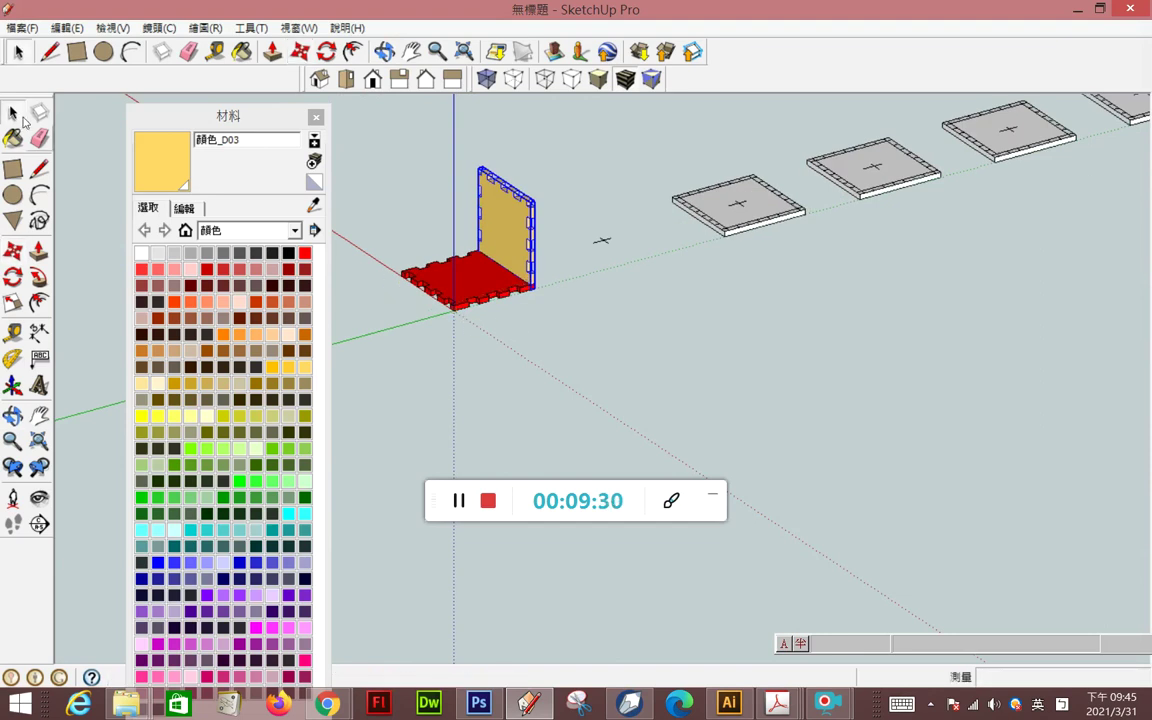
left_click(12, 250)
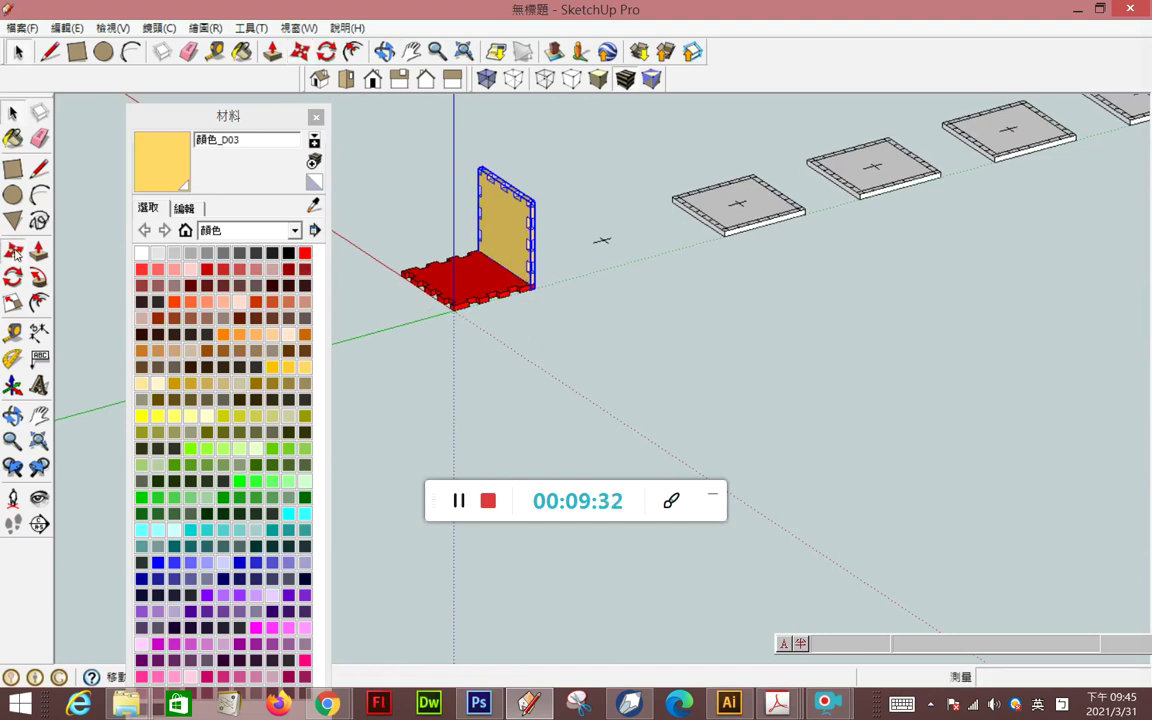
scroll(455, 321, "up", 1)
scroll(455, 322, "up", 3)
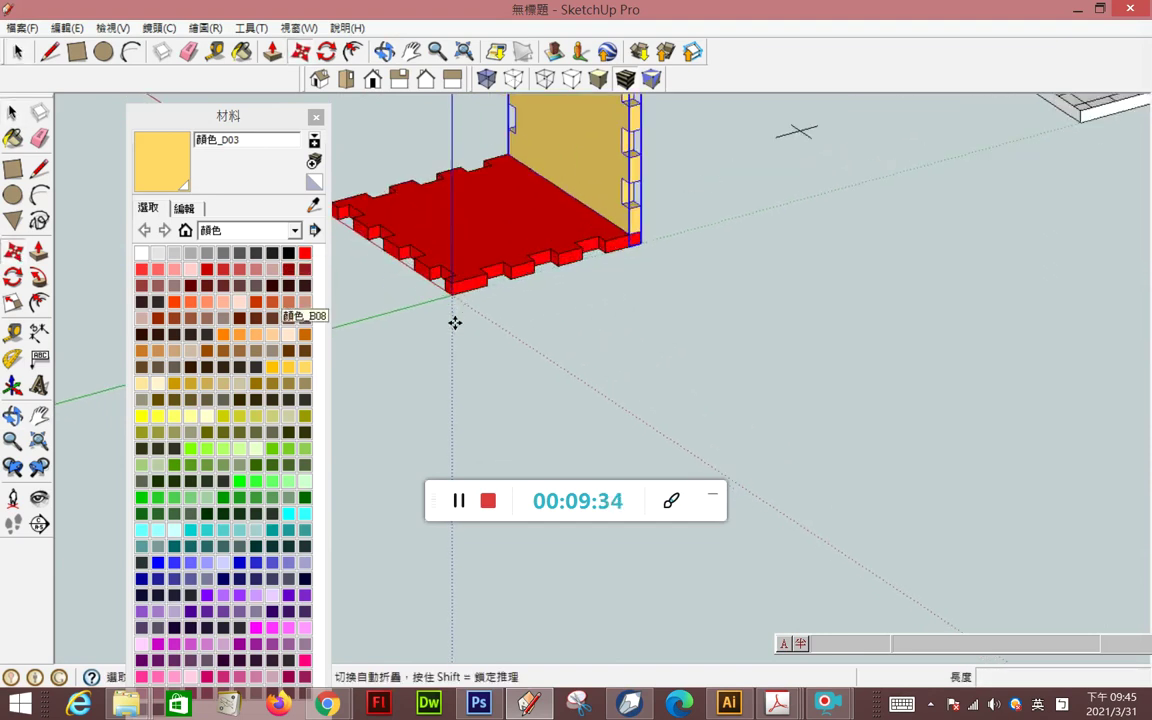
left_click(636, 236)
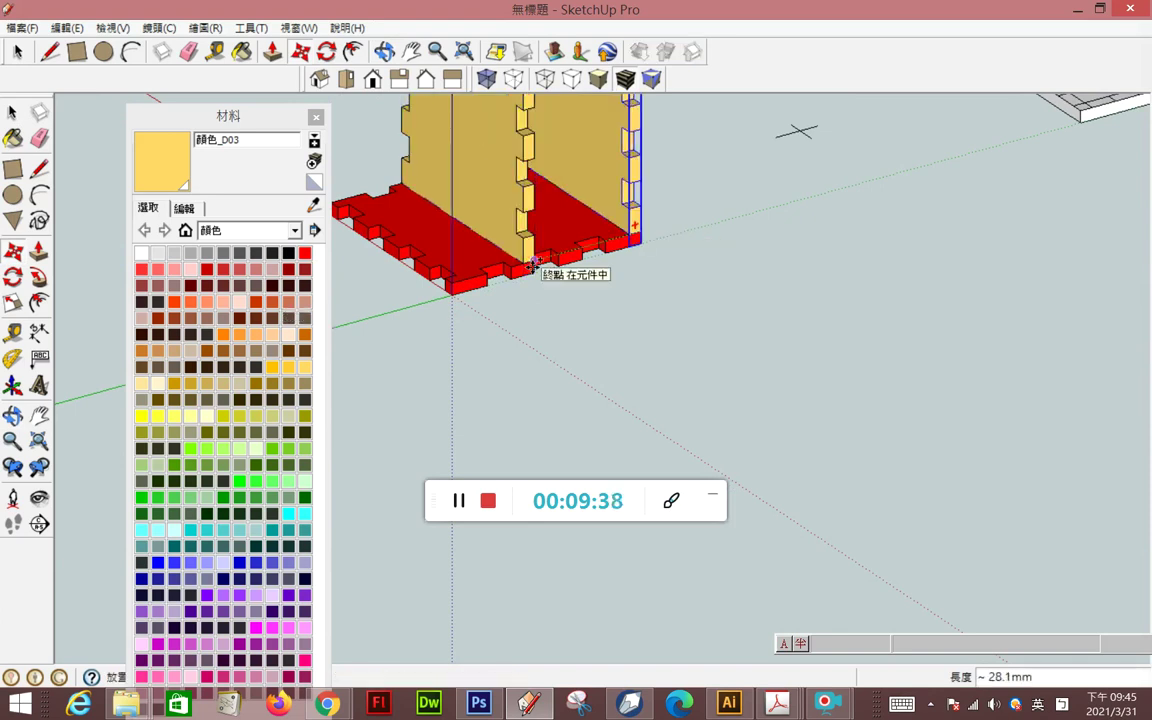
left_click(456, 282)
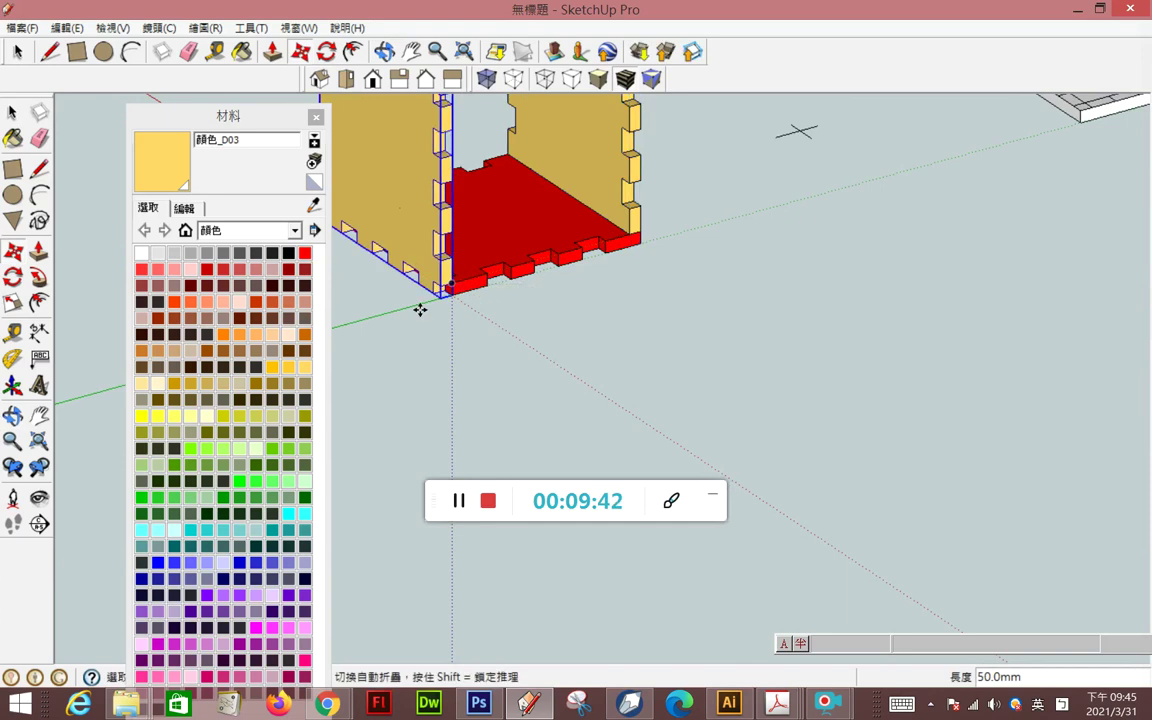
scroll(411, 313, "up", 3)
scroll(484, 255, "up", 2)
scroll(487, 244, "down", 1)
scroll(487, 244, "down", 1)
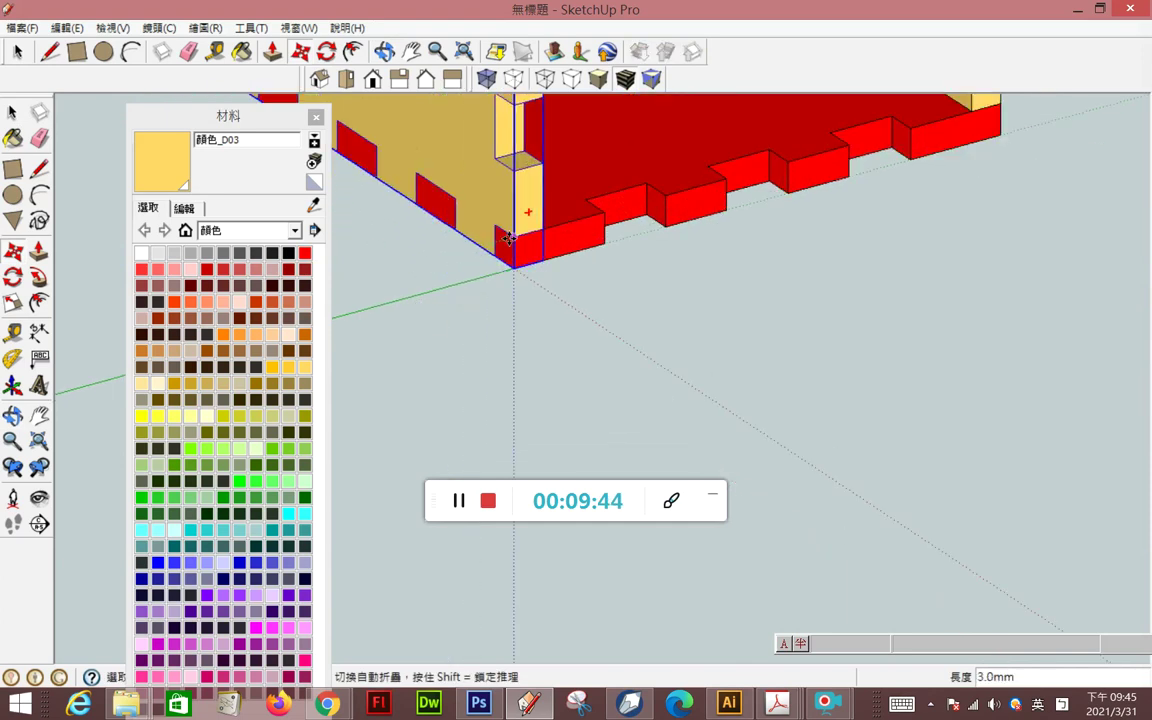
scroll(630, 340, "down", 2)
scroll(638, 349, "down", 3)
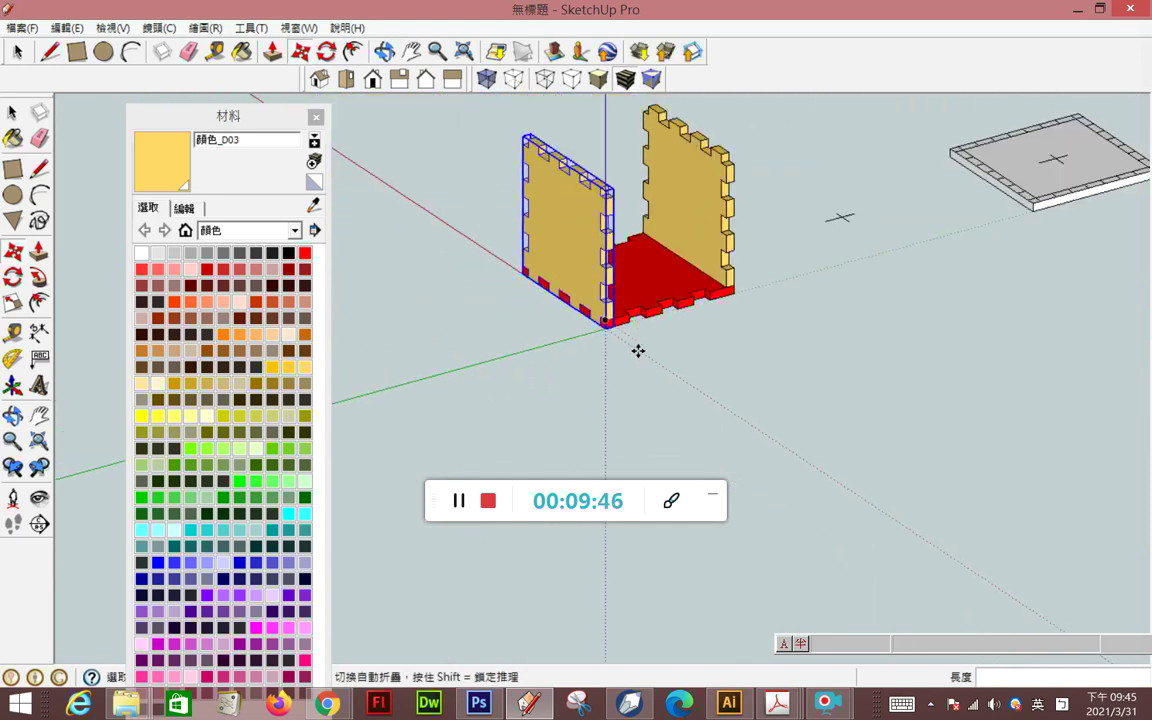
- Orbit to check the two facing walls and return to Select
mouse_move(675, 360)
middle_mouse_down()
mouse_move(774, 339)
mouse_move(563, 369)
mouse_move(326, 352)
mouse_move(391, 354)
middle_mouse_up()
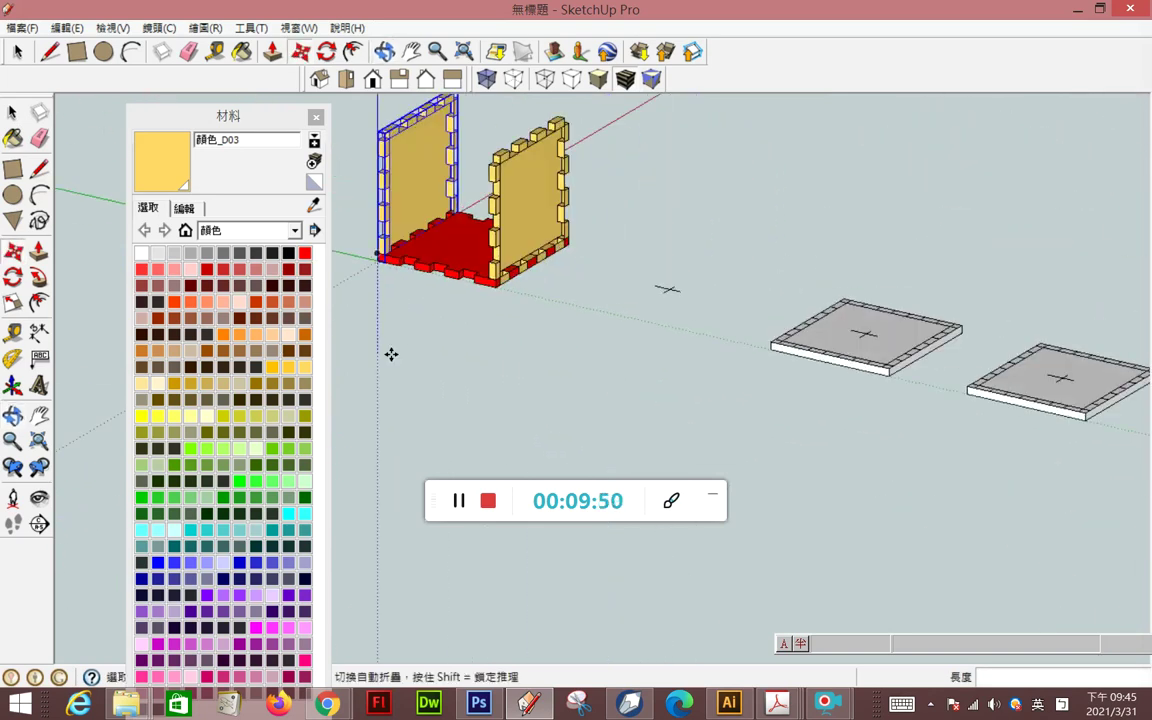
key("space")
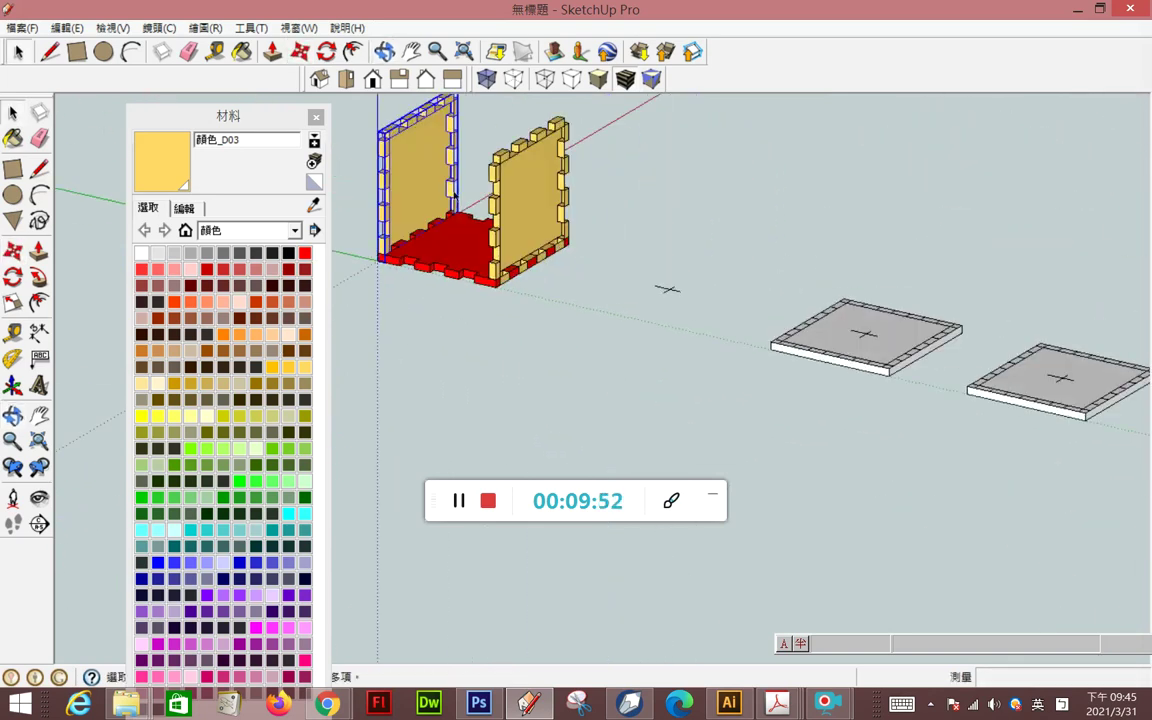
scroll(553, 199, "up", 1)
middle_click_drag(553, 199, 587, 204)
- Open the front yellow wall group and draw an edge to close its plate face
left_click(587, 204)
double_click(587, 204)
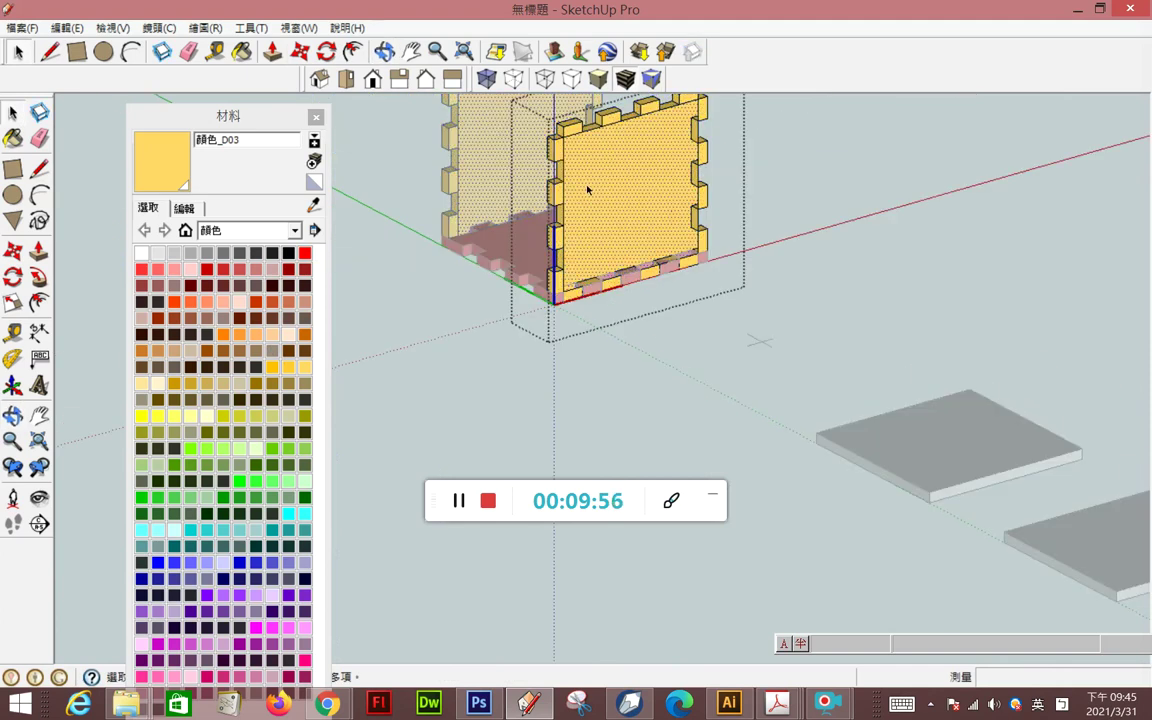
scroll(575, 218, "up", 3)
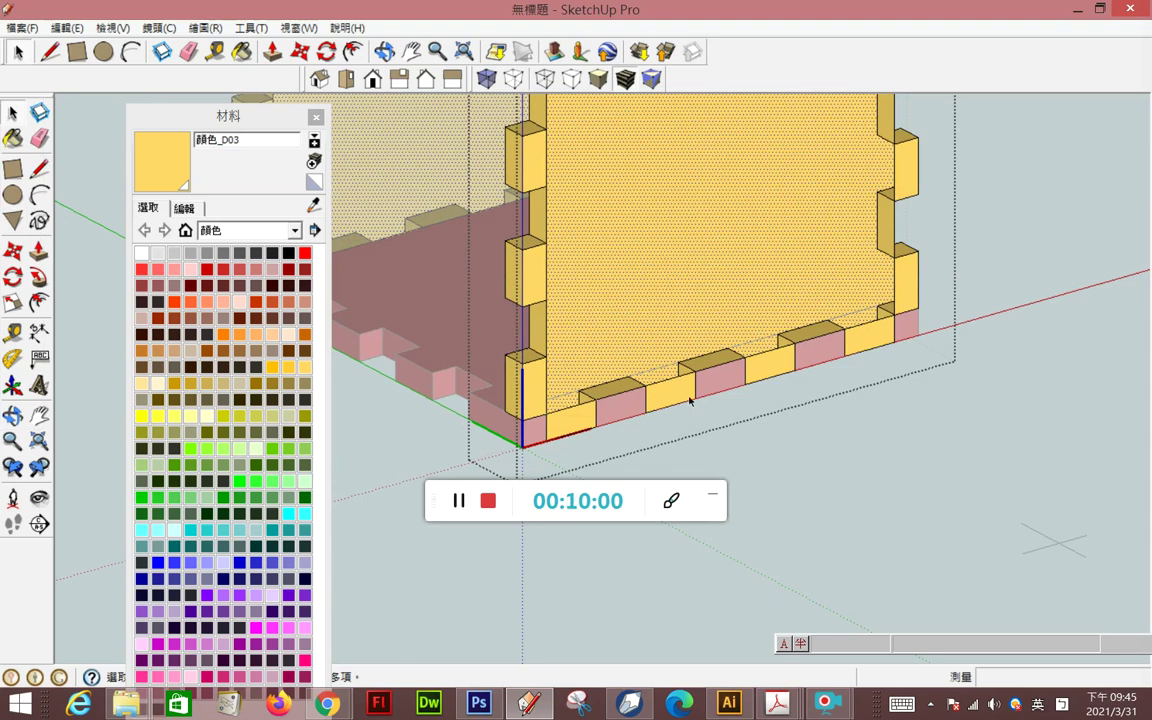
left_click(40, 168)
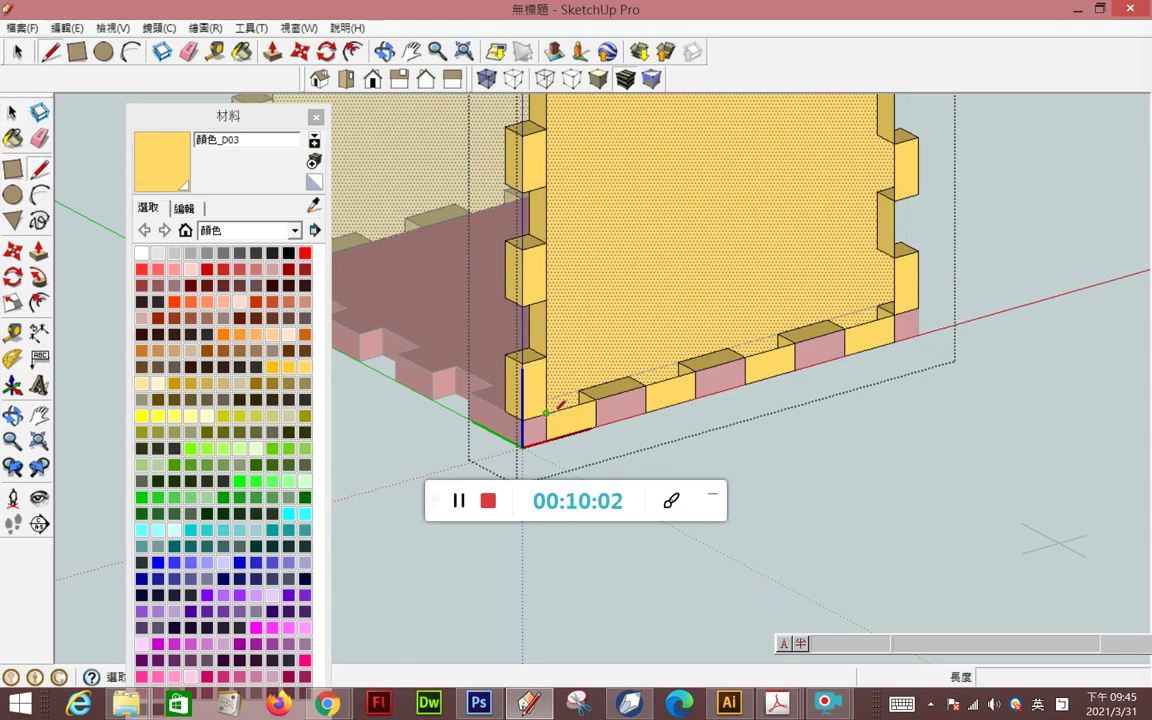
left_click(546, 413)
scroll(905, 311, "down", 1)
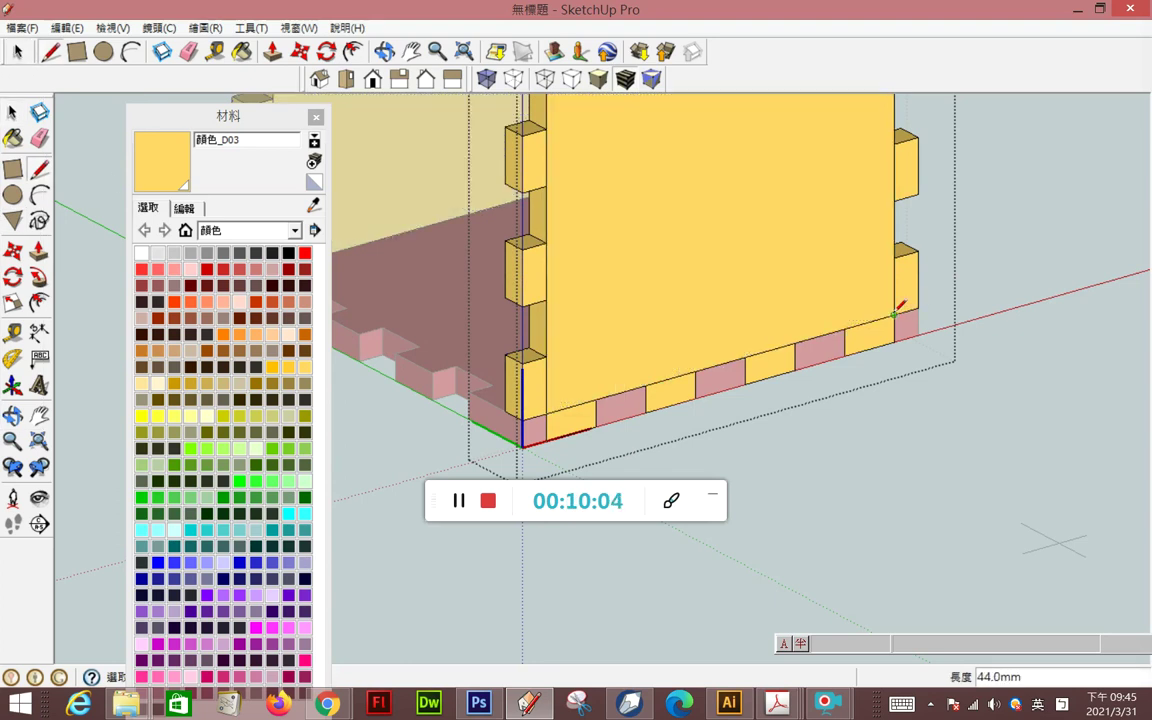
scroll(892, 320, "down", 1)
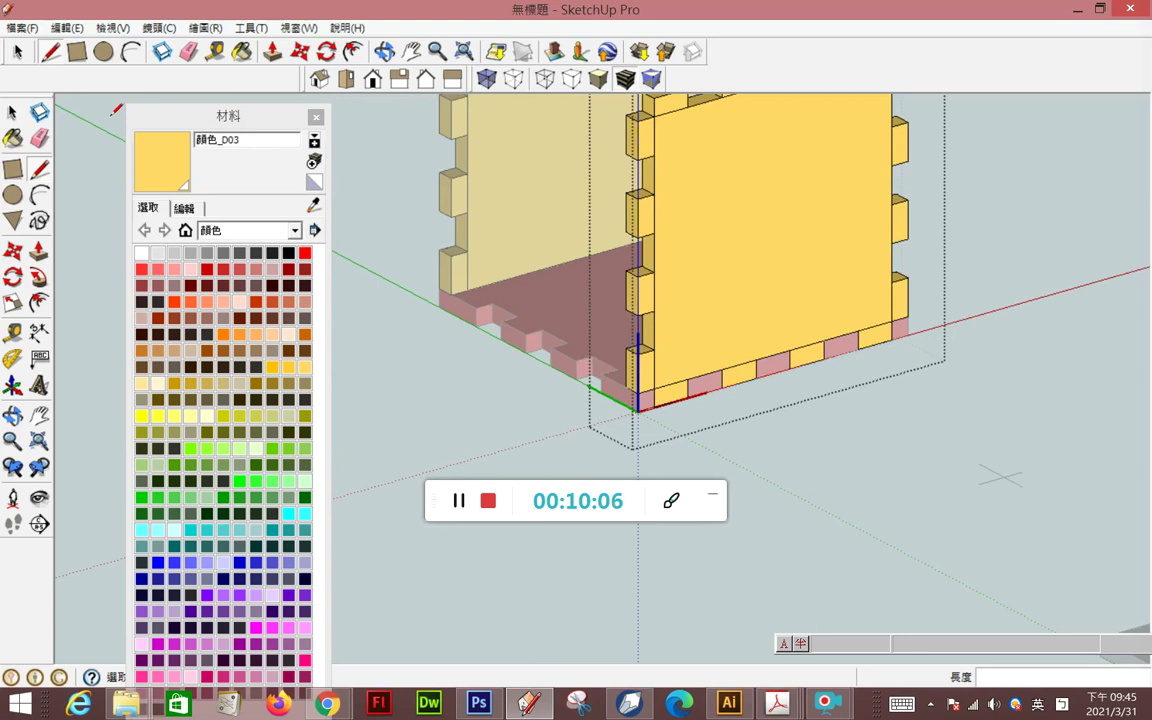
- Erase the plate's stray edges and exit the group to show the whole box
left_click(45, 142)
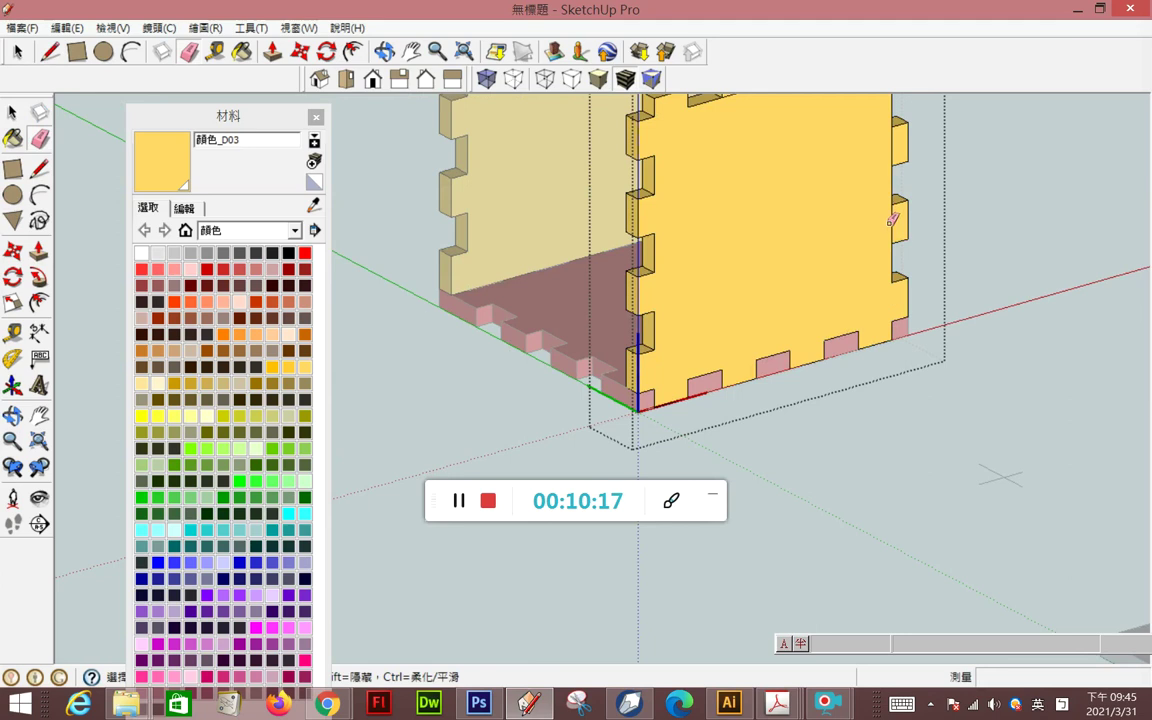
scroll(795, 306, "down", 2)
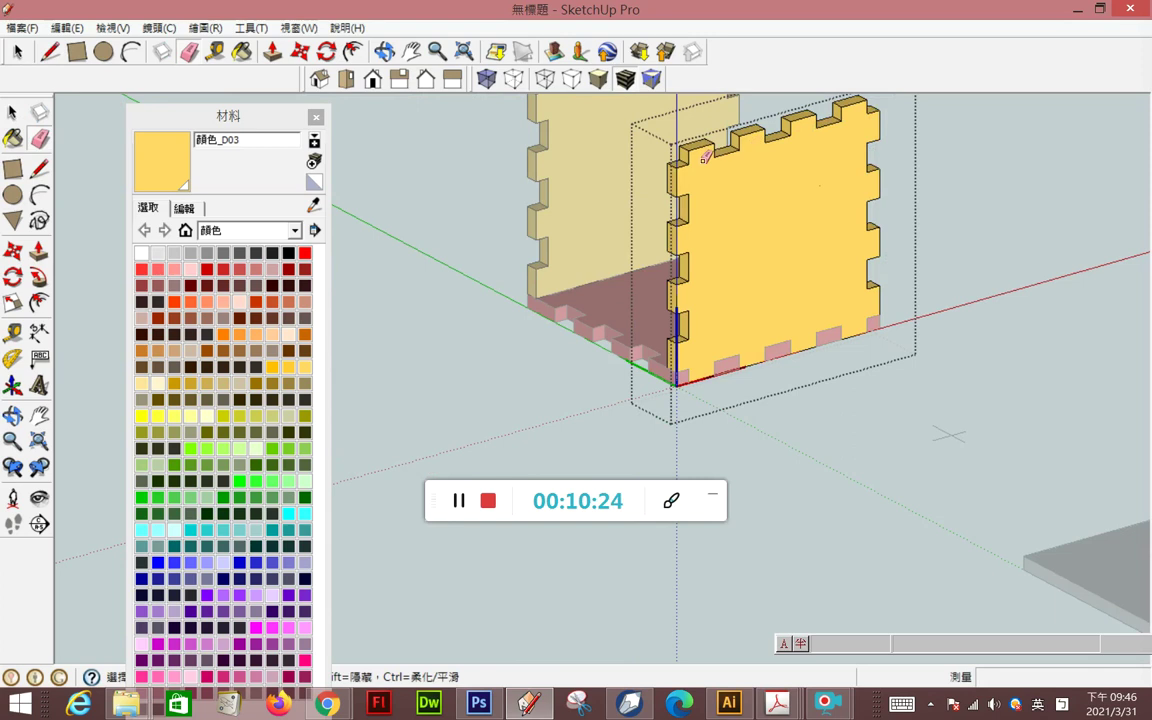
scroll(754, 231, "down", 2)
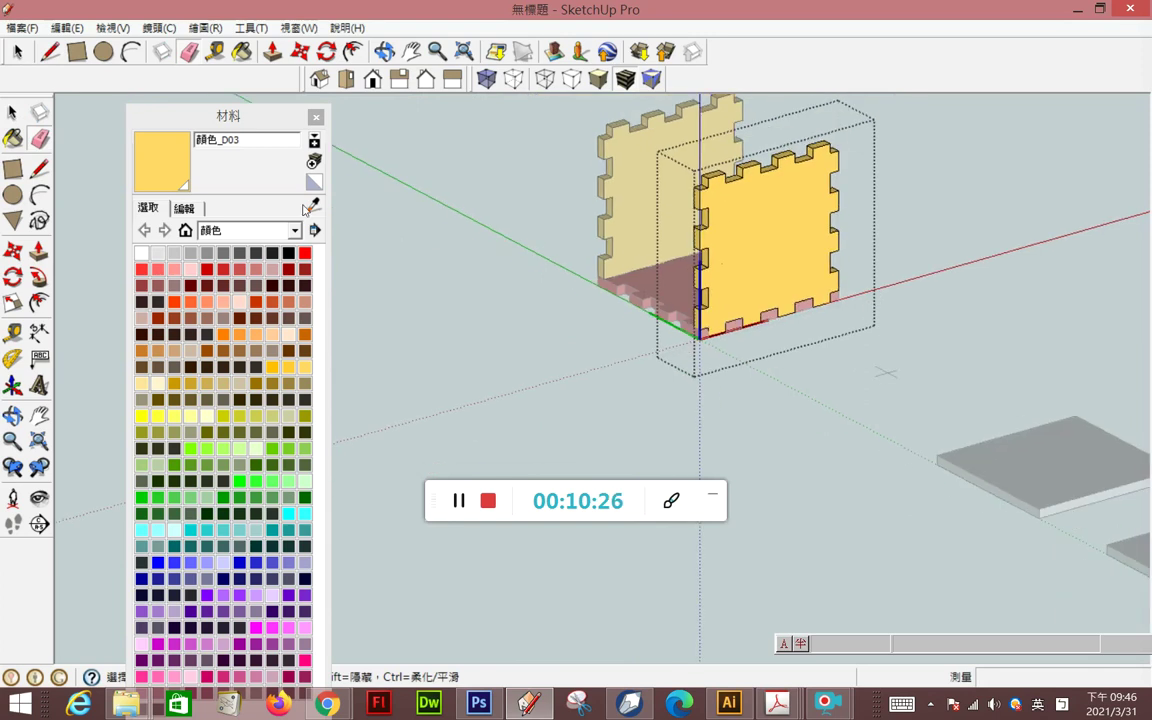
left_click(13, 114)
left_click(566, 338)
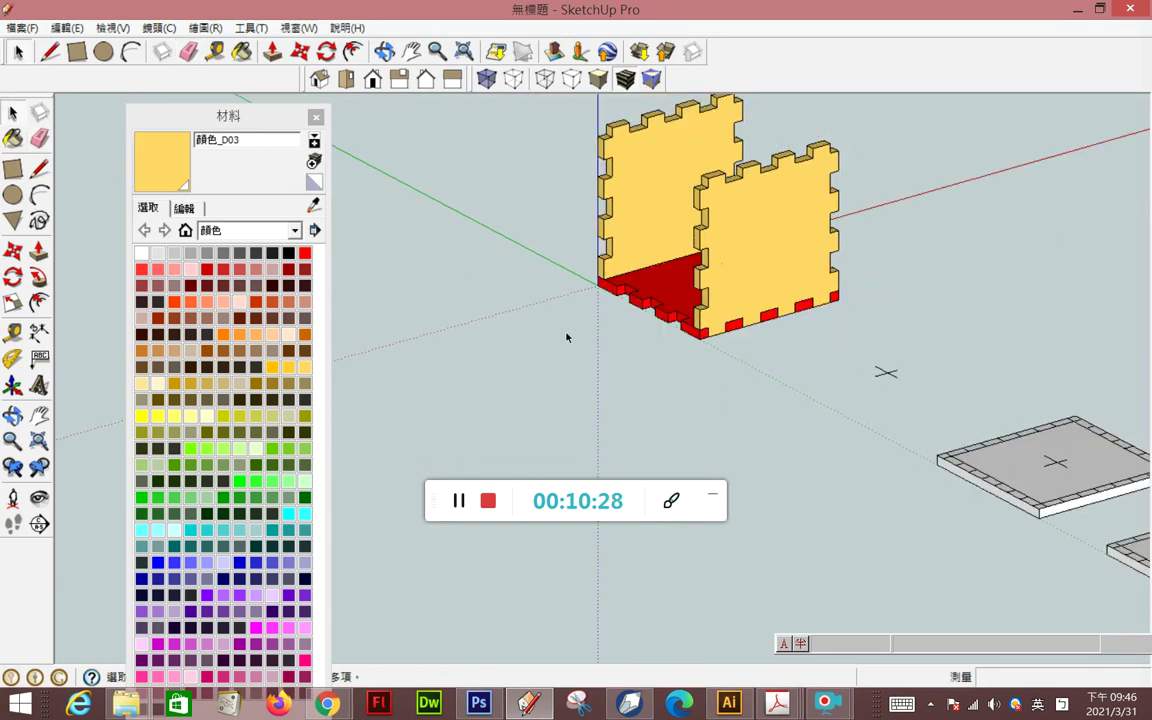
- Copy the red base plate 47 mm upward onto the walls as the lid
left_click(657, 300)
left_click(13, 250)
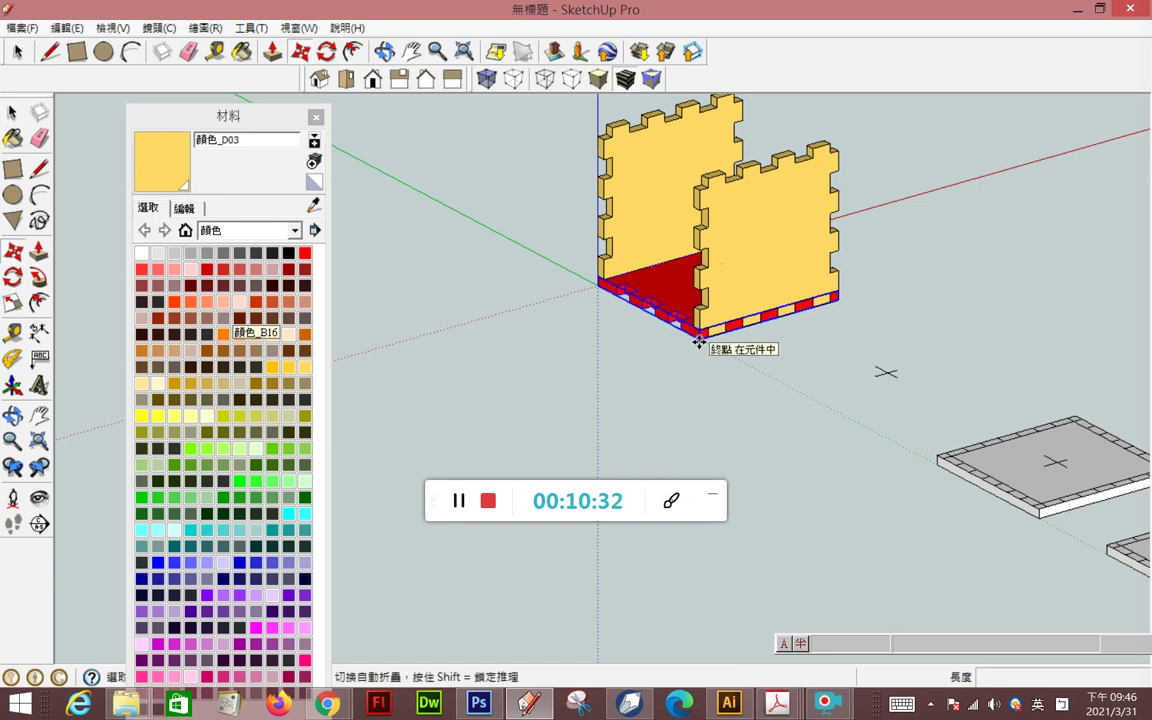
scroll(698, 342, "up", 2)
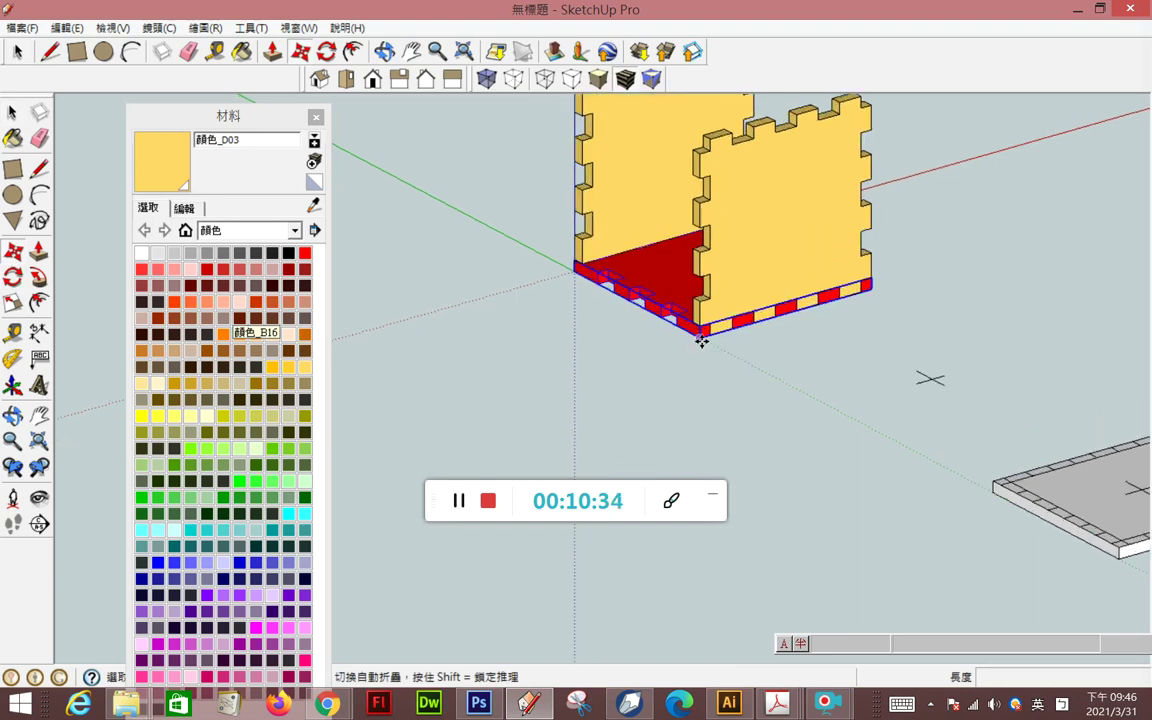
left_click(698, 332)
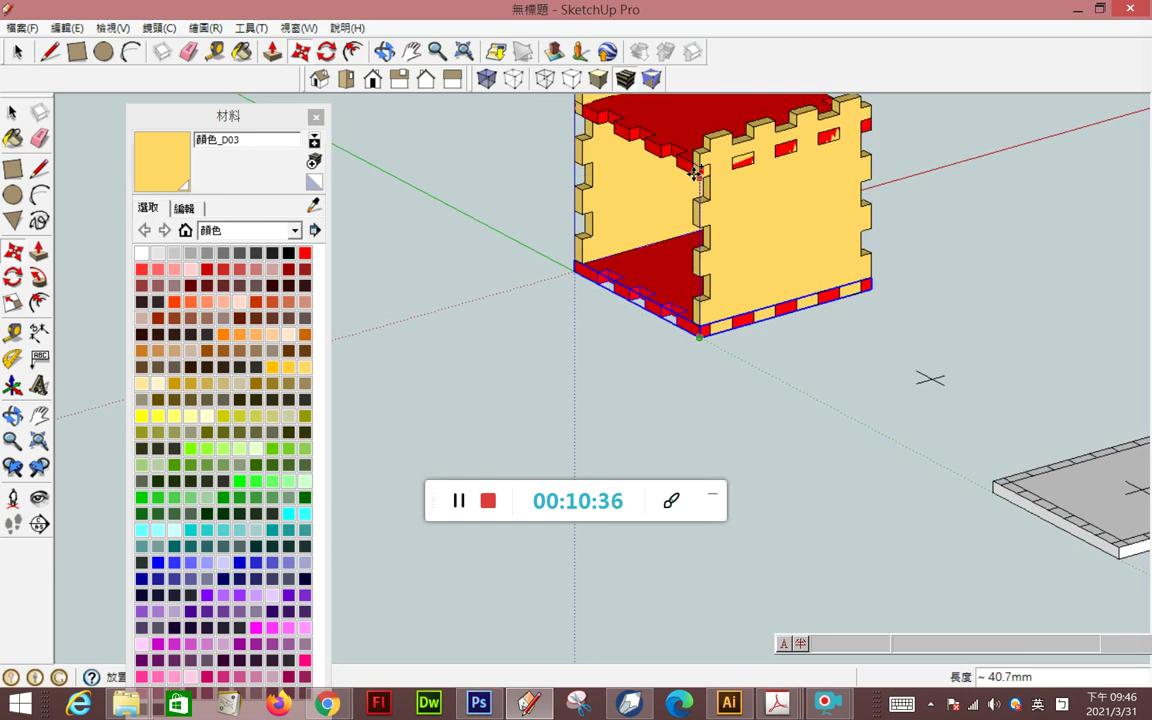
left_click(698, 259)
scroll(694, 342, "down", 3)
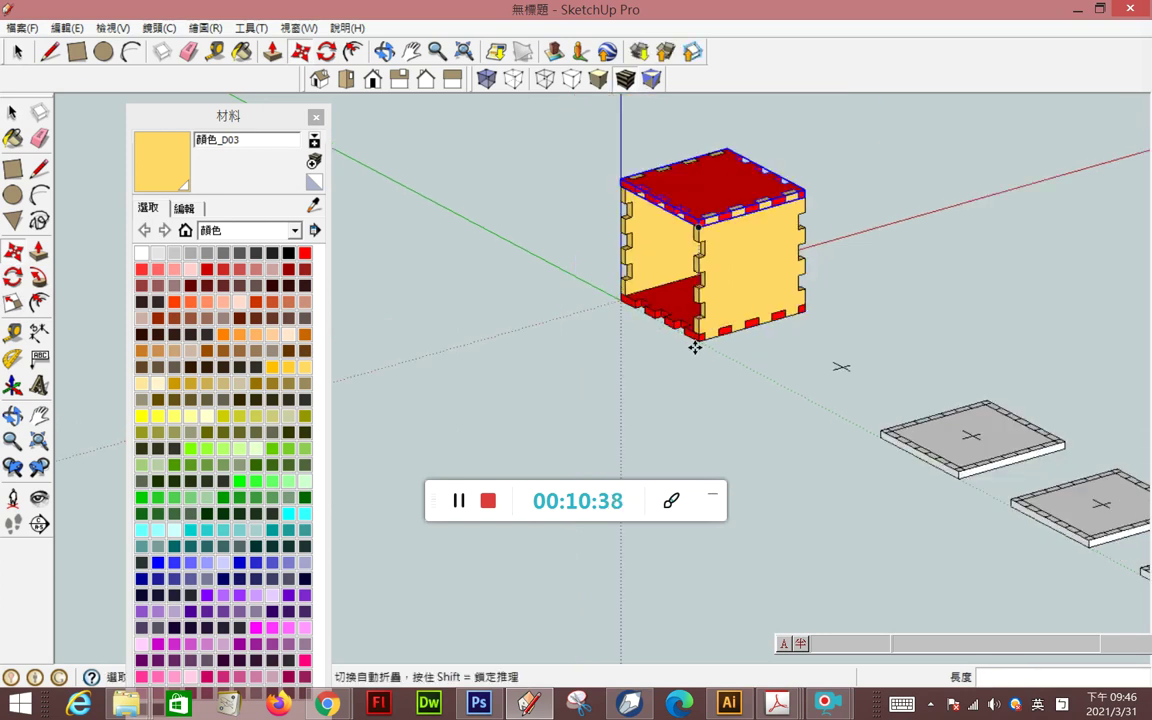
- Orbit to inspect the lidded box and deselect the new lid
mouse_move(694, 342)
middle_mouse_down()
mouse_move(376, 343)
mouse_move(457, 388)
mouse_move(617, 404)
mouse_move(766, 350)
middle_mouse_up()
scroll(630, 322, "up", 2)
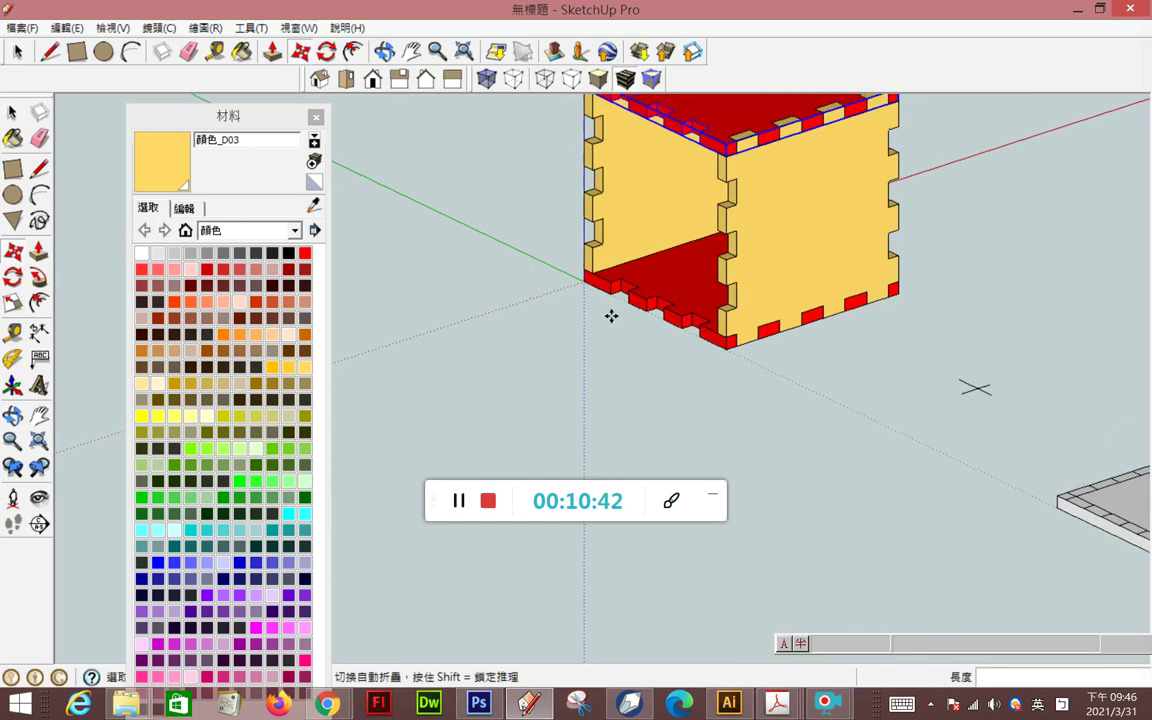
scroll(606, 317, "down", 1)
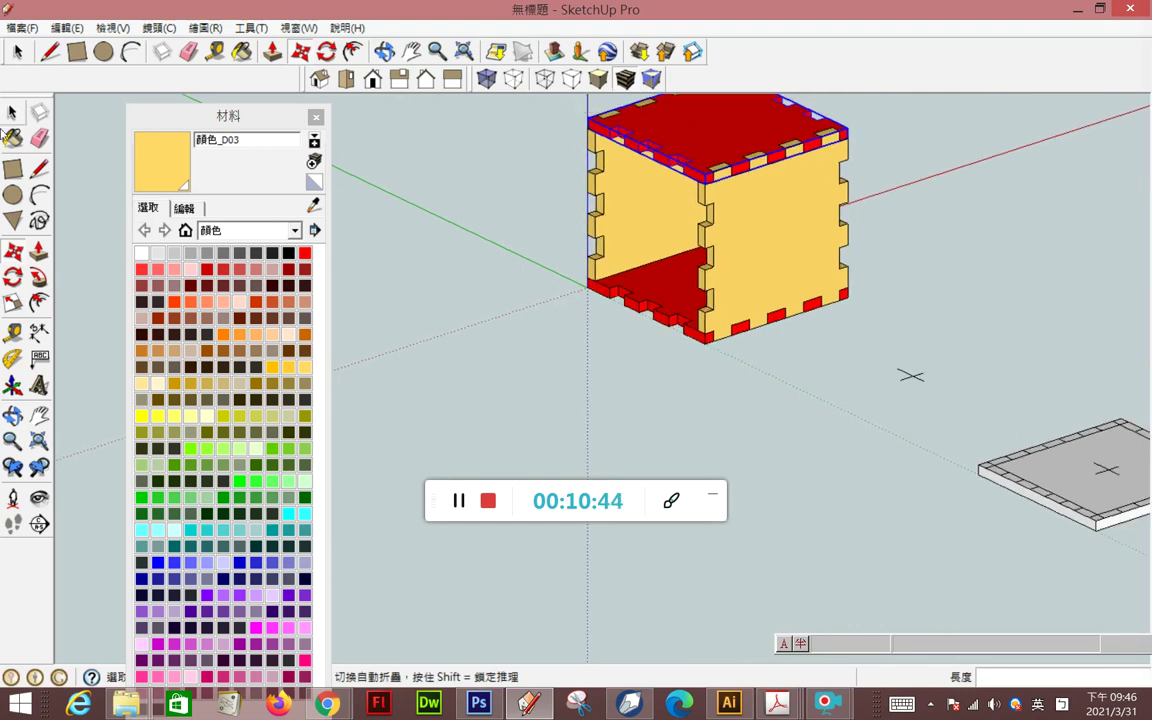
left_click(12, 112)
left_click(522, 346)
scroll(617, 325, "down", 2)
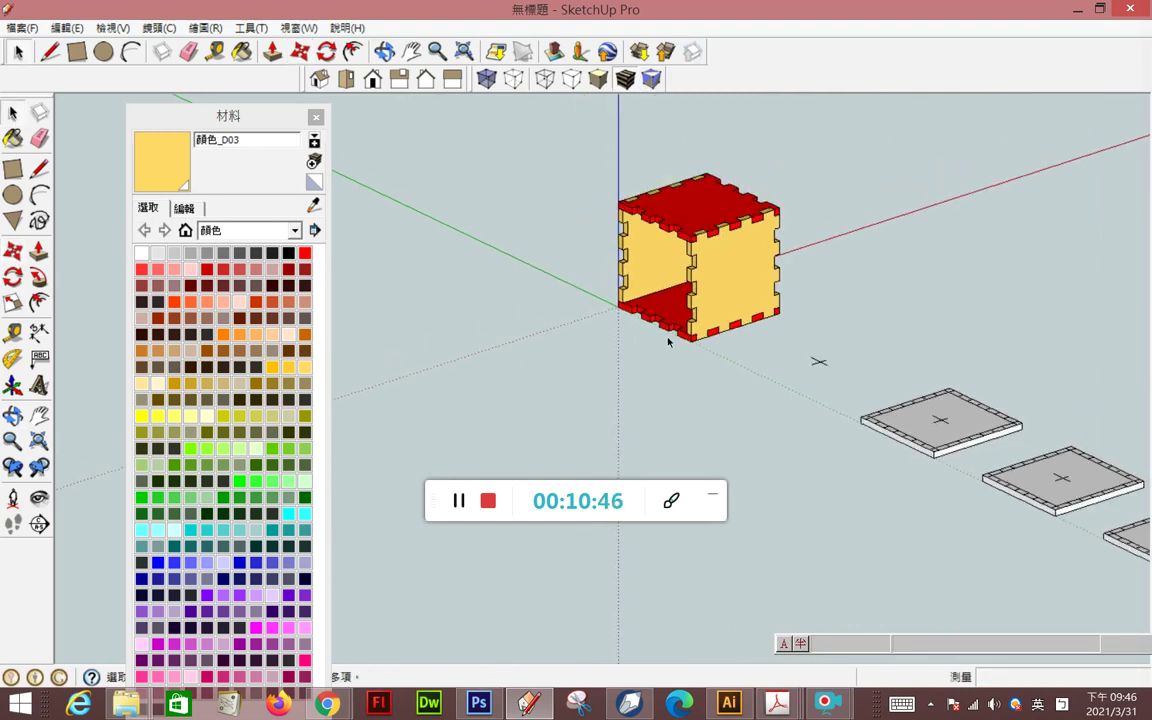
- Rotate one flat grey plate 90° so it stands upright
left_click(897, 434)
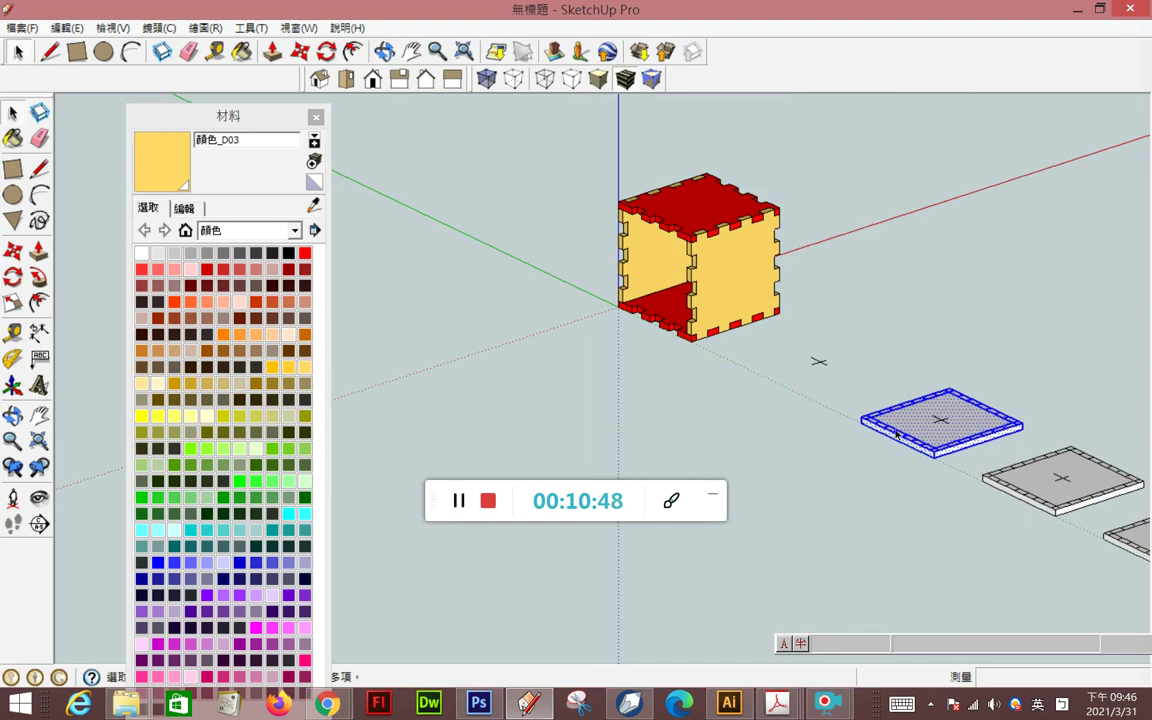
left_click(12, 277)
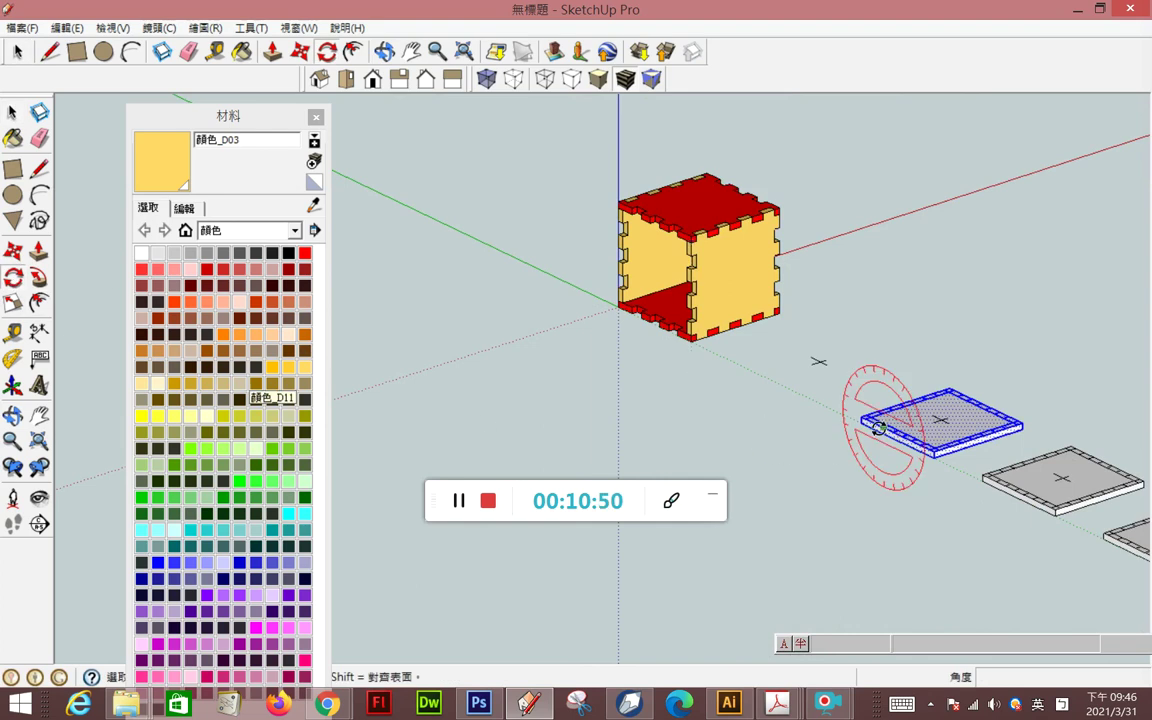
left_click(951, 449)
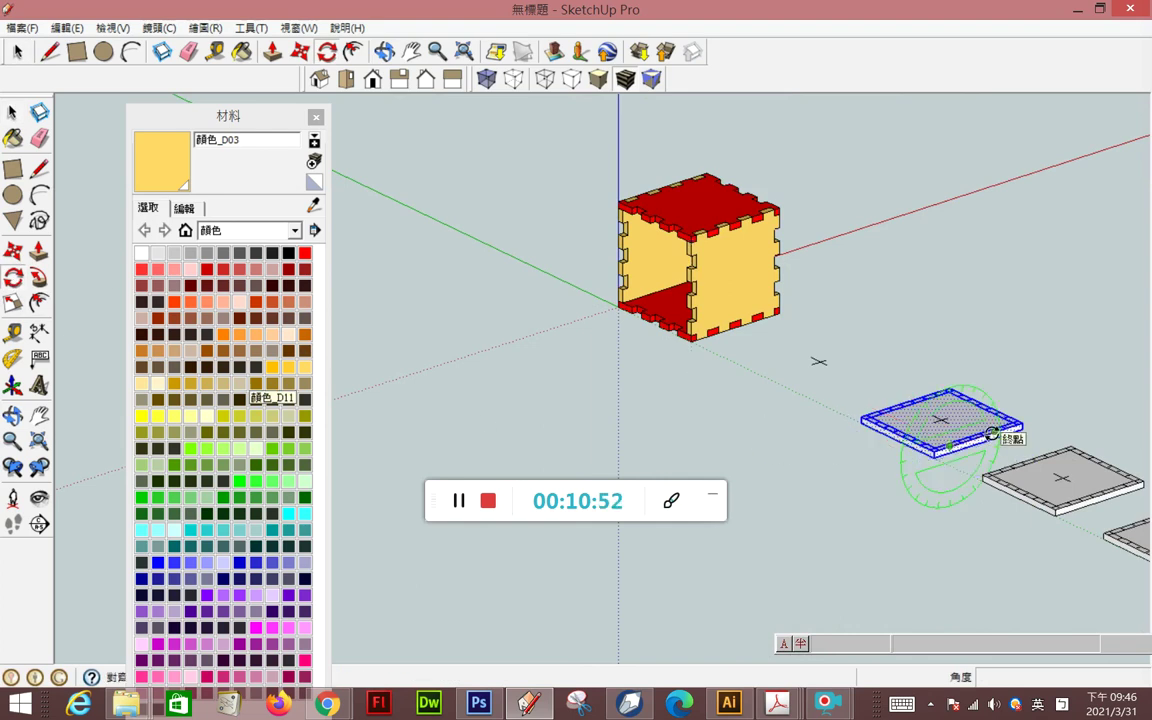
left_click(991, 433)
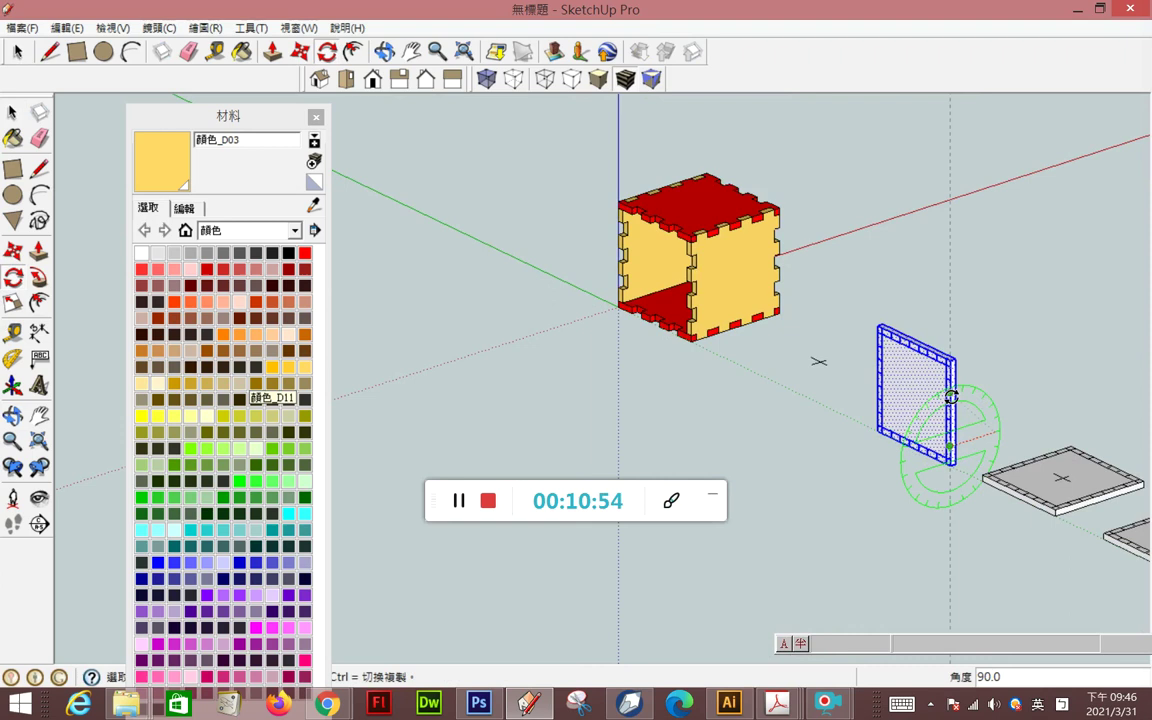
left_click(948, 395)
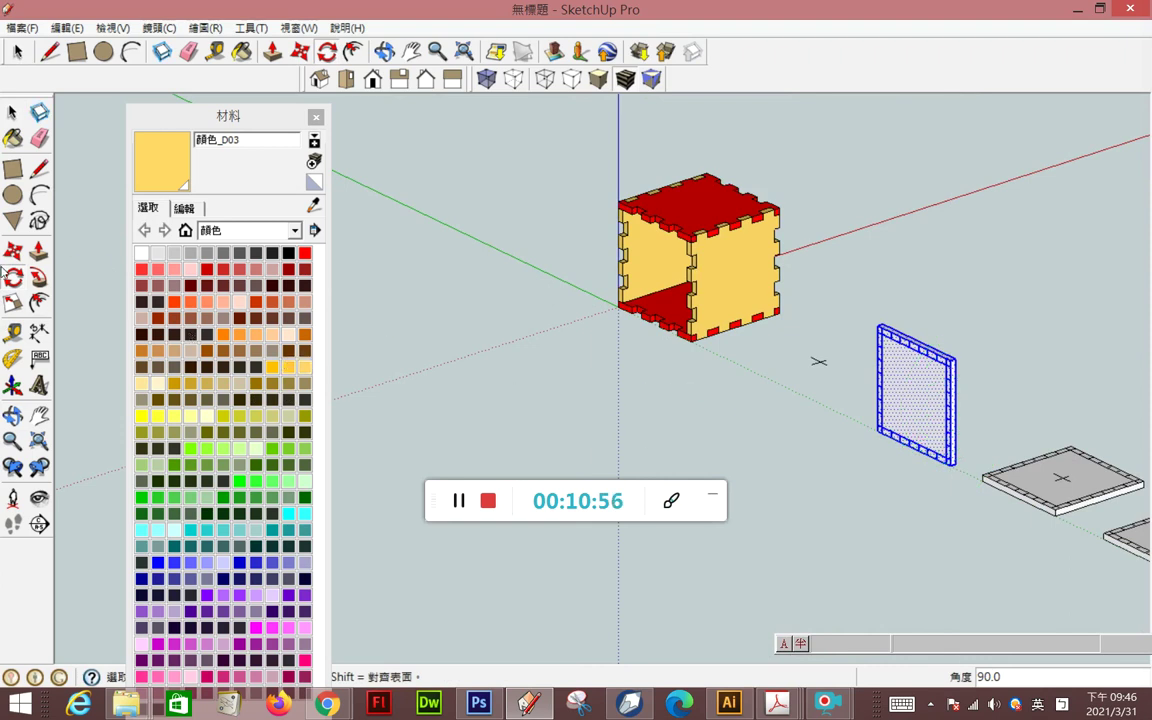
- Move the upright plate to the box corner and nudge it 3 mm into place
key("m")
scroll(781, 476, "up", 2)
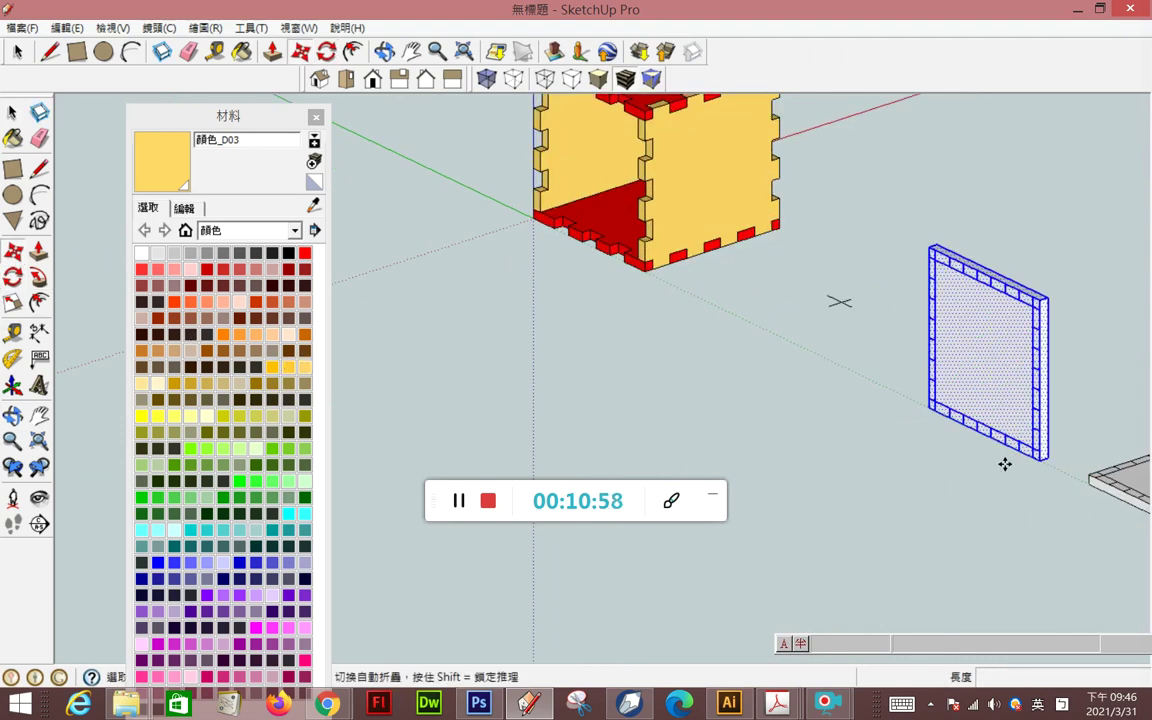
left_click(1037, 452)
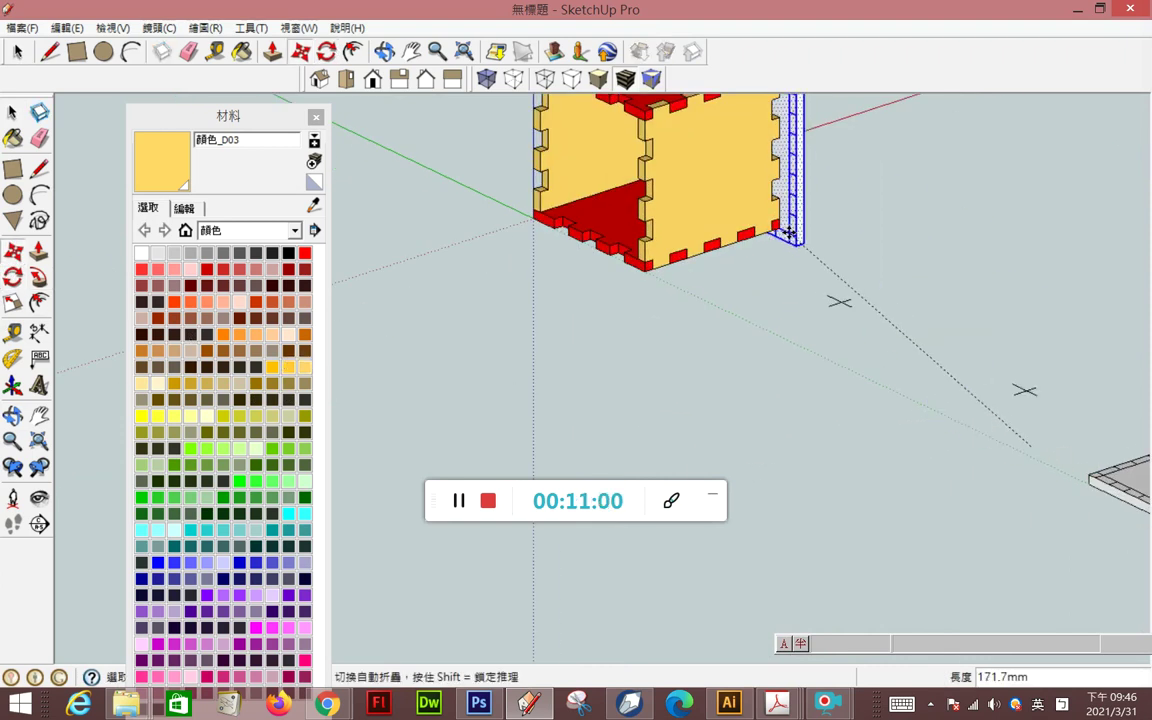
left_click(777, 227)
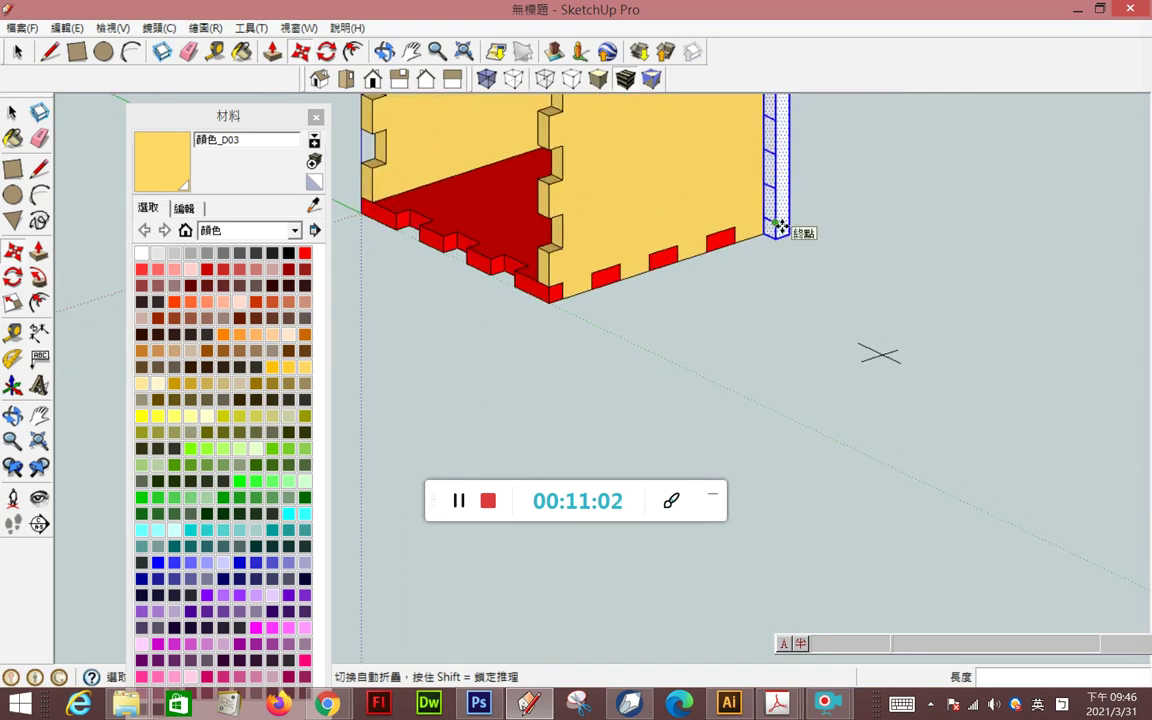
scroll(780, 226, "up", 2)
left_click(781, 226)
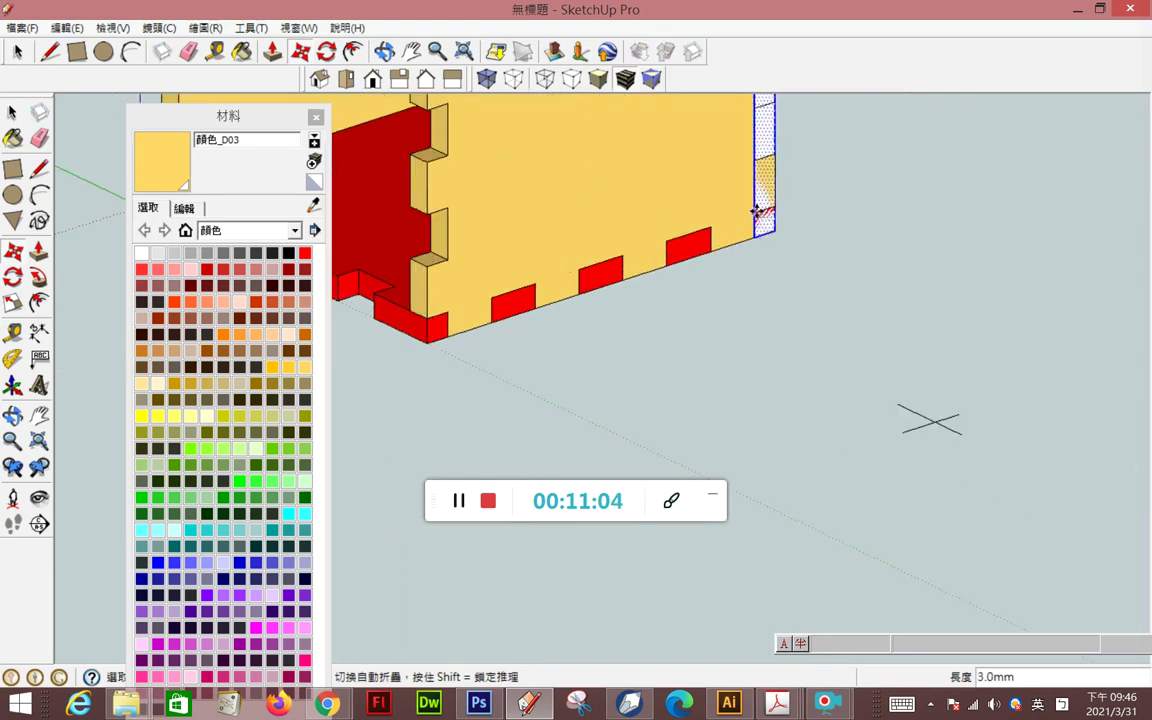
left_click(757, 211)
- Pull the side plate 10 mm out from the box's open side and check the gap
middle_click_drag(759, 193, 569, 324)
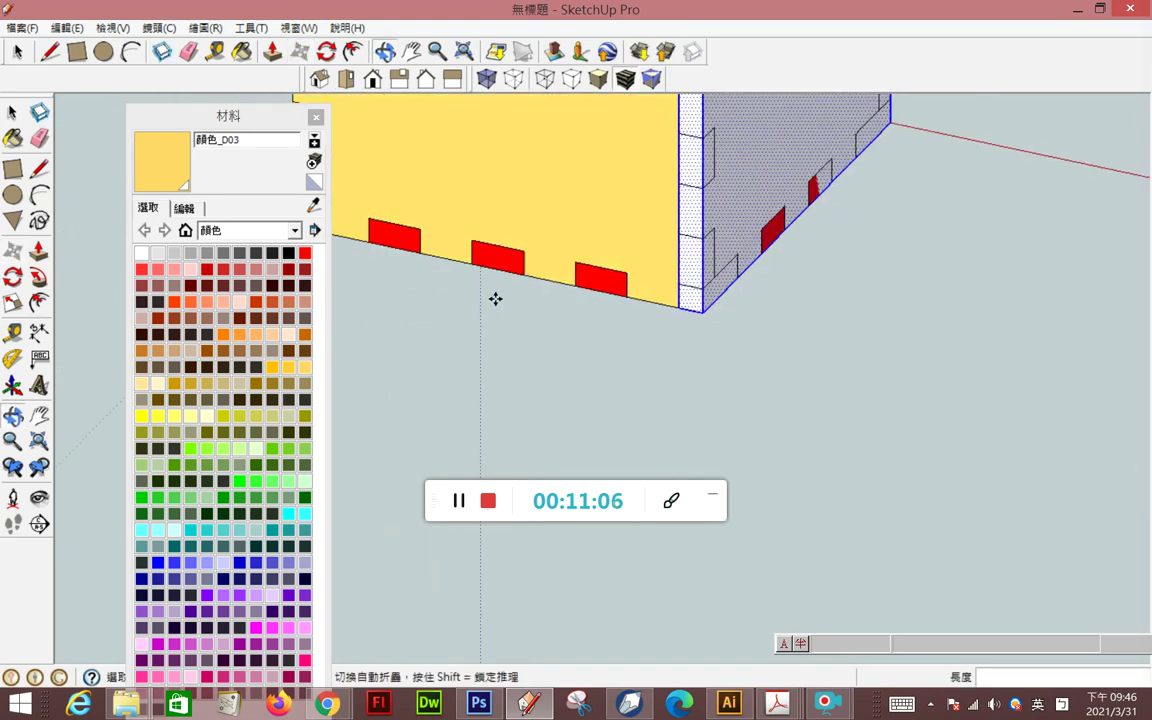
scroll(569, 324, "down", 3)
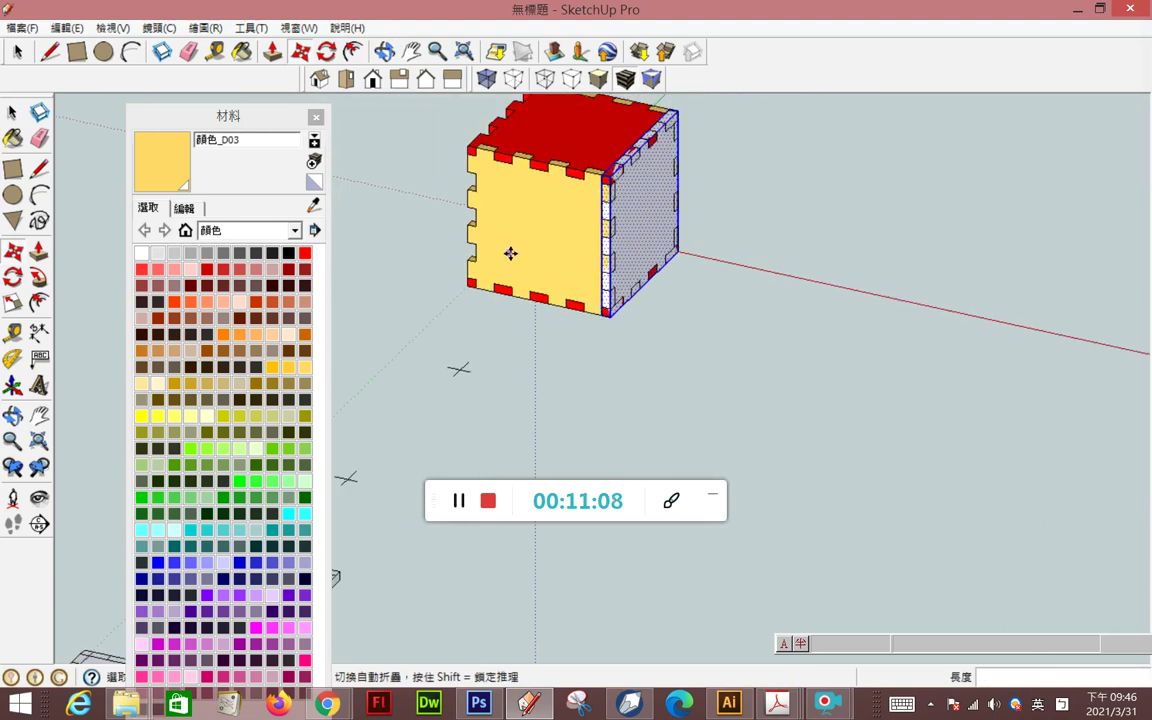
left_click(607, 316)
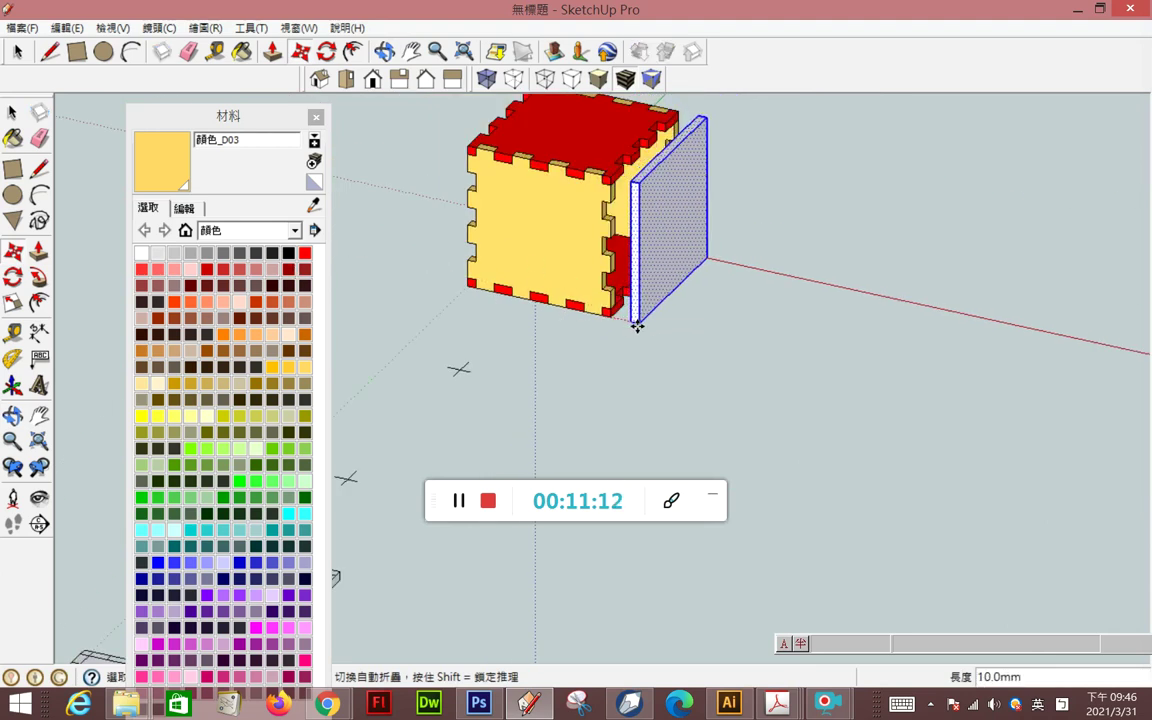
middle_click_drag(640, 326, 849, 334)
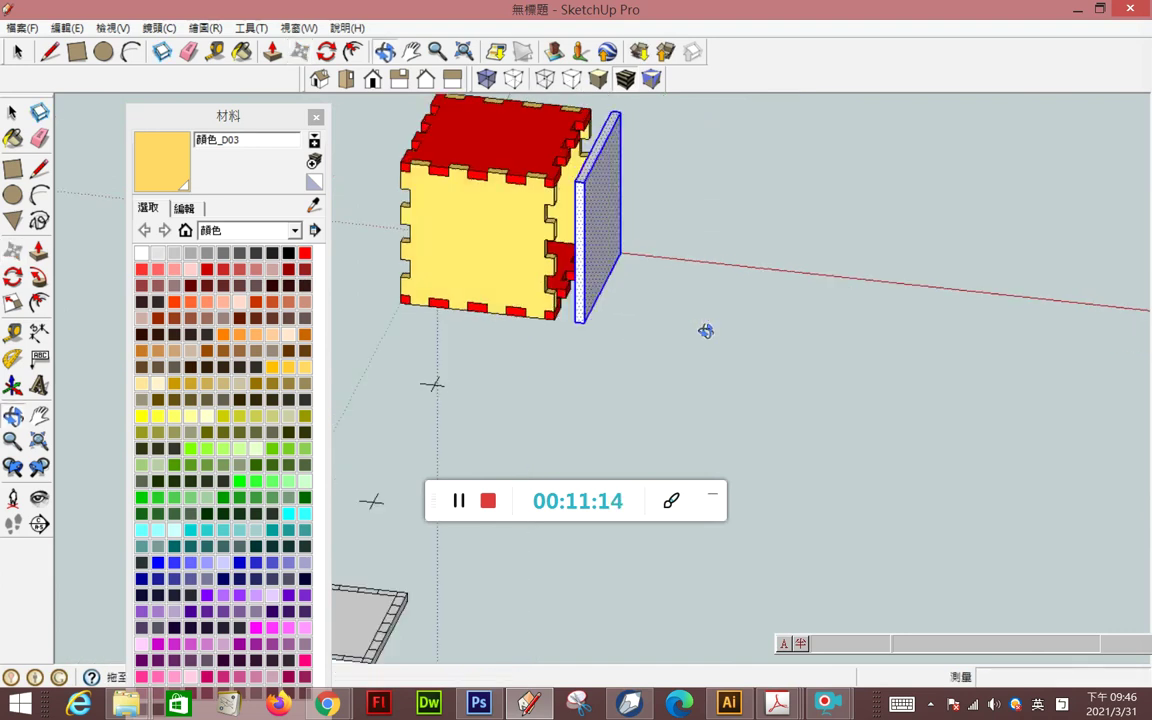
middle_click_drag(636, 295, 721, 277)
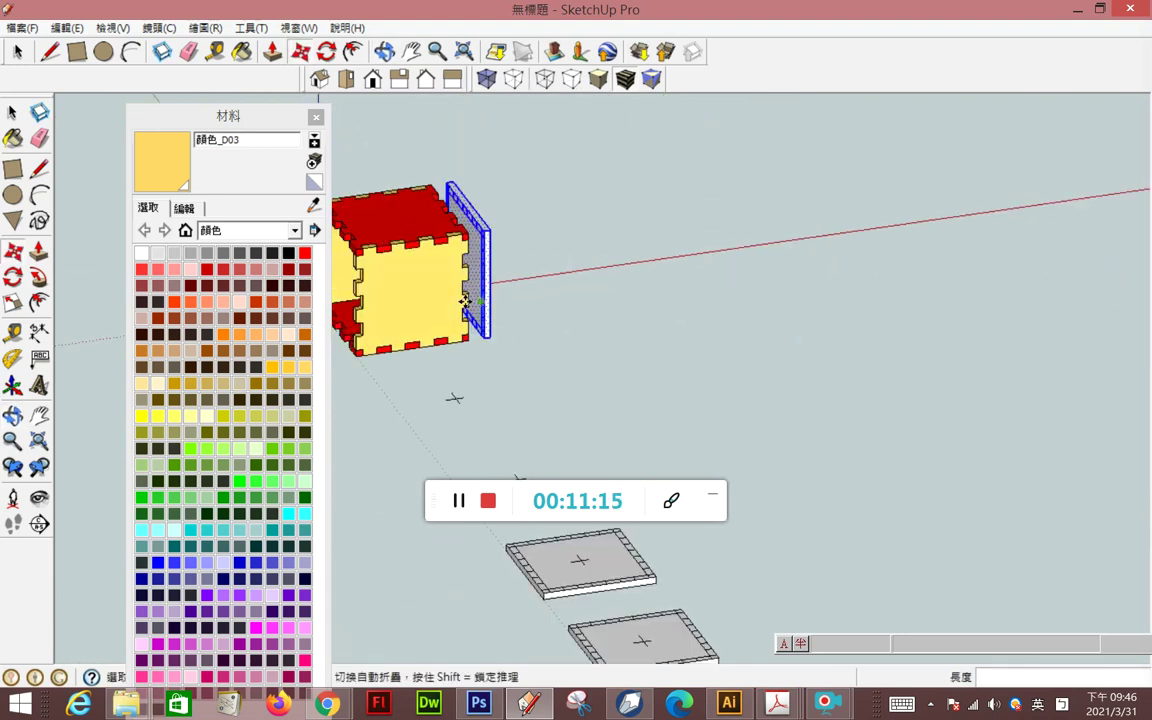
scroll(465, 300, "up", 3)
scroll(465, 300, "up", 2)
middle_click_drag(465, 300, 613, 292)
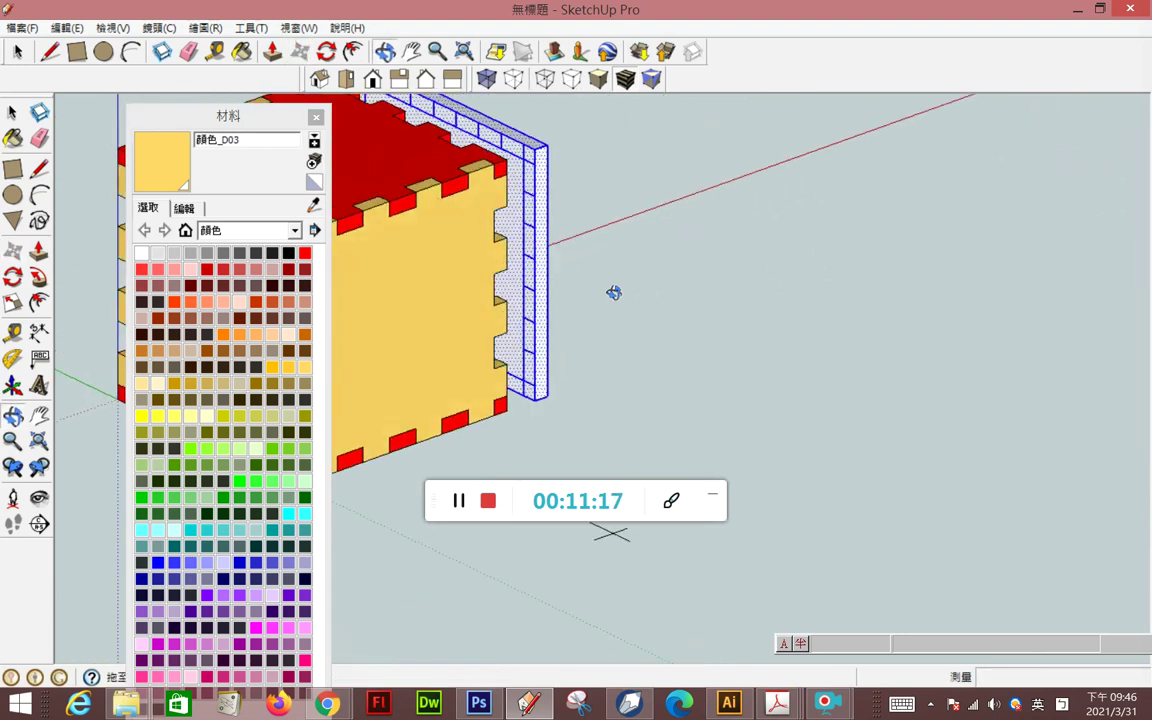
key("m")
left_click(10, 115)
left_click(589, 286)
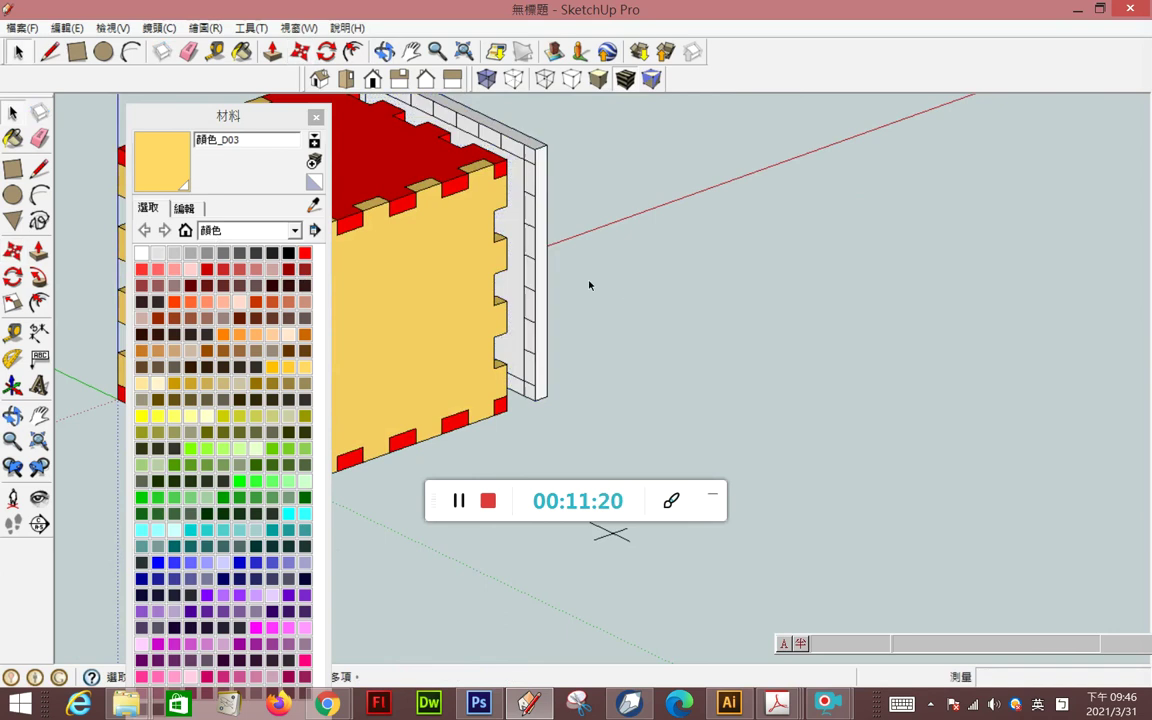
- Push alternate blocks on the white plate's right edge in by 3 mm
left_click(39, 221)
left_click(527, 222)
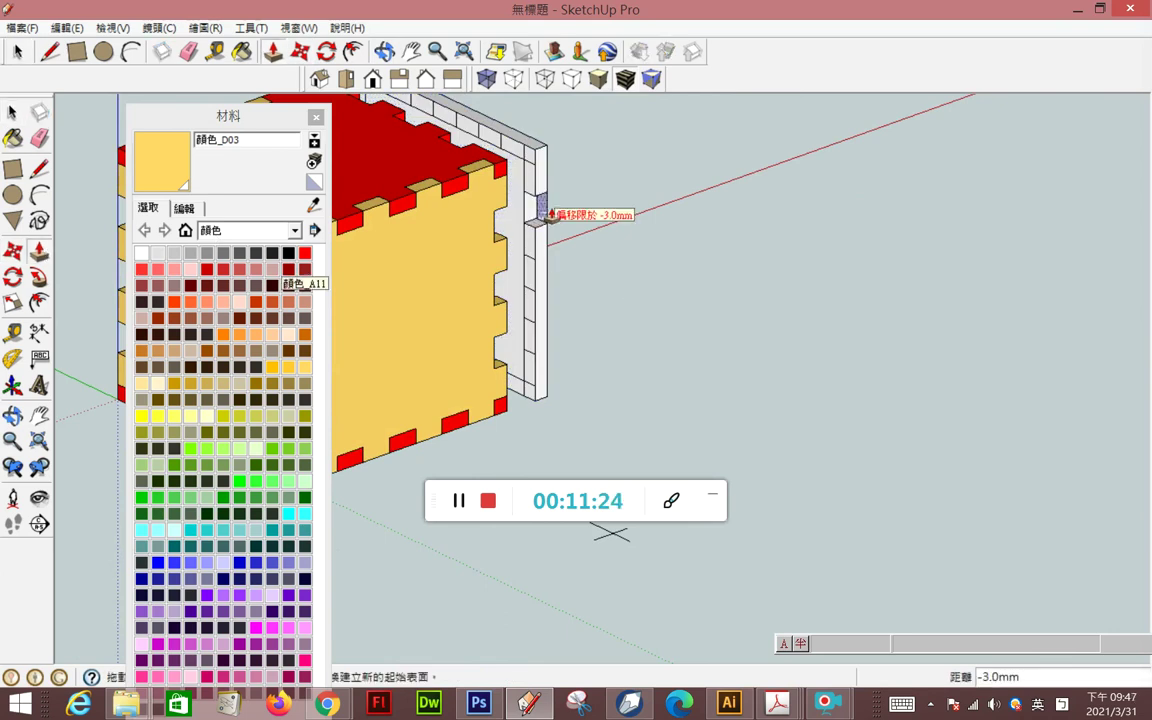
left_click(549, 214)
left_click(551, 279)
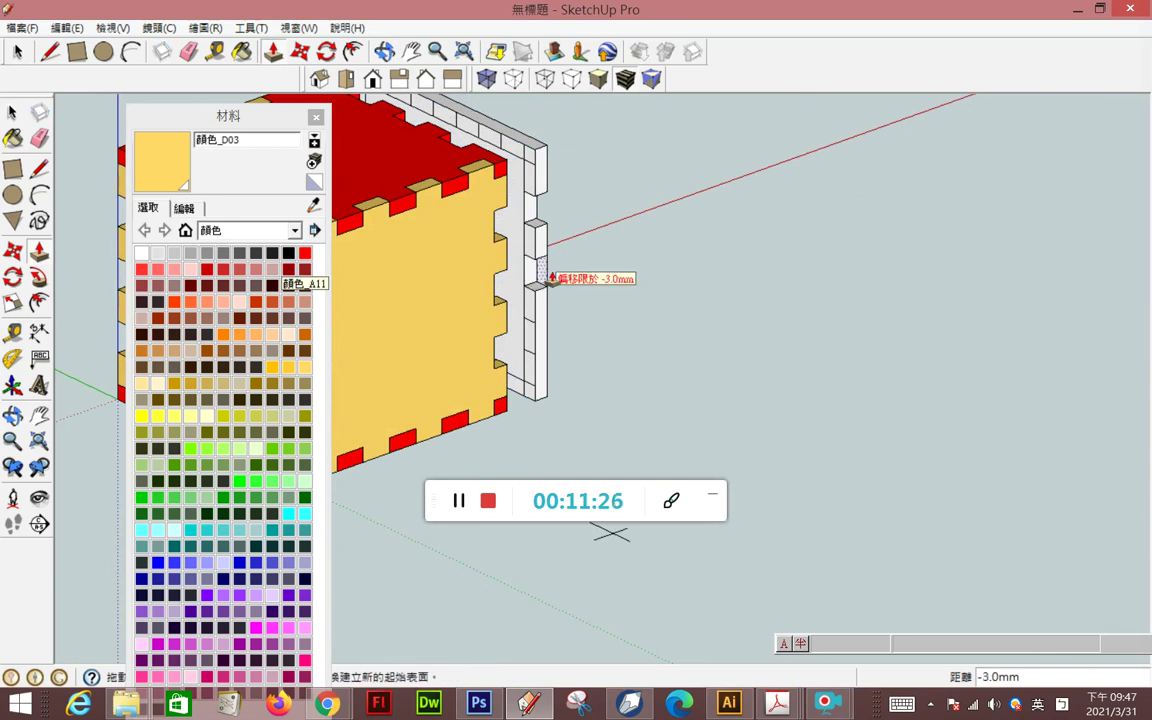
left_click(555, 338)
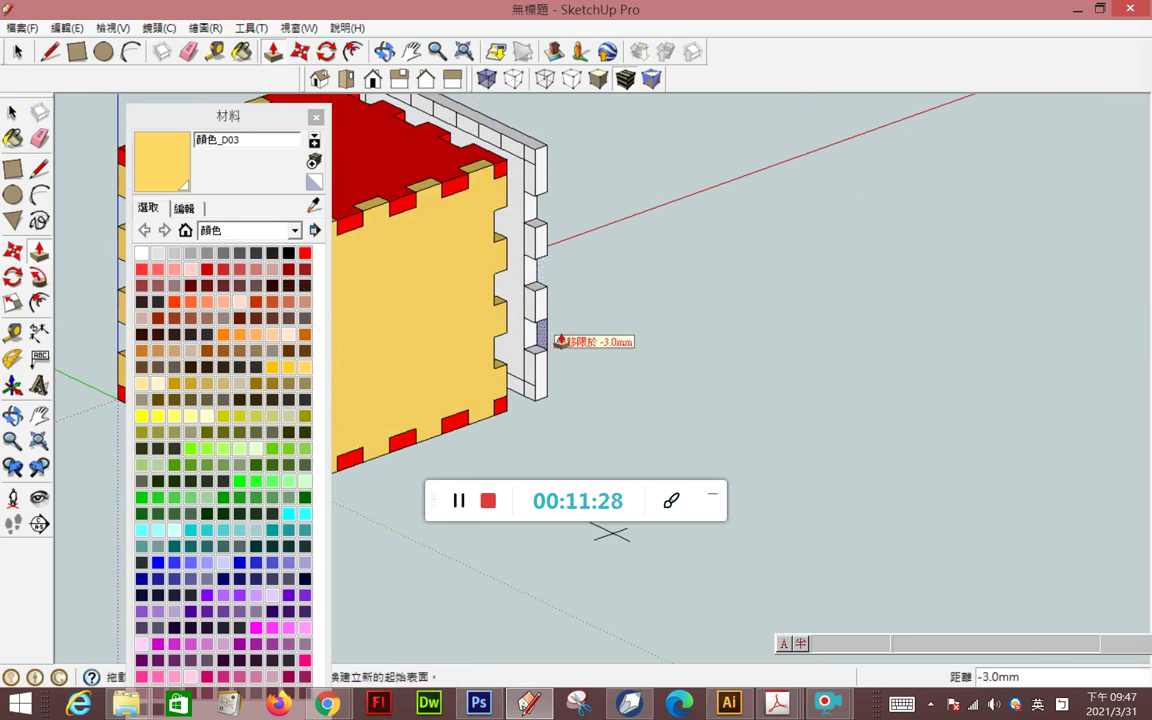
scroll(568, 244, "down", 3)
scroll(563, 241, "down", 1)
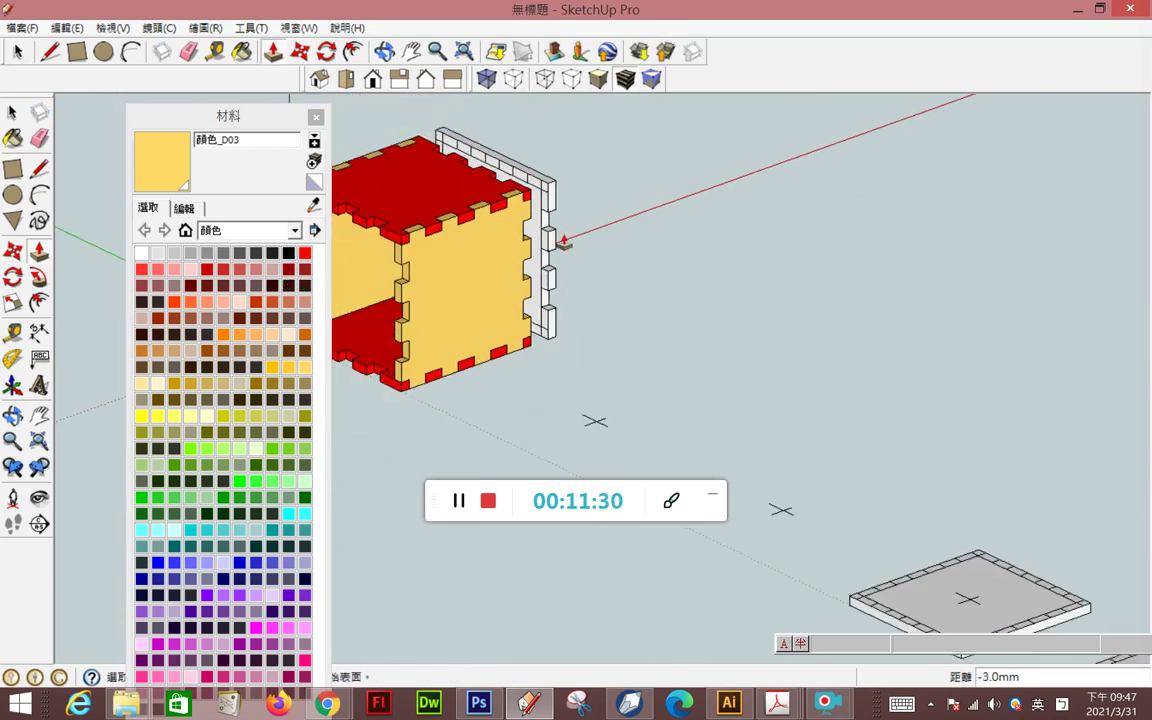
- Recess the dotted corner face and the post's top block 3 mm each
left_click(531, 172)
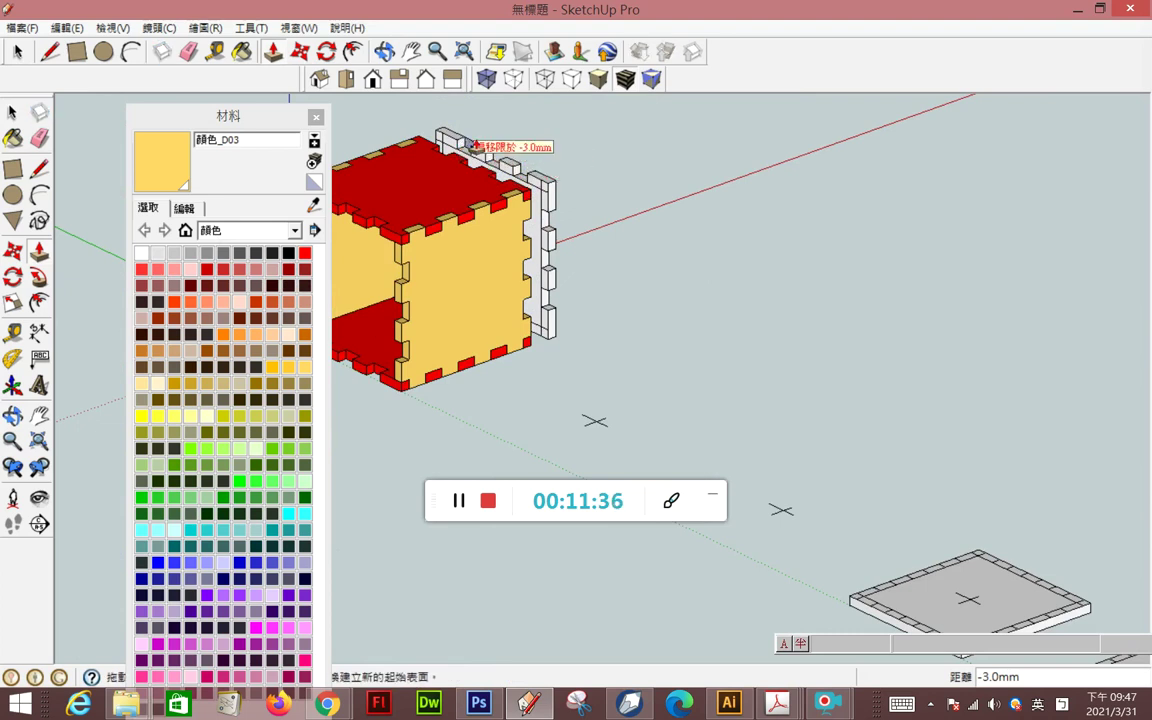
key("space")
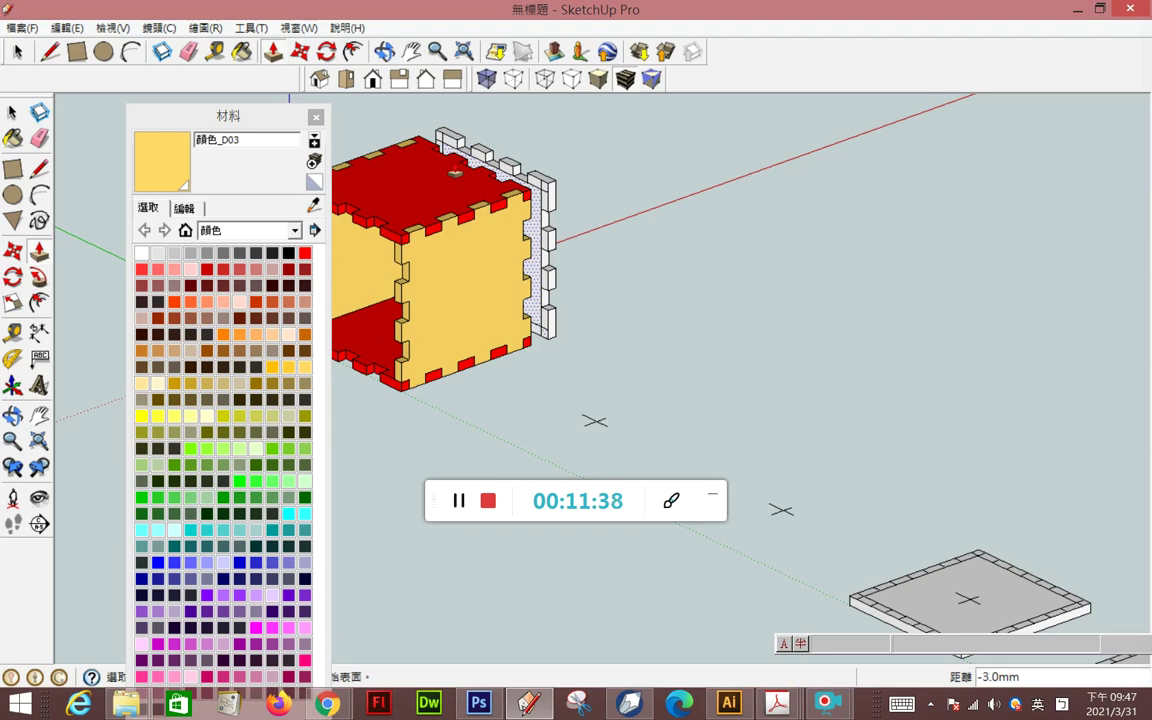
scroll(455, 170, "up", 1)
scroll(455, 170, "up", 1)
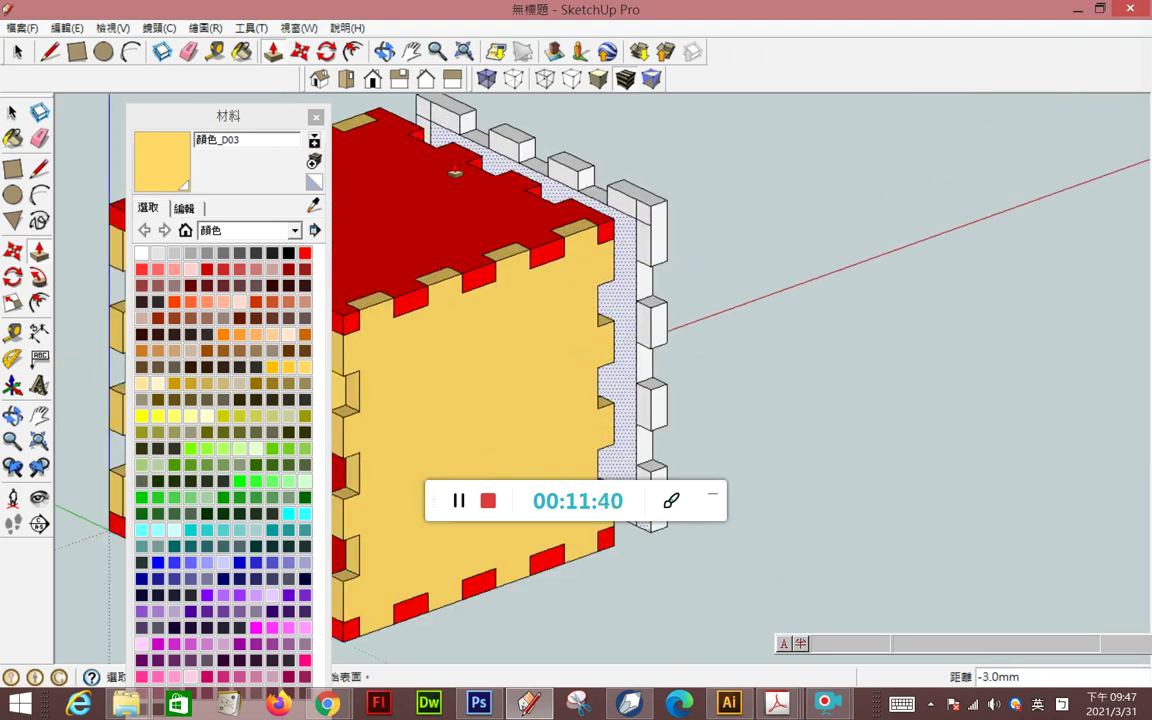
scroll(497, 208, "up", 2)
middle_click_drag(497, 208, 625, 230)
key("p")
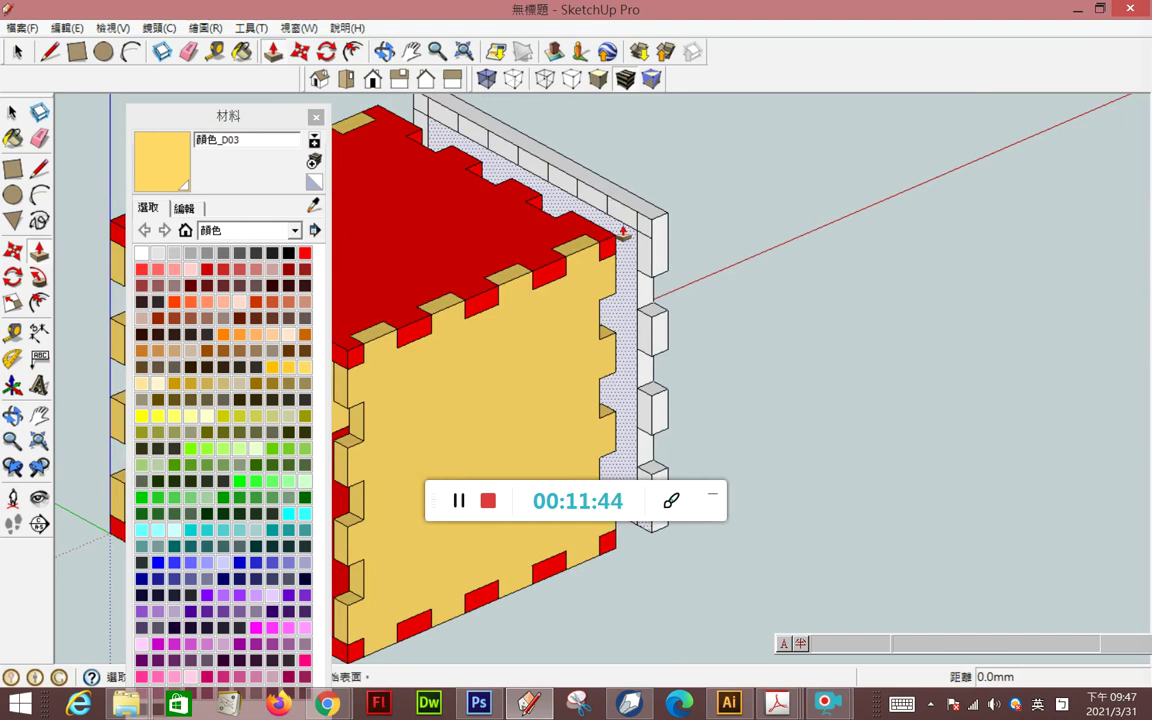
left_click(625, 230)
left_click(653, 215)
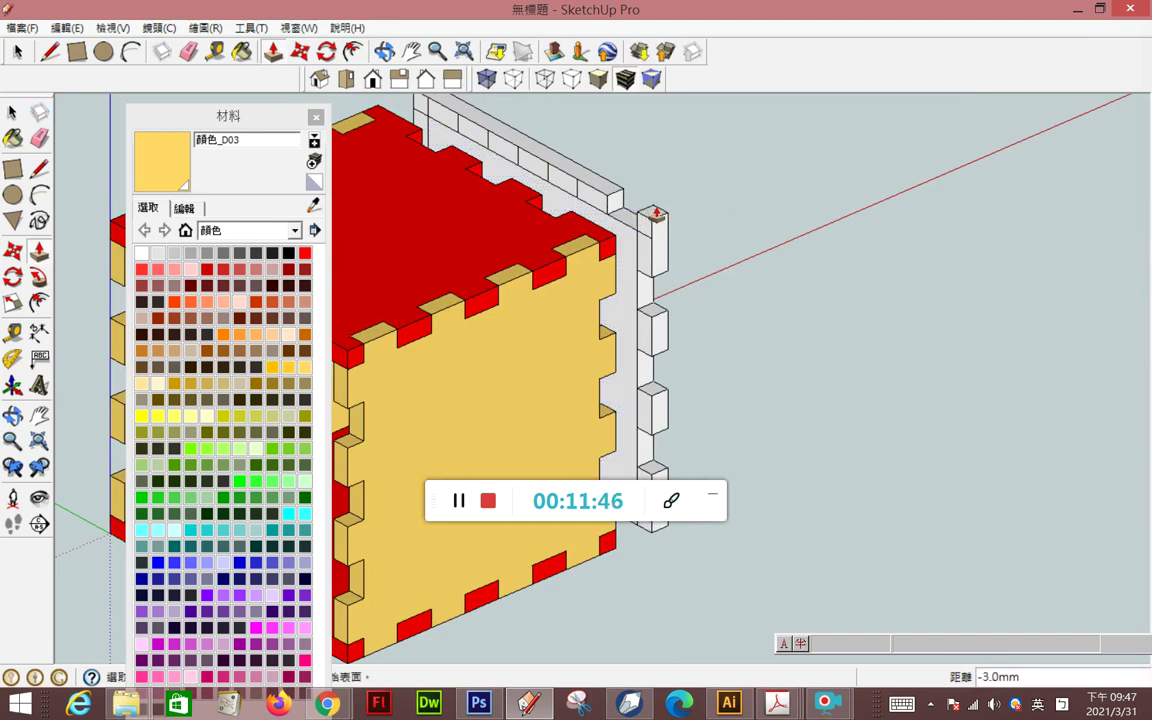
left_click(651, 220)
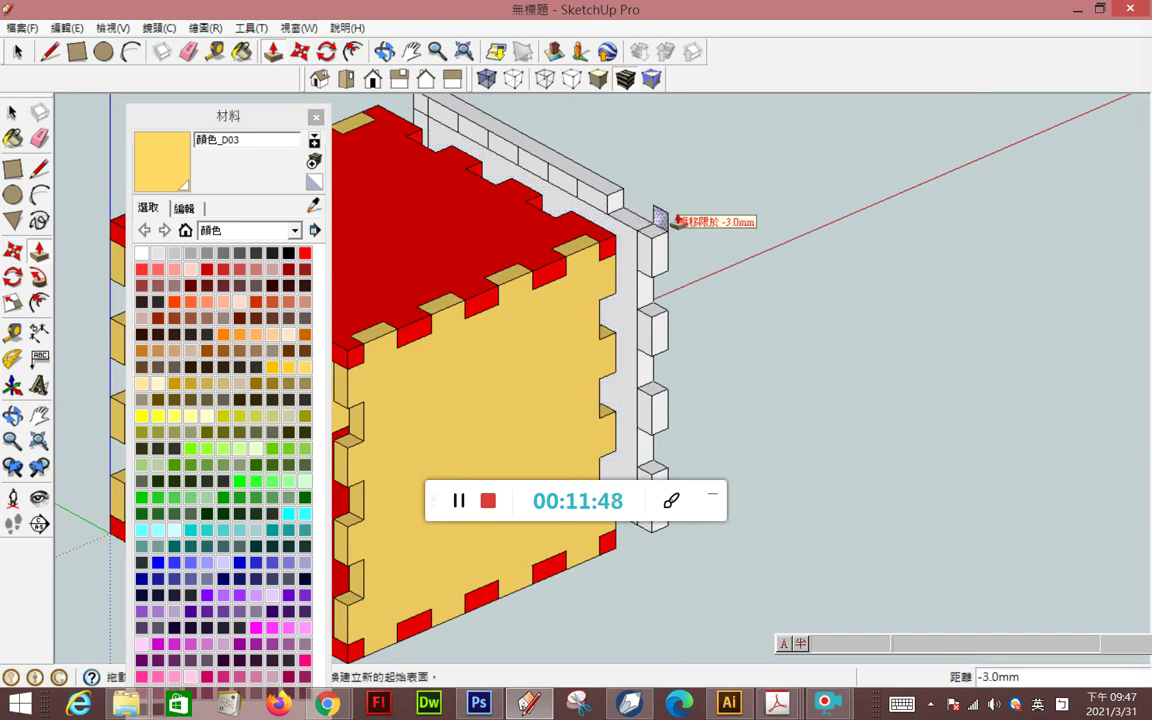
left_click(650, 222)
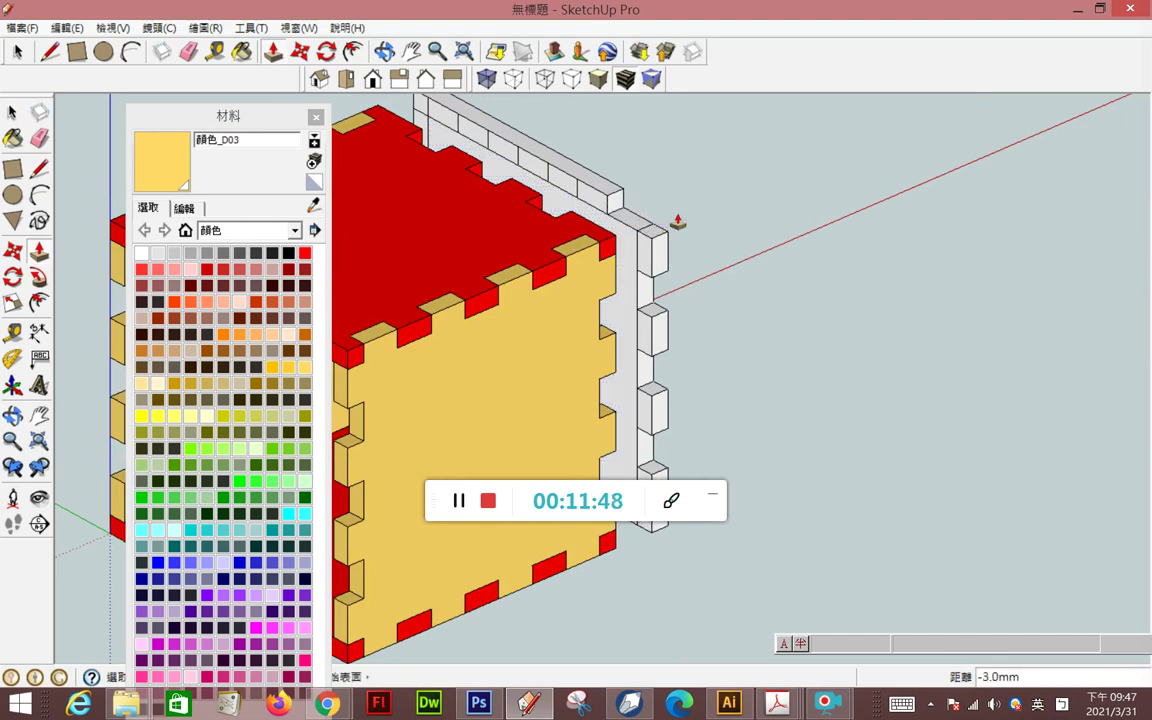
- Recess four more top-edge segments 3 mm by repeating the push
double_click(548, 172)
double_click(500, 138)
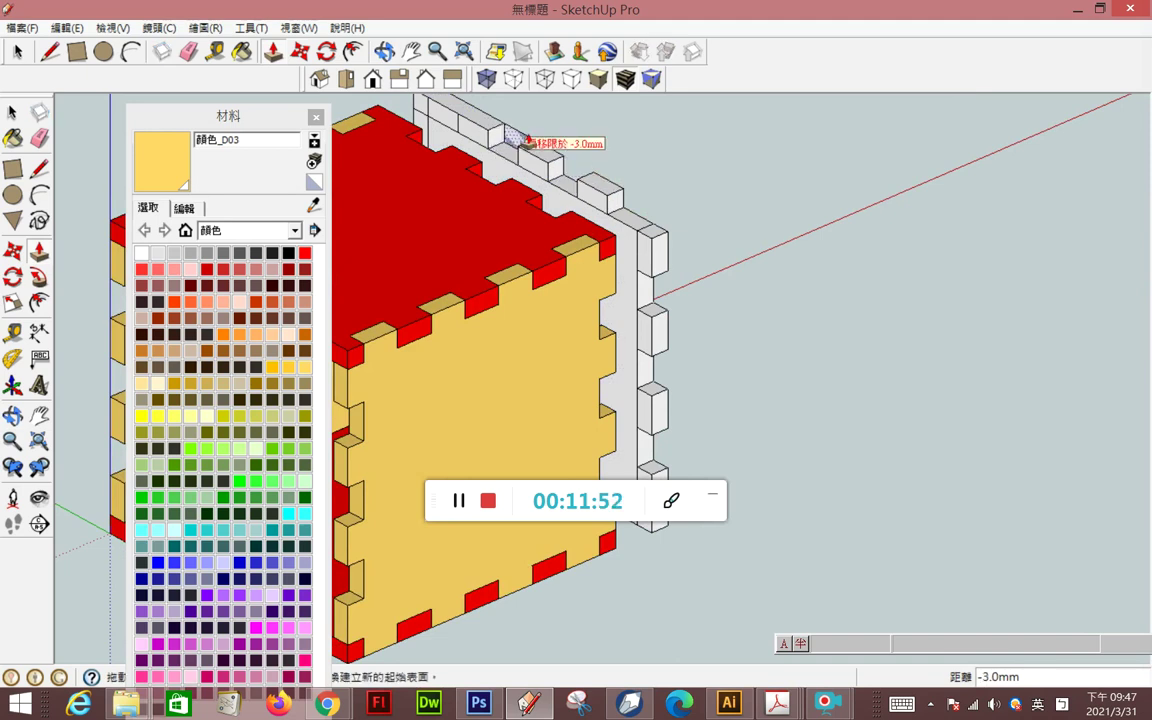
double_click(440, 120)
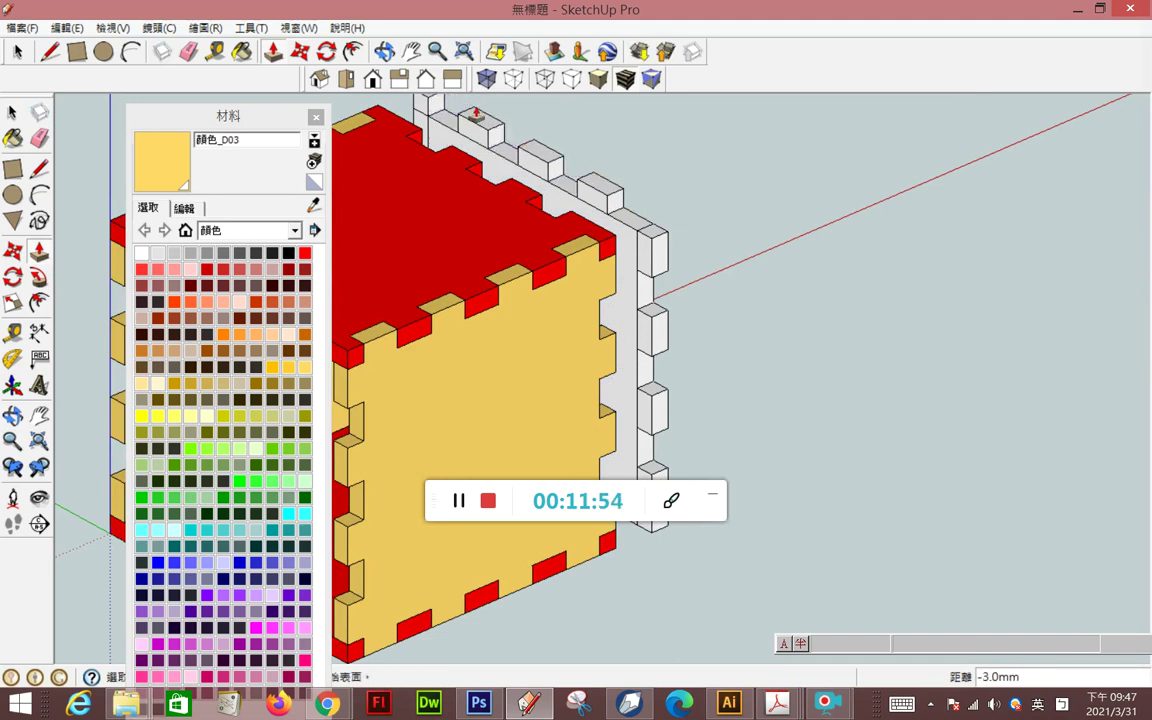
double_click(485, 135)
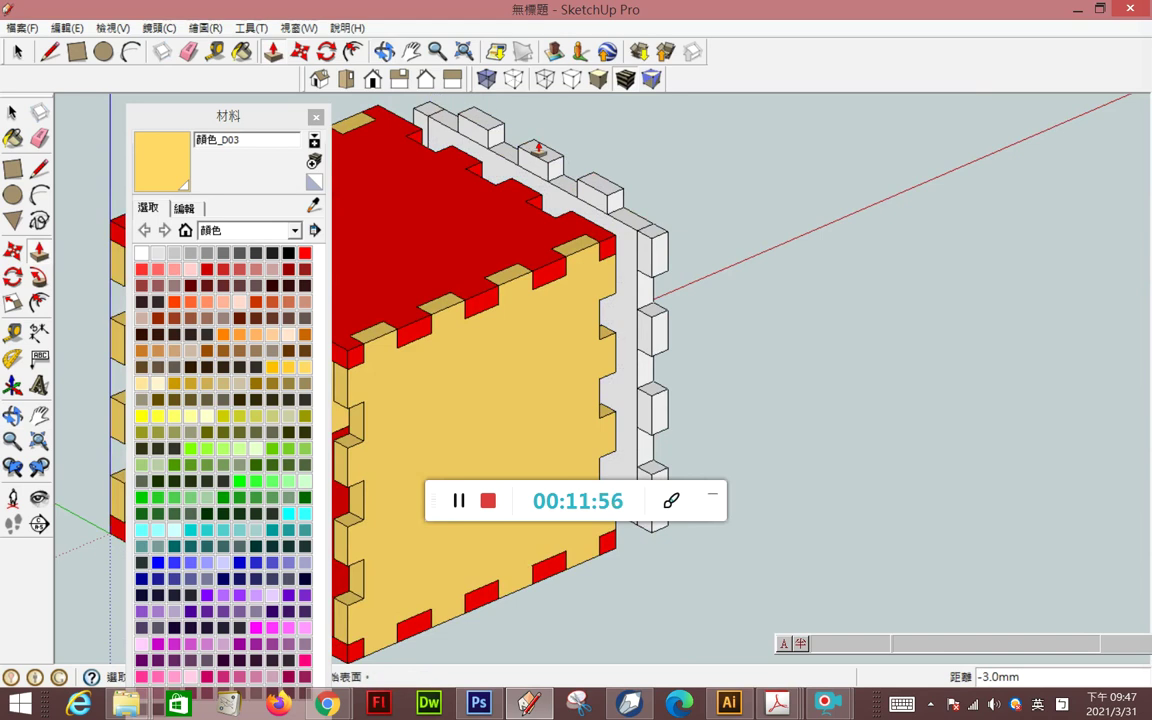
scroll(586, 140, "down", 3)
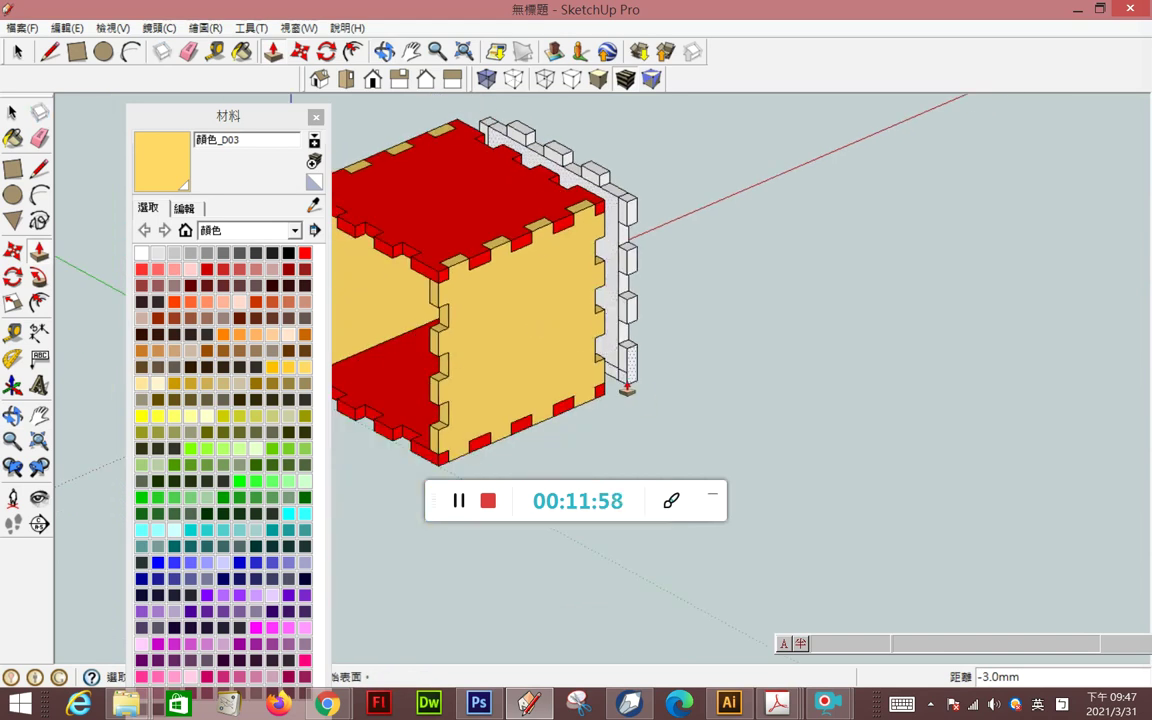
- Recess the upper alternate blocks on the white plate's left edge by 3 mm
mouse_move(676, 383)
middle_mouse_down()
mouse_move(840, 356)
mouse_move(350, 375)
mouse_move(761, 424)
mouse_move(320, 340)
mouse_move(346, 287)
middle_mouse_up()
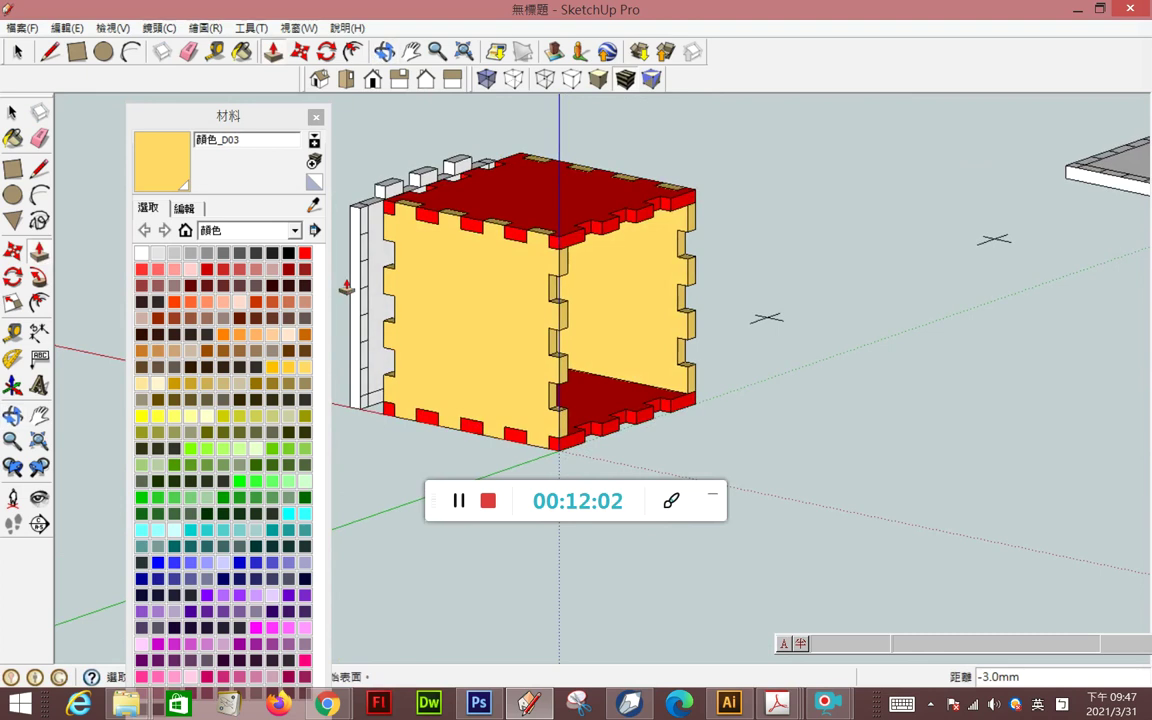
left_click(346, 287)
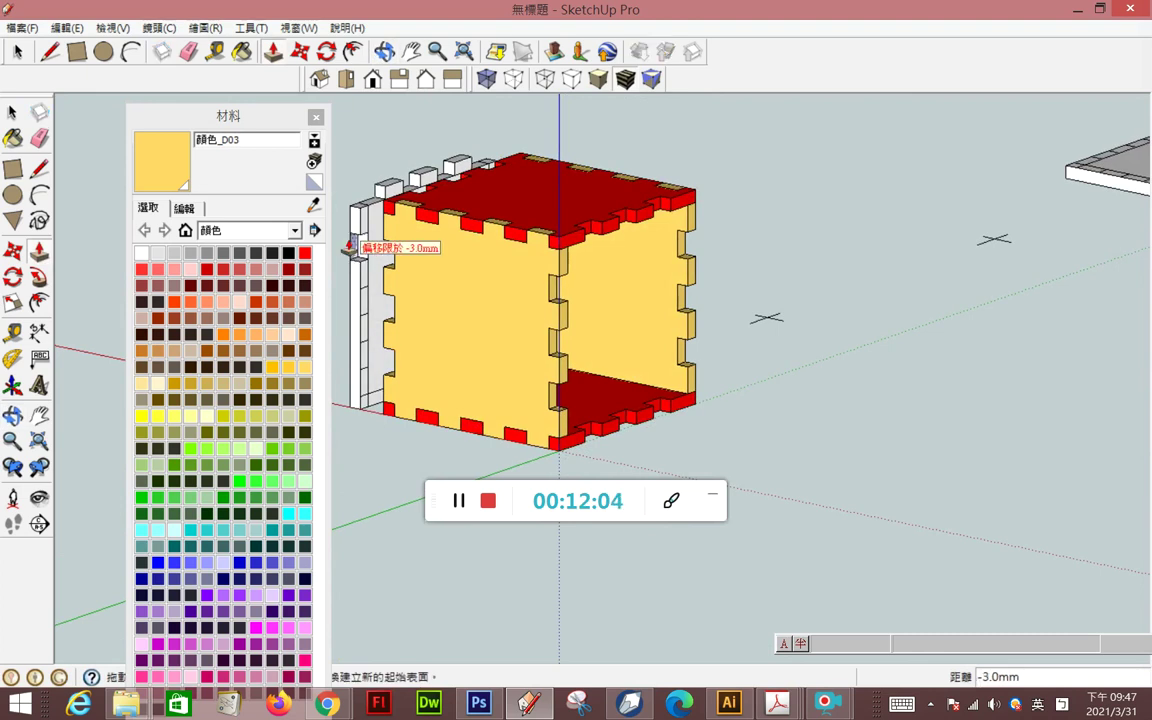
left_click(347, 245)
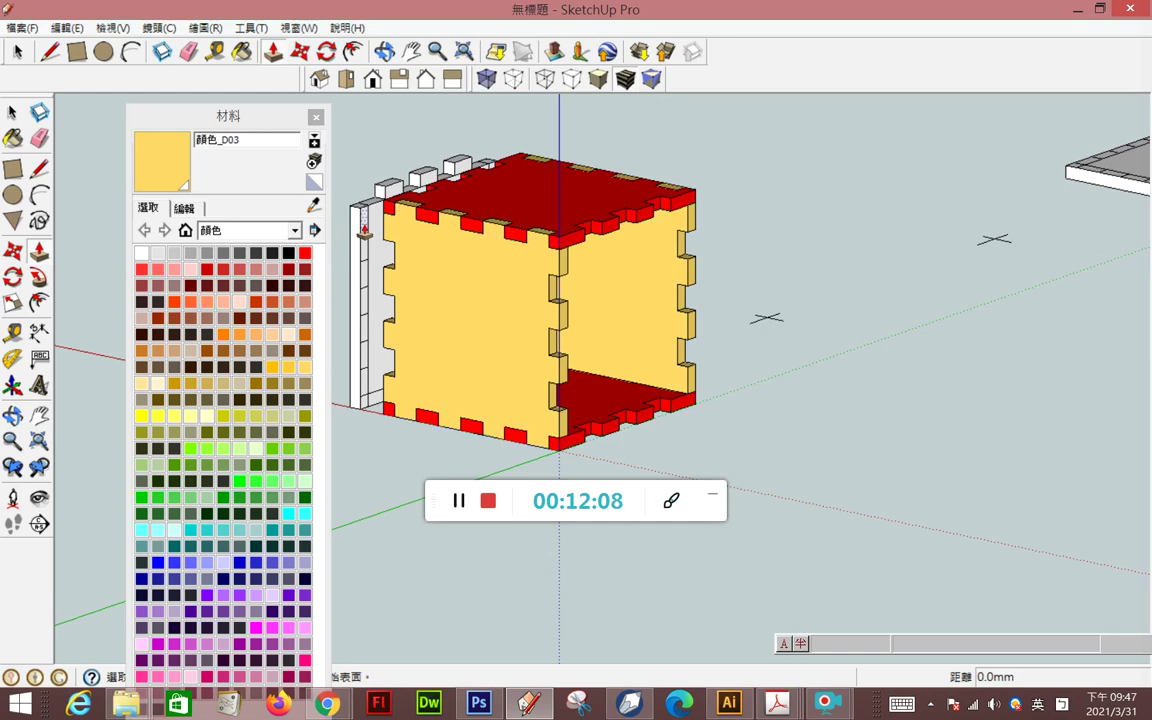
left_click(346, 228)
left_click(320, 250)
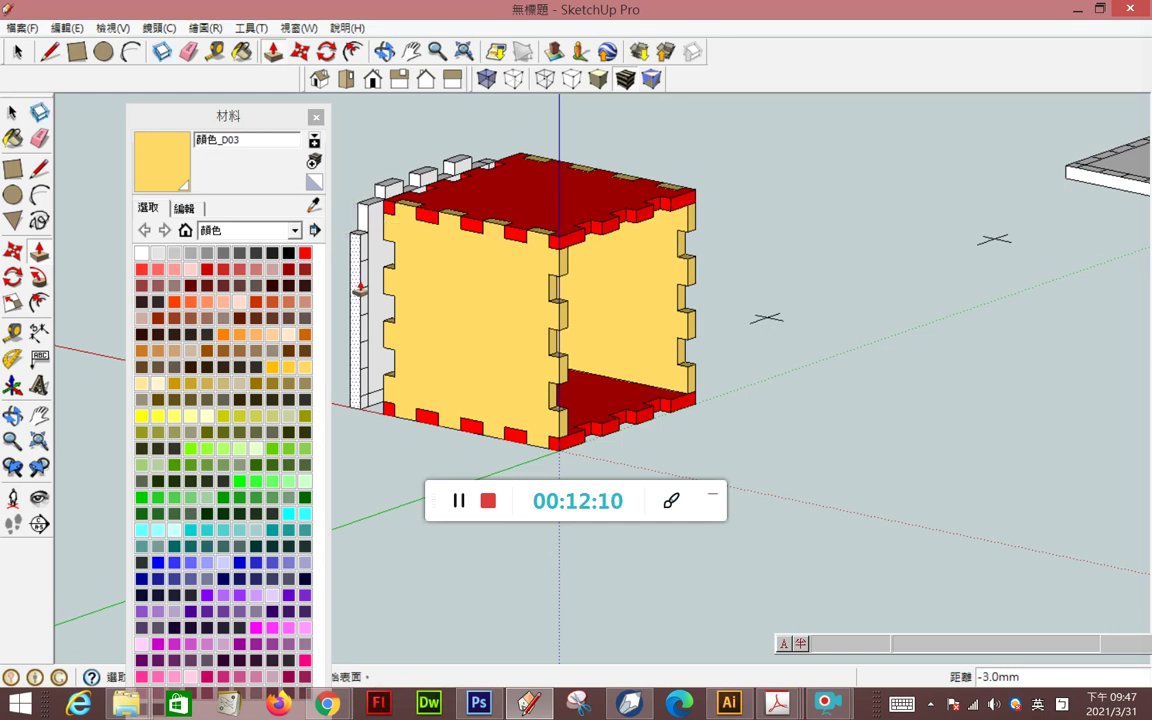
left_click(362, 287)
left_click(355, 290)
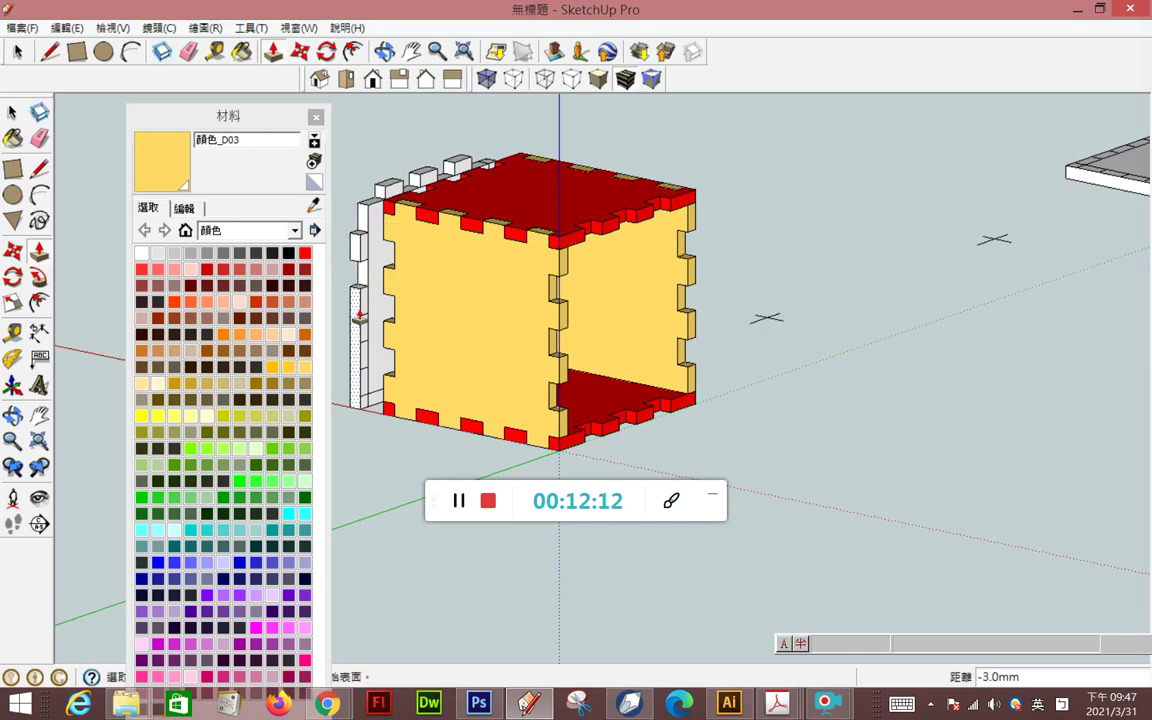
- Recess the lower left-edge blocks 3 mm, down to the bottom notch
left_click(362, 330)
left_click(362, 373)
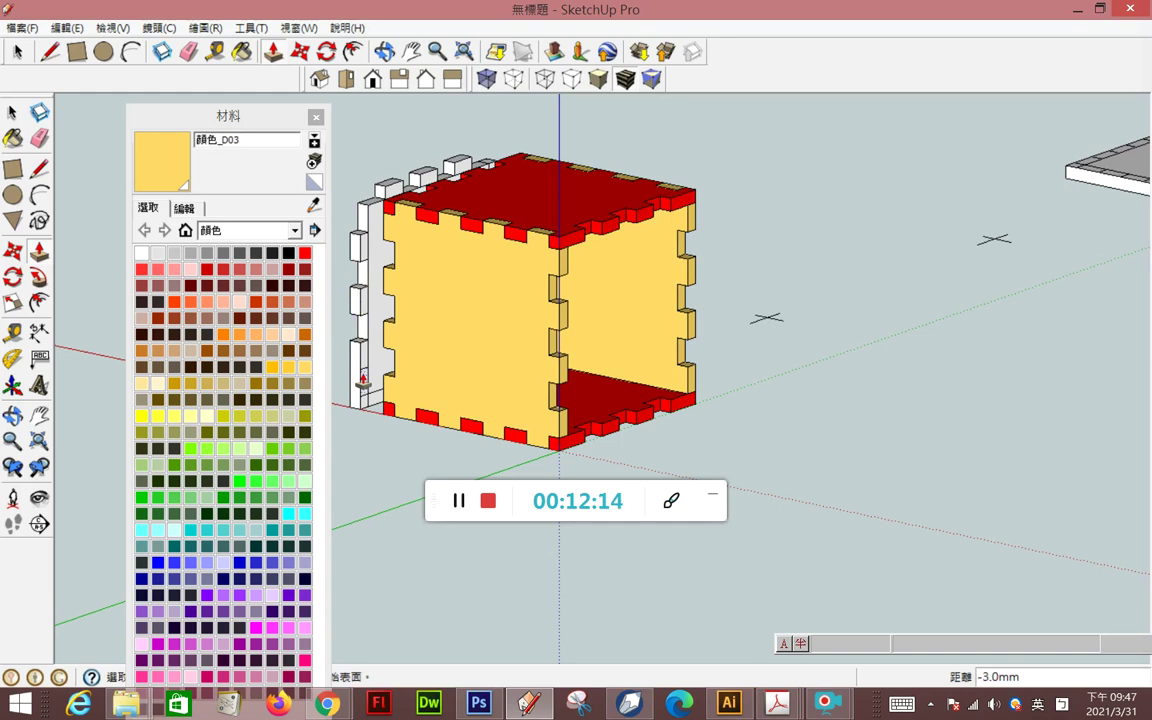
left_click(362, 388)
left_click(358, 392)
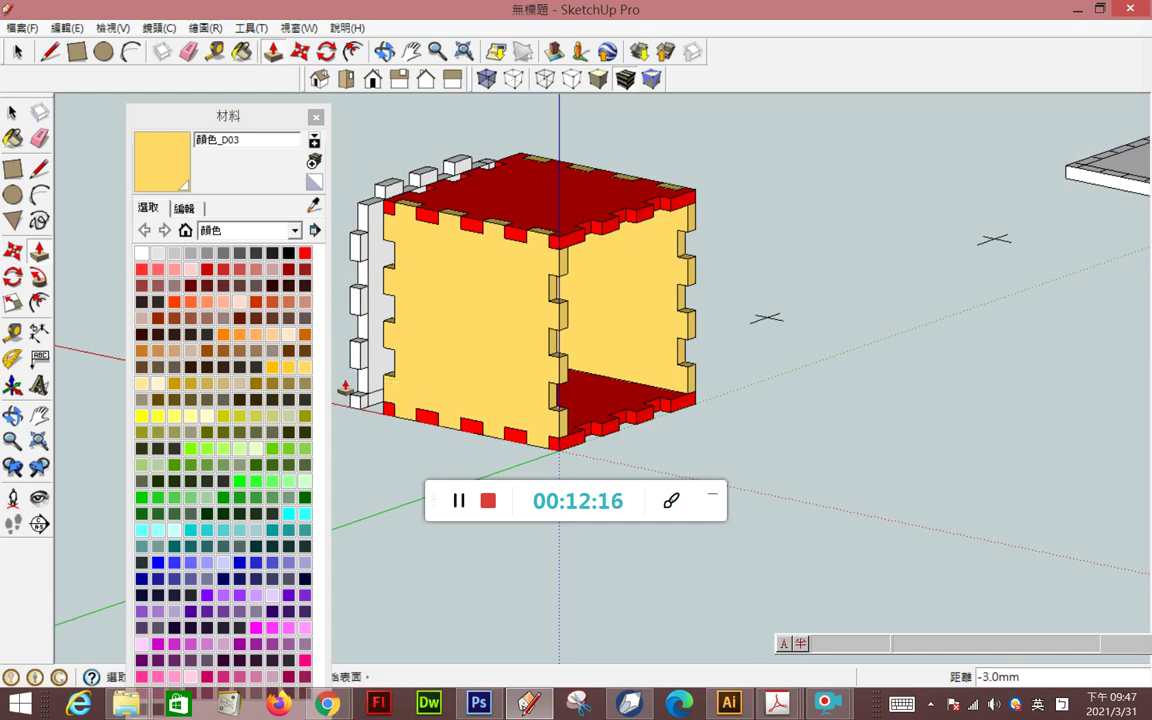
left_click(364, 405)
left_click(360, 402)
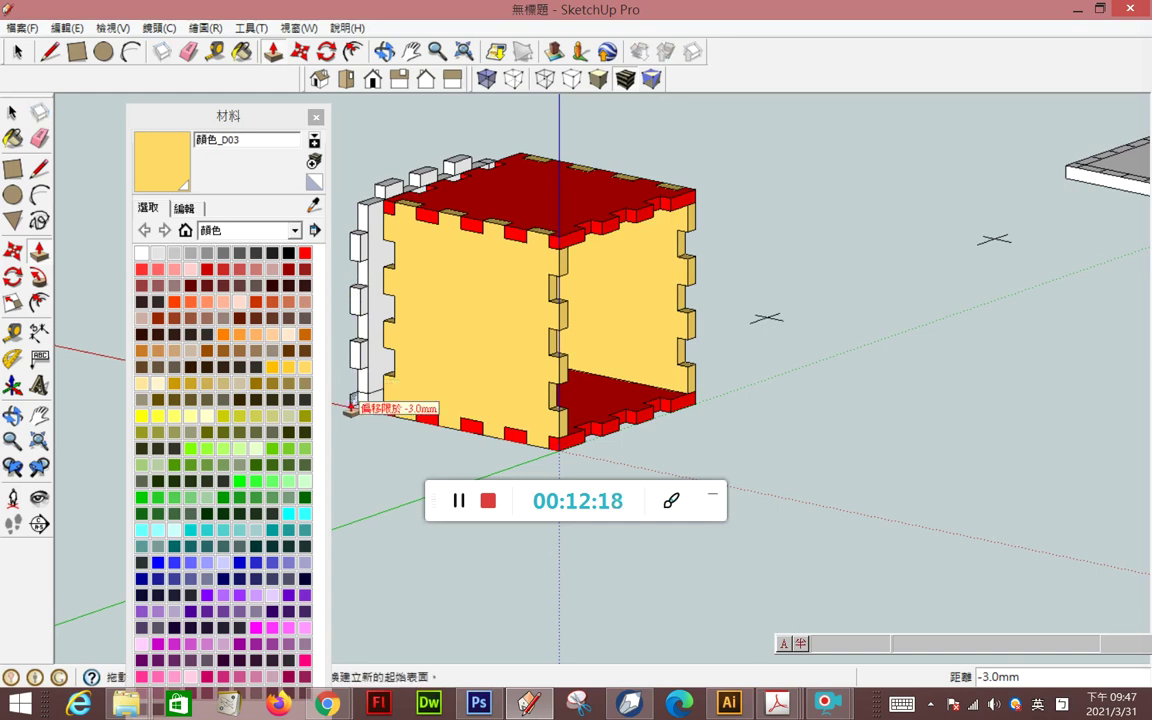
mouse_move(362, 330)
middle_mouse_down()
mouse_move(381, 178)
mouse_move(452, 368)
middle_mouse_up()
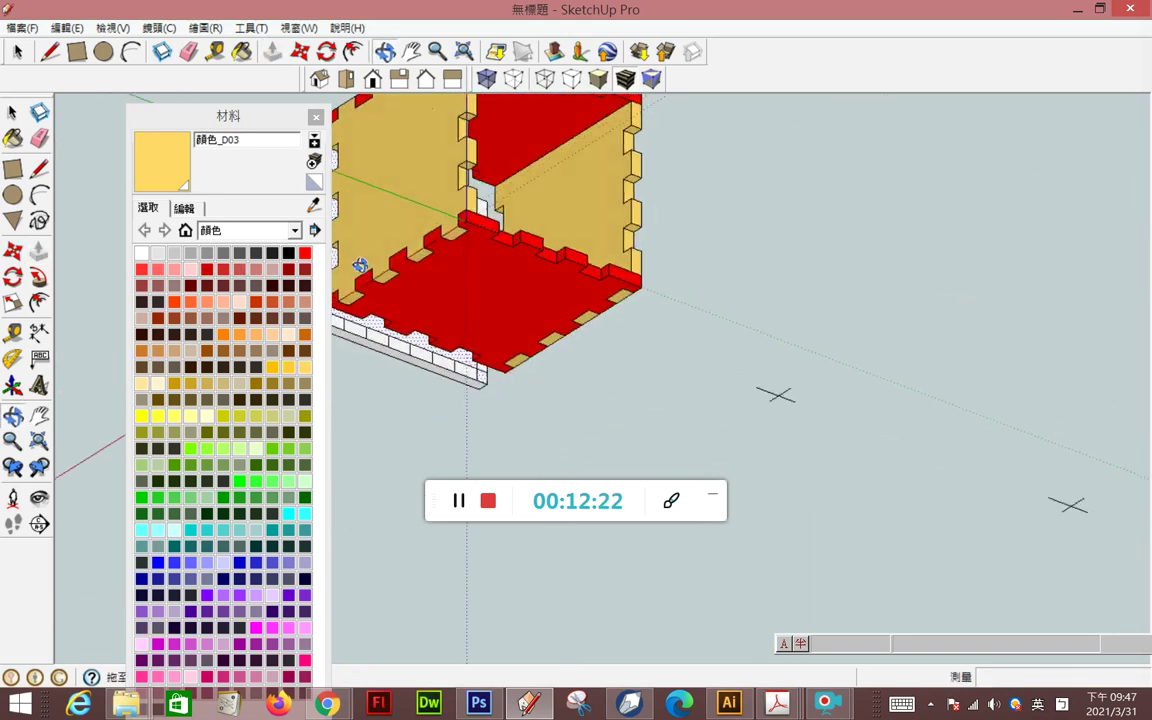
- Push five alternating bottom-edge blocks of the white plate in by 3 mm
scroll(378, 320, "up", 2)
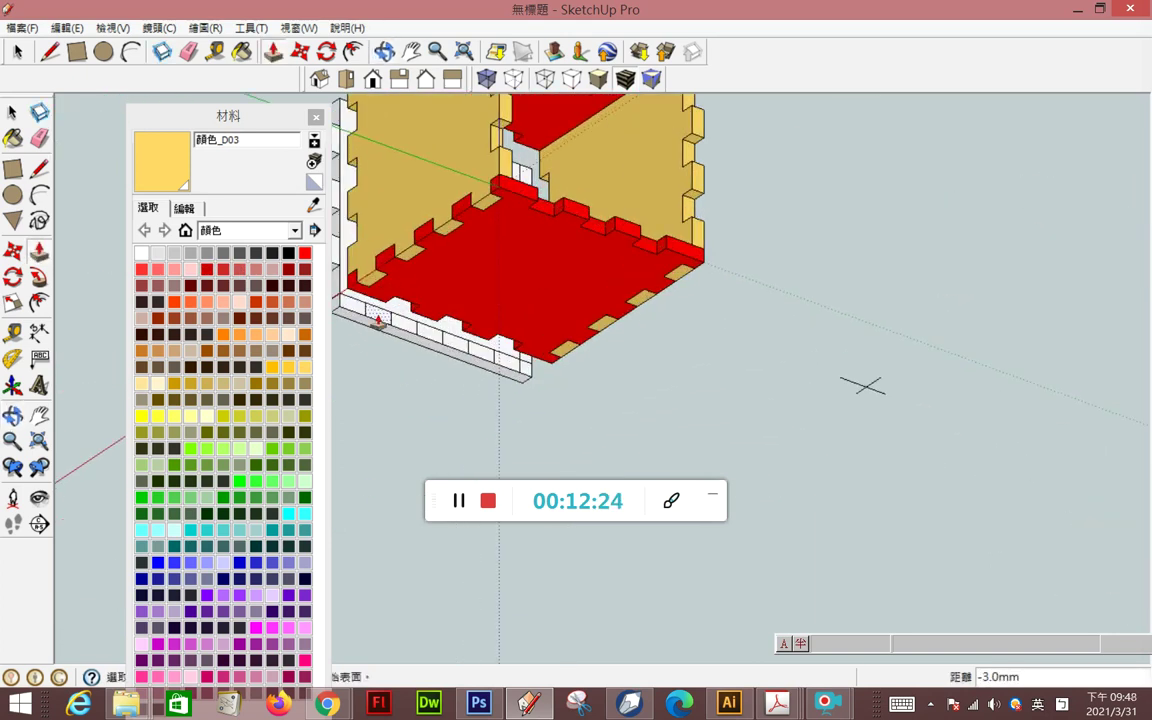
double_click(378, 320)
double_click(402, 332)
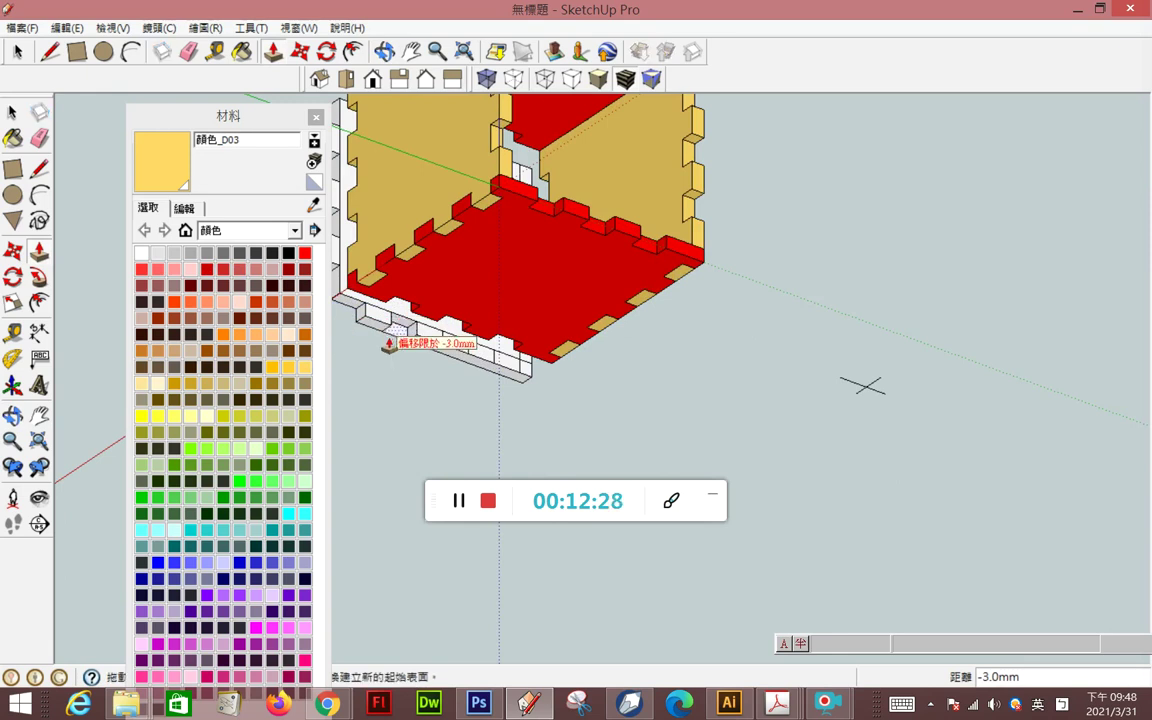
double_click(458, 348)
left_click(503, 375)
left_click(504, 378)
left_click(510, 380)
left_click(509, 384)
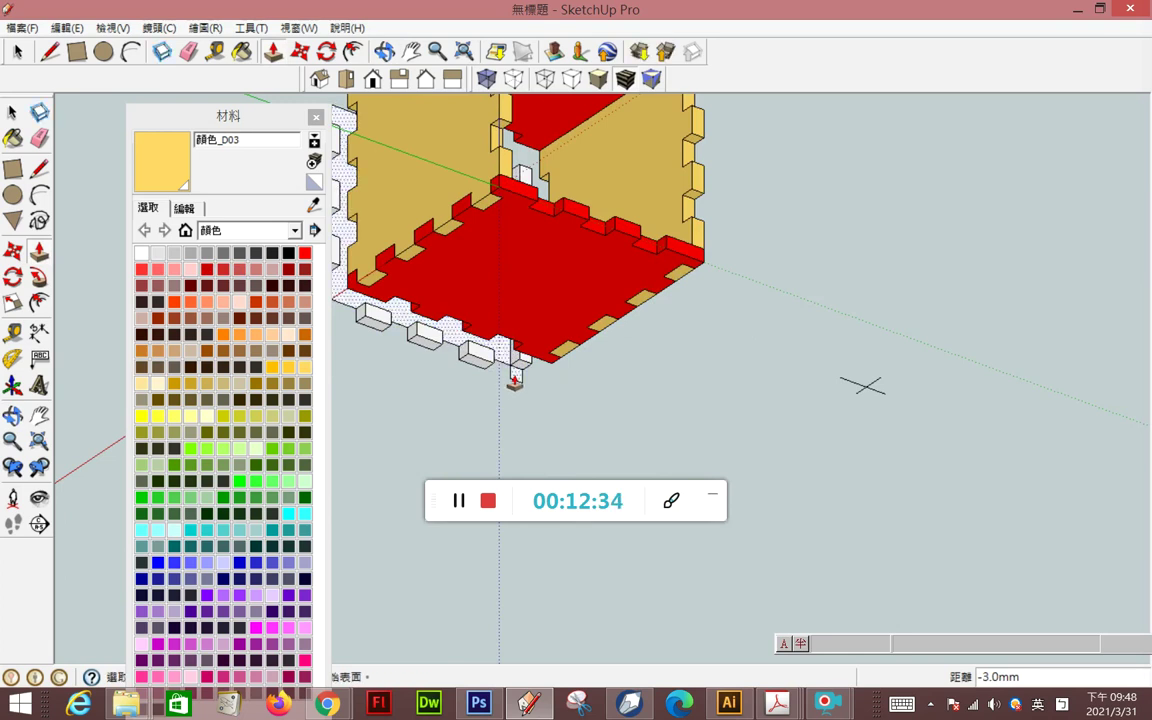
left_click(39, 138)
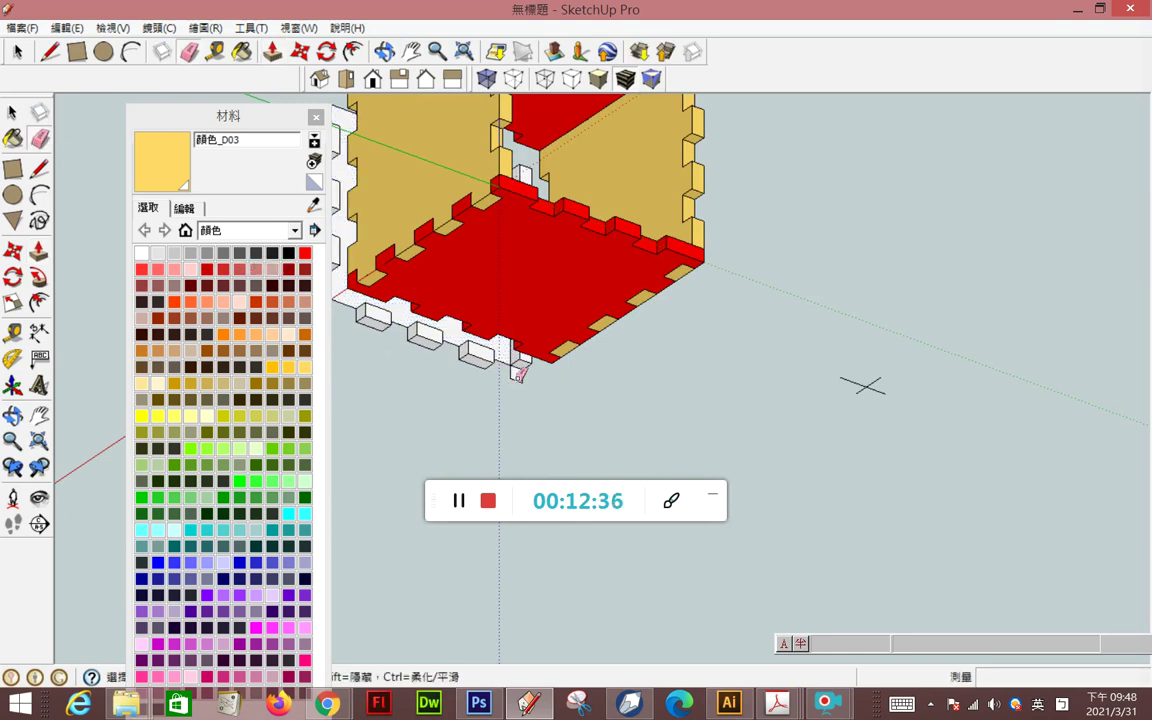
scroll(531, 384, "down", 2)
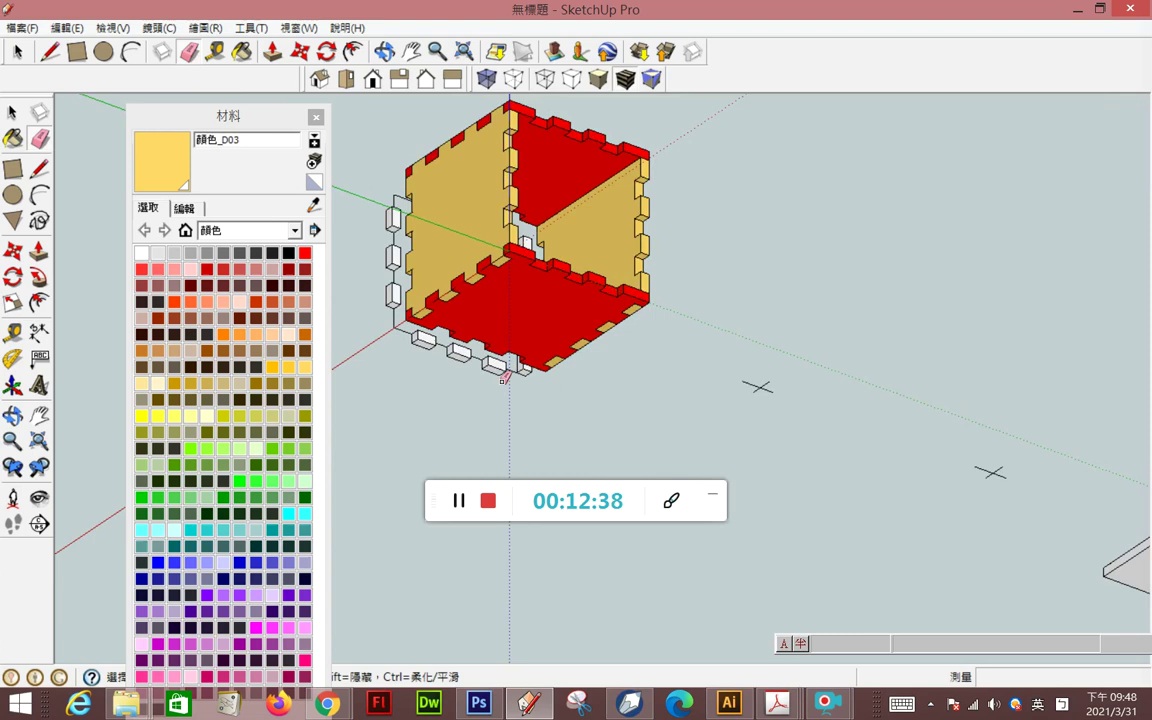
- Orbit and zoom toward the box's open side with the Line tool ready
middle_click_drag(493, 374, 594, 442)
mouse_move(391, 249)
middle_mouse_down()
mouse_move(602, 397)
mouse_move(707, 360)
middle_mouse_up()
scroll(769, 367, "up", 3)
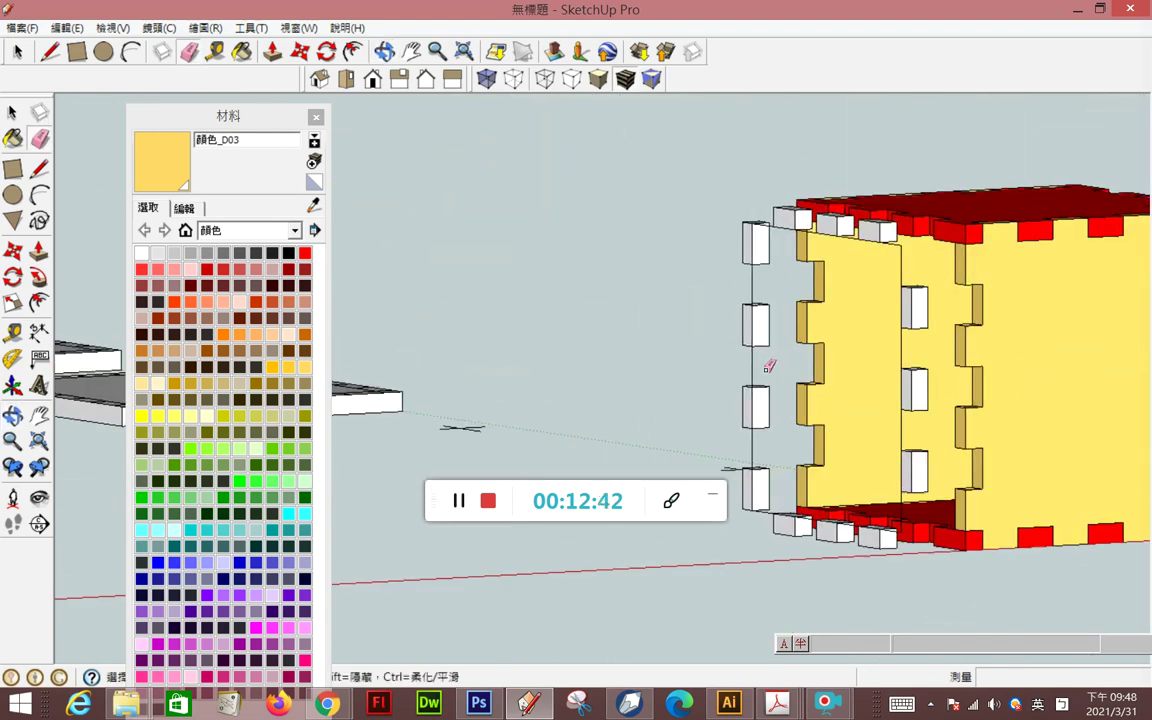
scroll(765, 360, "up", 2)
left_click(39, 168)
middle_click_drag(968, 243, 630, 285)
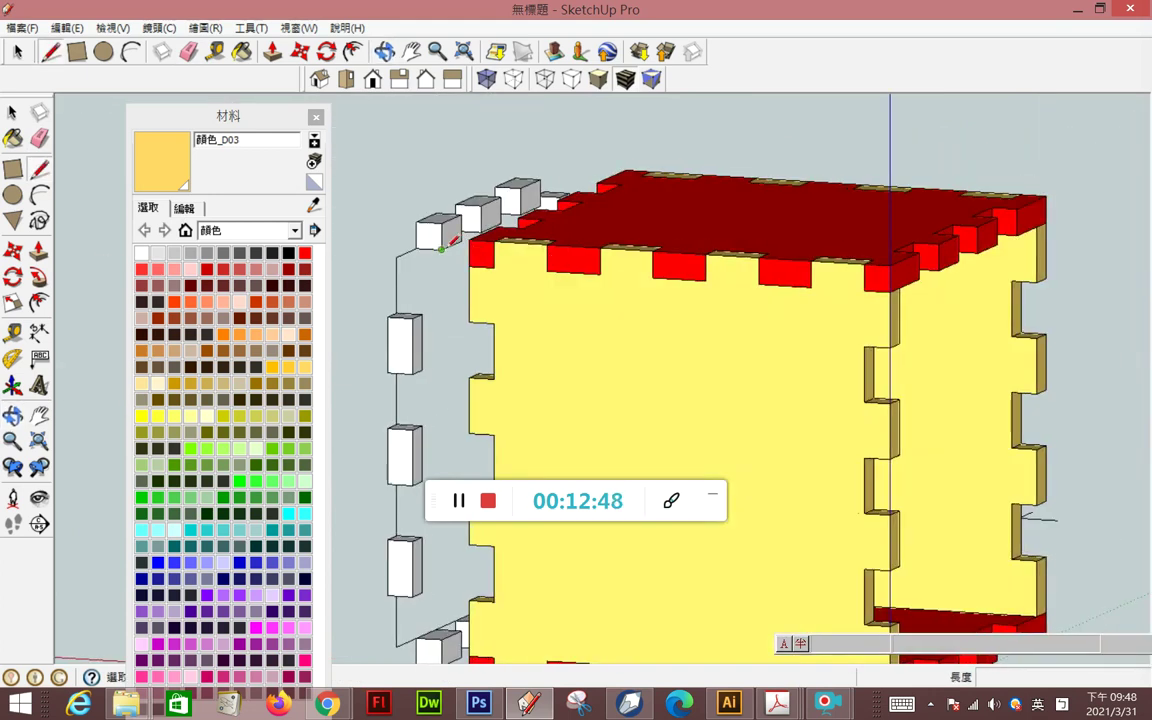
- Start a line at the top tab corner, check the red base from inside, then cancel it
left_click(397, 257)
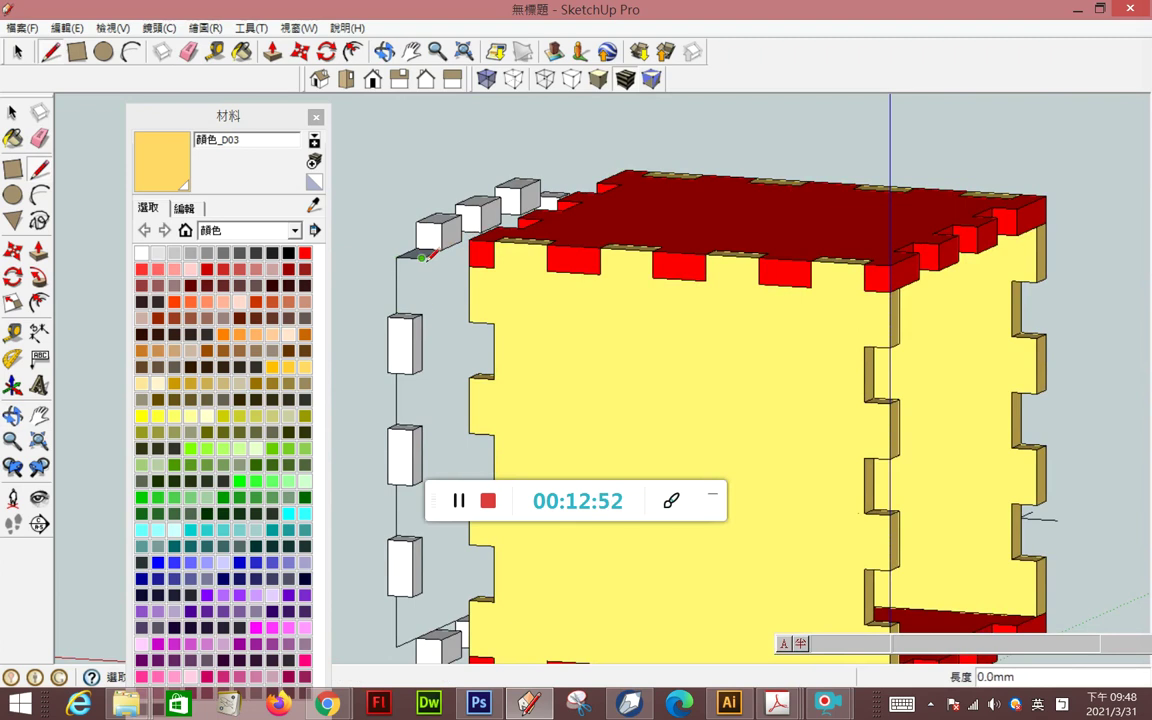
scroll(436, 370, "down", 2)
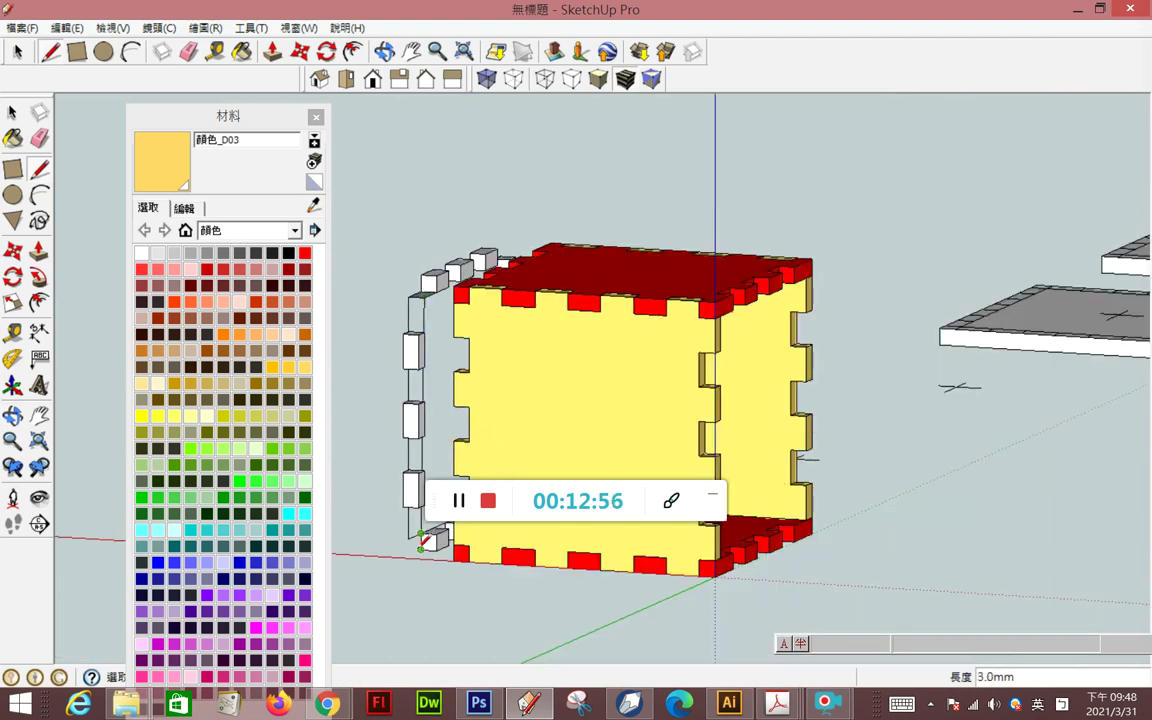
scroll(425, 543, "up", 3)
scroll(420, 540, "up", 2)
mouse_move(420, 540)
middle_mouse_down()
mouse_move(1003, 545)
mouse_move(998, 507)
middle_mouse_up()
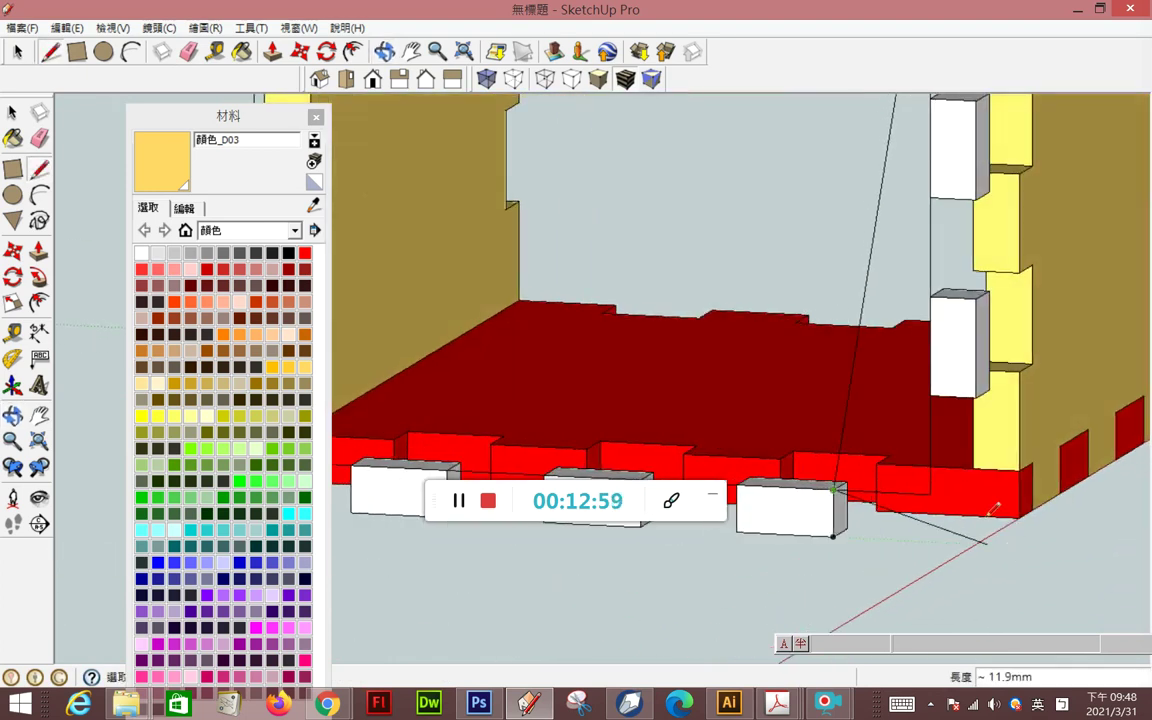
key("Escape")
- Draw a 44 mm edge along the side tabs from the tab corner
left_click(930, 493)
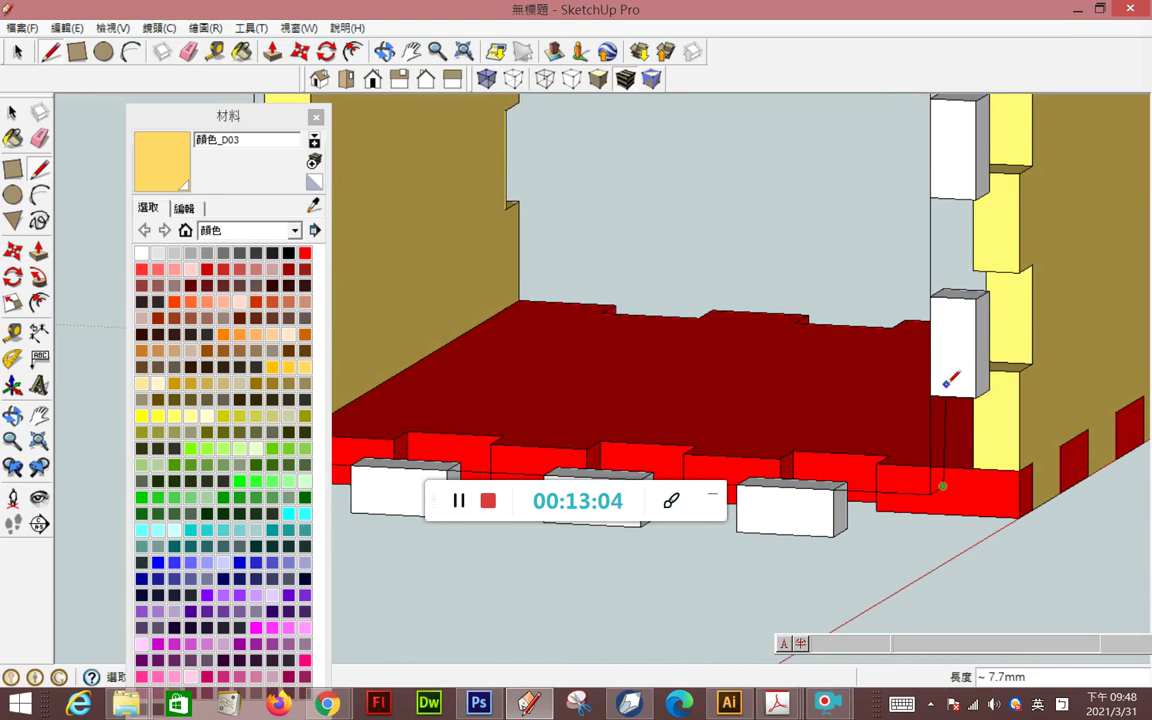
scroll(951, 380, "down", 3)
scroll(940, 220, "down", 3)
left_click(940, 209)
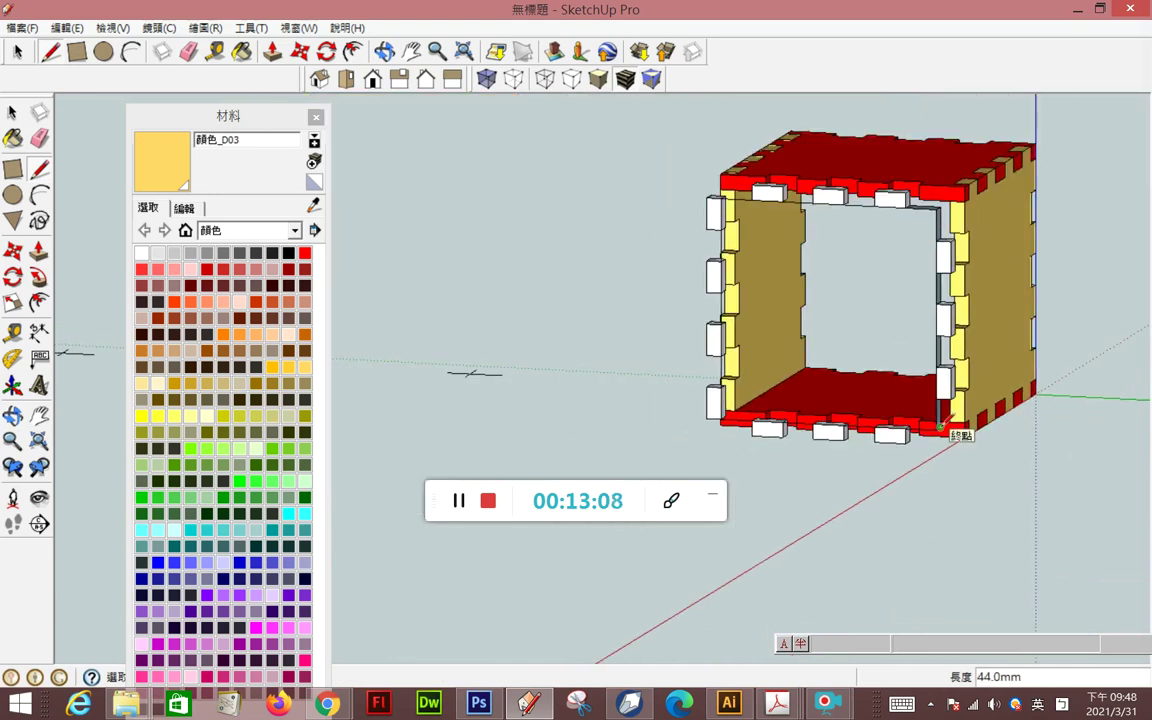
scroll(940, 423, "up", 3)
- Draw an edge along the bottom tabs starting from the base's corner
mouse_move(603, 372)
middle_mouse_down()
mouse_move(597, 394)
mouse_move(861, 468)
mouse_move(843, 427)
middle_mouse_up()
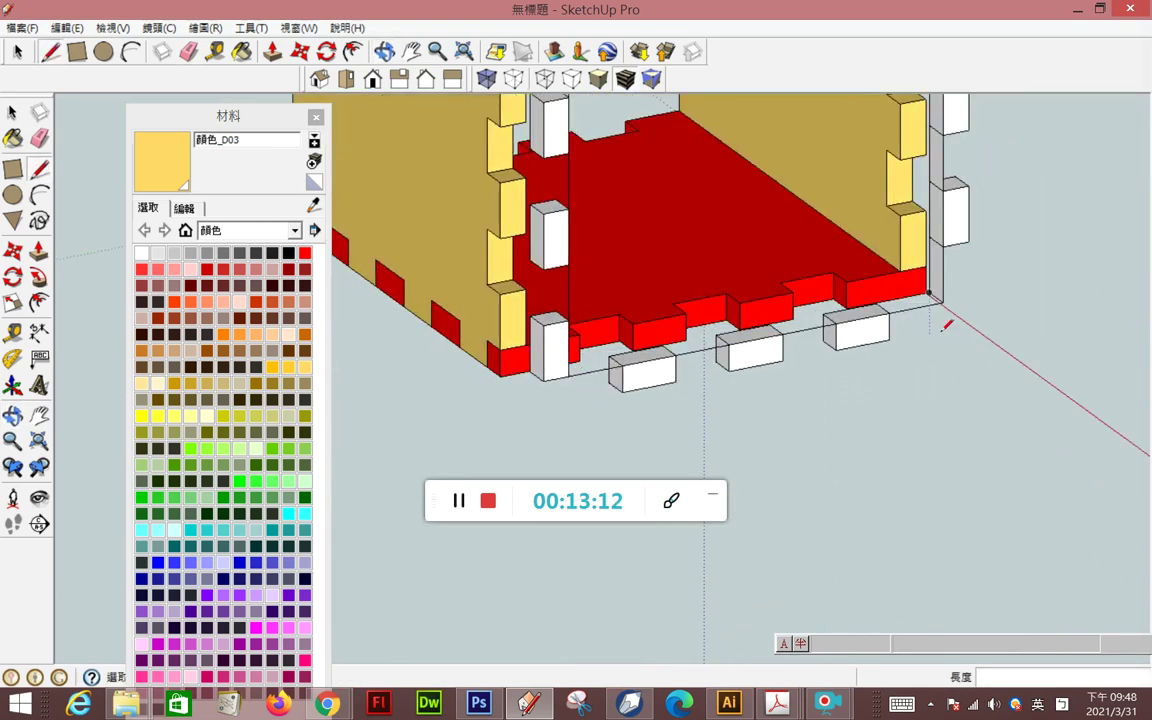
left_click(929, 292)
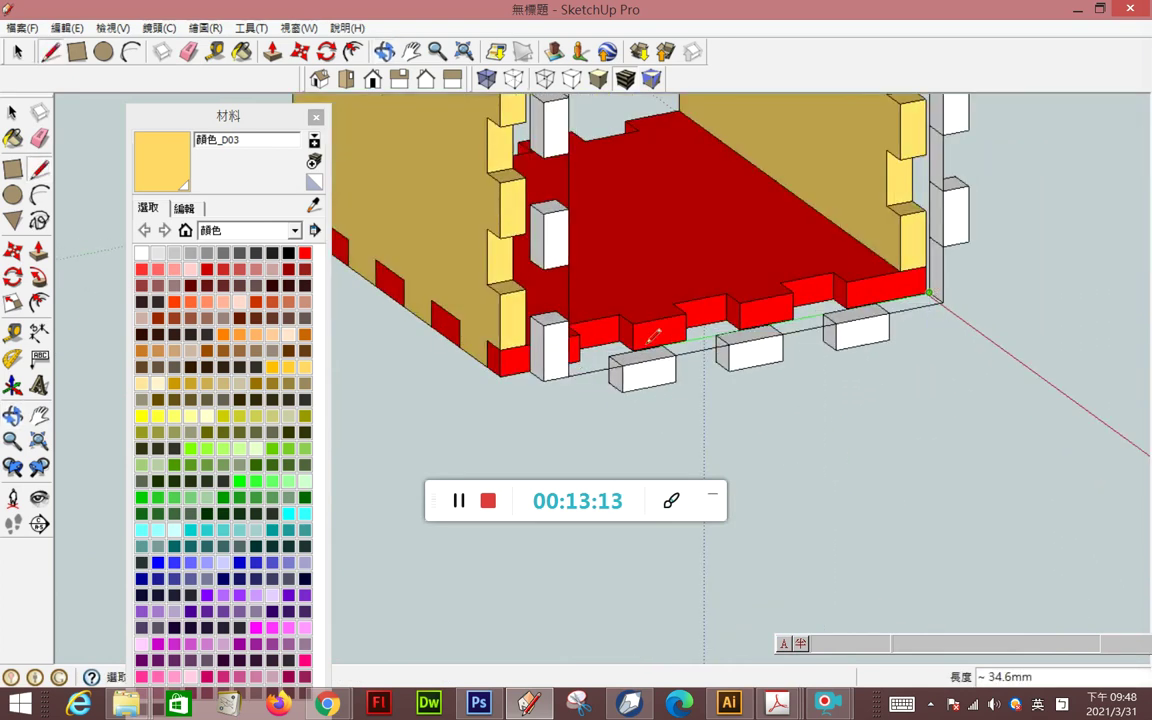
left_click(530, 370)
scroll(600, 395, "down", 2)
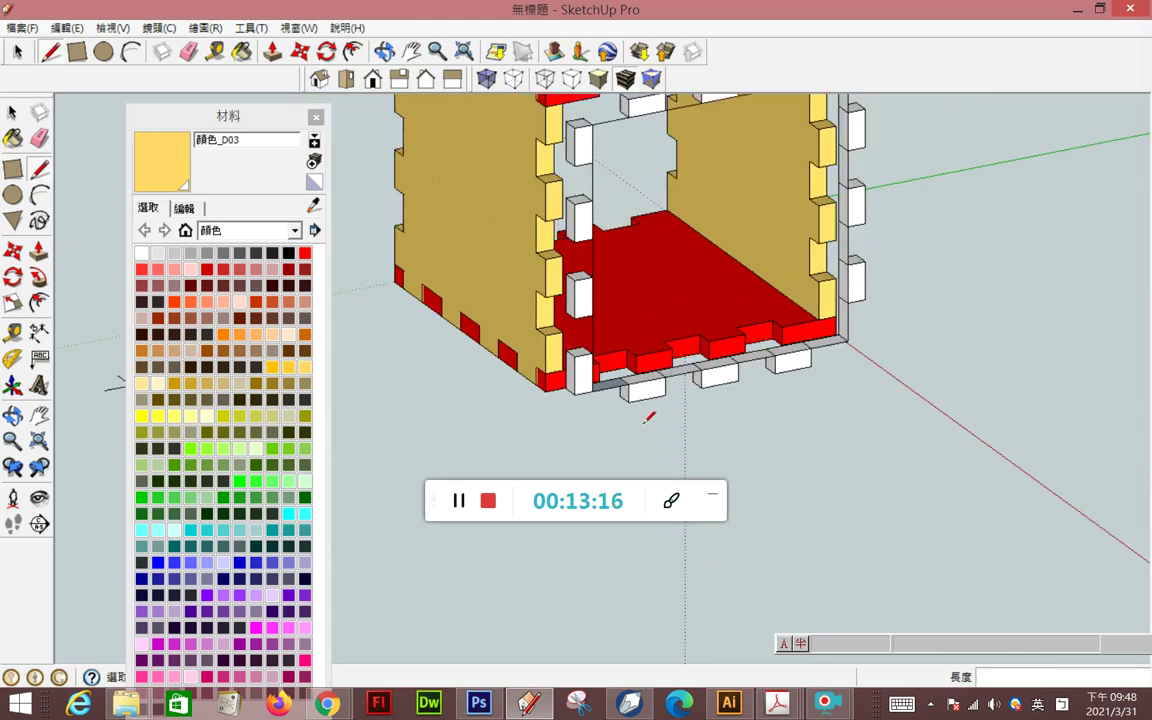
- Draw the vertical edge closing a face between the pegs and begin the last outline edge
left_click(588, 343)
middle_click_drag(588, 343, 740, 378)
left_click(597, 135)
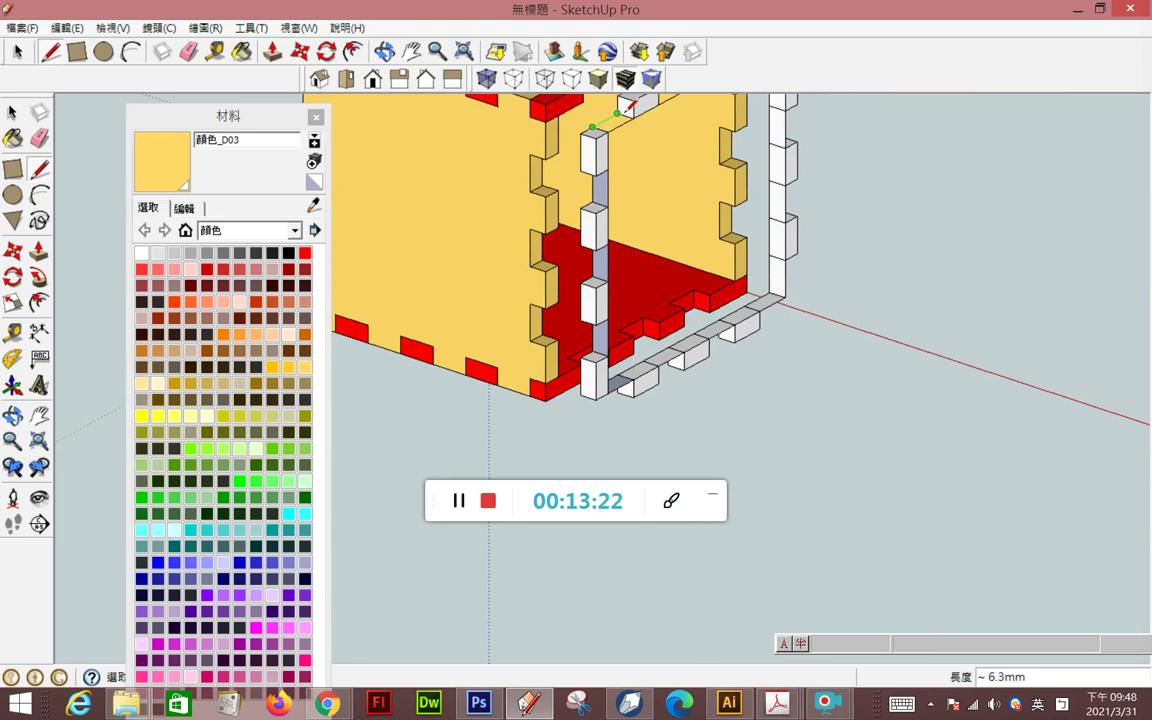
scroll(605, 328, "down", 3)
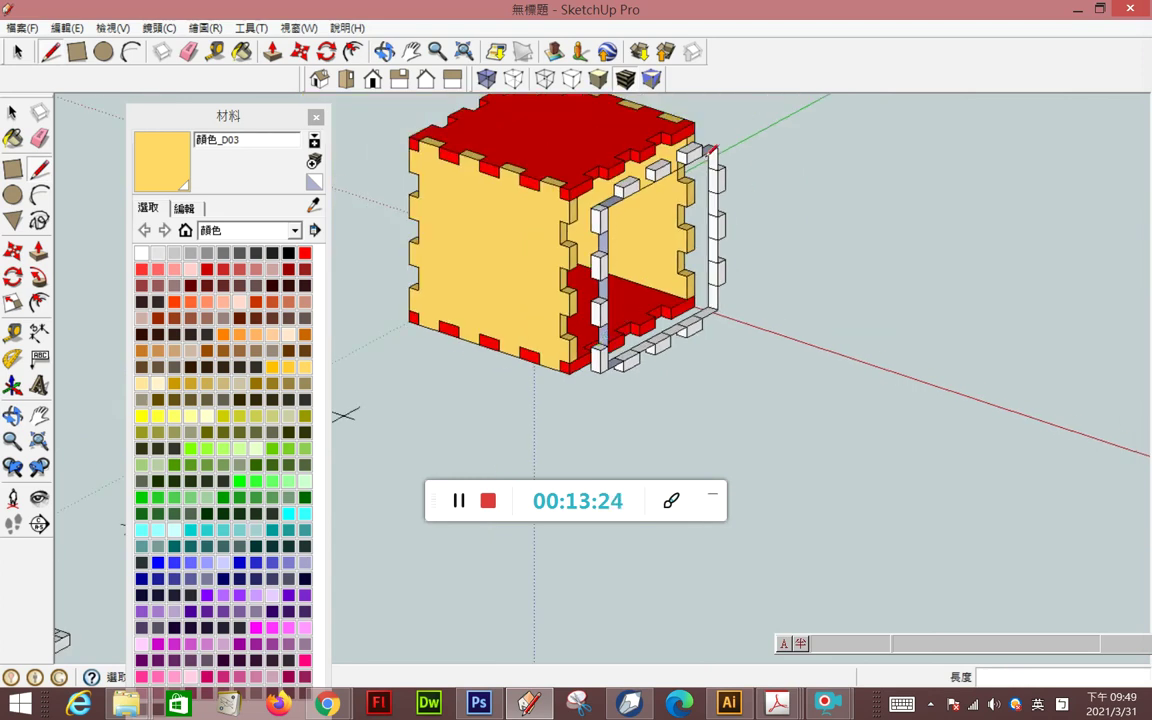
left_click(679, 153)
- Close the outline so the side plate gets a face, then erase stray edges
left_click(617, 192)
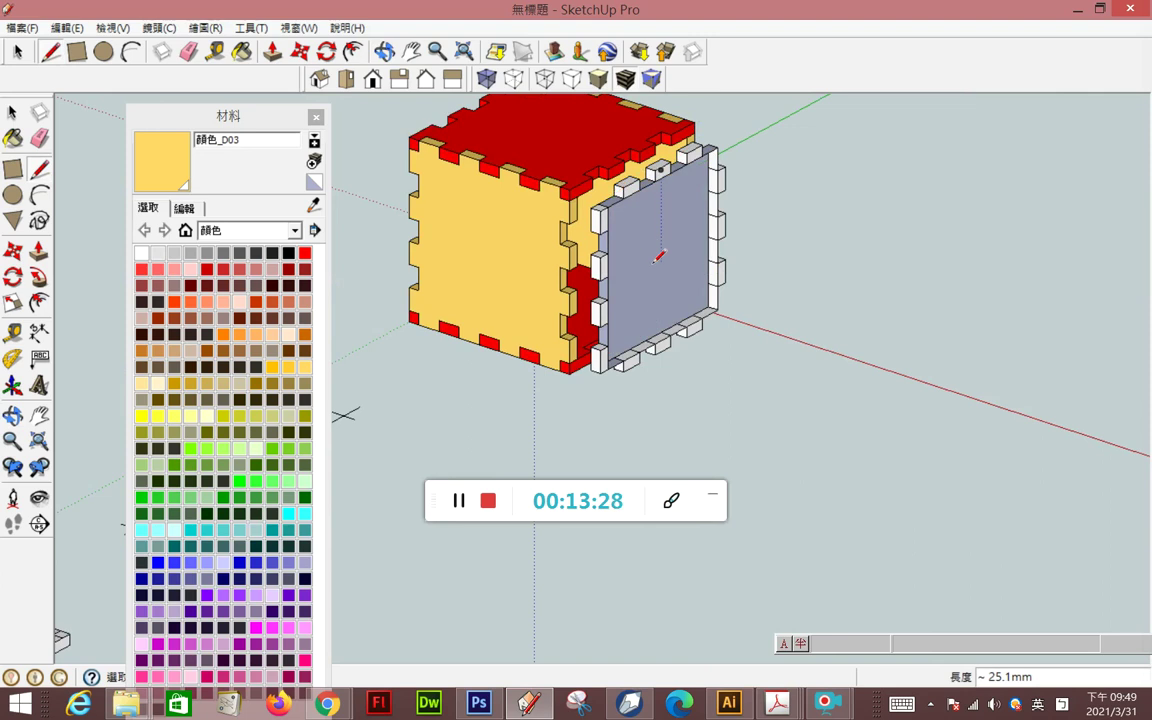
left_click(40, 140)
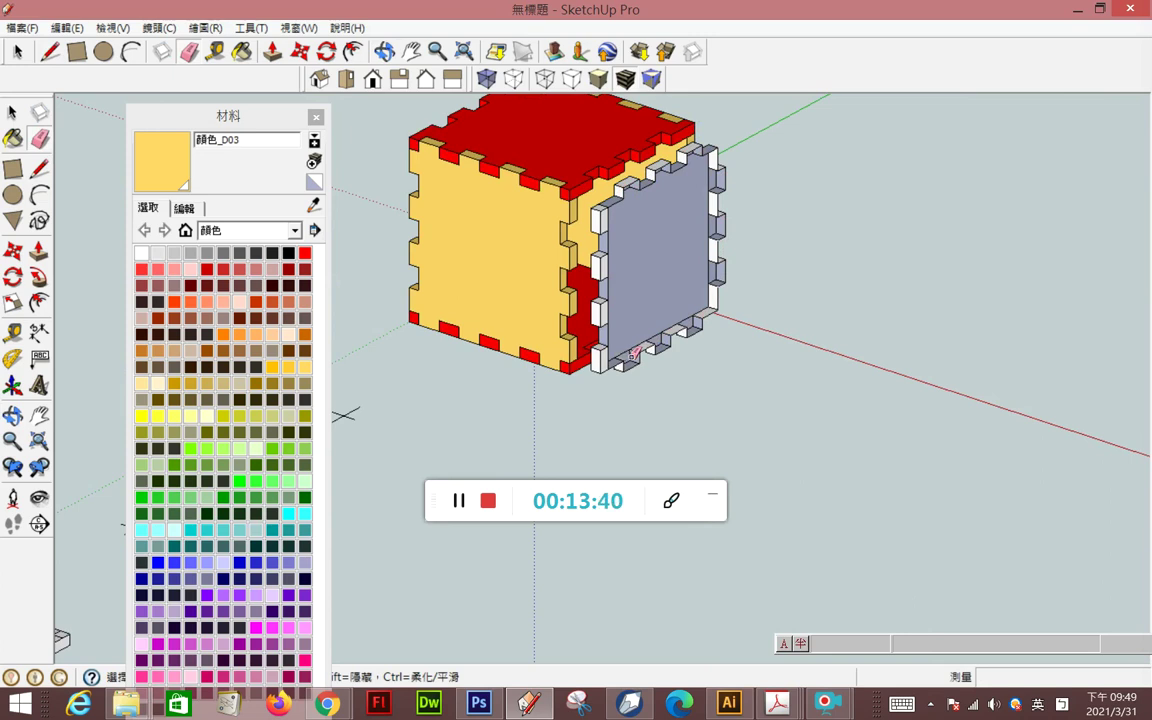
left_click(40, 168)
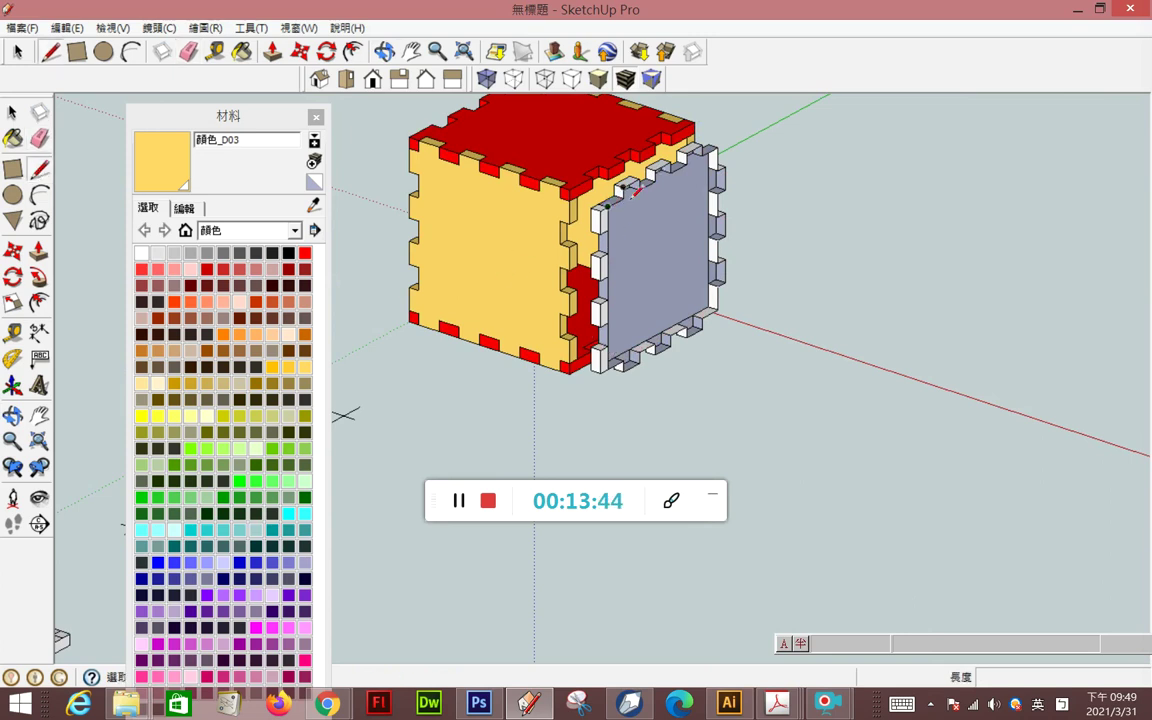
- Redraw a 3 mm edge to re-form the panel face, clean up edges, and view from the side
left_click(623, 197)
left_click(625, 195)
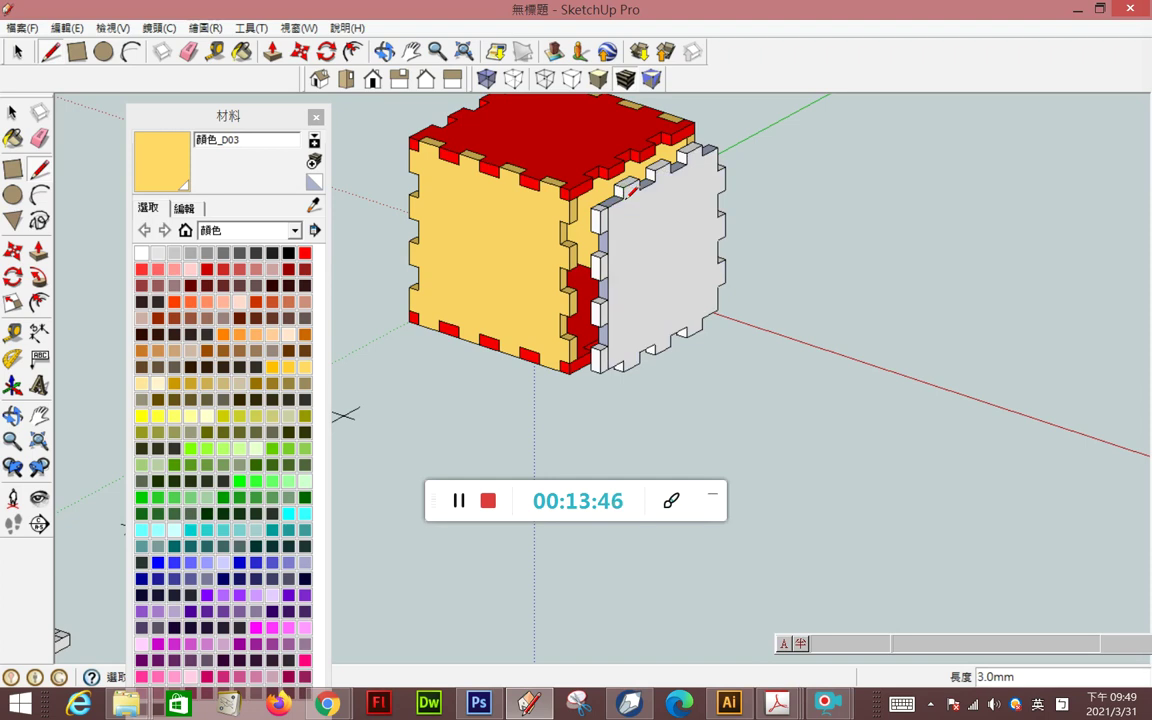
scroll(600, 256, "up", 2)
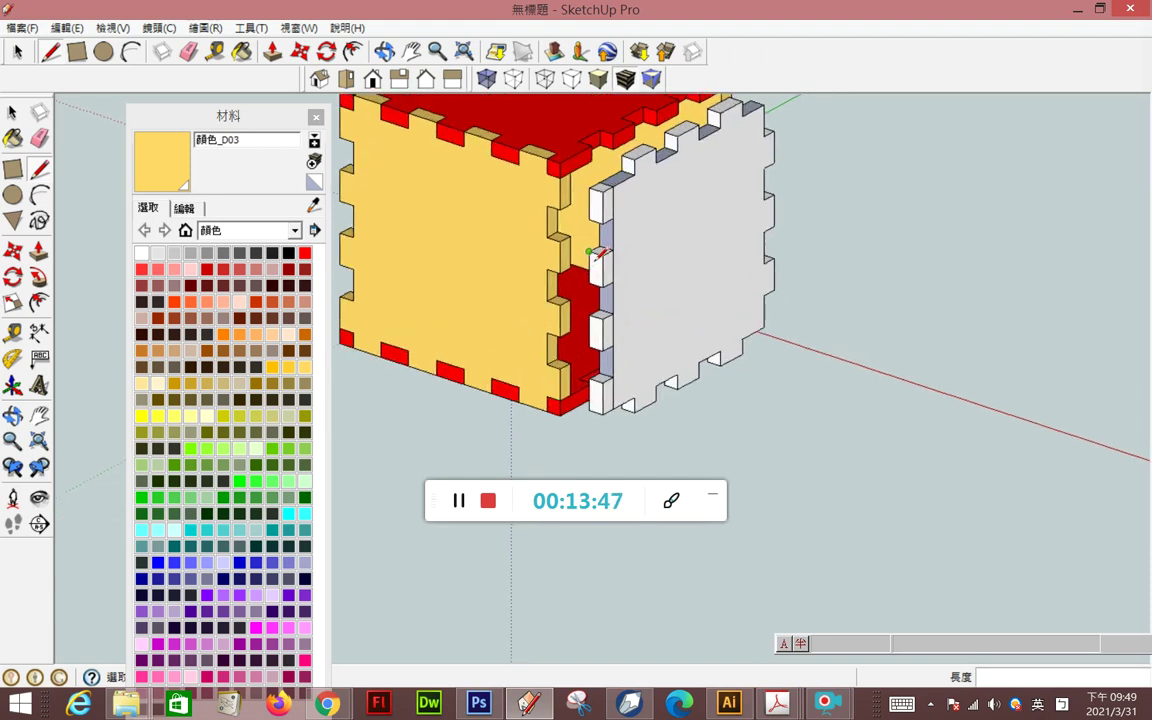
left_click(40, 139)
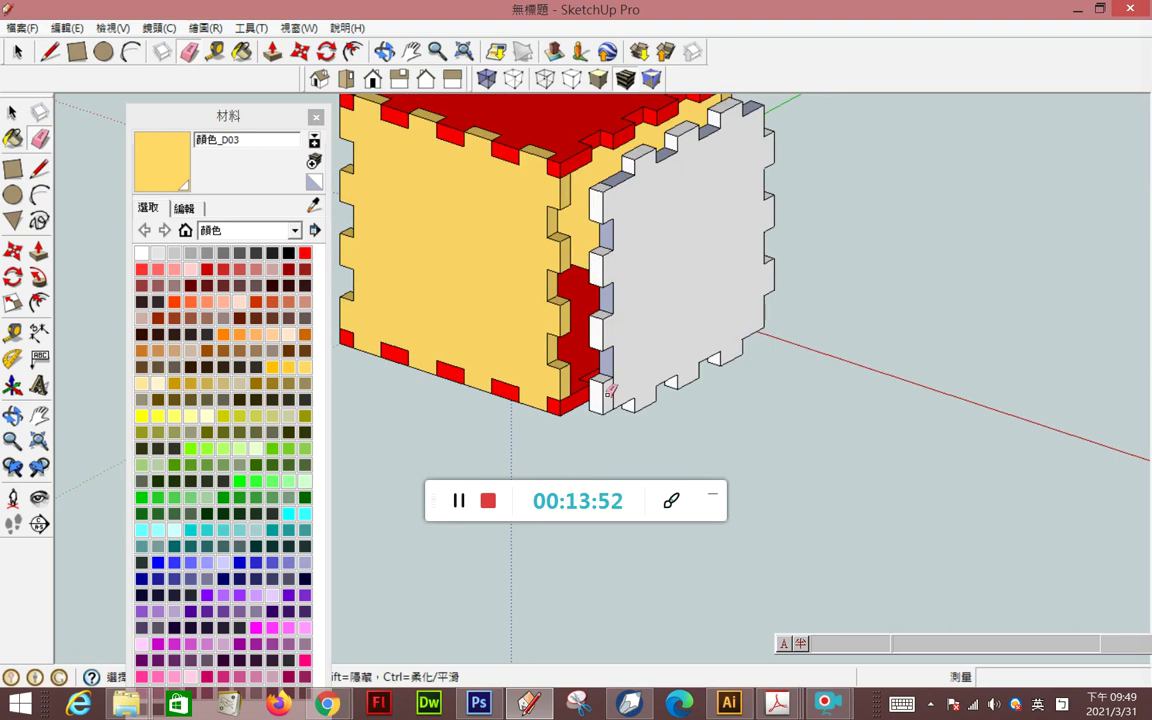
scroll(638, 357, "down", 3)
mouse_move(564, 347)
middle_mouse_down()
mouse_move(838, 345)
mouse_move(591, 334)
mouse_move(723, 342)
mouse_move(714, 344)
middle_mouse_up()
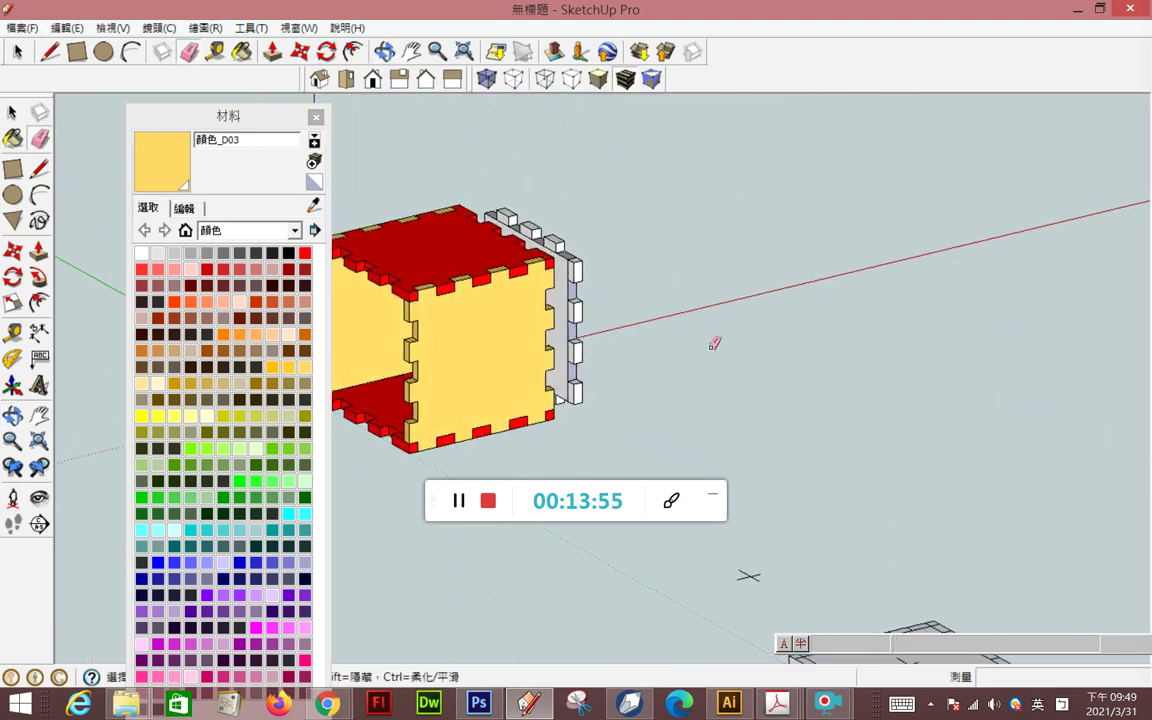
- Move the new side plate about 34.2 mm out along the red axis, then deselect it
left_click(13, 112)
left_click(566, 289)
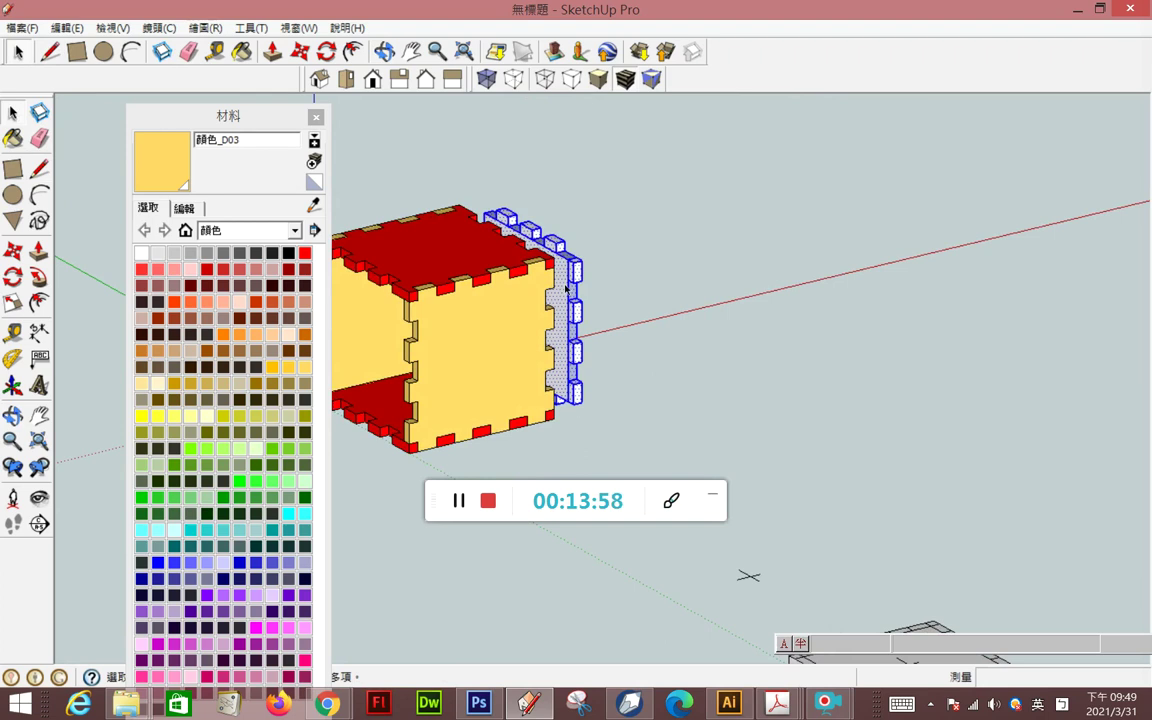
left_click(13, 250)
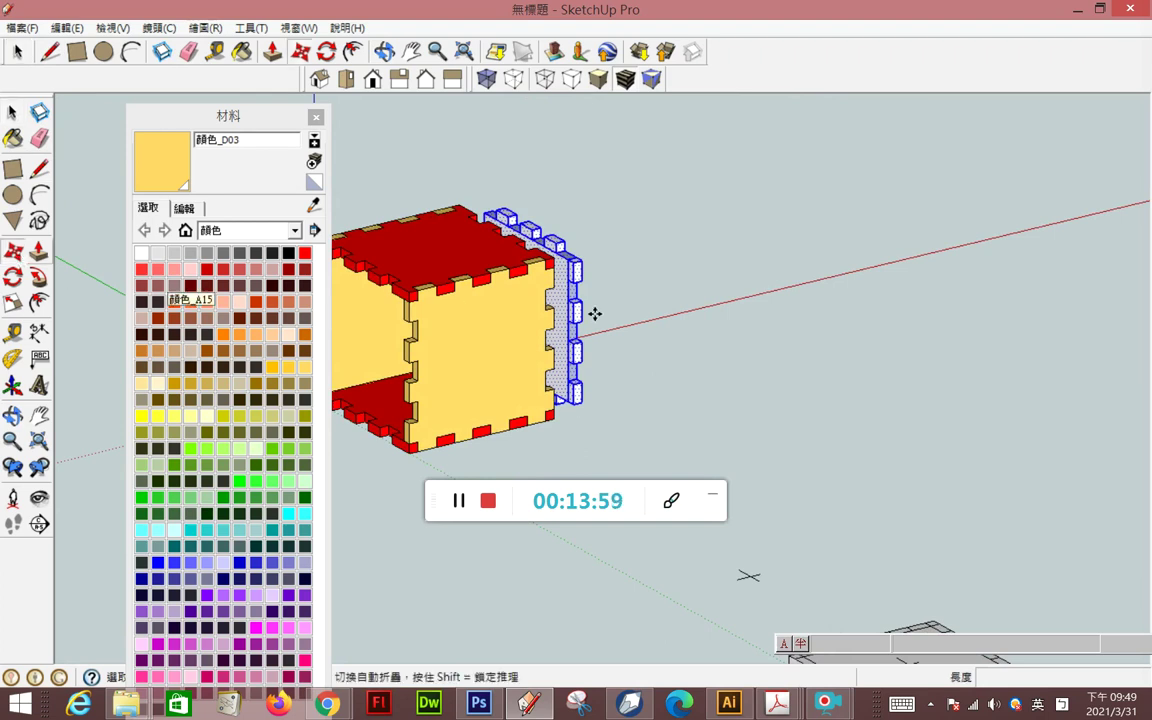
left_click(578, 256)
left_click(680, 234)
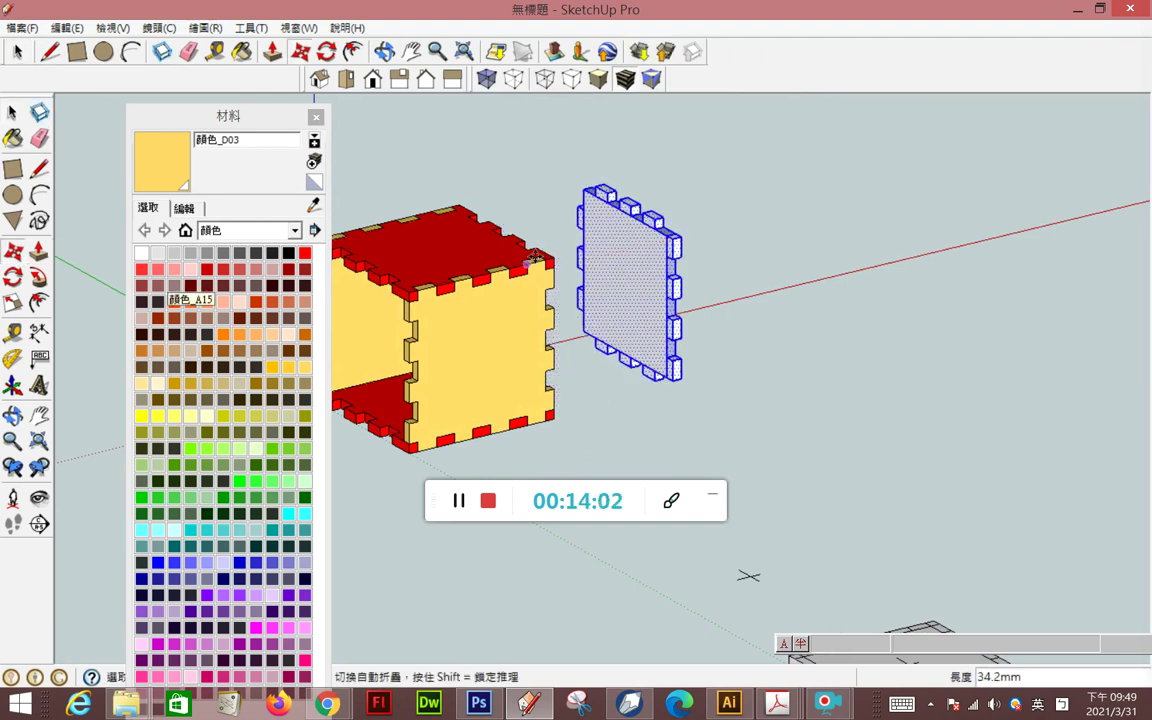
left_click(40, 138)
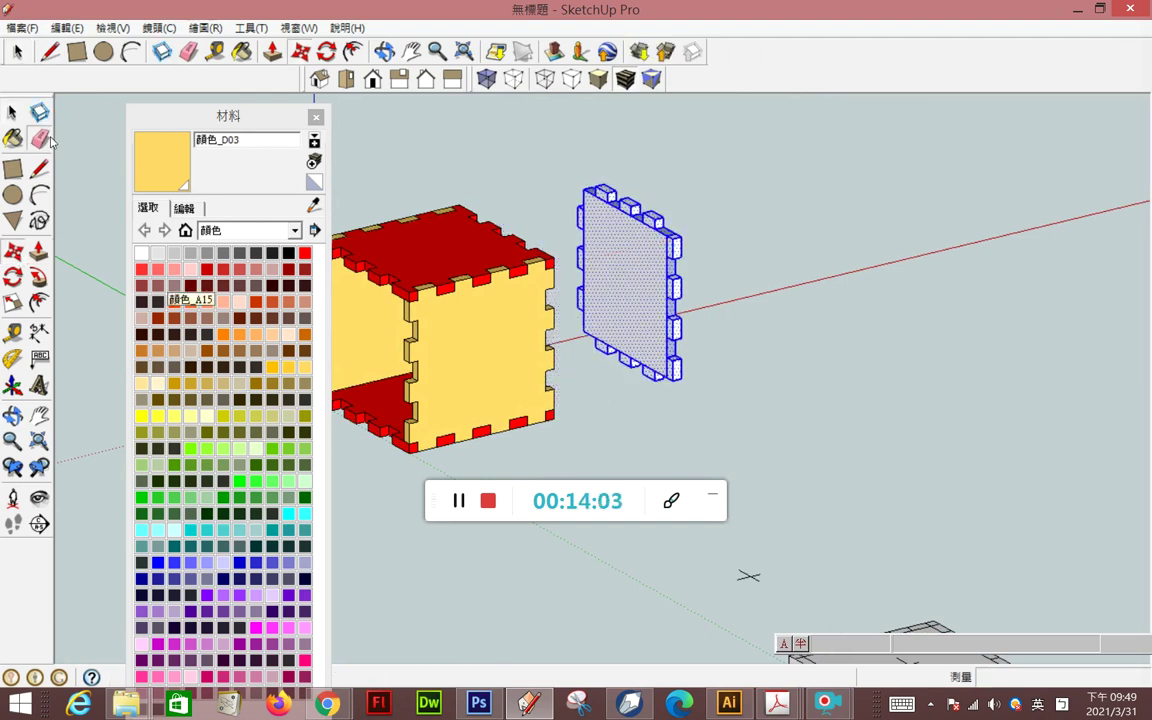
scroll(636, 240, "up", 3)
left_click(685, 236)
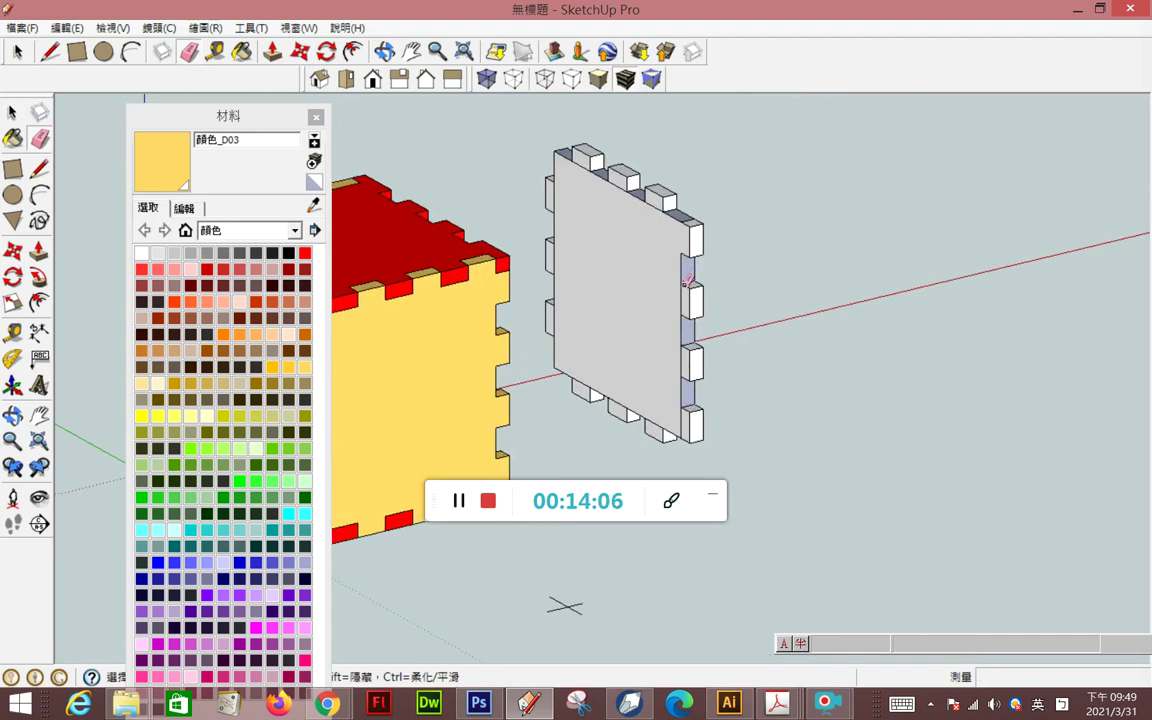
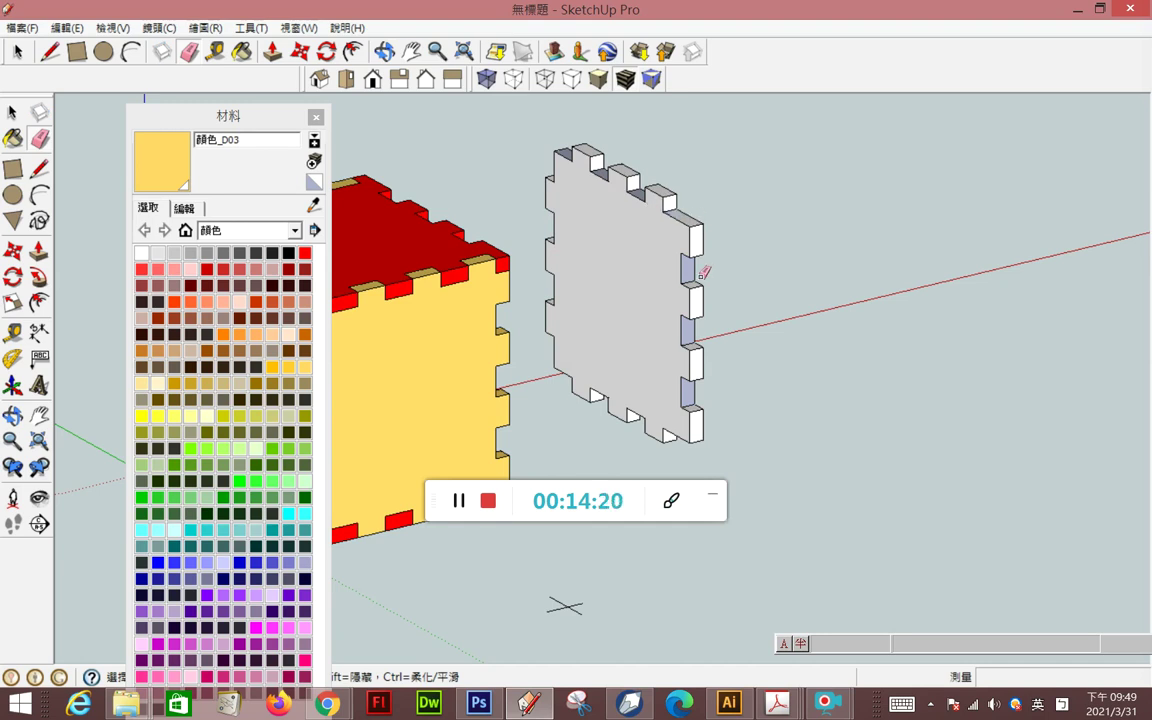
- Paint the loose panel's face and its top end tab with the light-green 顏色_F07 colour
middle_click_drag(690, 311, 951, 321)
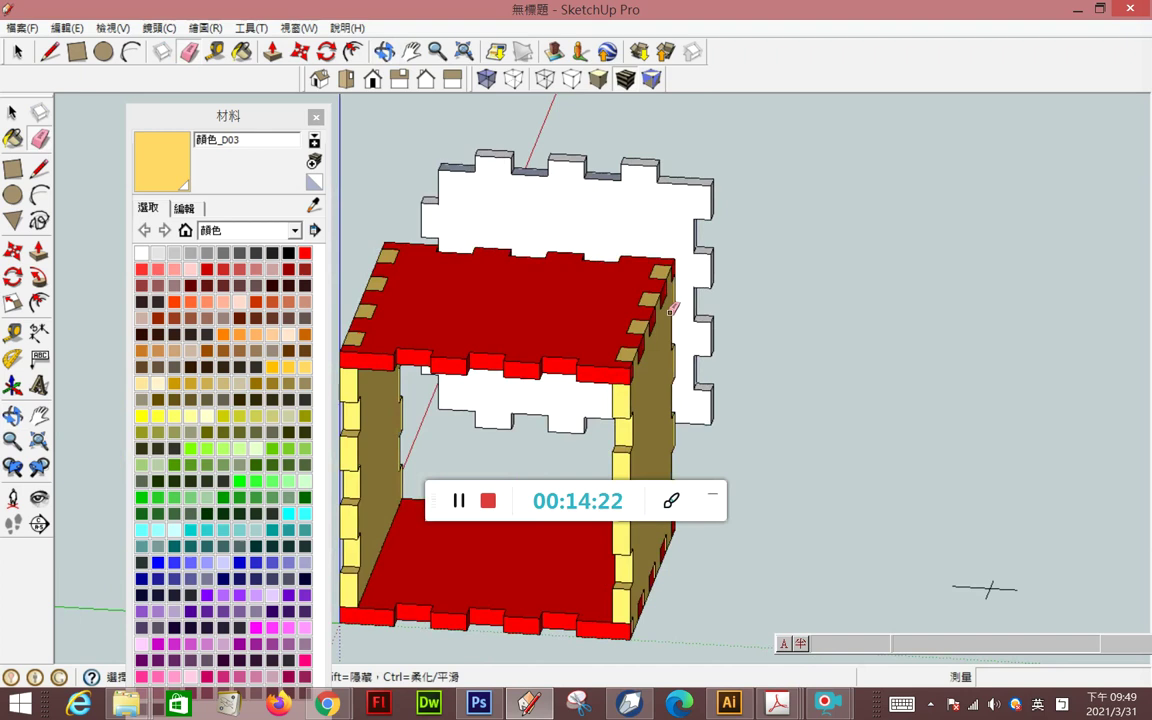
middle_click_drag(571, 288, 962, 342)
mouse_move(625, 355)
middle_mouse_down()
mouse_move(625, 200)
mouse_move(523, 88)
mouse_move(700, 250)
mouse_move(810, 301)
mouse_move(760, 300)
mouse_move(784, 302)
mouse_move(548, 378)
middle_mouse_up()
scroll(784, 300, "down", 3)
scroll(1027, 378, "up", 2)
scroll(1027, 378, "up", 2)
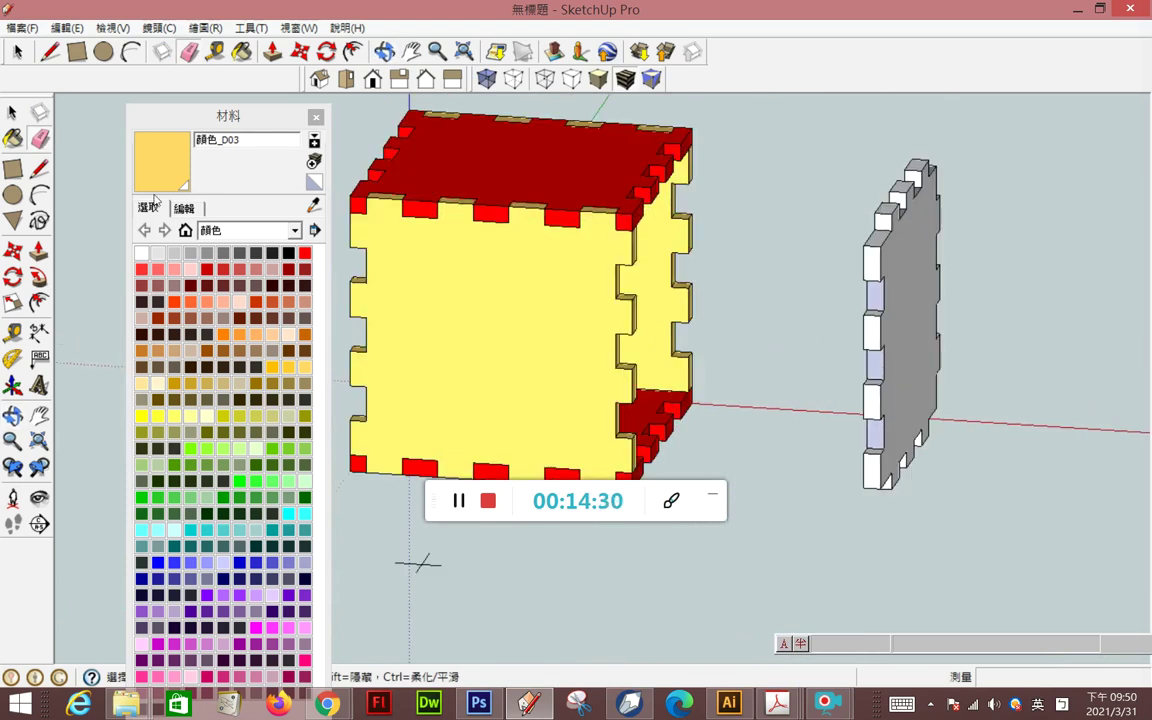
left_click(12, 114)
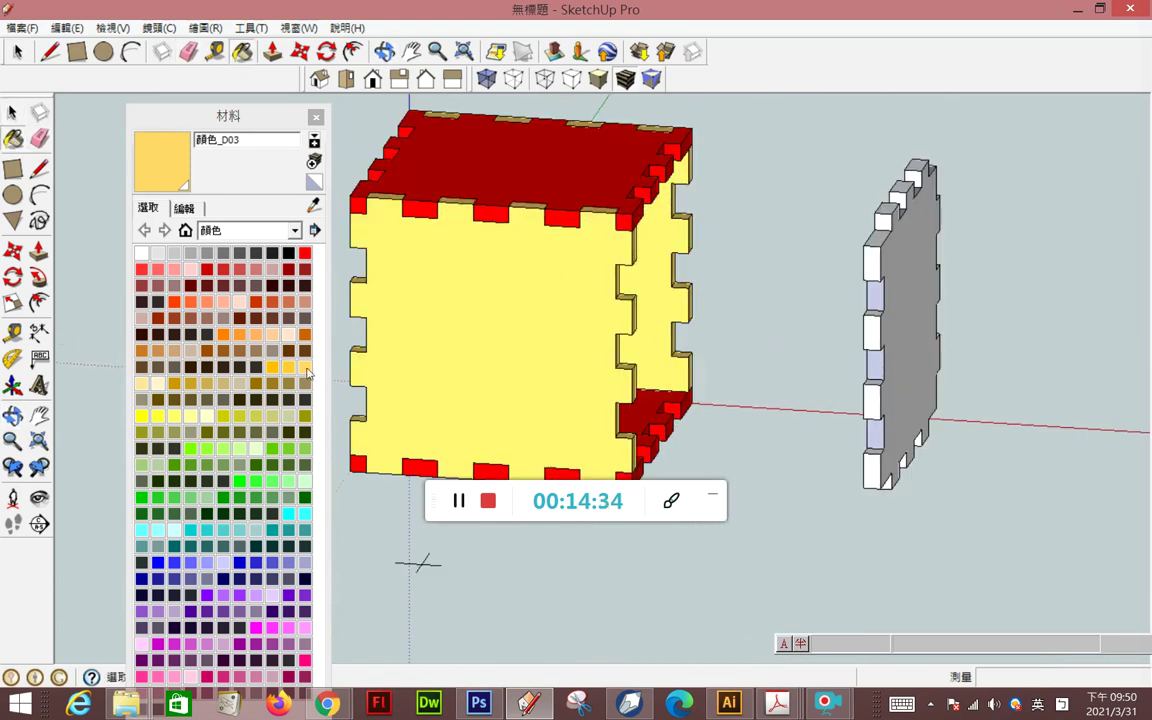
left_click(288, 448)
left_click(919, 317)
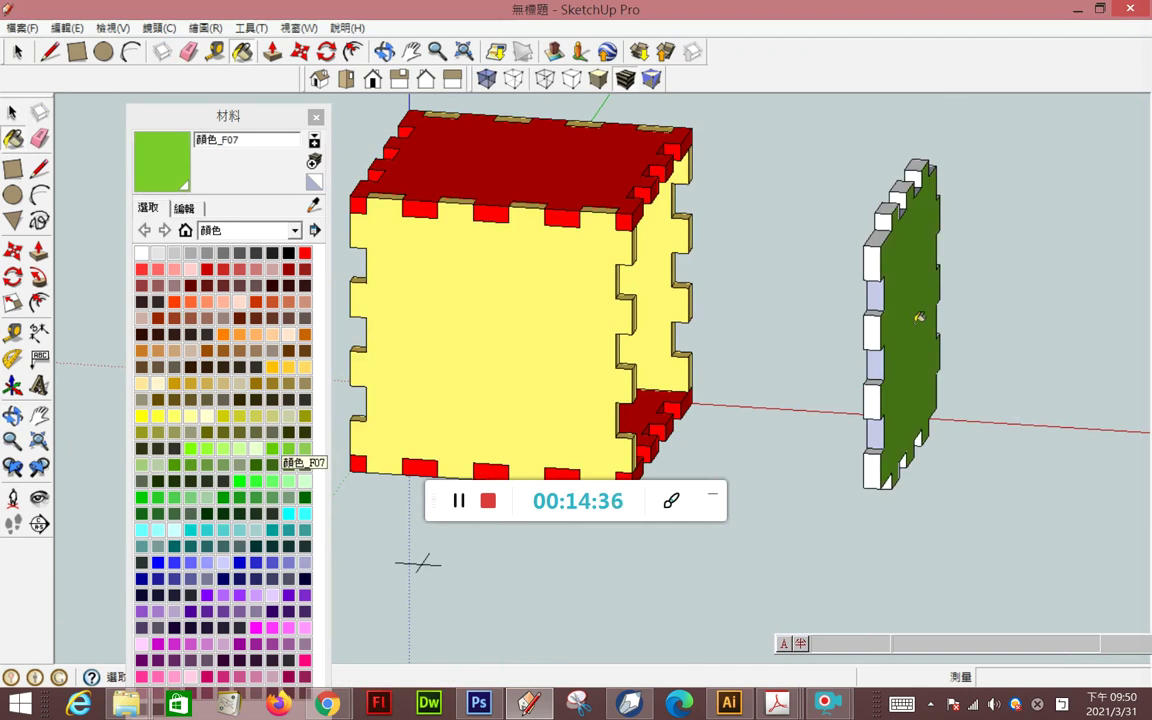
left_click(876, 255)
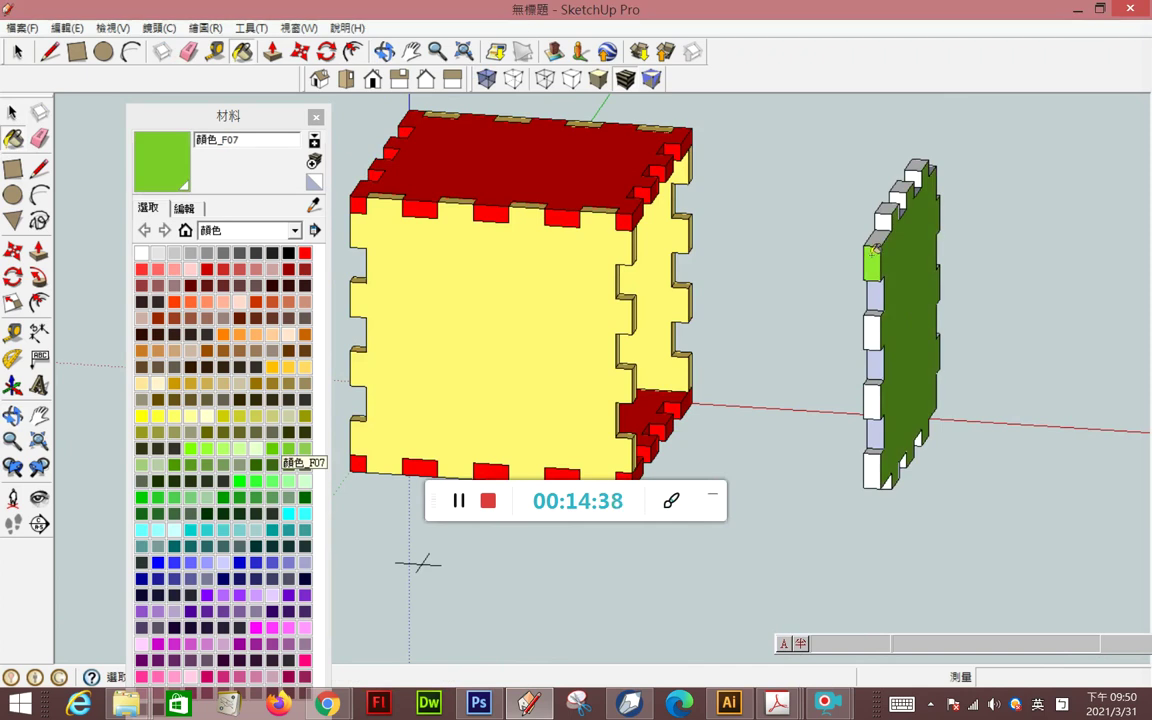
- Select all of the loose panel's geometry and bring up its context menu
right_click(904, 321)
left_click(904, 321)
triple_click(900, 310)
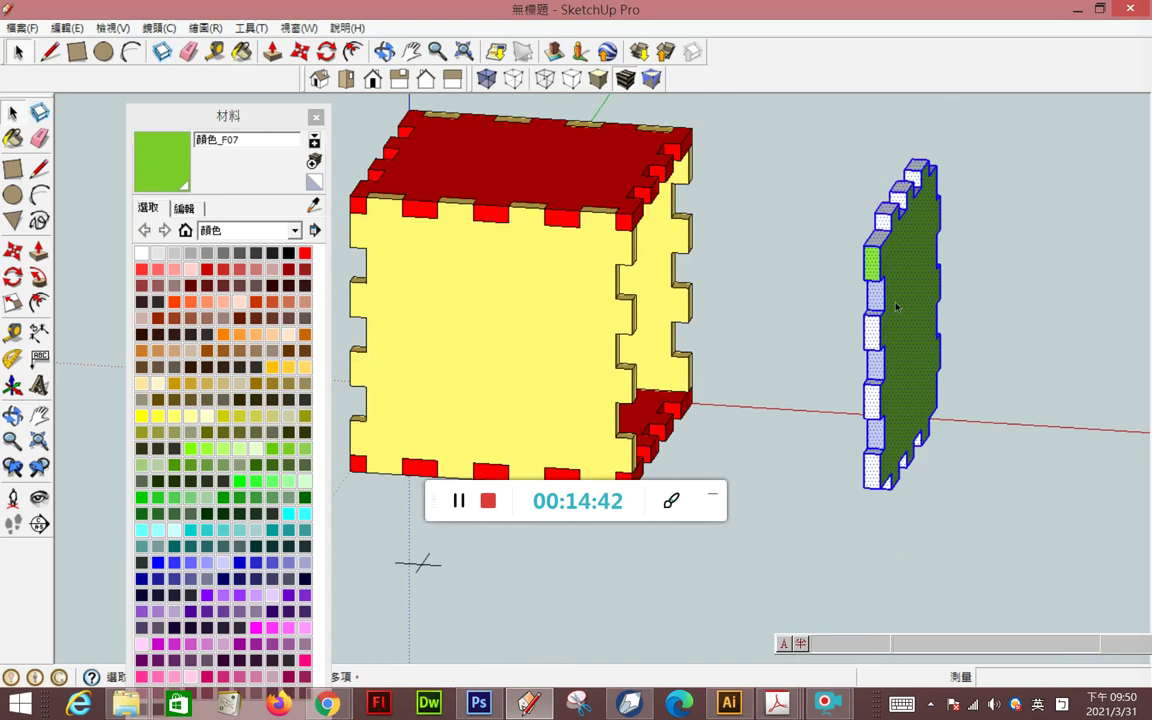
right_click(898, 306)
- Make the green panel a component and paint its side faces light-green 顏色_F08
left_click(955, 434)
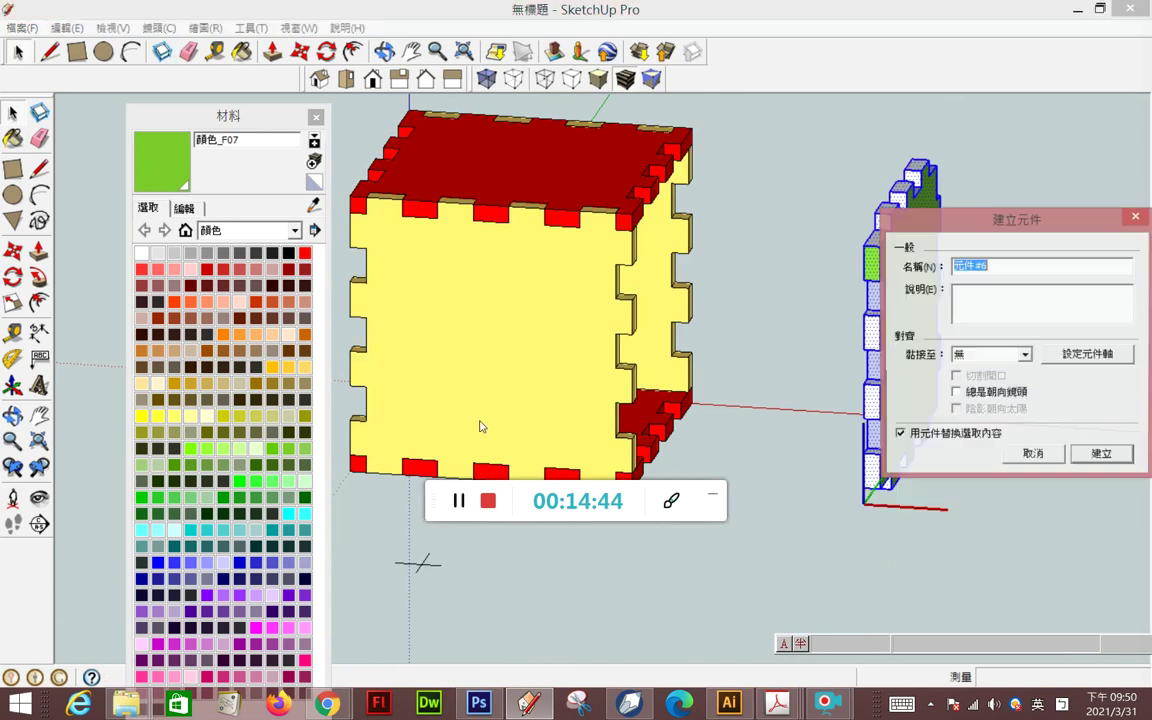
left_click(1102, 455)
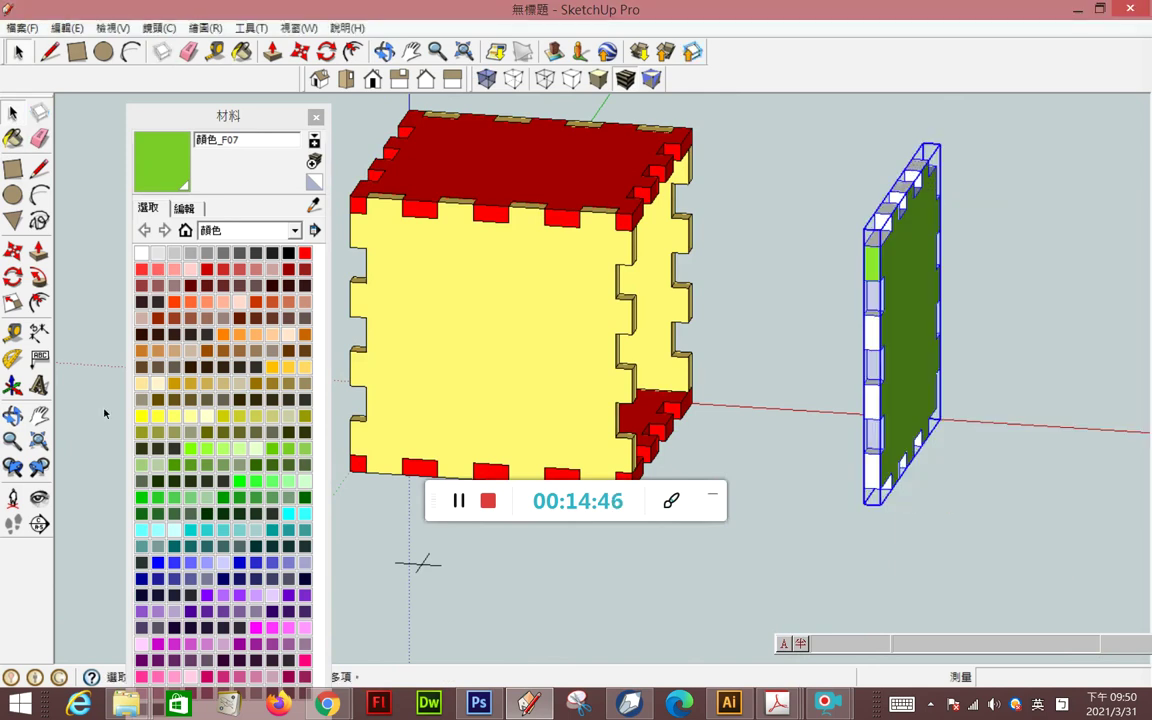
left_click(303, 457)
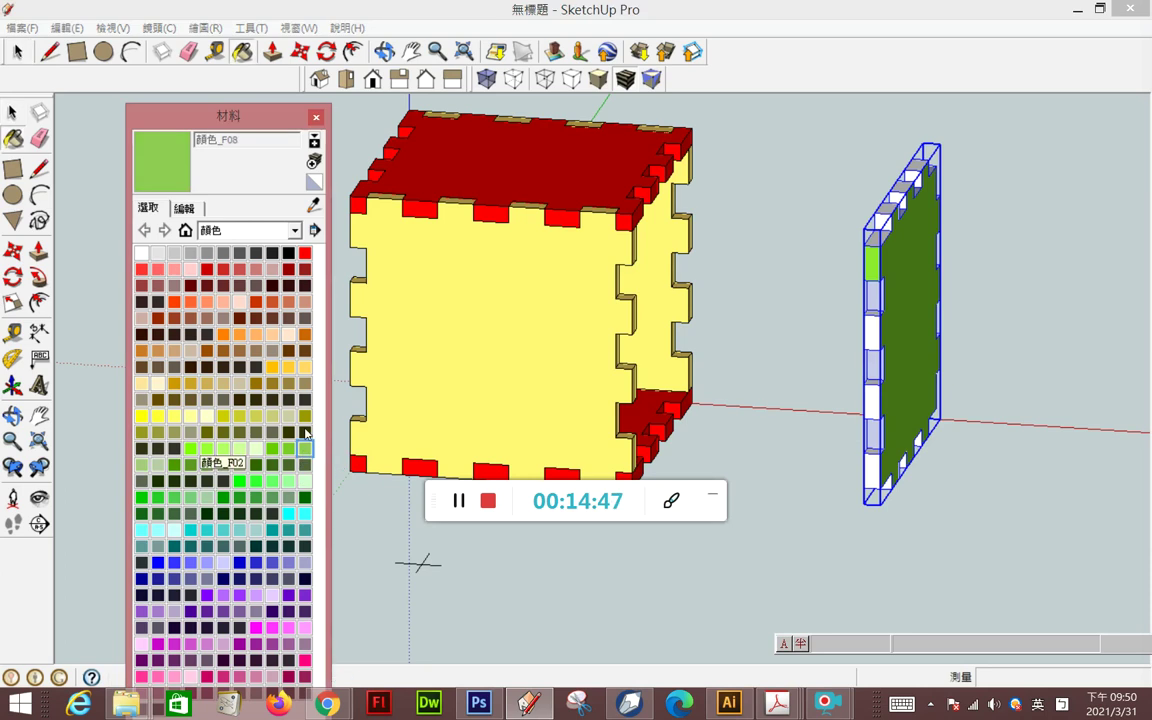
left_click(898, 306)
- Move the panel onto the cube's right side to check the fit, then undo to pull it back out
left_click(13, 250)
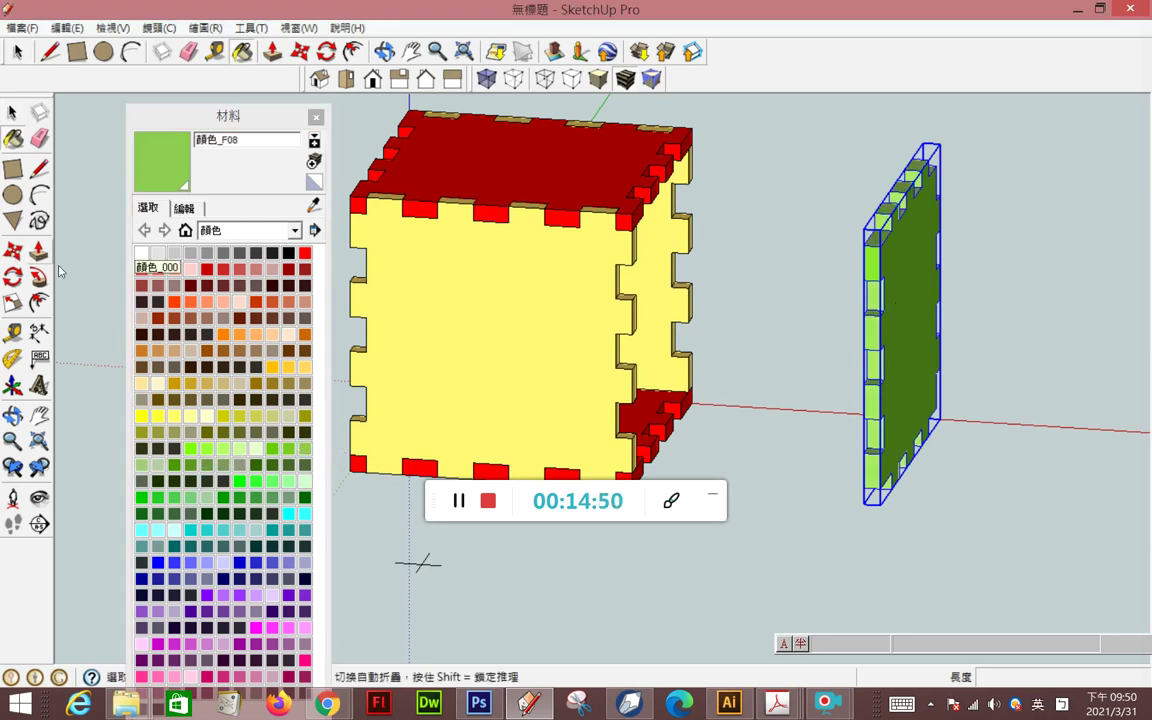
left_click(873, 321)
left_click(617, 298)
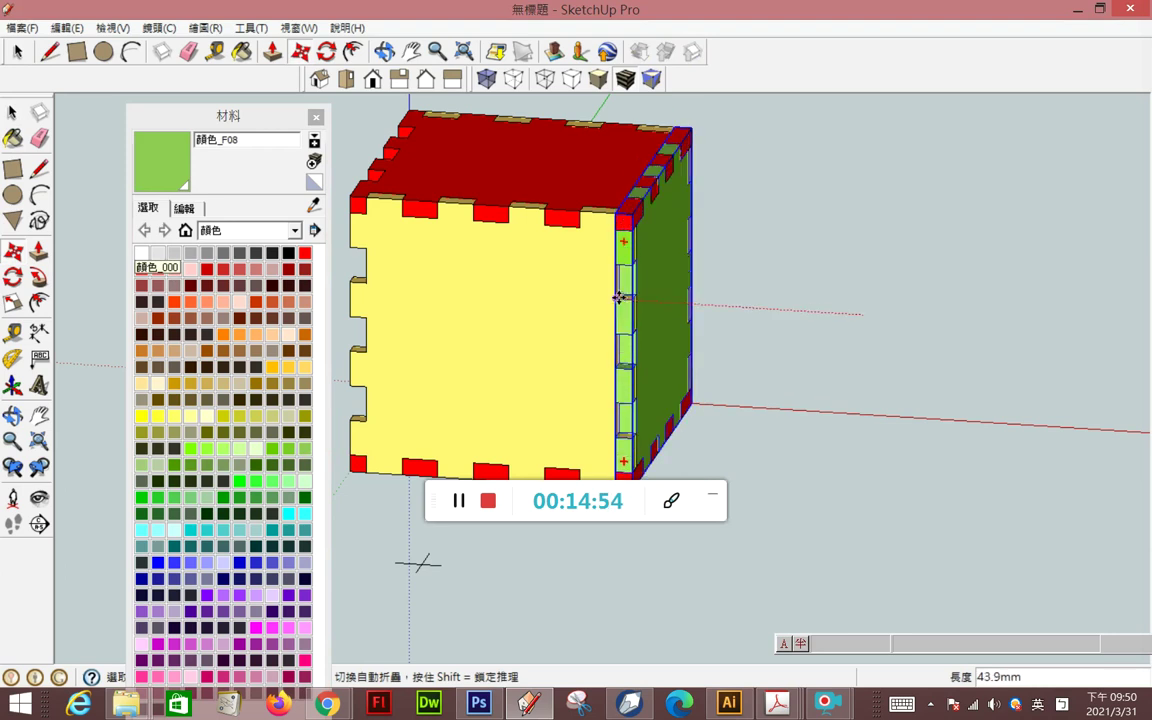
mouse_move(620, 303)
middle_mouse_down()
mouse_move(648, 365)
mouse_move(401, 386)
mouse_move(309, 411)
middle_mouse_up()
middle_click_drag(504, 380, 644, 385)
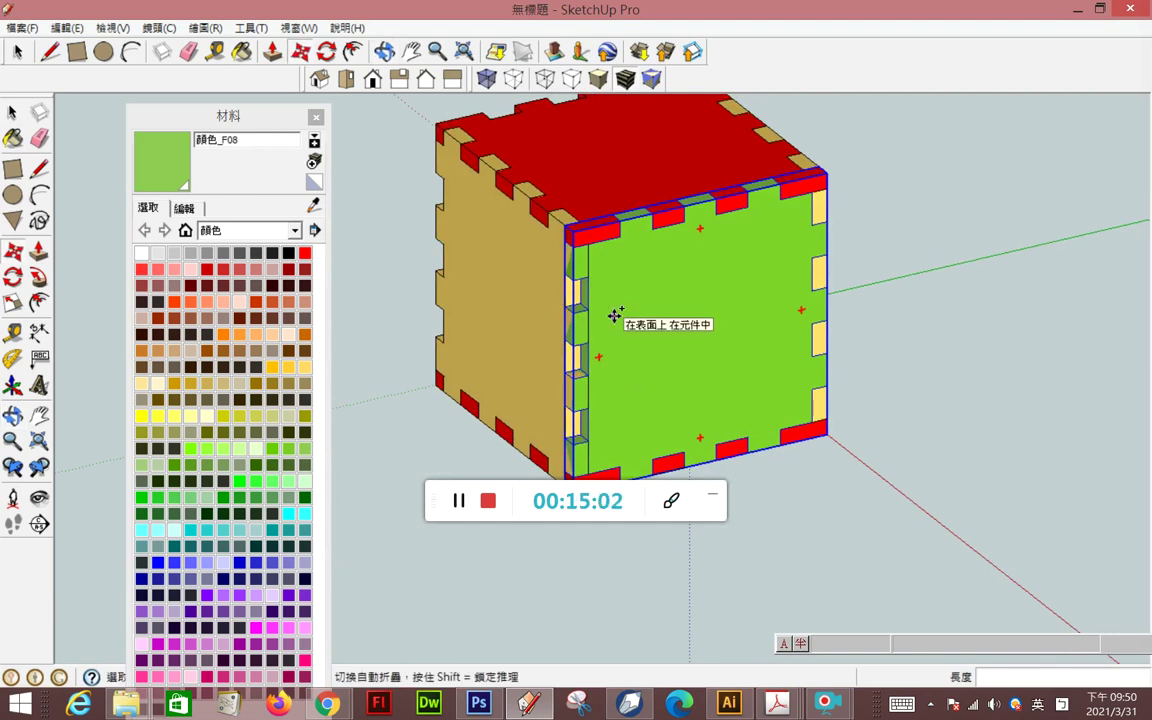
key("ctrl+z")
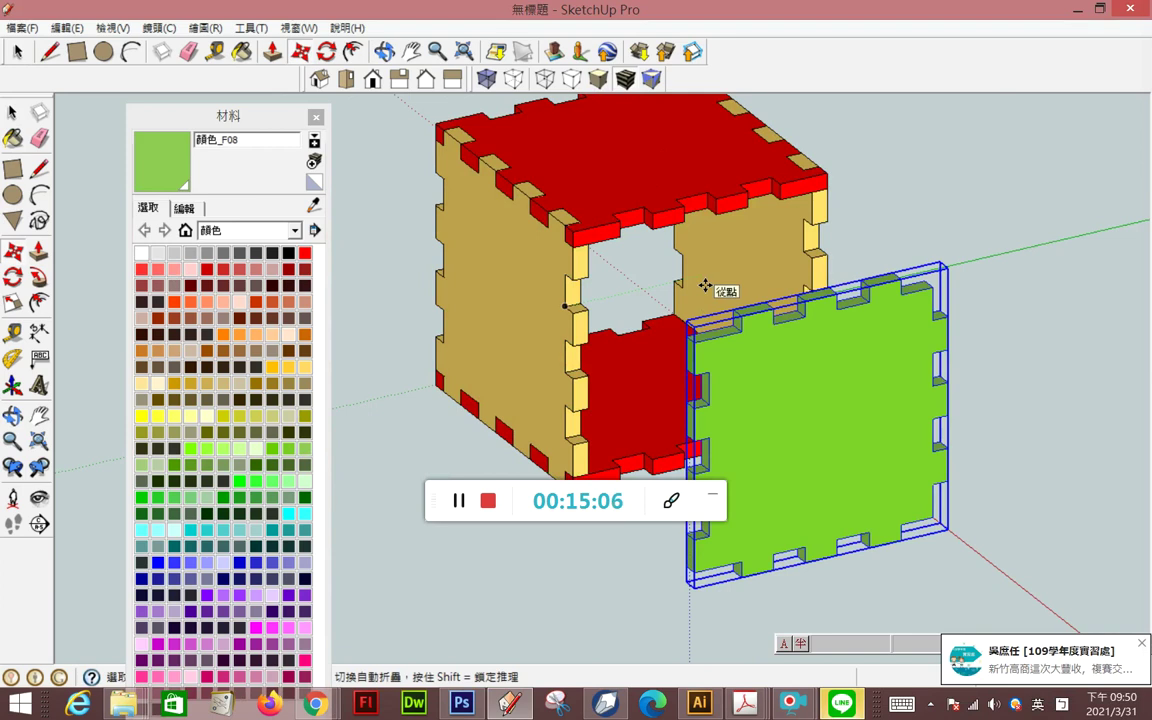
left_click(40, 168)
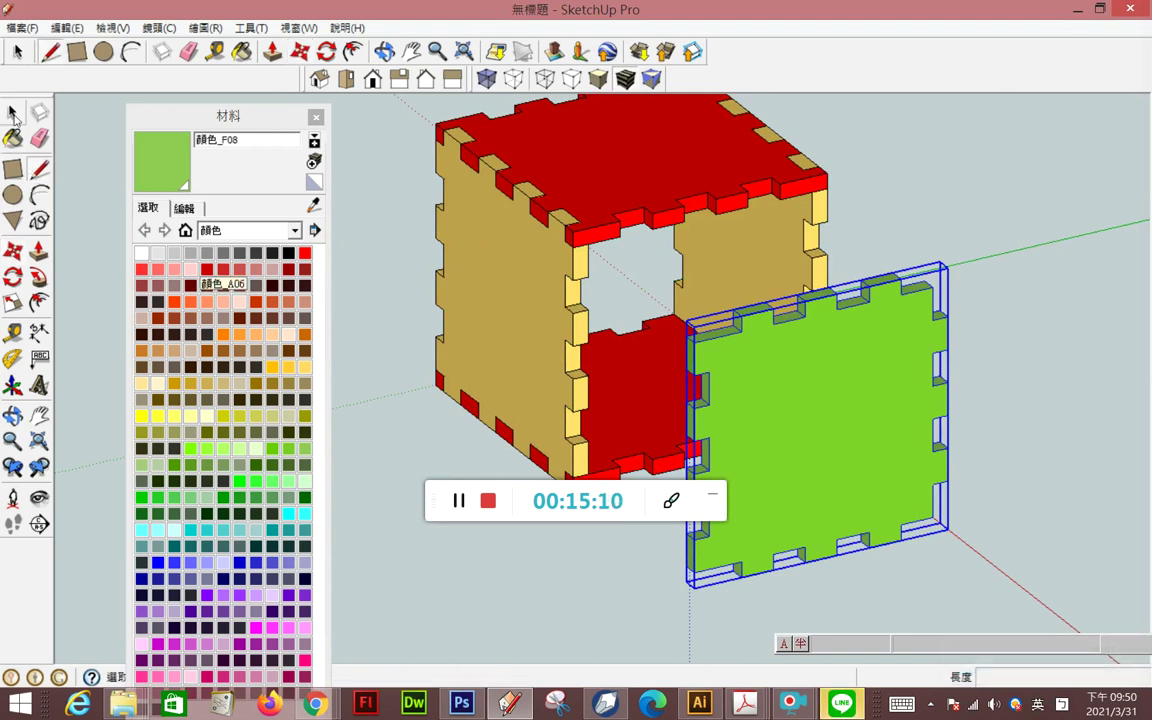
- Open the green panel for editing and draw two dividing lines down its left edge
key("space")
double_click(720, 390)
key("l")
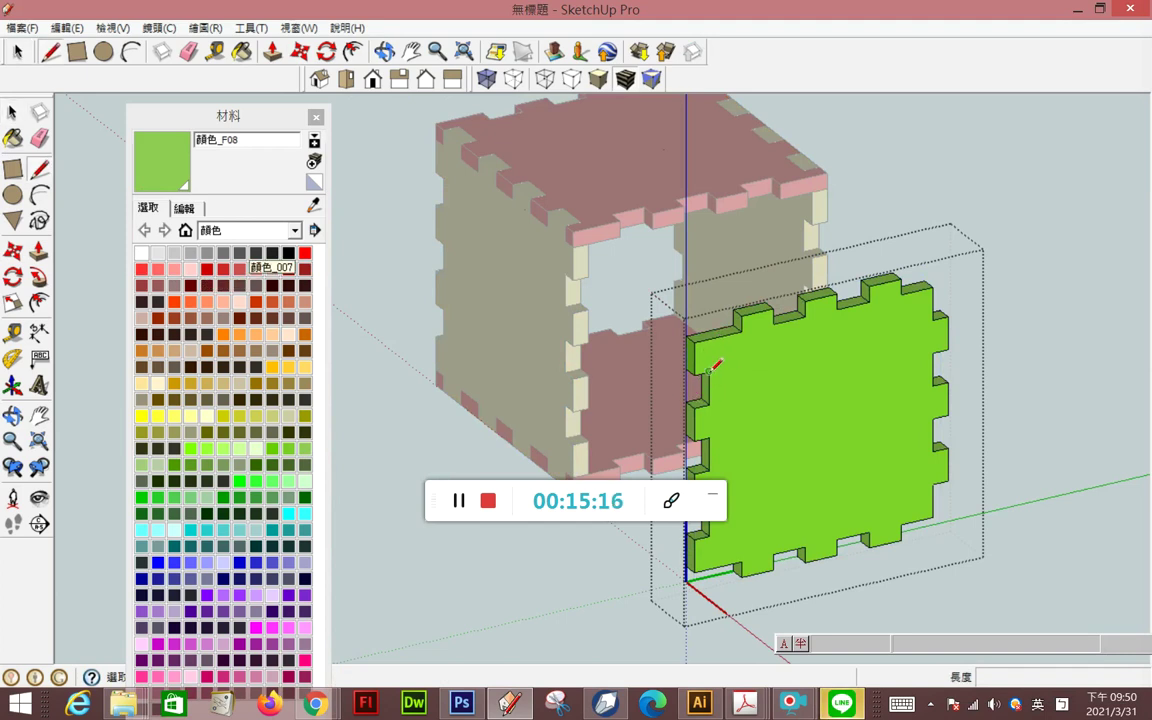
left_click(709, 371)
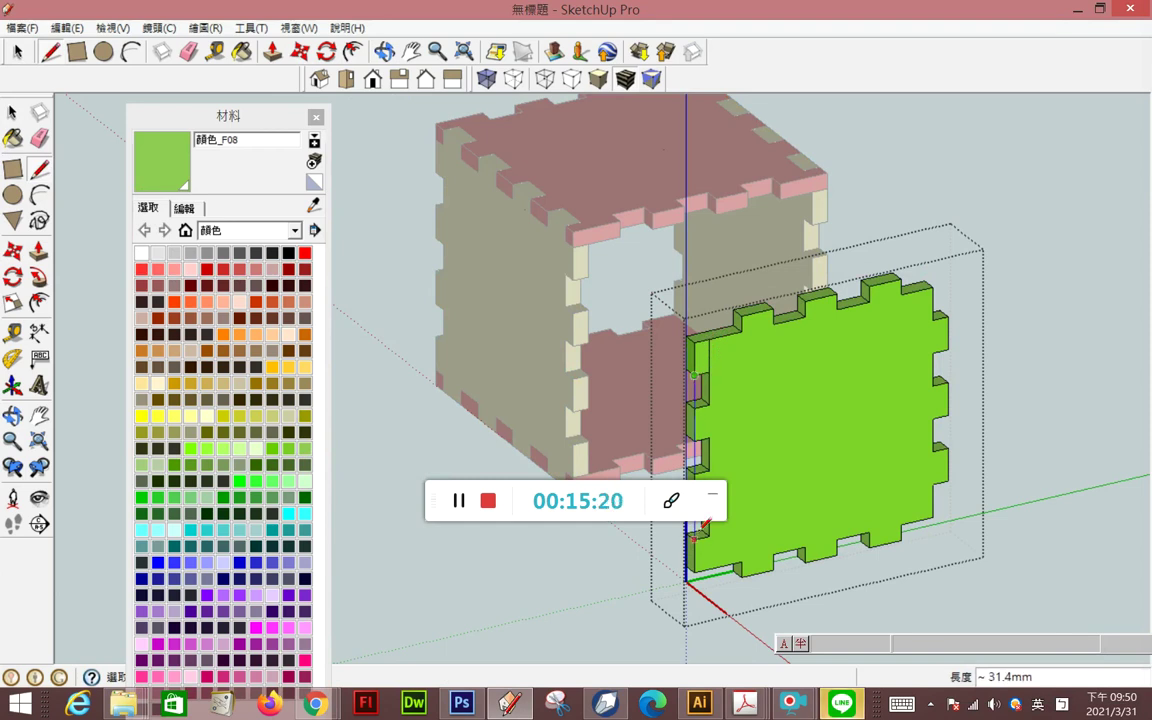
left_click(701, 528)
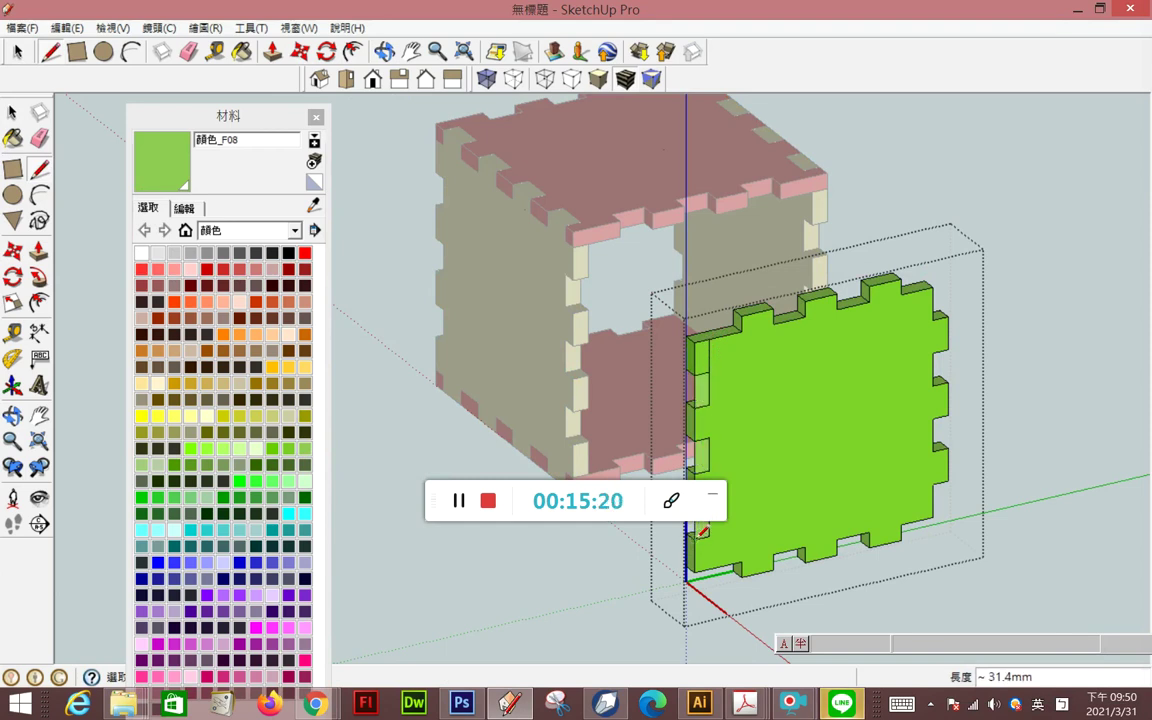
left_click(708, 403)
left_click(710, 568)
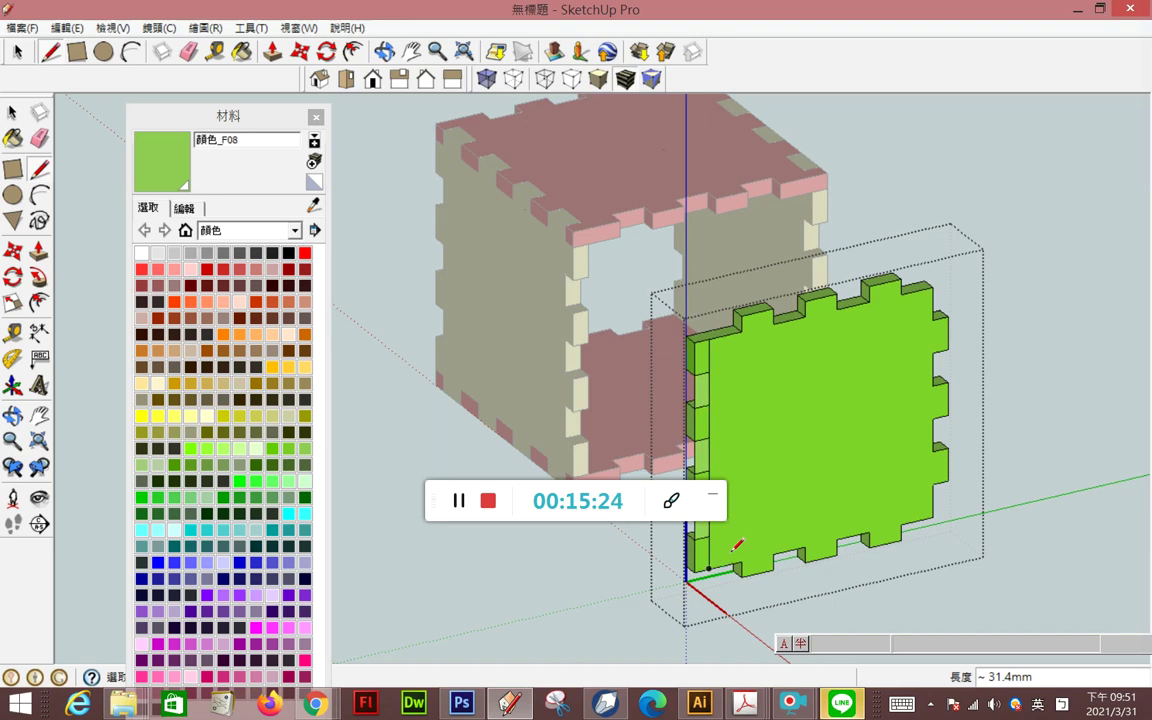
- Push the first left-edge segments in to a depth of 3.0mm
key("p")
left_click(690, 390)
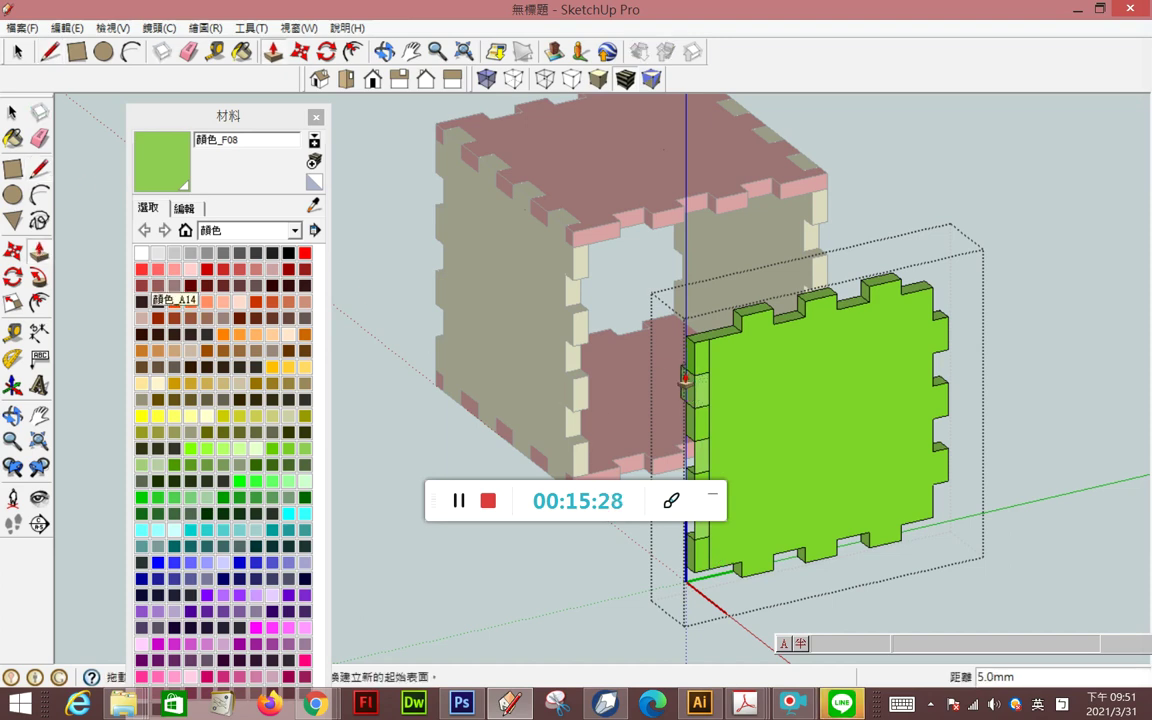
middle_click_drag(686, 372, 859, 398)
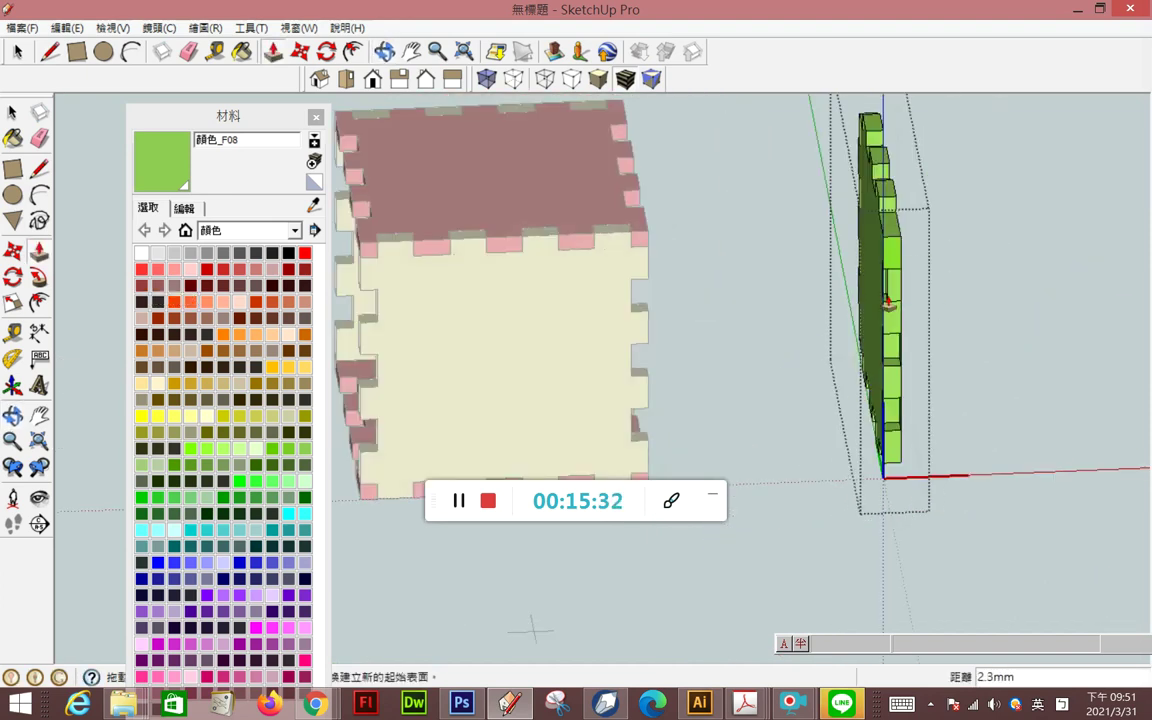
left_click(893, 380)
middle_click_drag(893, 380, 1047, 352)
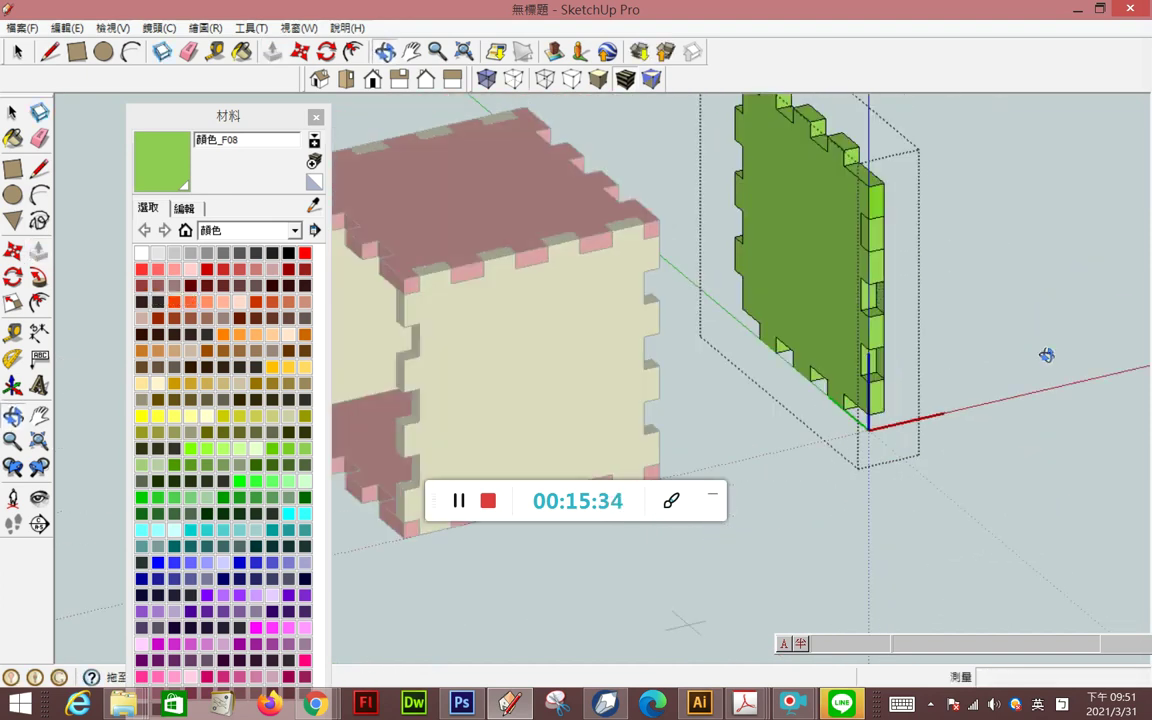
left_click(876, 306)
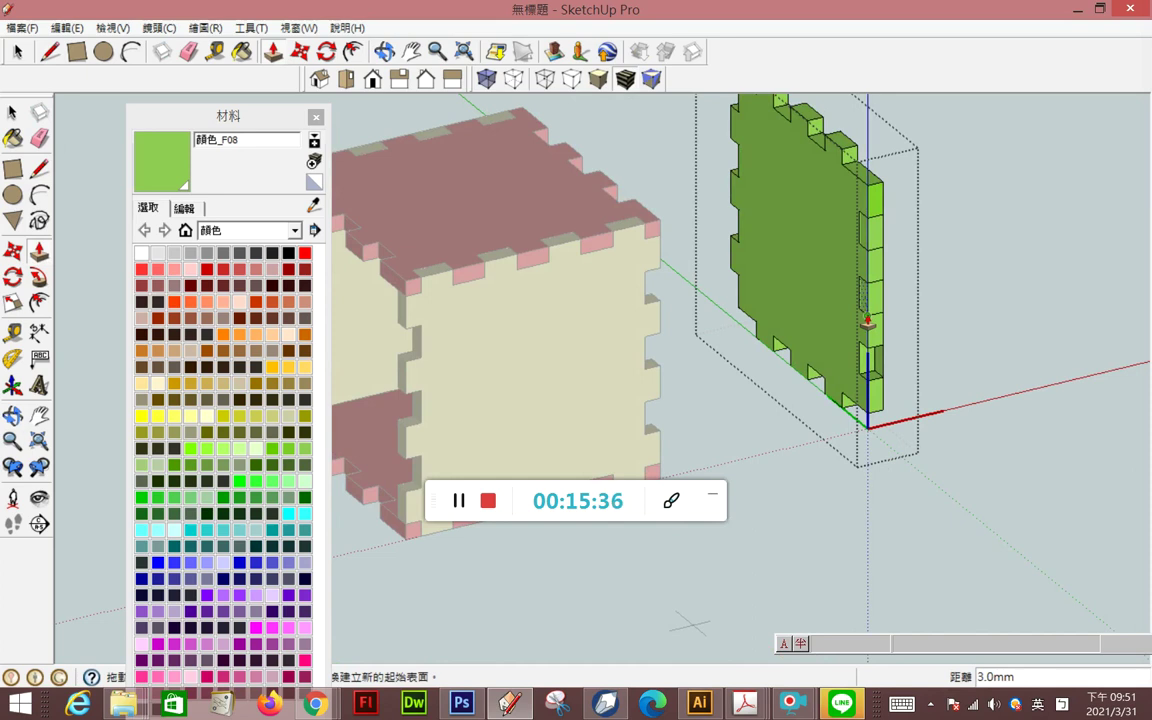
left_click(867, 376)
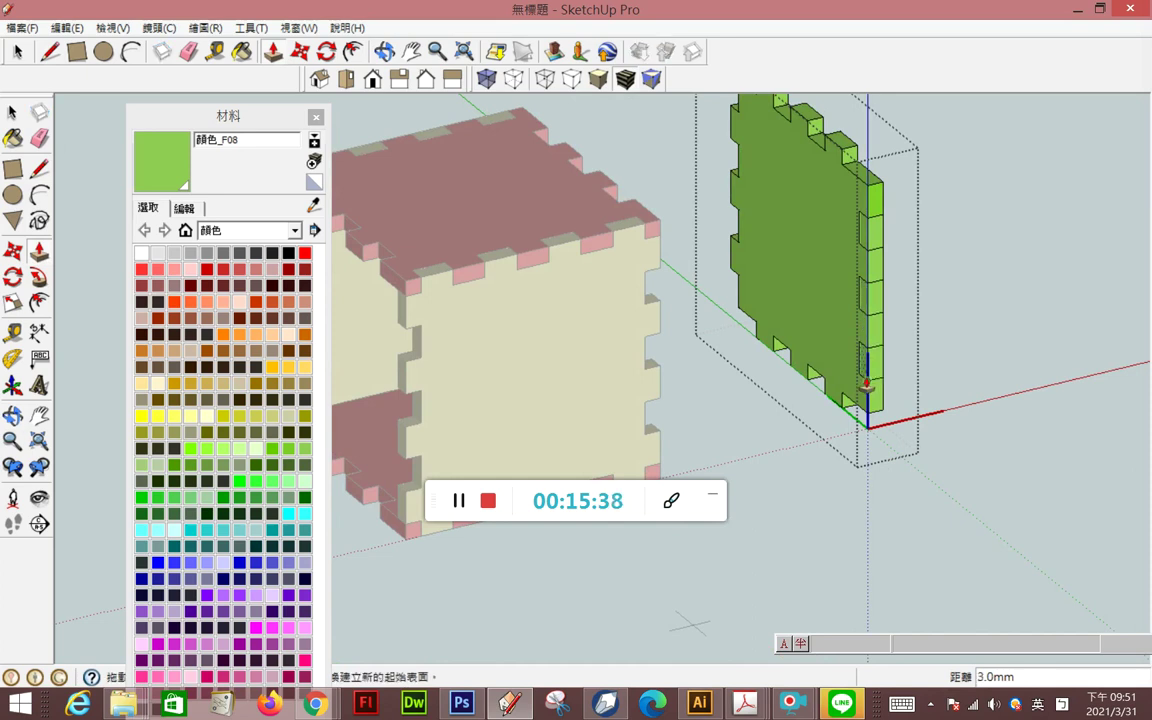
- Push the remaining left-strip segments in 3 mm and close the panel edit
middle_click_drag(851, 395, 571, 383)
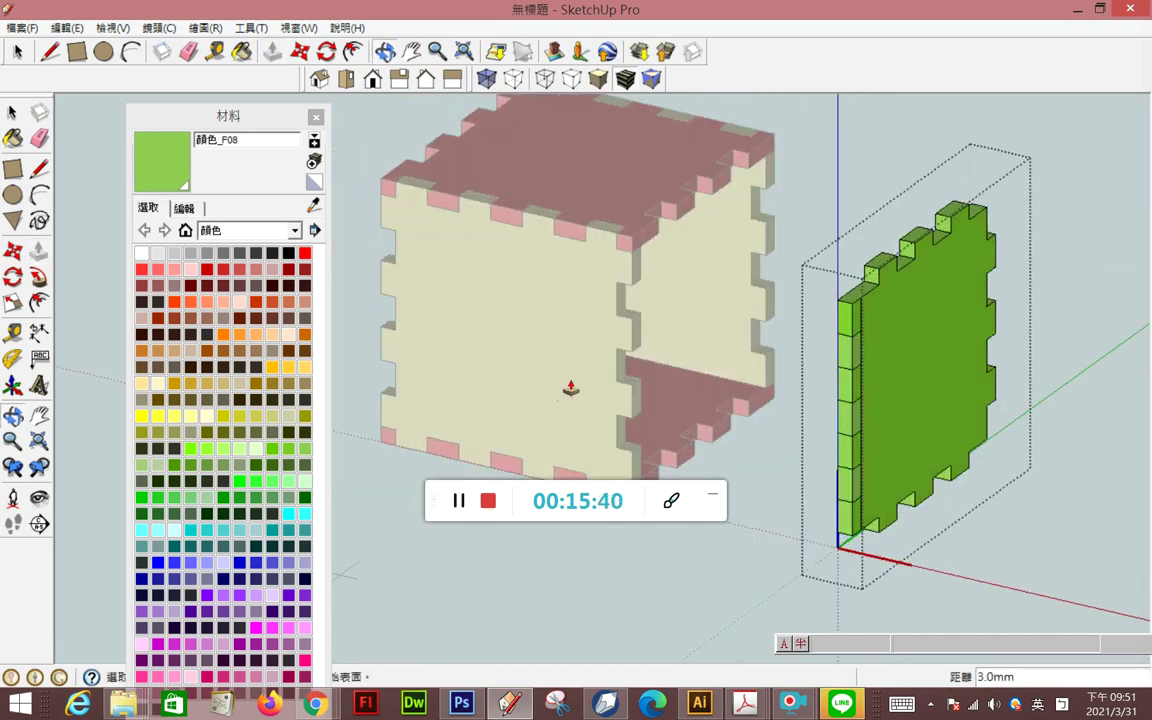
left_click(851, 324)
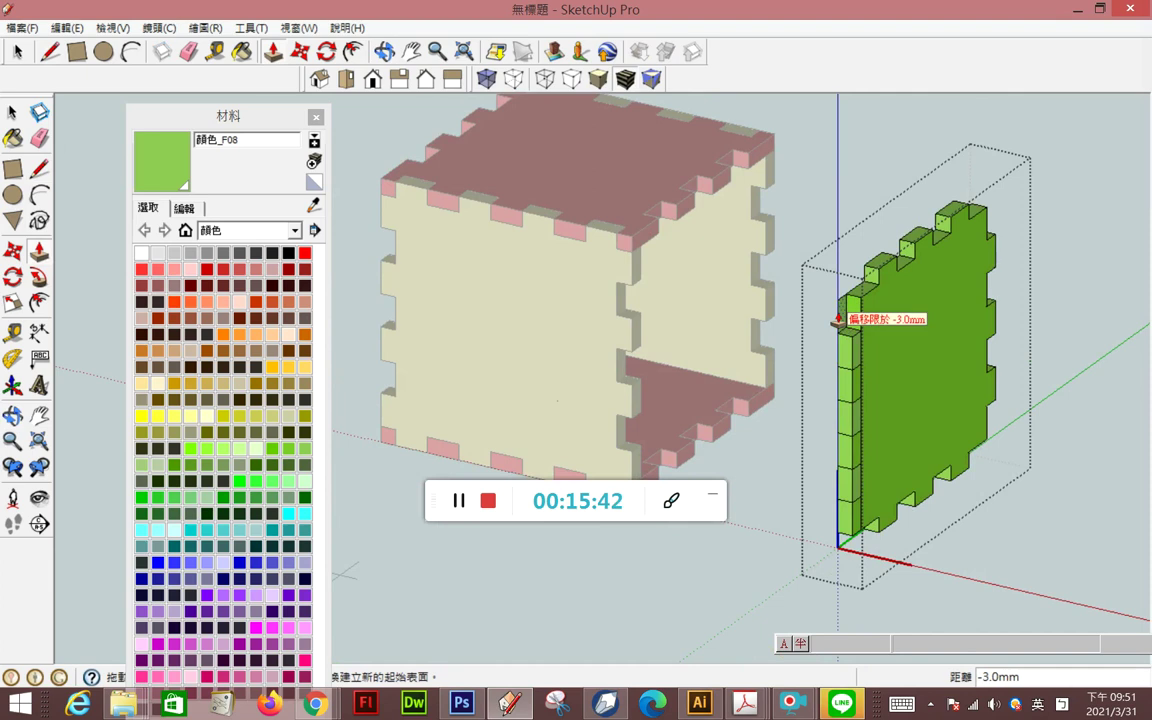
left_click(849, 366)
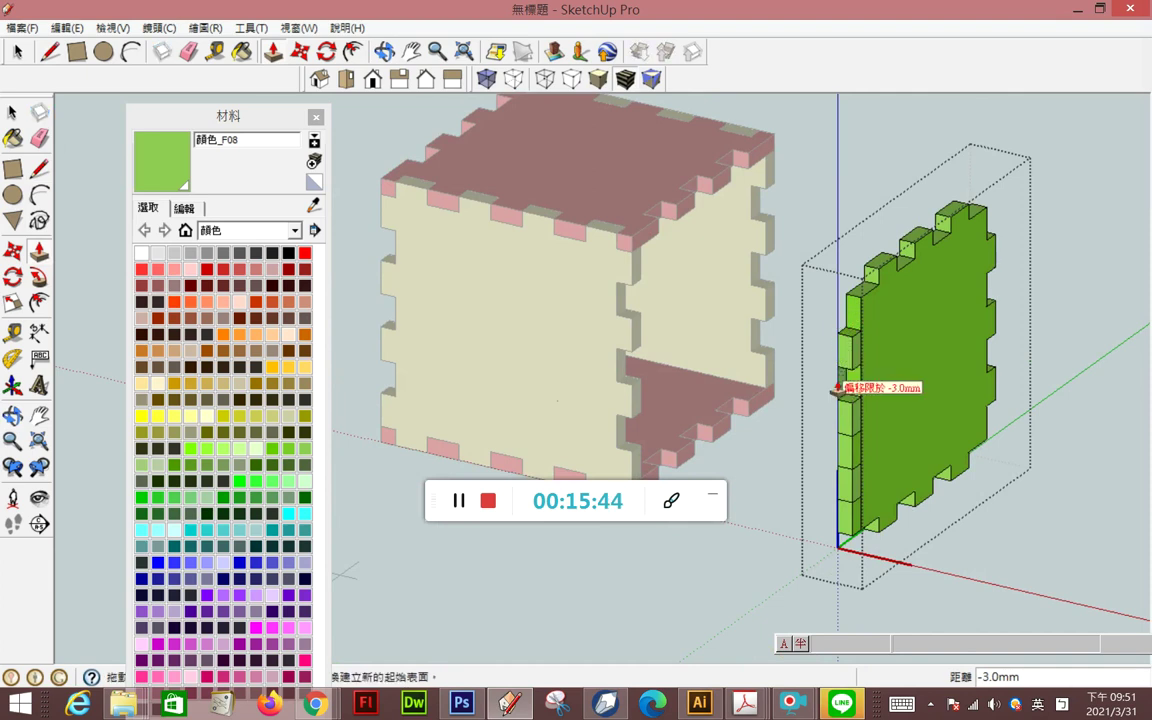
double_click(856, 385)
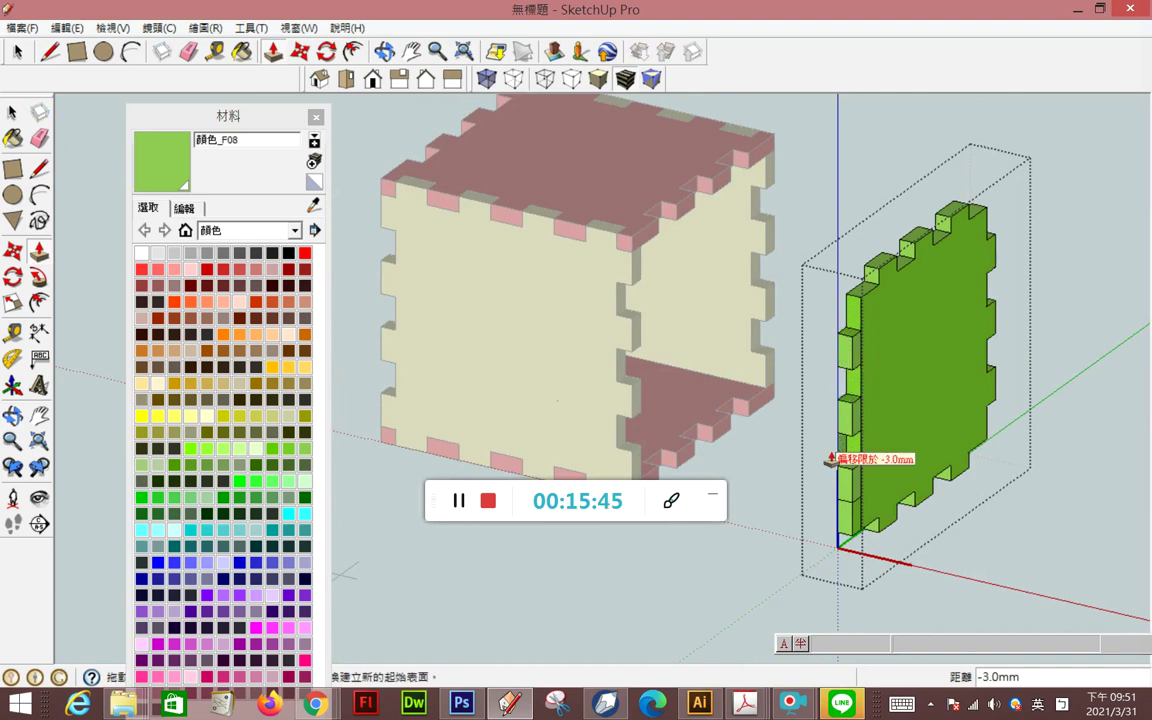
double_click(856, 455)
double_click(857, 522)
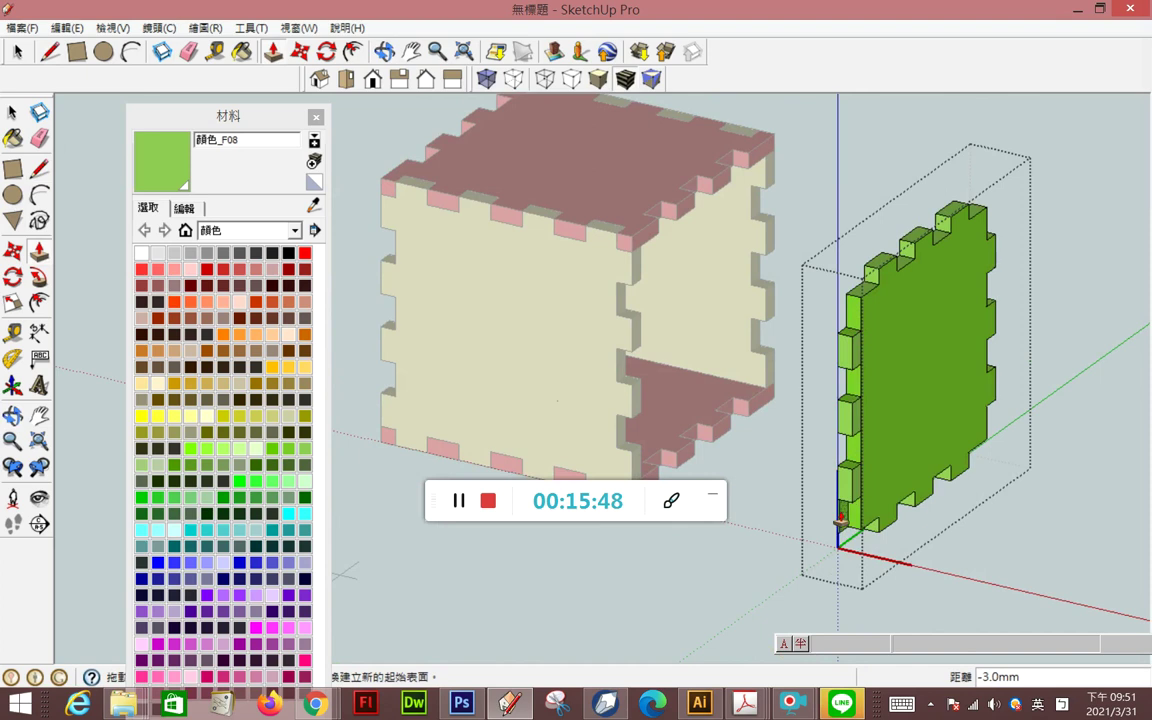
key("space")
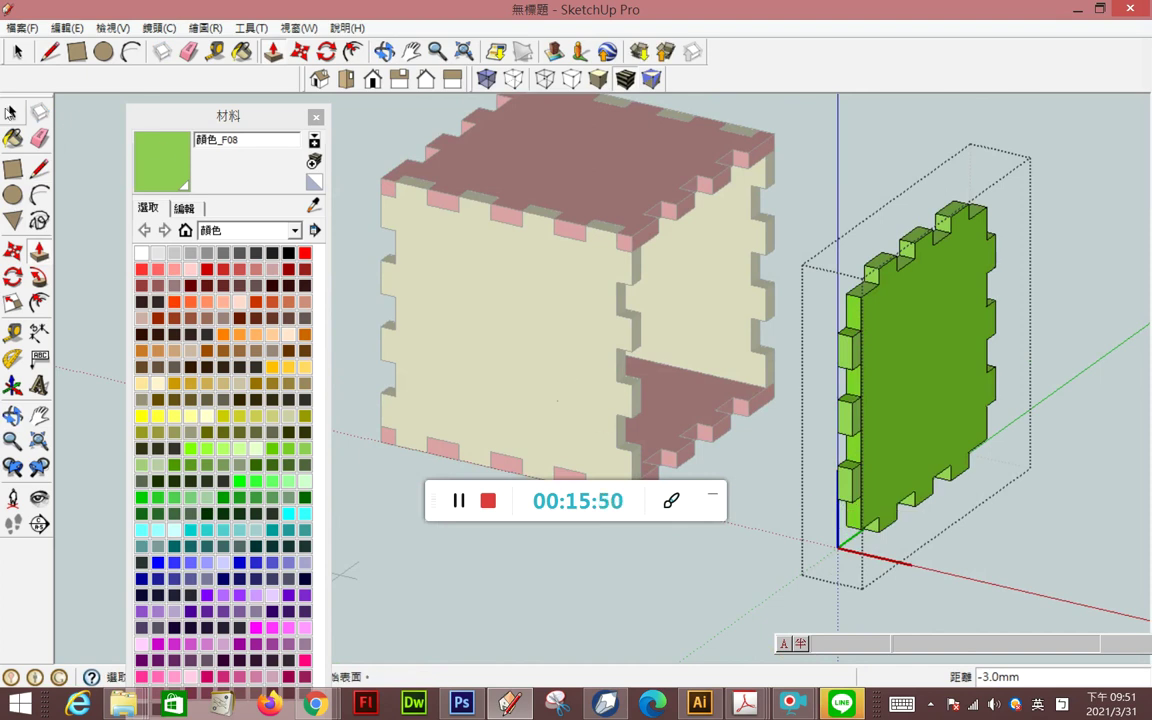
left_click(750, 474)
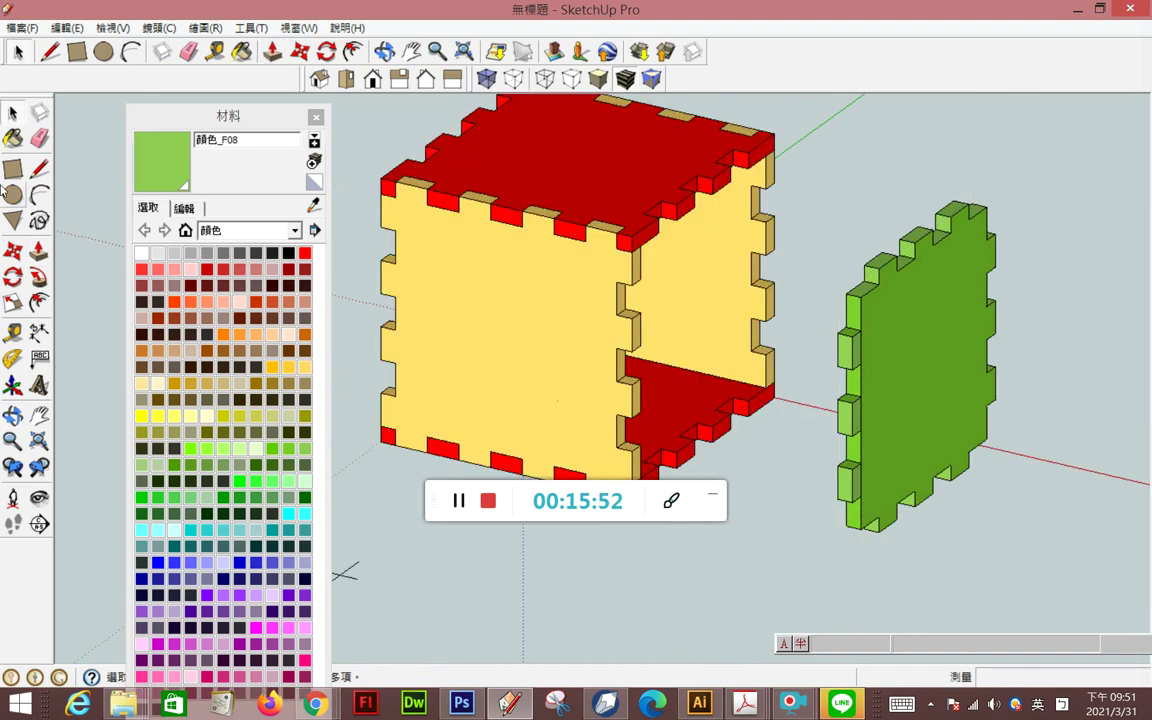
- Move the loose green panel into place on the cube's right side
left_click(13, 250)
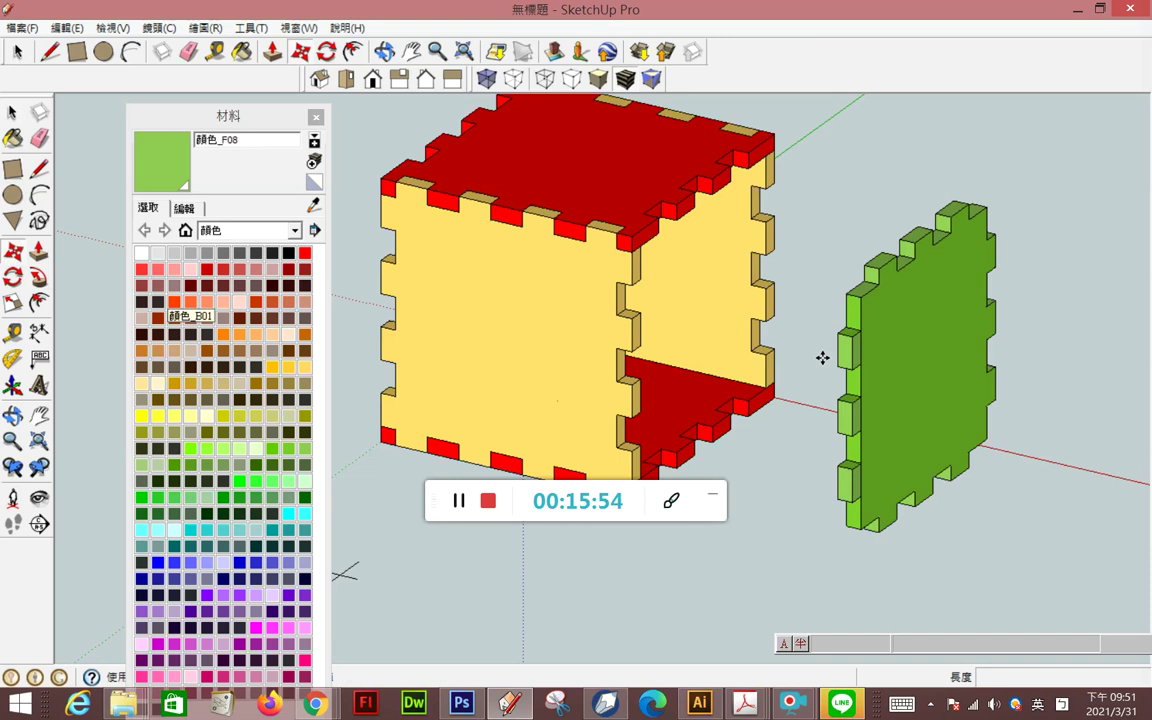
left_click(851, 337)
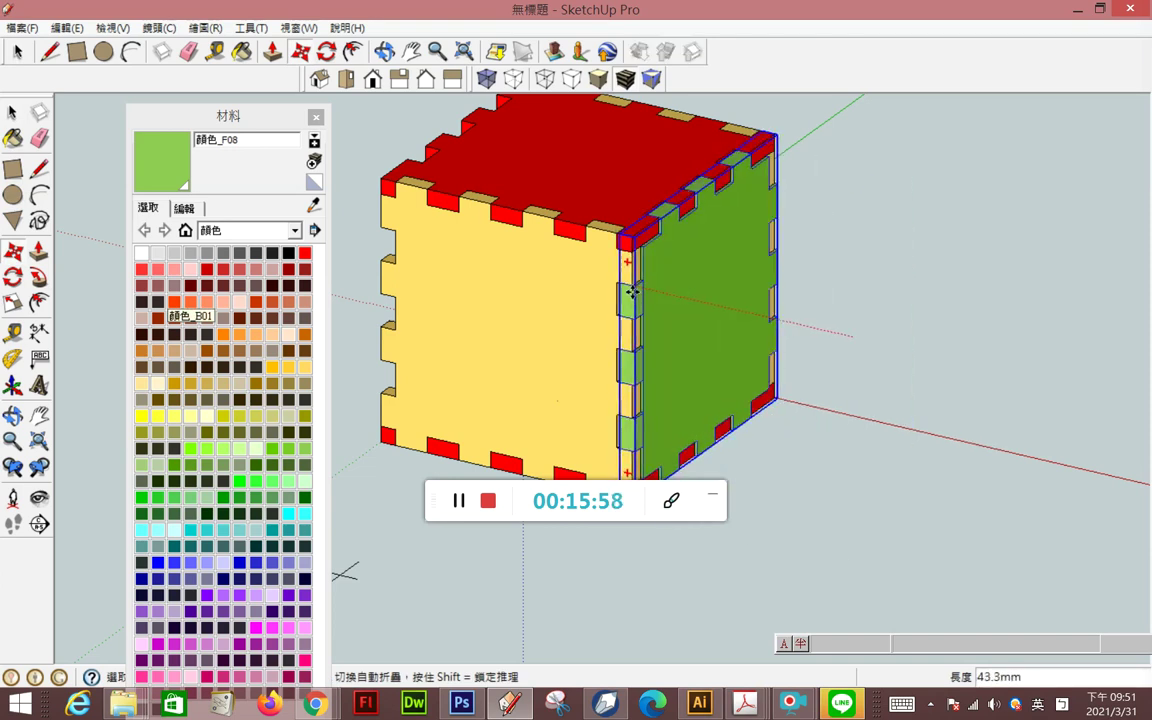
left_click(633, 287)
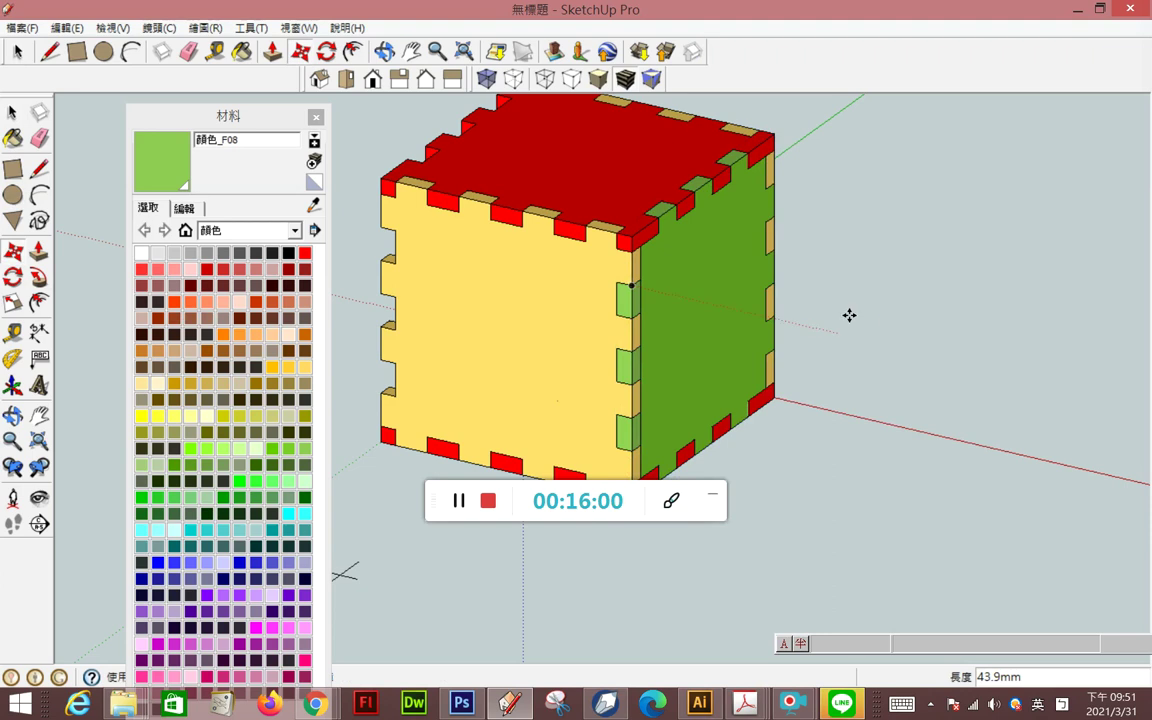
middle_click_drag(859, 324, 556, 338)
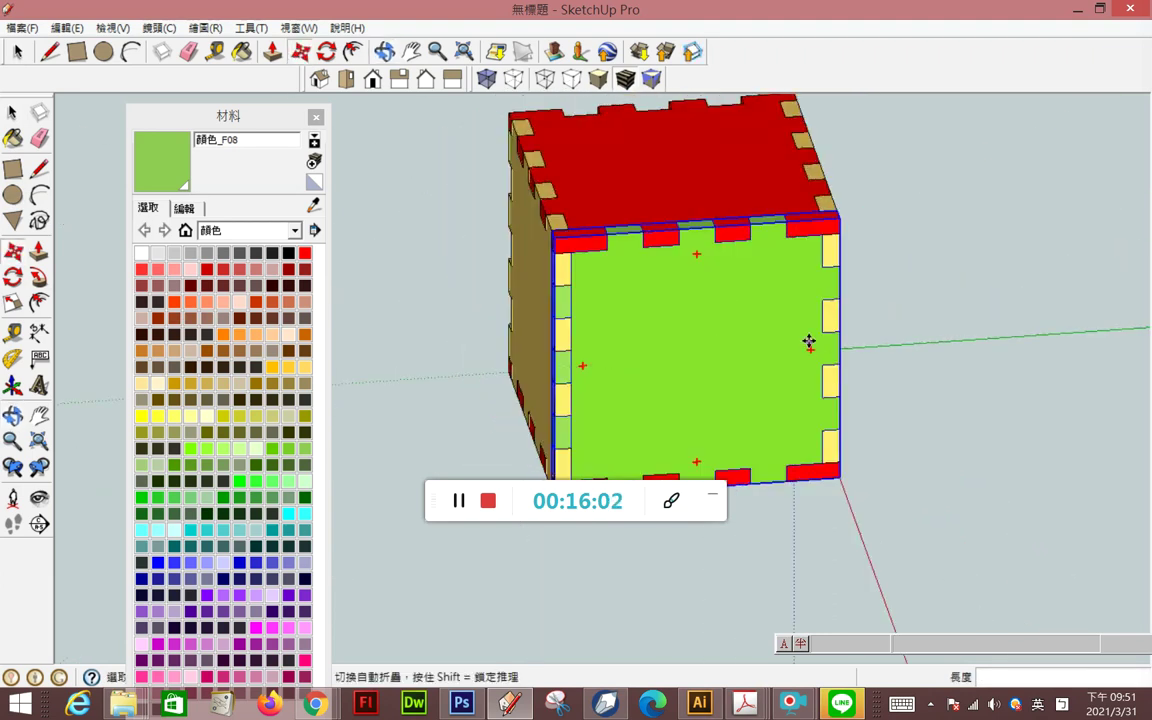
scroll(818, 326, "down", 3)
mouse_move(738, 360)
middle_mouse_down()
mouse_move(1069, 386)
mouse_move(943, 360)
middle_mouse_up()
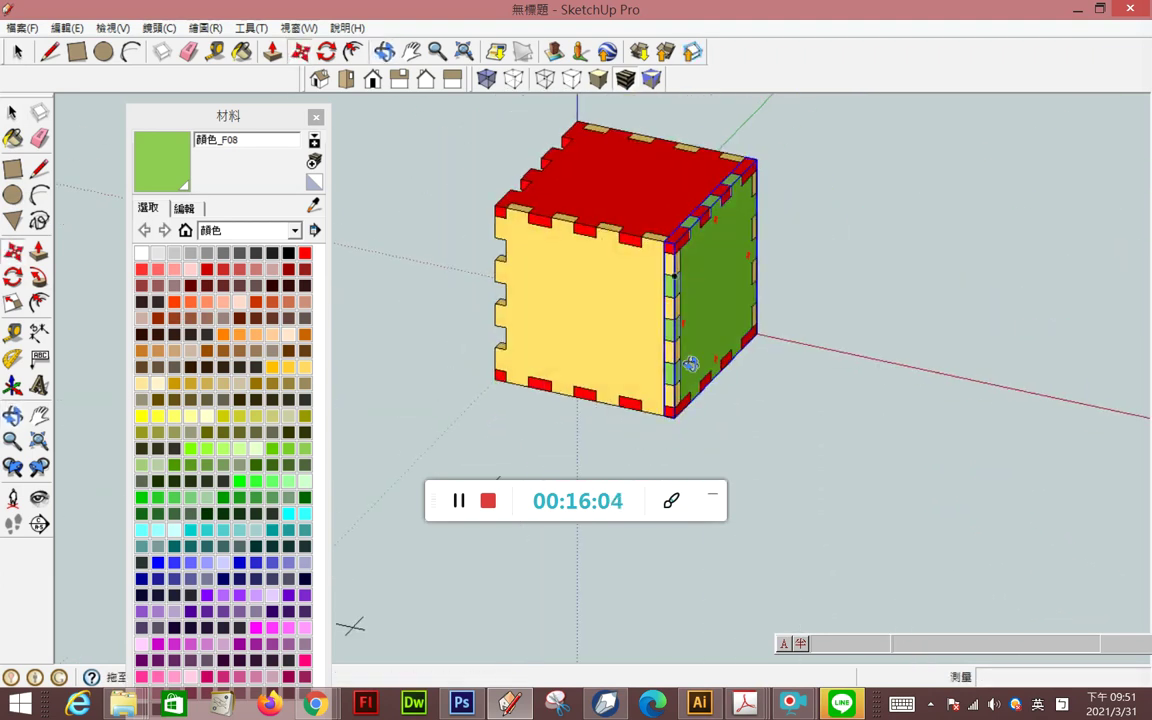
- Ctrl-Move a copy of the green panel onto the cube's left side
left_click(14, 250)
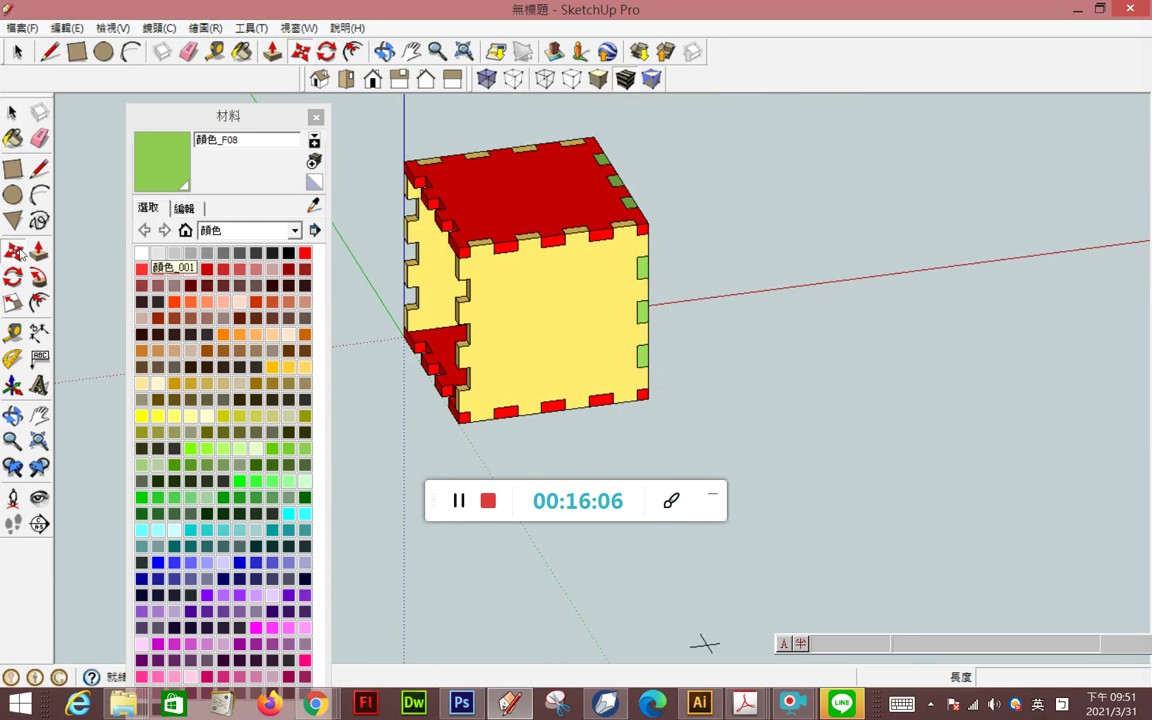
left_click(647, 348)
key("ctrl")
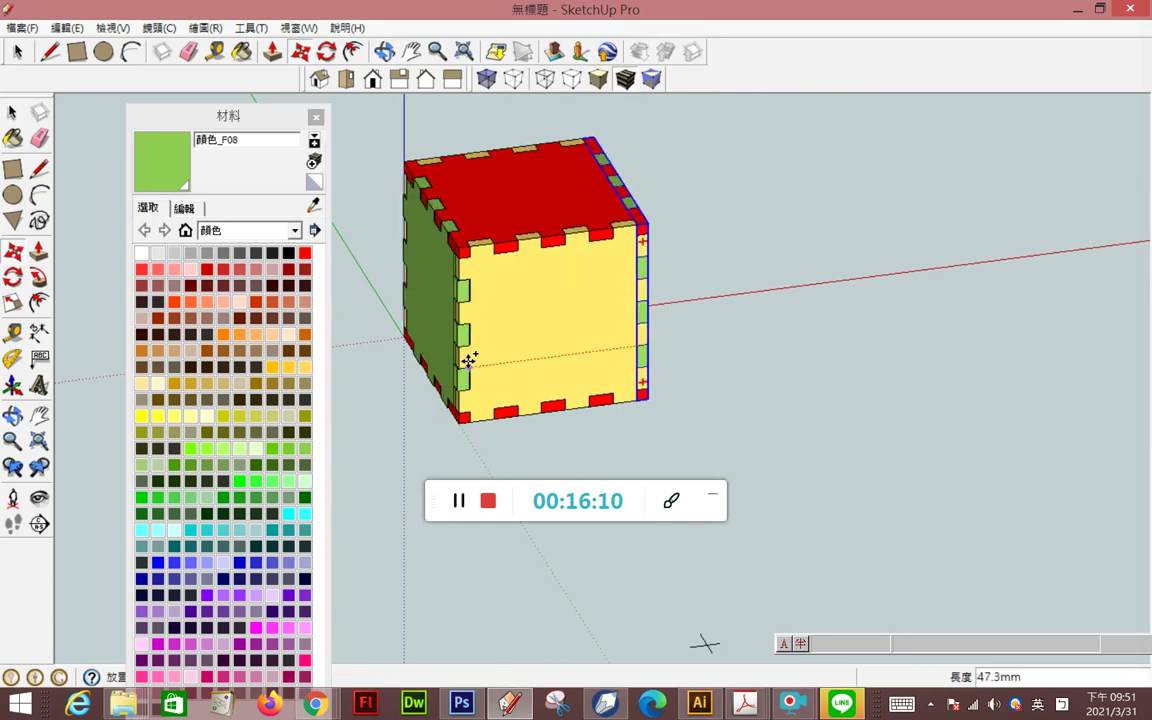
left_click(468, 376)
mouse_move(543, 355)
middle_mouse_down()
mouse_move(814, 297)
mouse_move(826, 310)
middle_mouse_up()
scroll(809, 272, "down", 2)
scroll(614, 360, "up", 1)
scroll(608, 357, "up", 3)
middle_click_drag(617, 355, 746, 350)
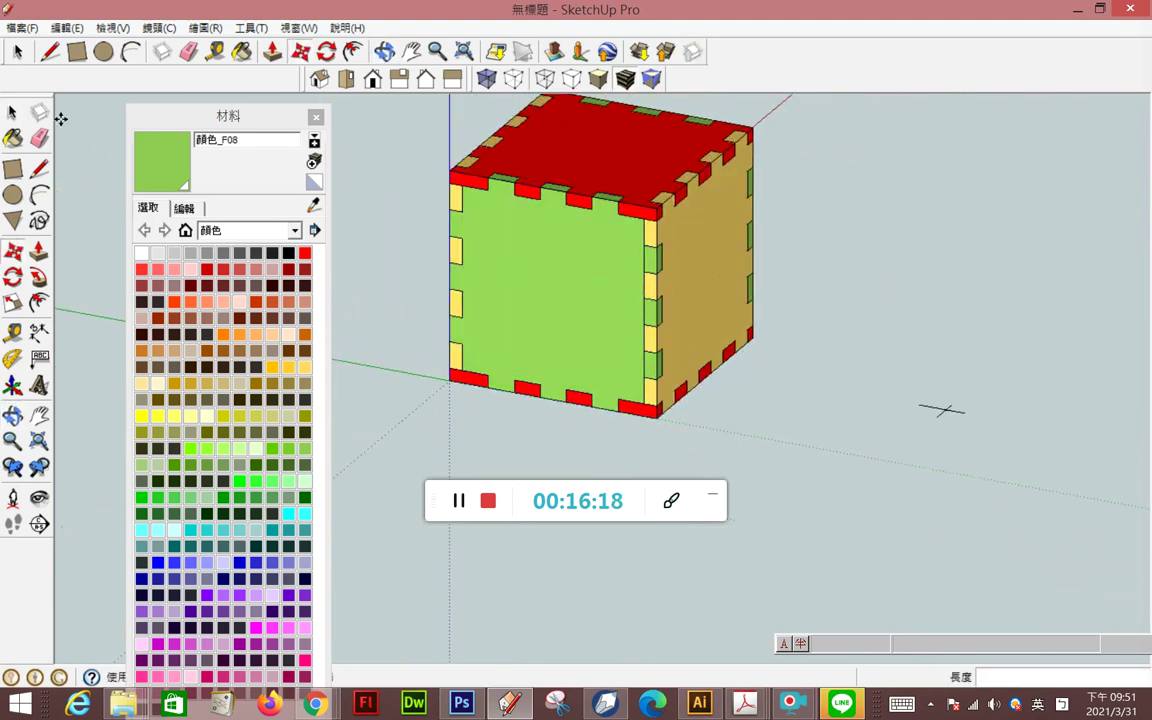
- Open the cube group for editing
left_click(13, 112)
double_click(532, 280)
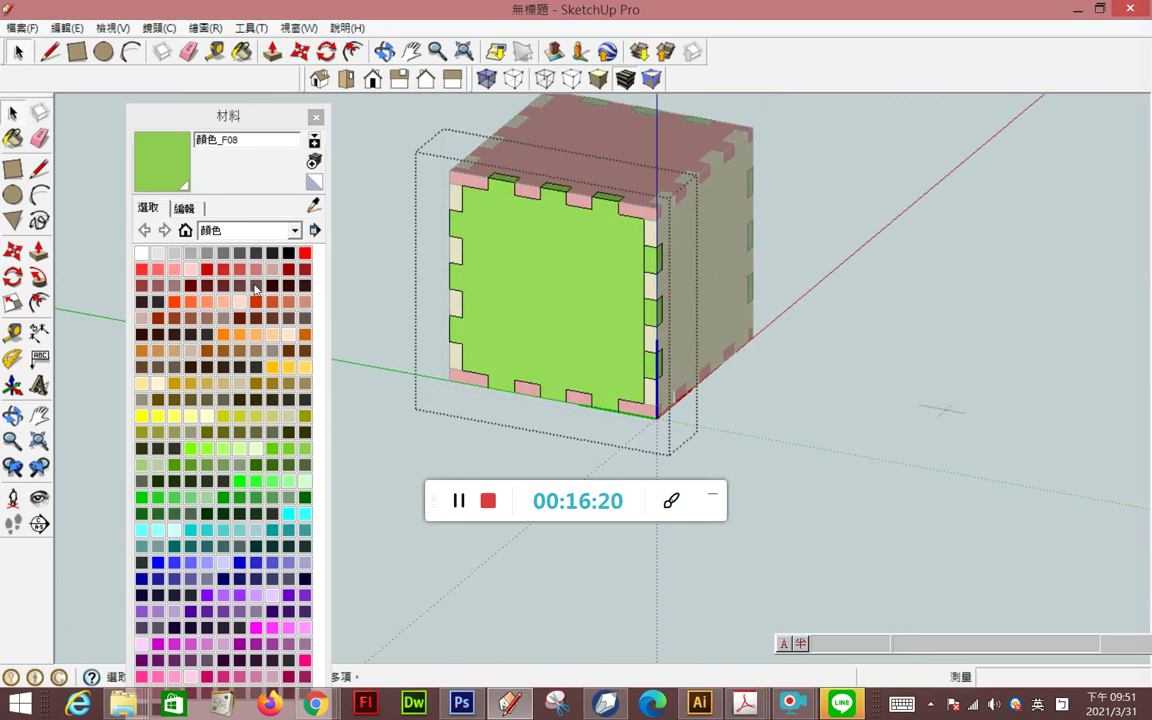
left_click(39, 138)
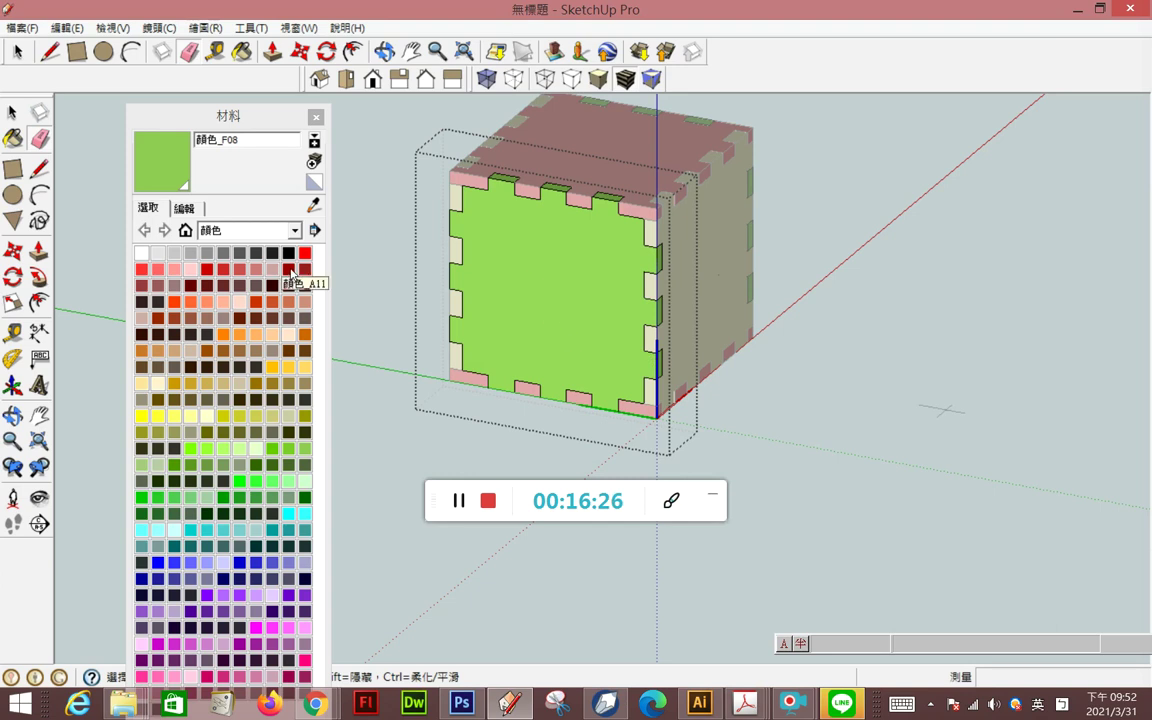
- Exit the cube group and delete the three loose boards and crosshair marks
key("space")
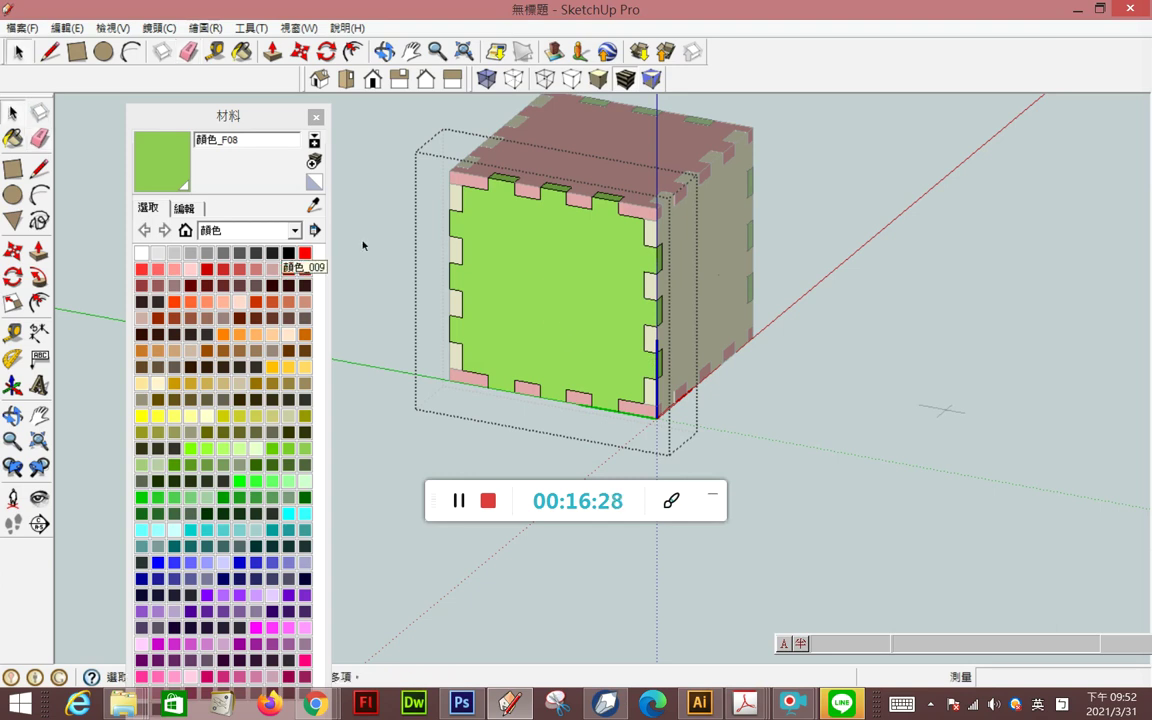
left_click(386, 247)
scroll(419, 229, "down", 2)
scroll(600, 300, "down", 2)
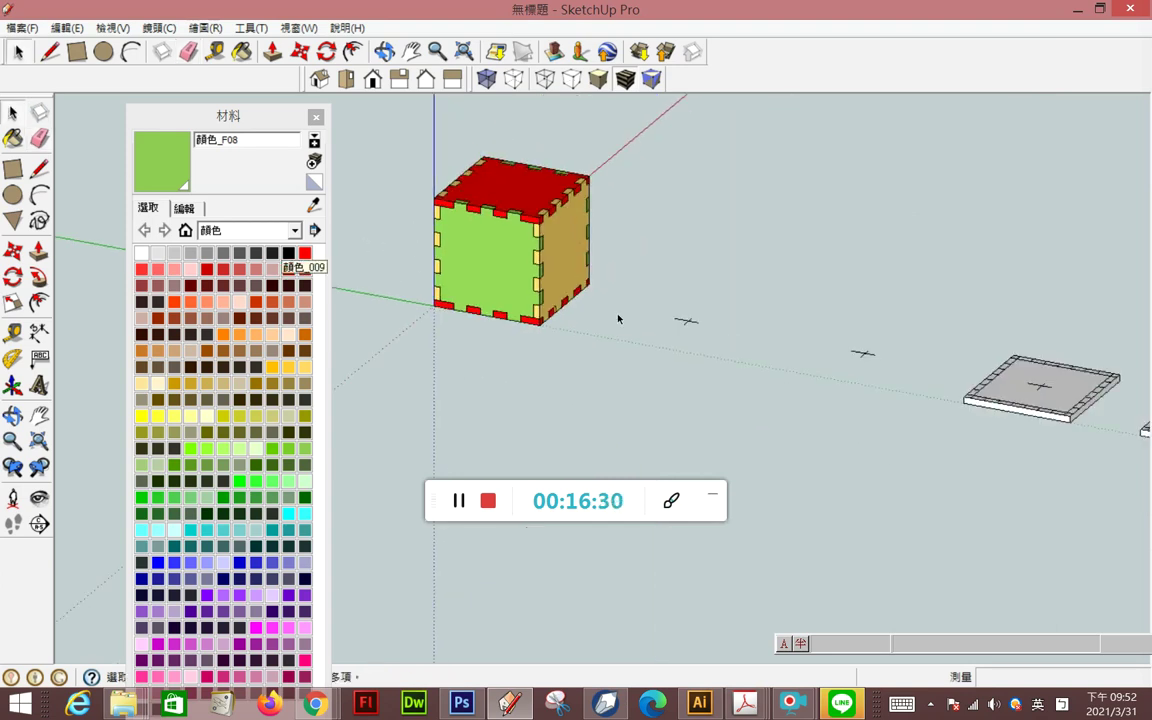
scroll(599, 293, "down", 2)
scroll(603, 296, "down", 2)
left_click_drag(612, 267, 1129, 469)
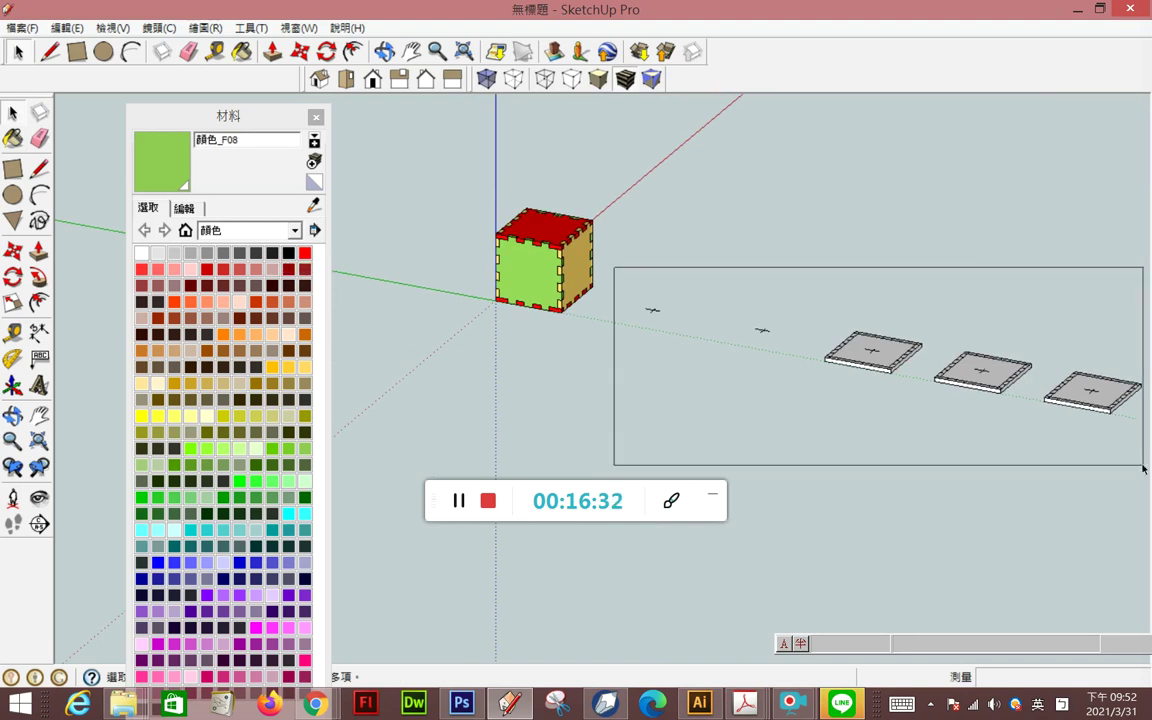
key("Delete")
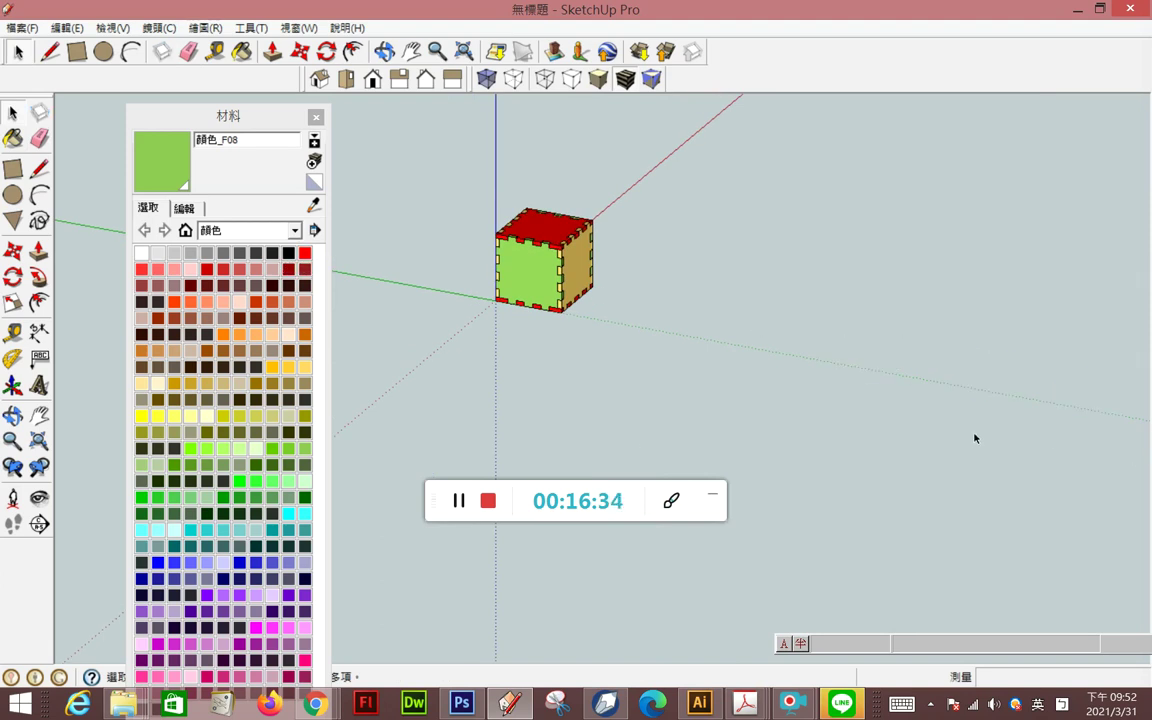
- In isometric view, lift the red lid off the box and set it to the right
scroll(637, 262, "up", 1)
scroll(637, 265, "up", 2)
scroll(637, 265, "up", 2)
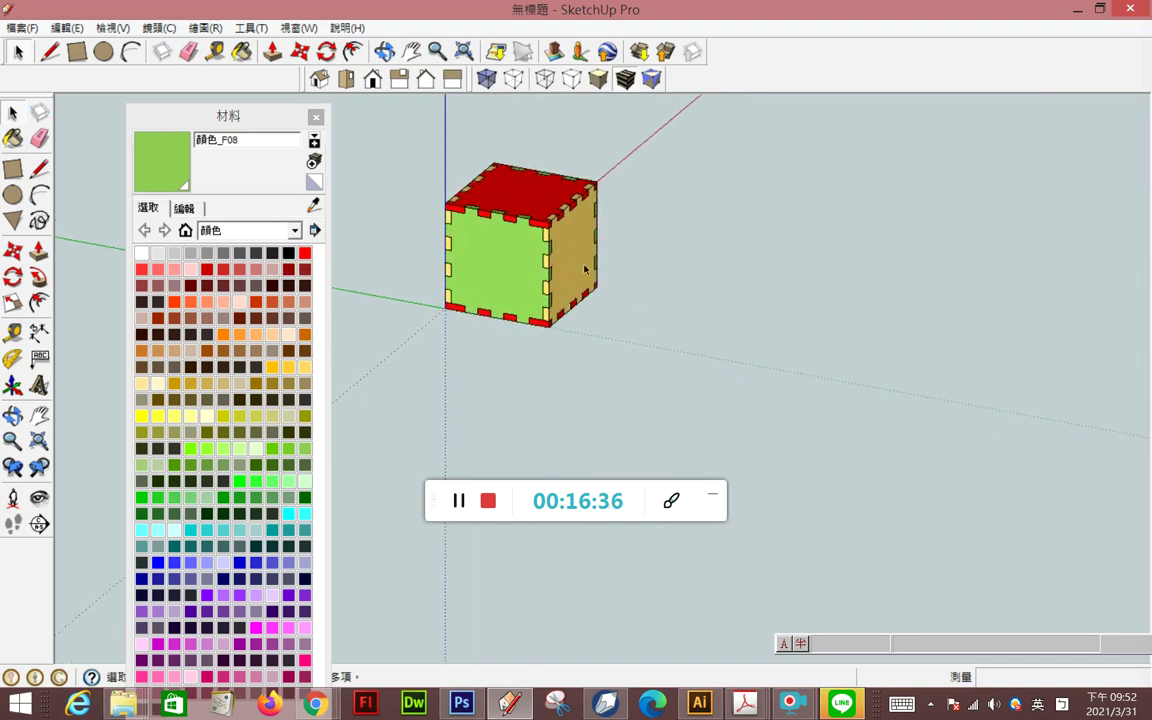
left_click(540, 218)
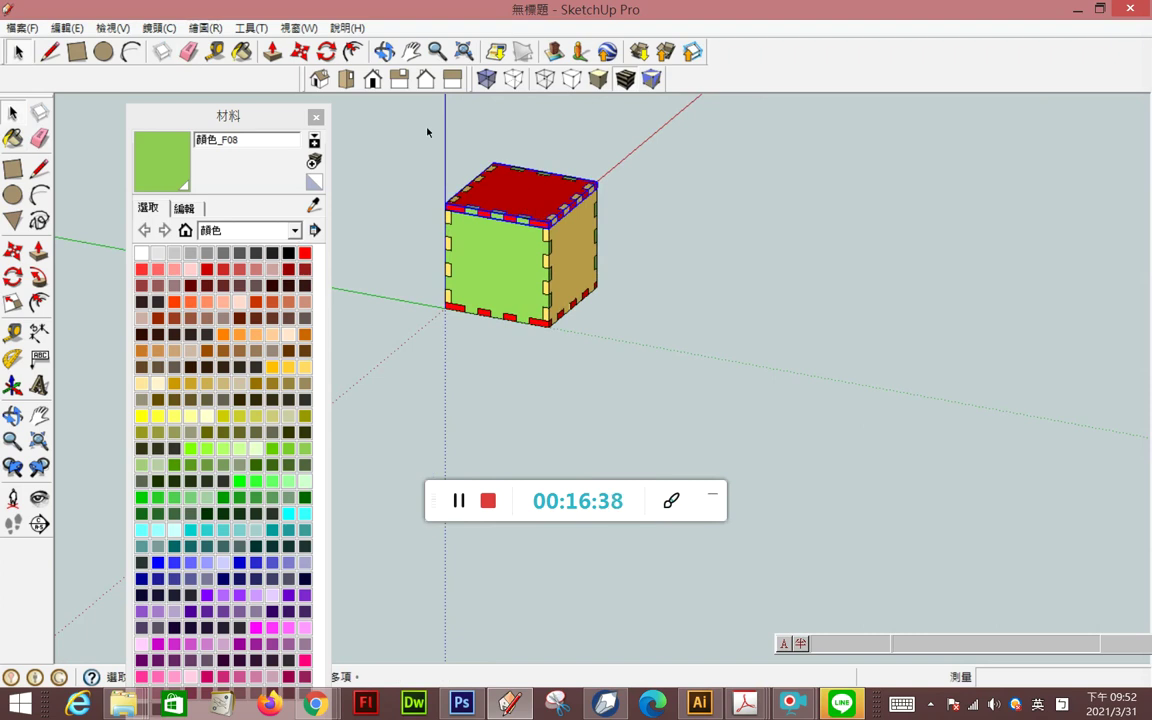
left_click(319, 82)
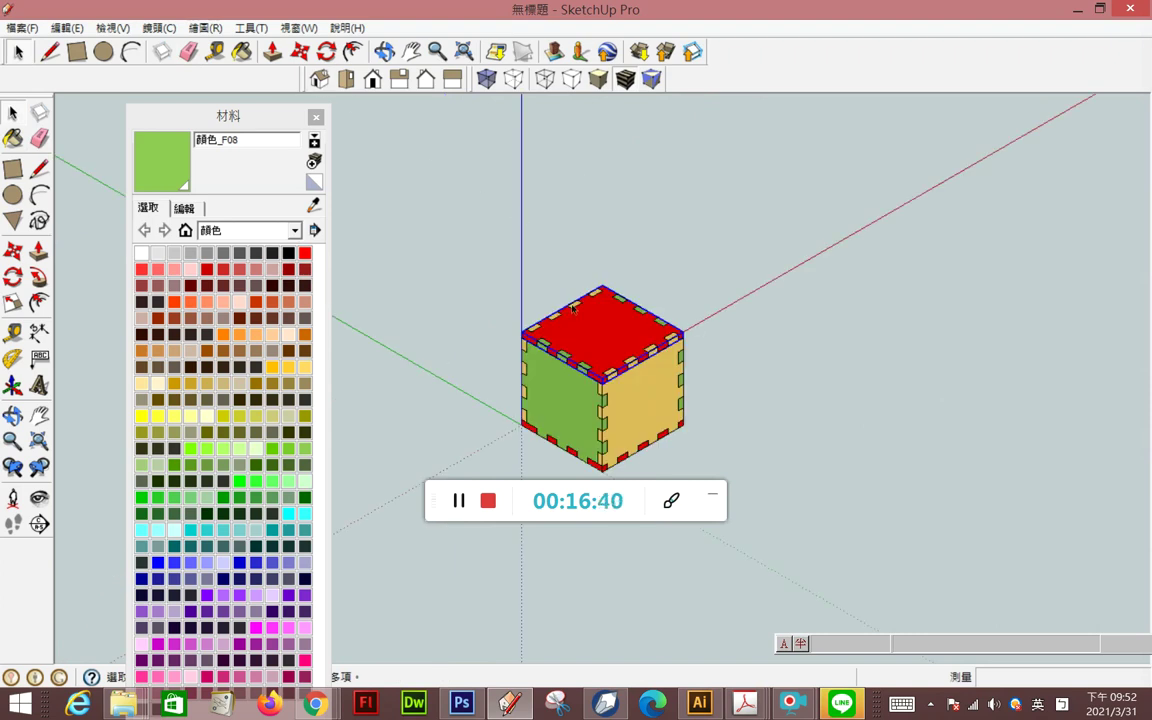
left_click(11, 253)
mouse_move(601, 375)
left_mouse_down()
mouse_move(854, 329)
mouse_move(764, 258)
left_mouse_up()
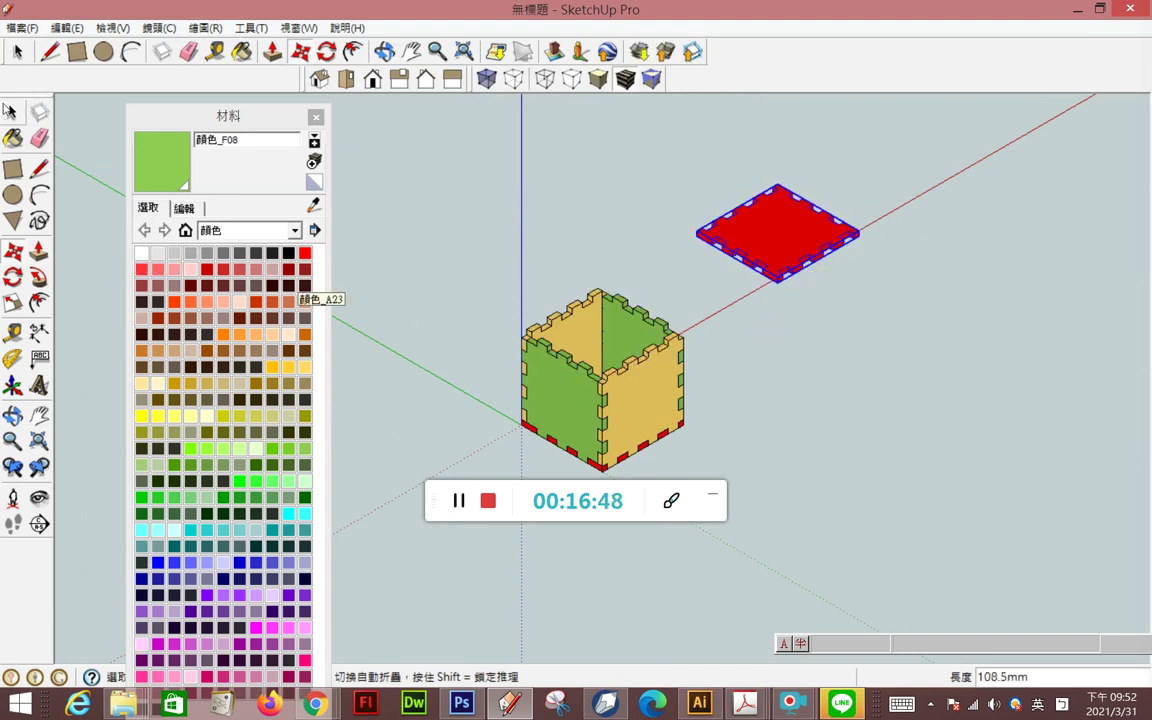
left_click(11, 112)
- Rotate the right-hand tan panel 90° flat and move it out to the right
left_click(585, 370)
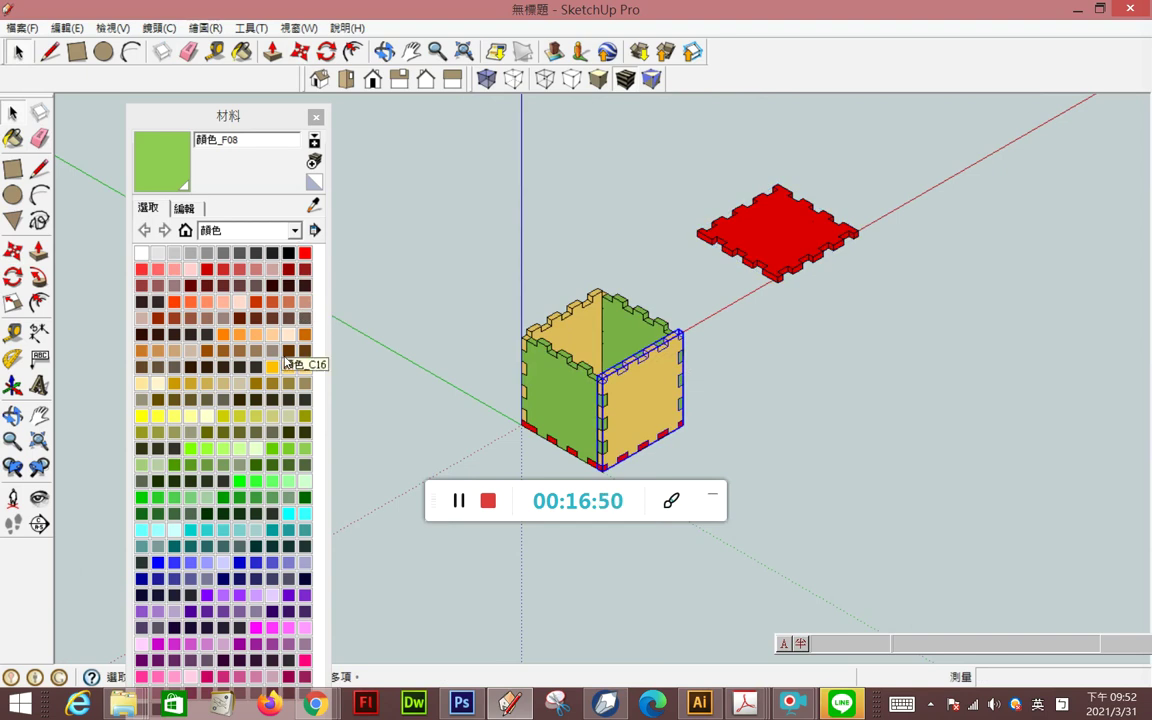
left_click(12, 277)
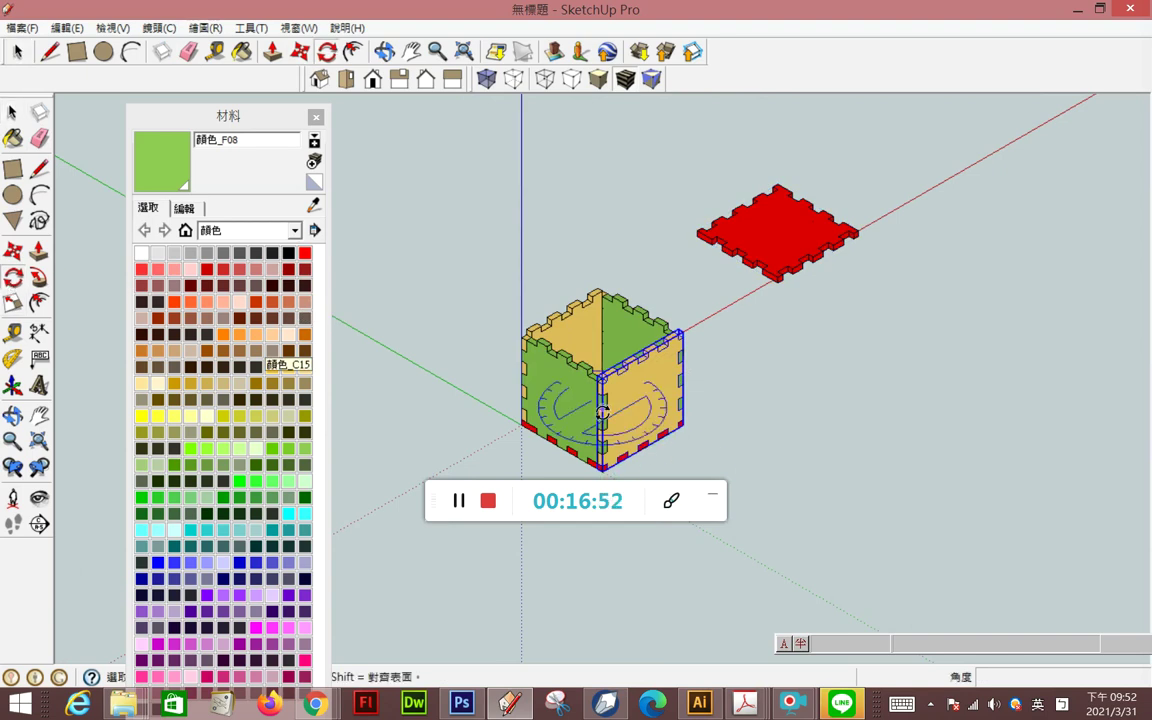
left_click(598, 379)
left_click(598, 462)
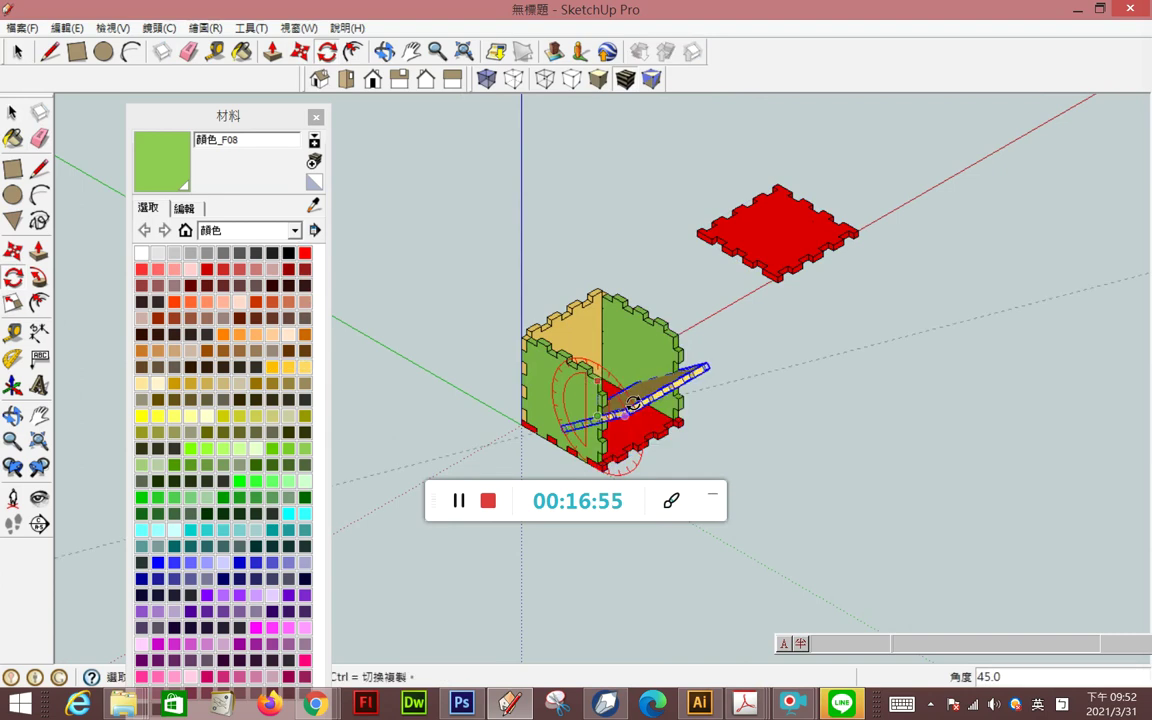
left_click(688, 457)
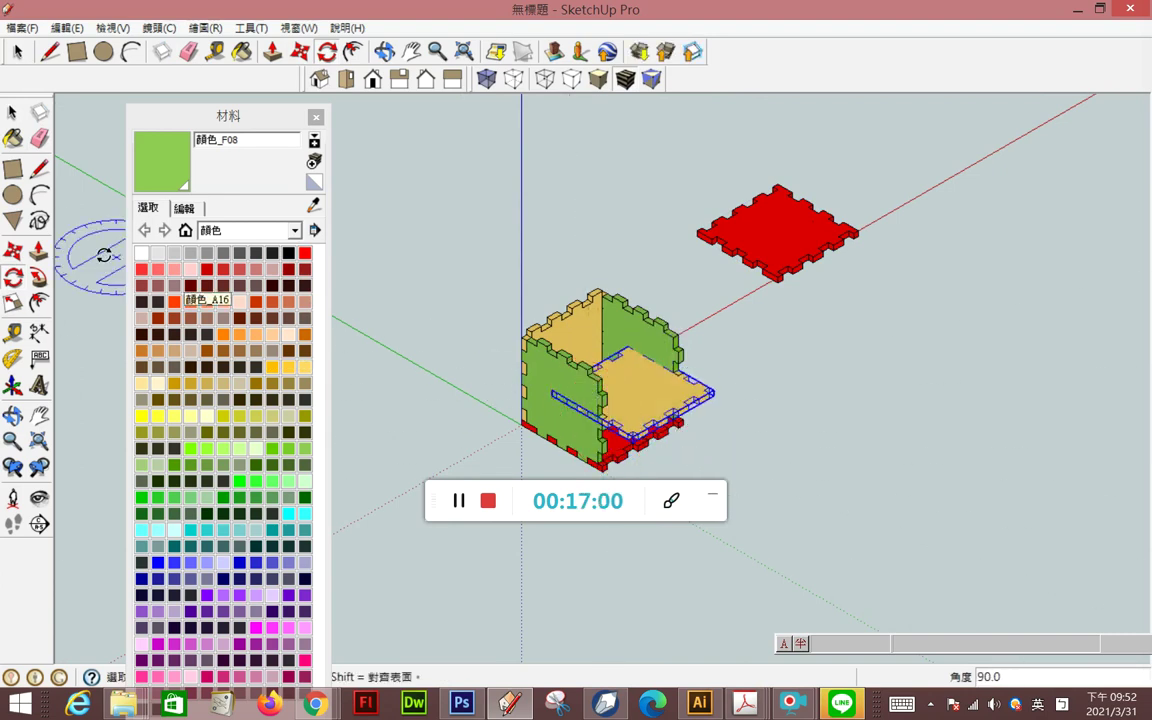
key("m")
left_click(630, 412)
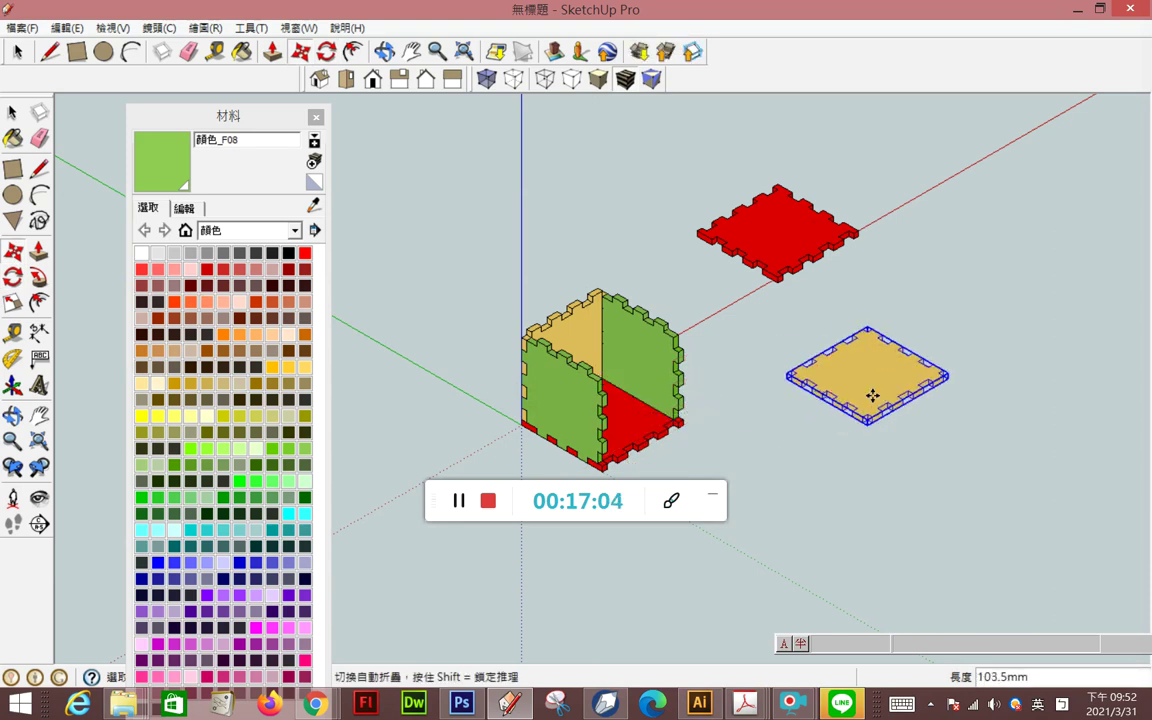
left_click(12, 112)
- Rotate the back-left tan panel 90° flat and drop it at the upper left
left_click(560, 318)
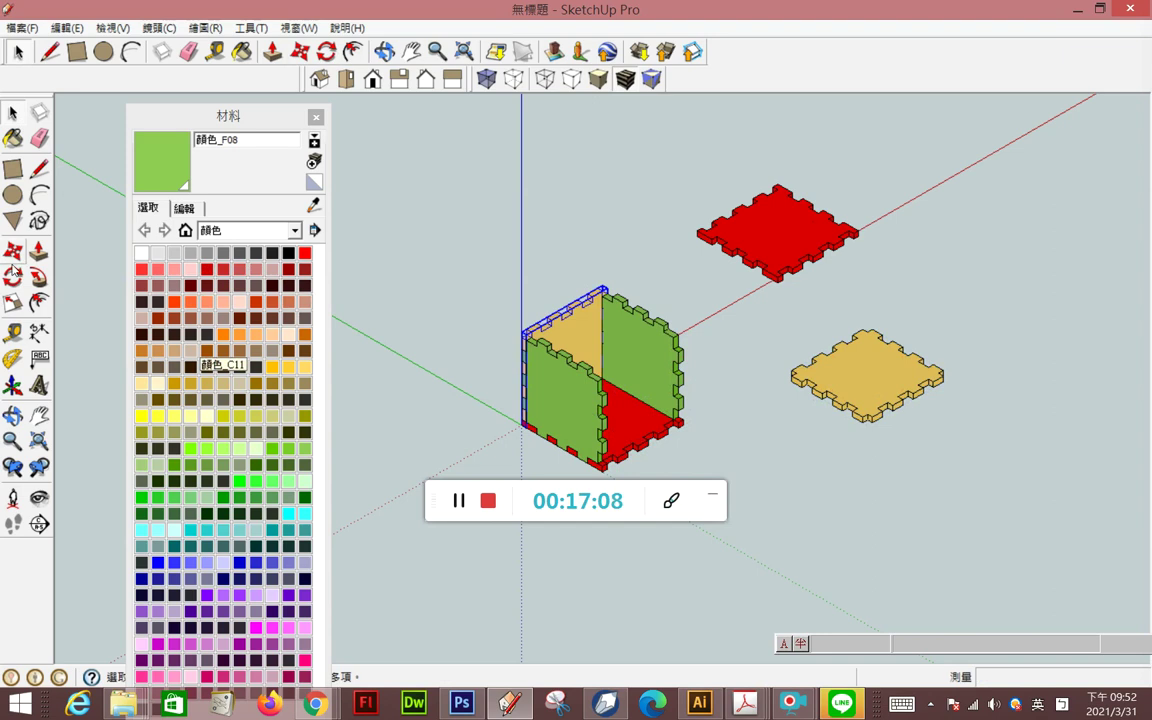
key("q")
left_click(521, 351)
left_click(467, 302)
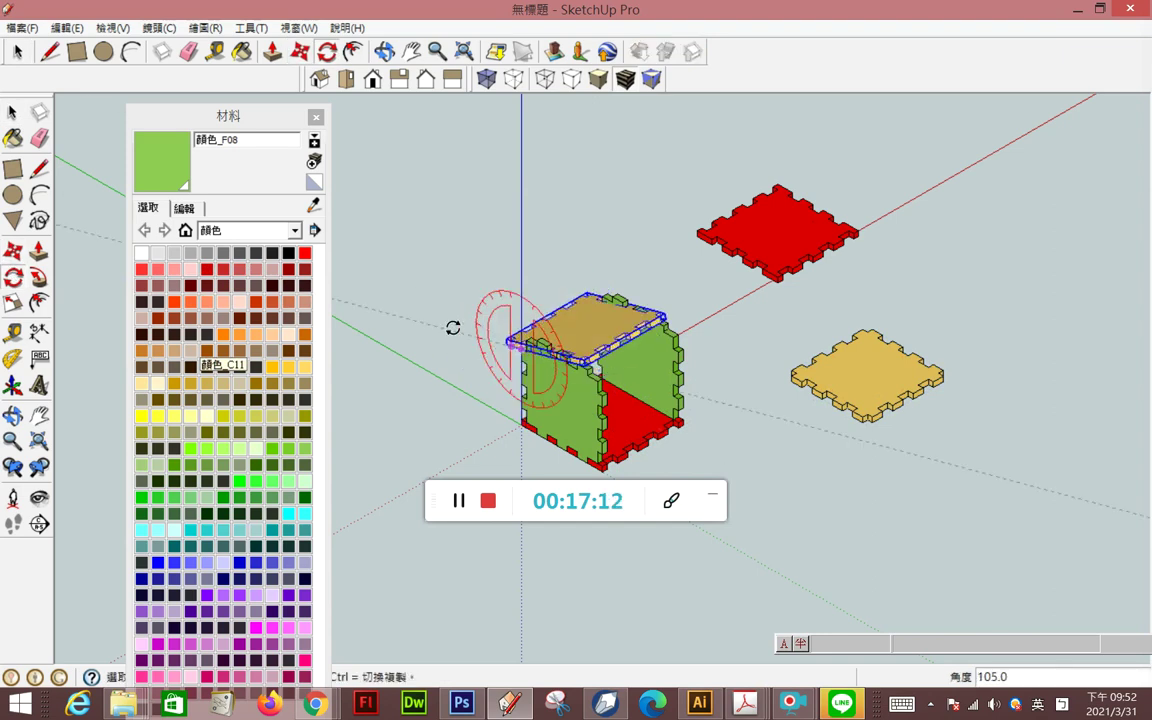
left_click(473, 321)
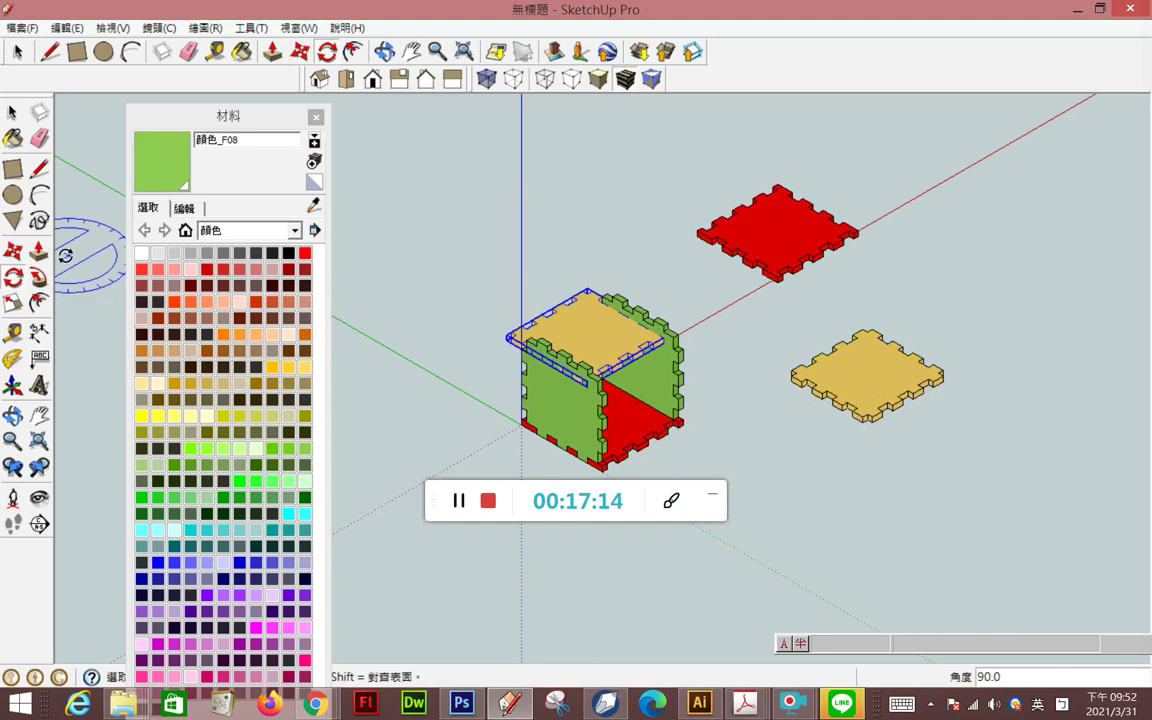
key("m")
left_click(576, 334)
left_click(384, 236)
key("space")
left_click(579, 420)
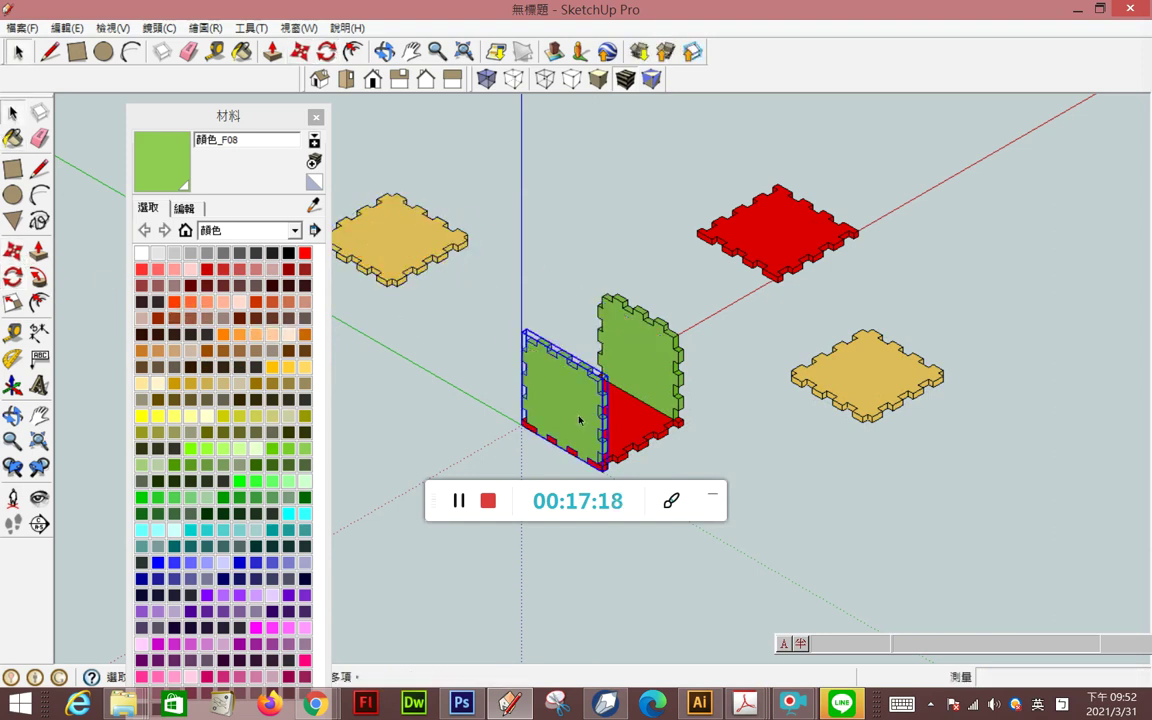
- Rotate the front-left green panel 90° flat and snap it against the red base's near edge
left_click(12, 277)
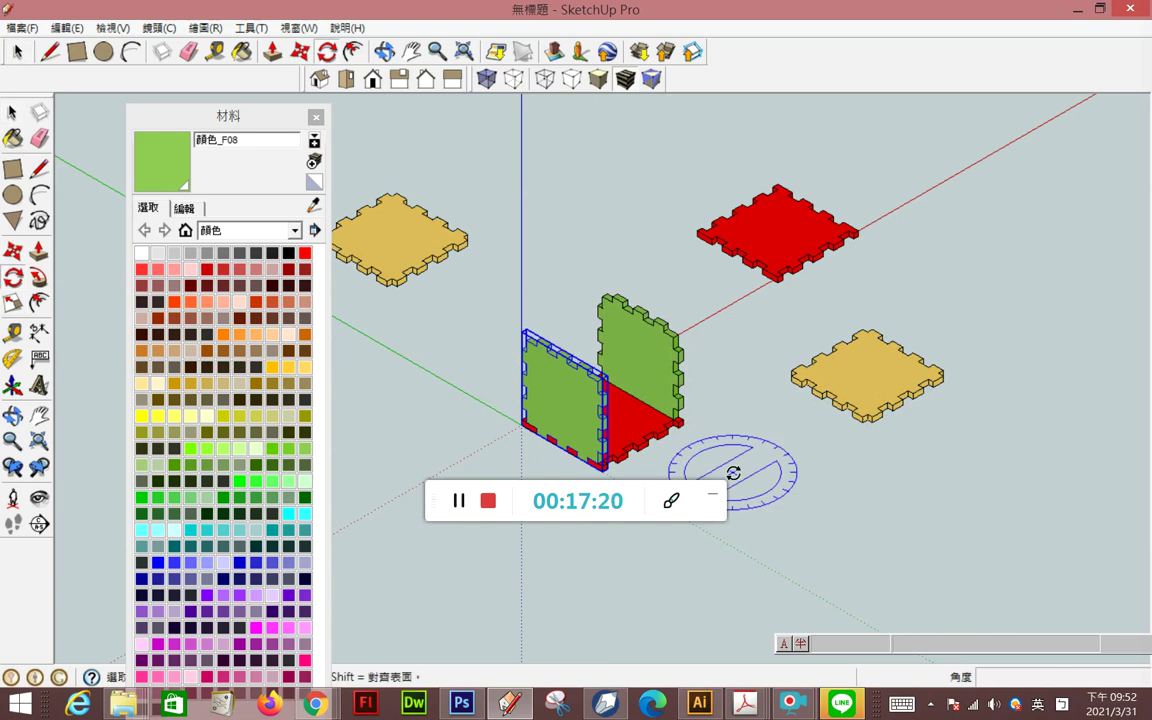
left_click(600, 396)
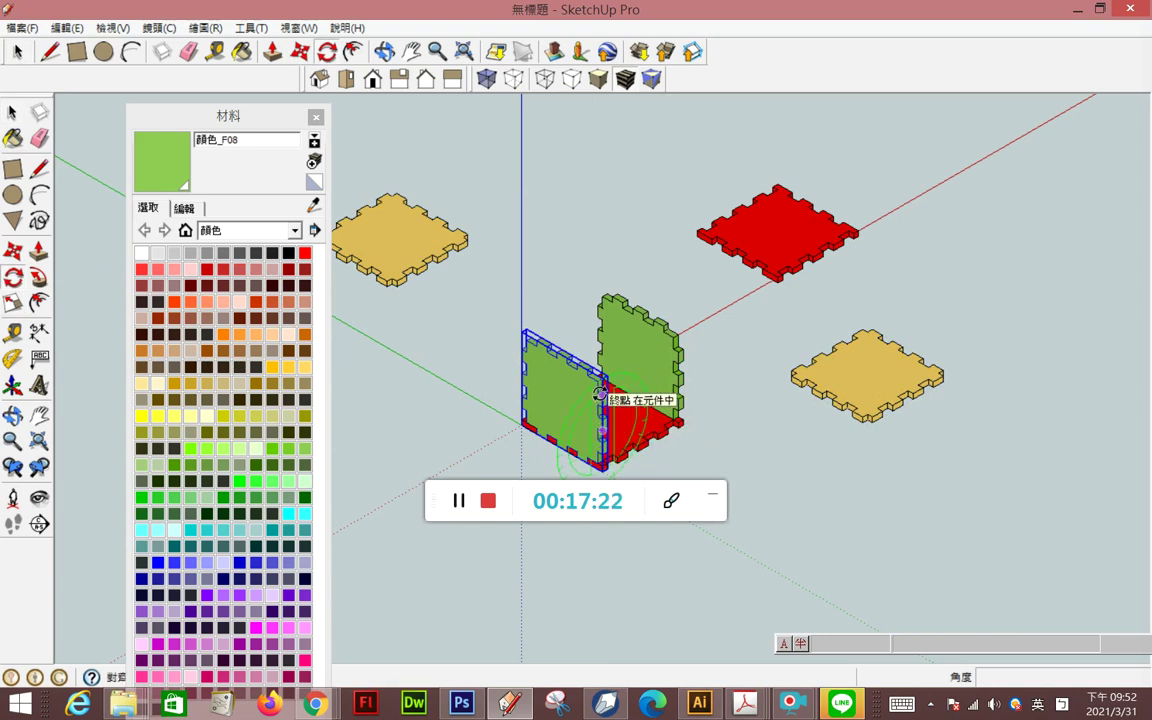
left_click(602, 460)
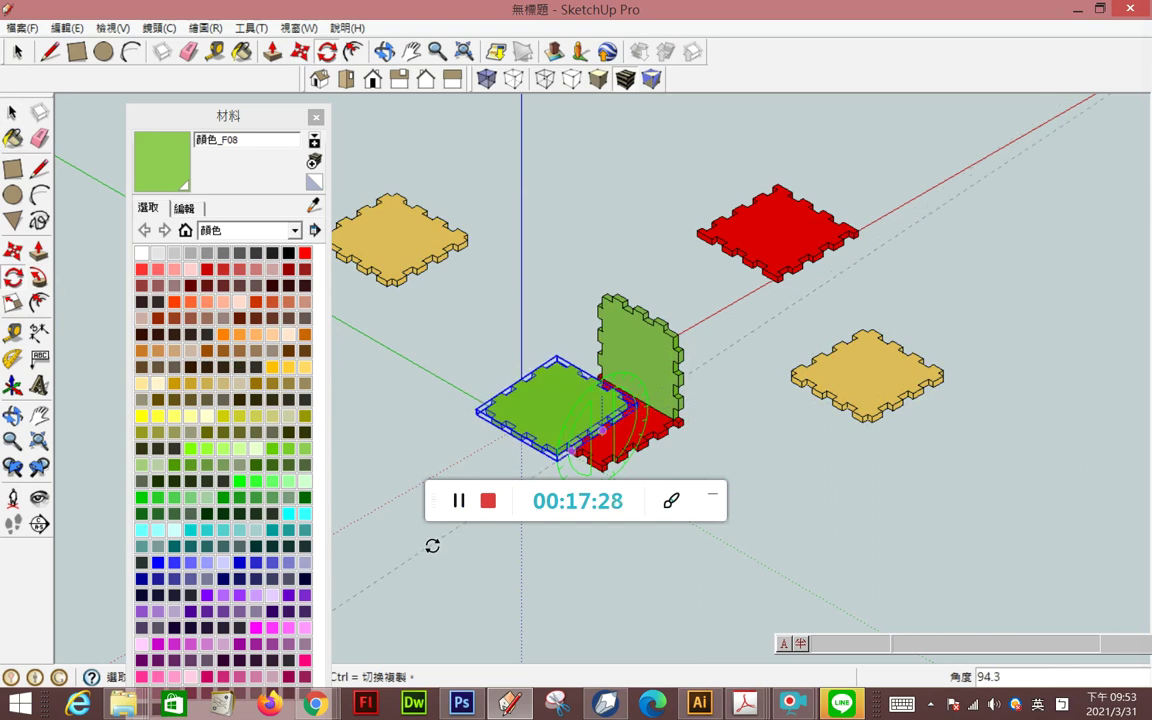
left_click(572, 451)
key("m")
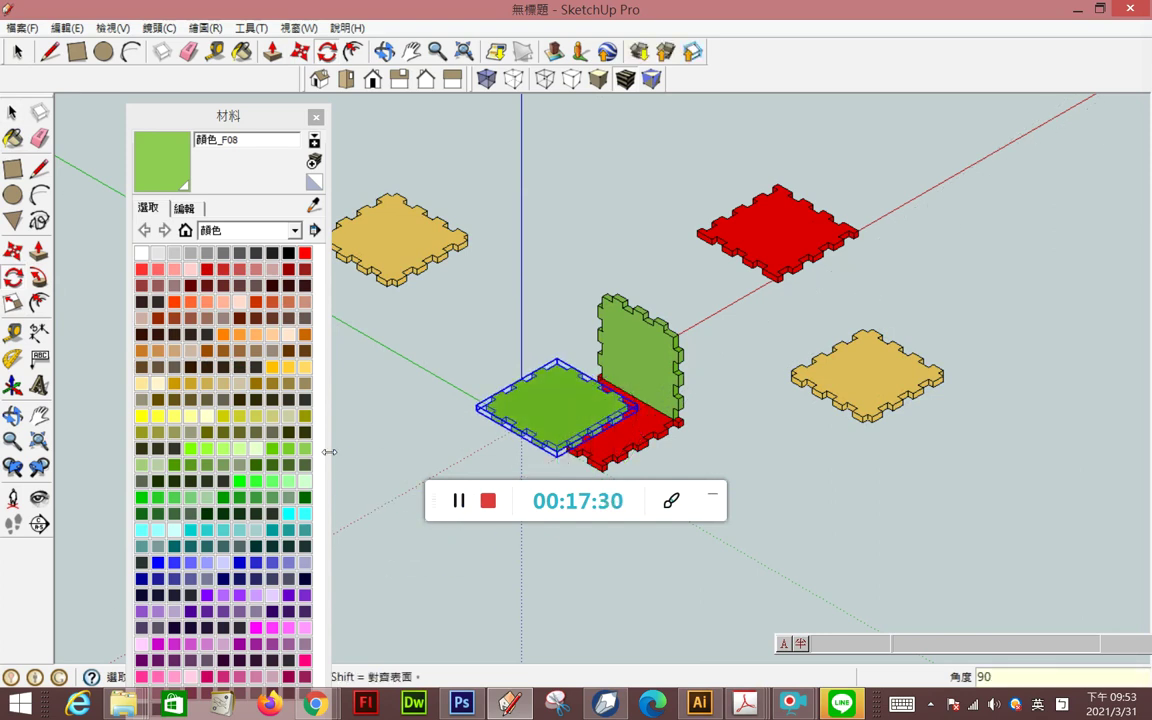
scroll(633, 456, "up", 2)
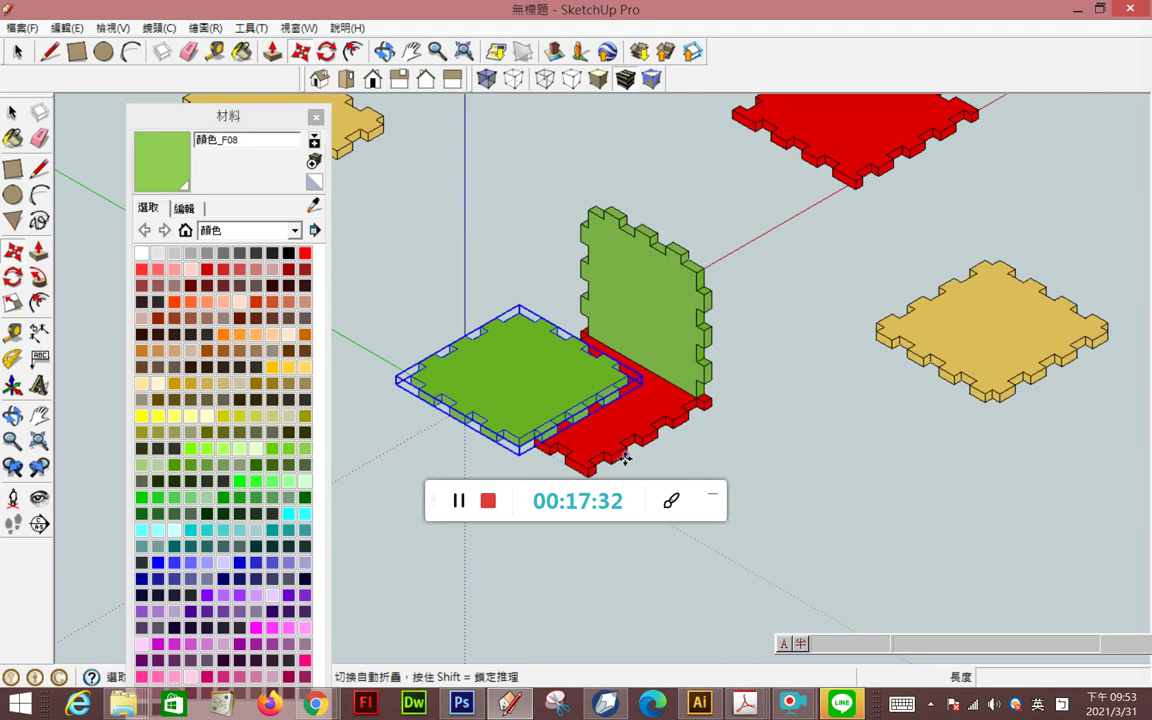
left_click(630, 380)
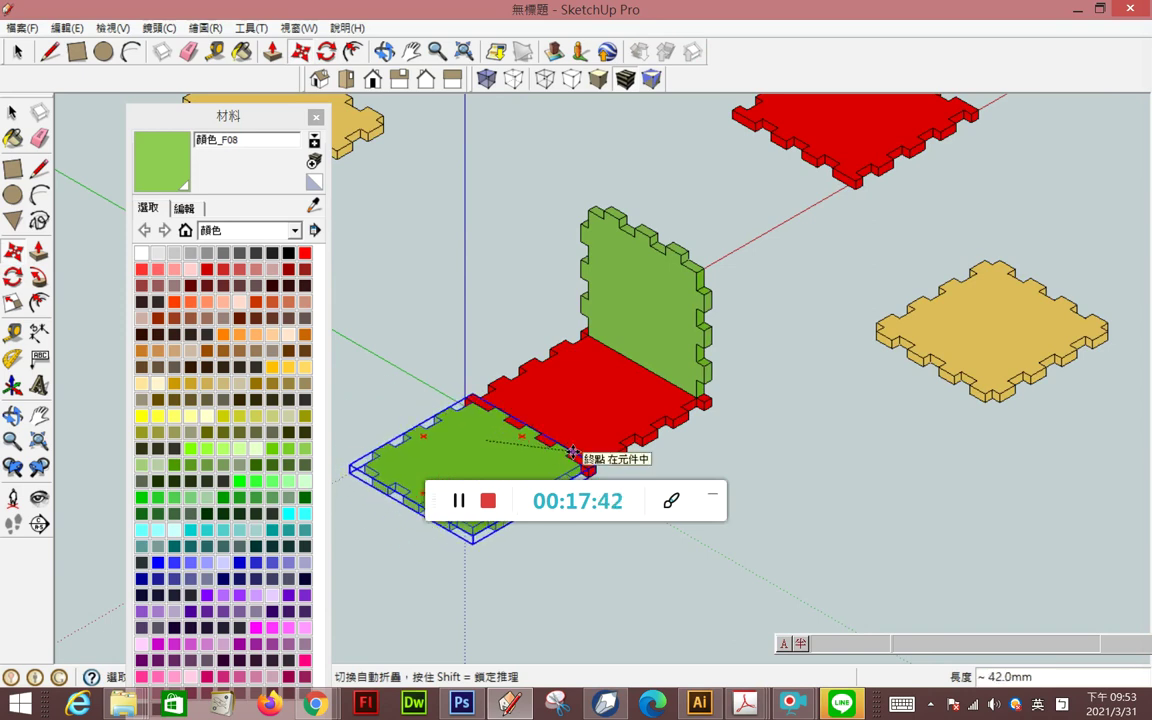
left_click(573, 452)
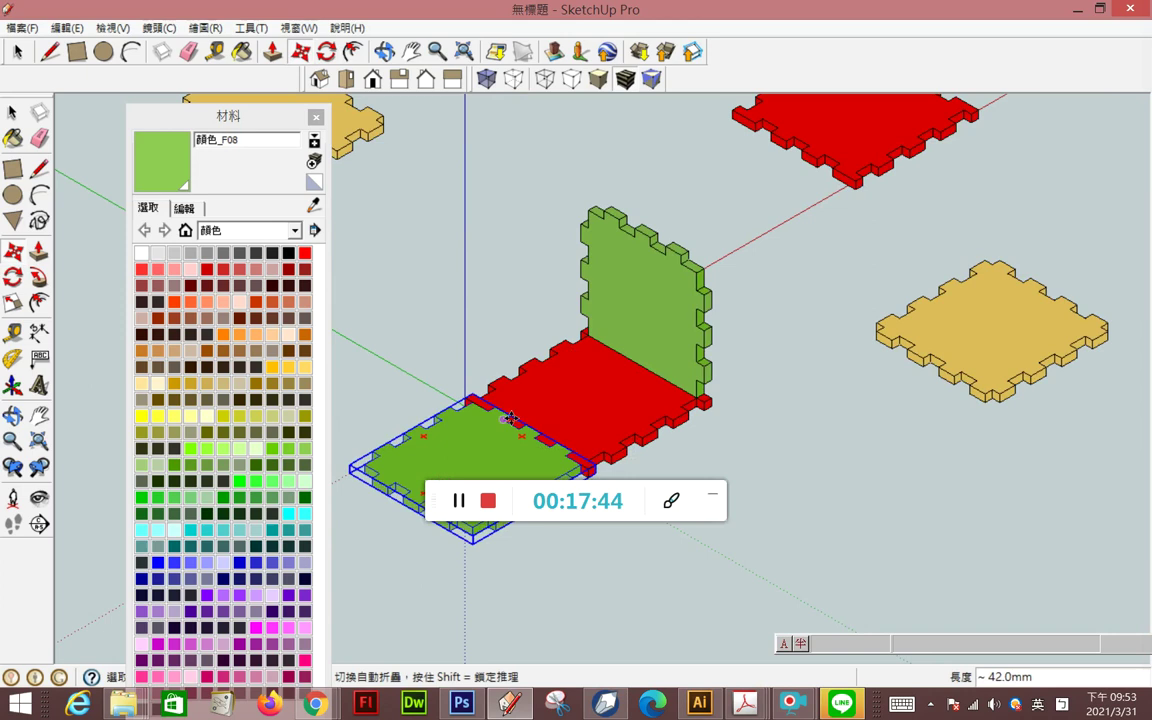
left_click(12, 112)
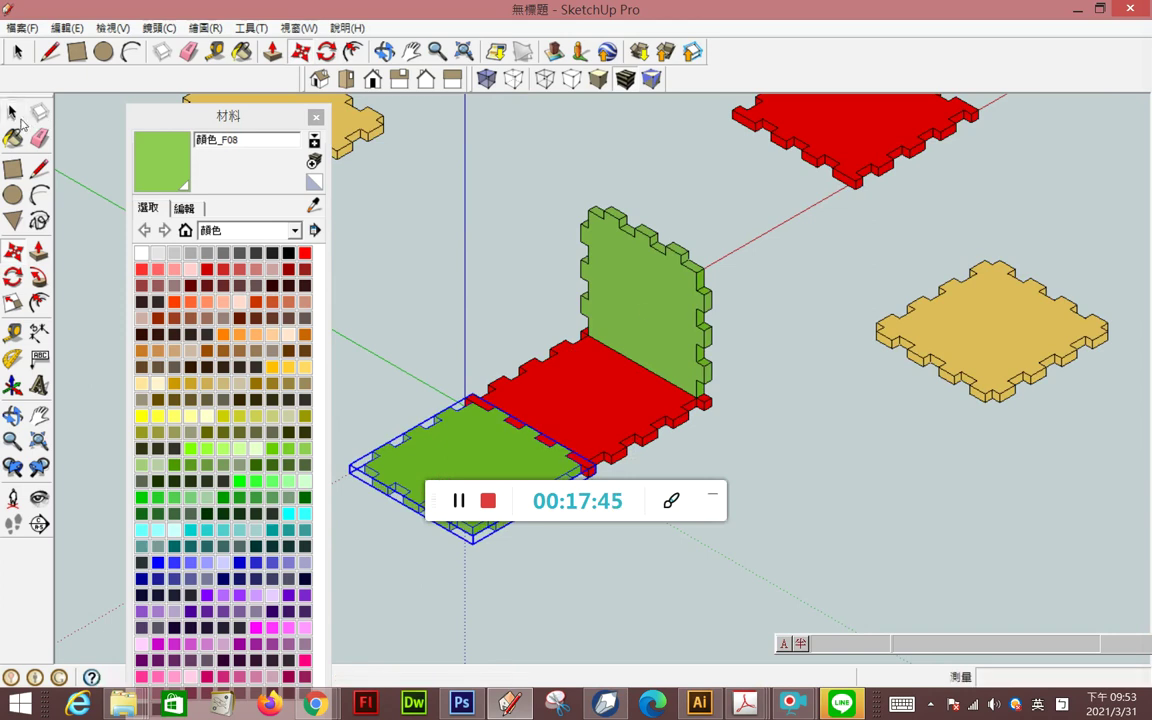
- Fold the upright green panel 90° down flat about its bottom edge
left_click(643, 309)
left_click(14, 278)
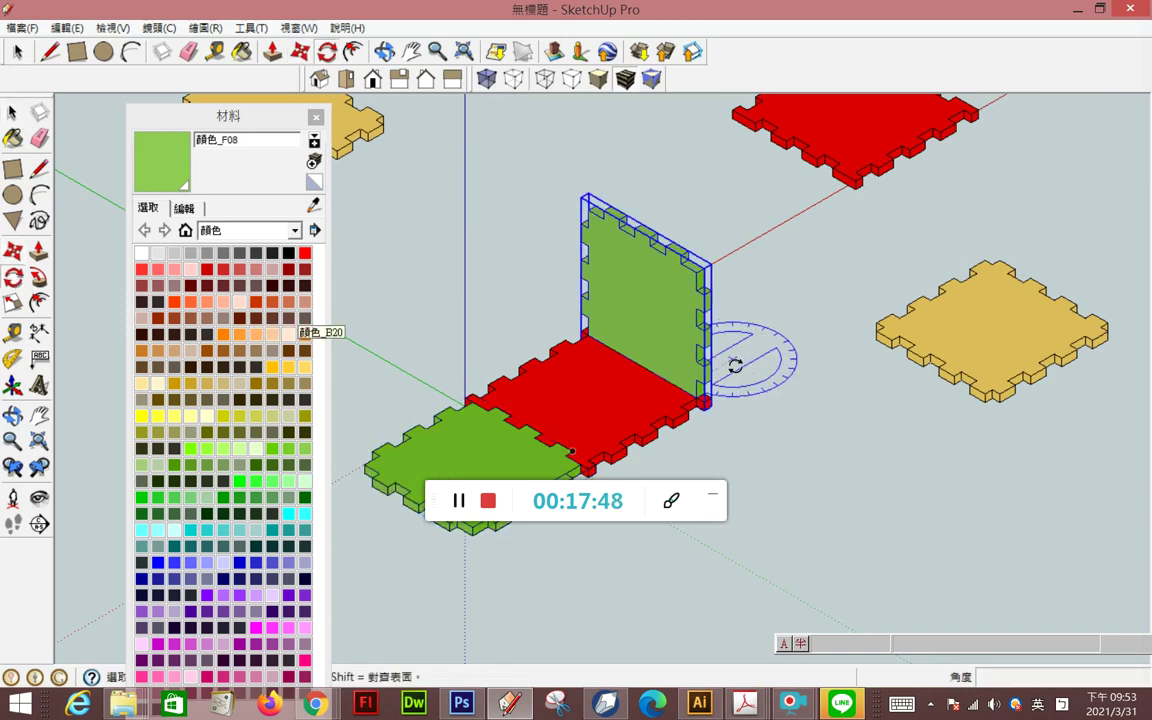
left_click(704, 366)
left_click(742, 336)
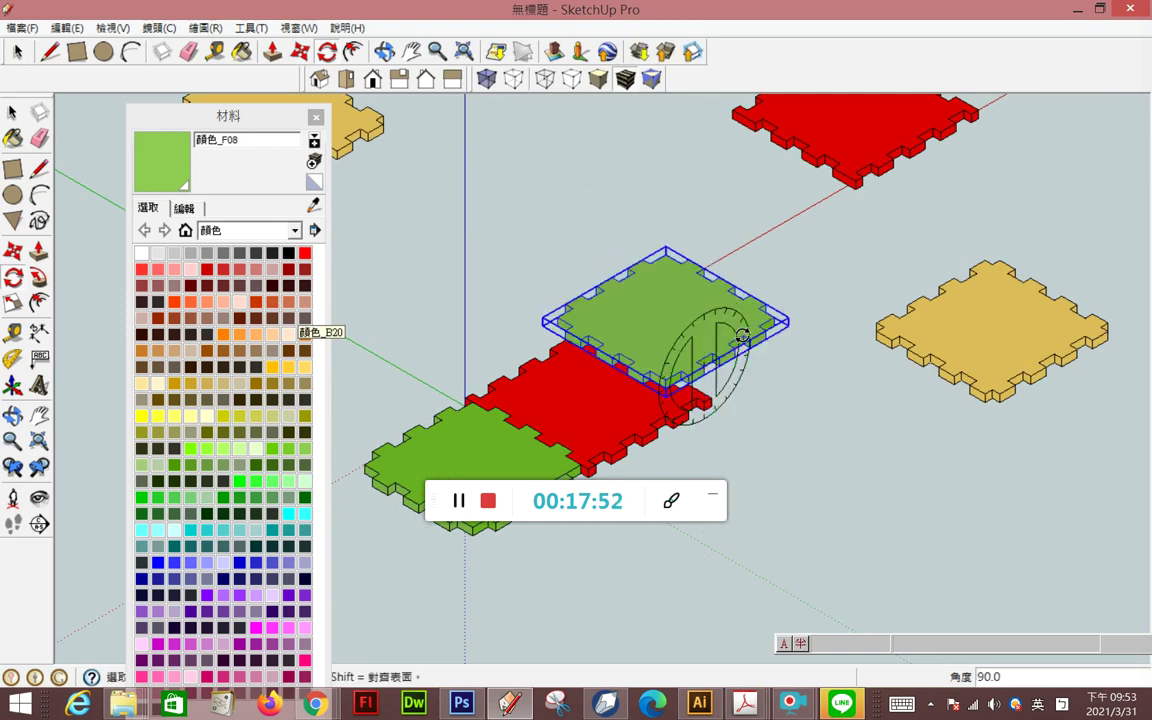
- Move the flattened green panel by its corner to snap onto the red panel's far edge
left_click(13, 250)
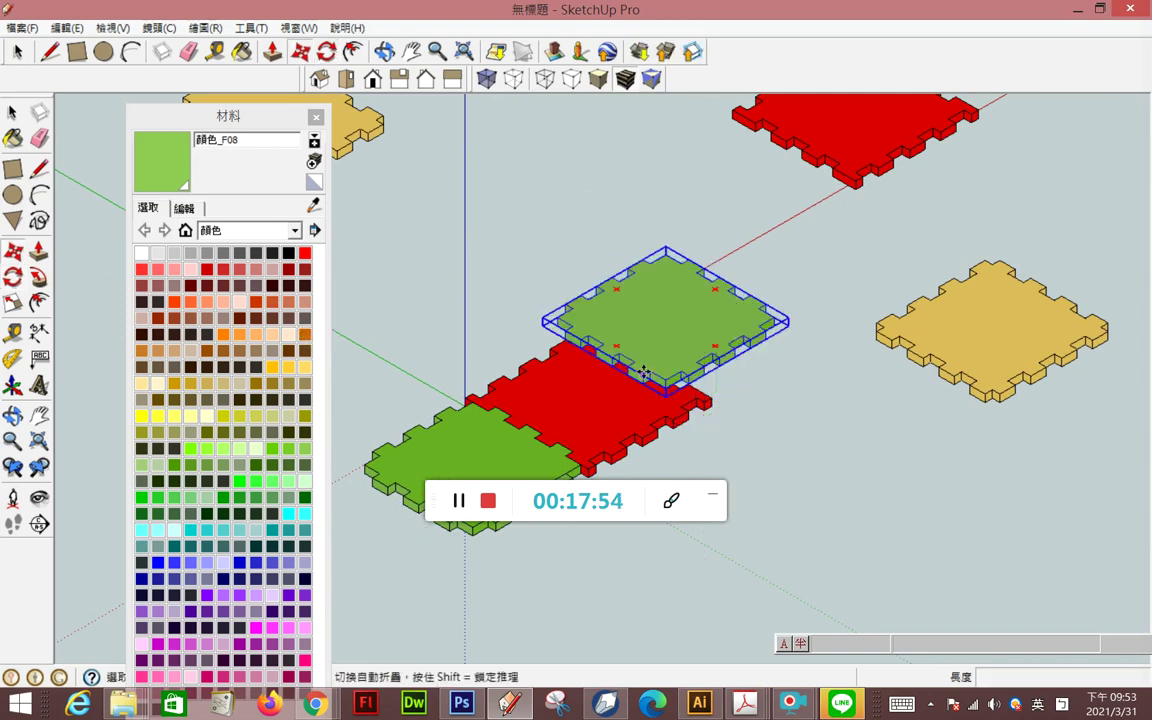
left_click(652, 372)
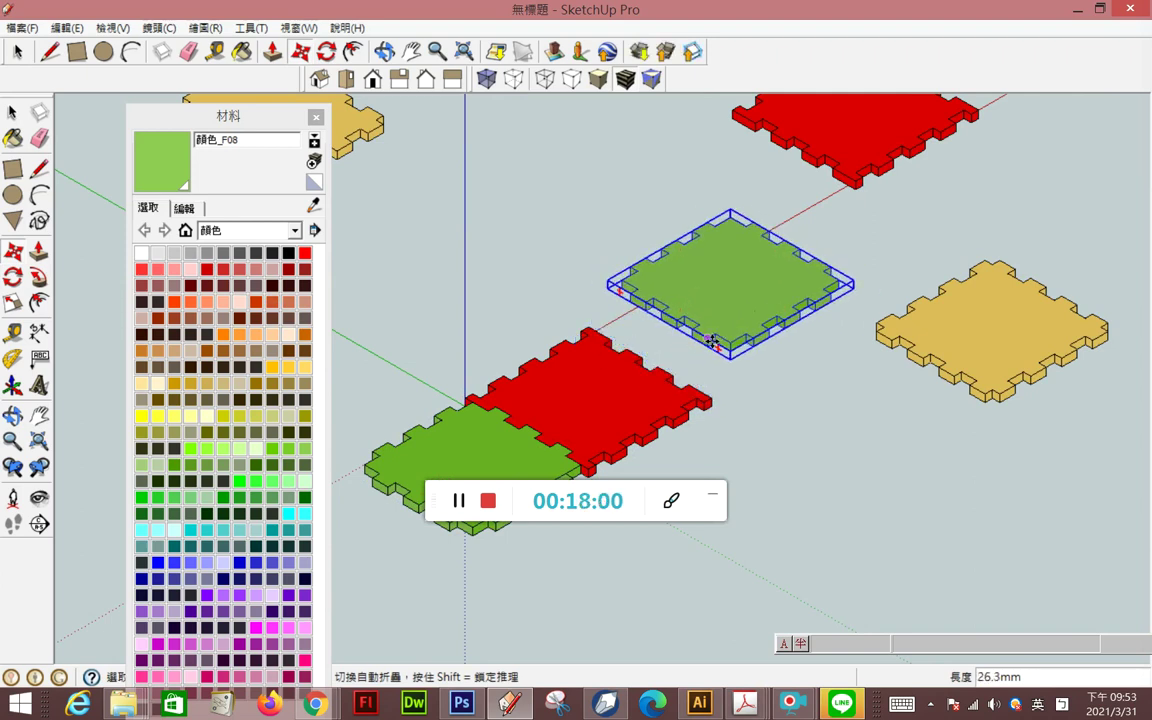
scroll(667, 386, "up", 2)
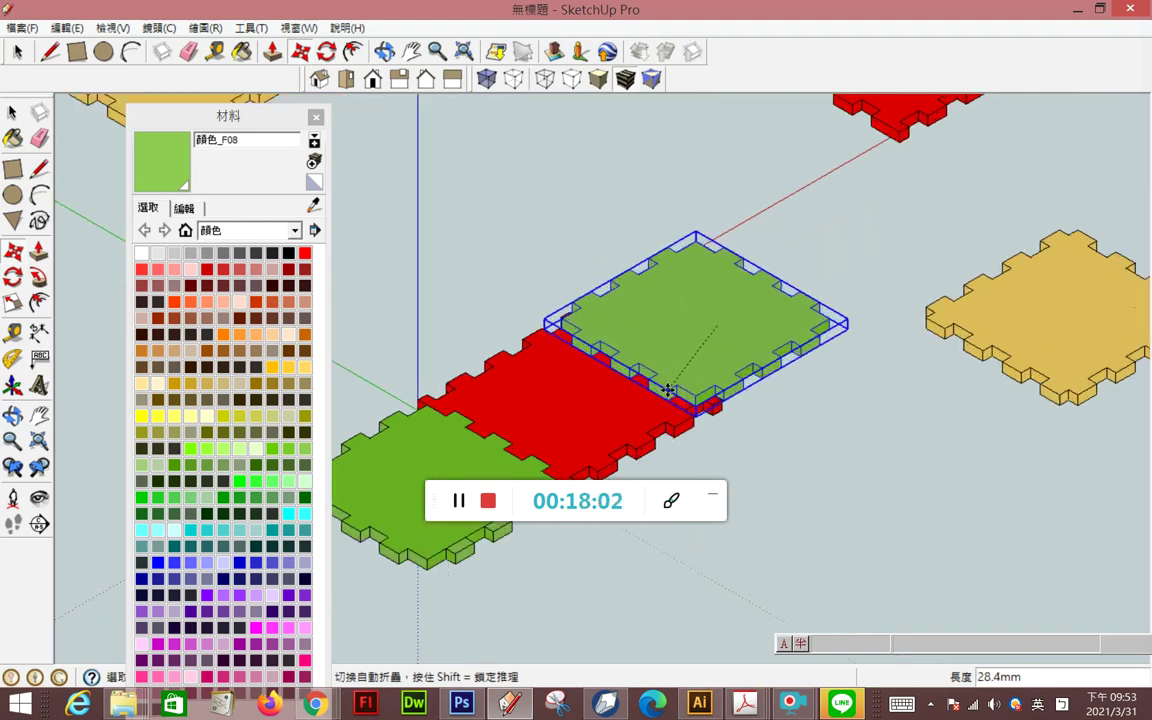
scroll(667, 386, "up", 2)
scroll(667, 386, "up", 2)
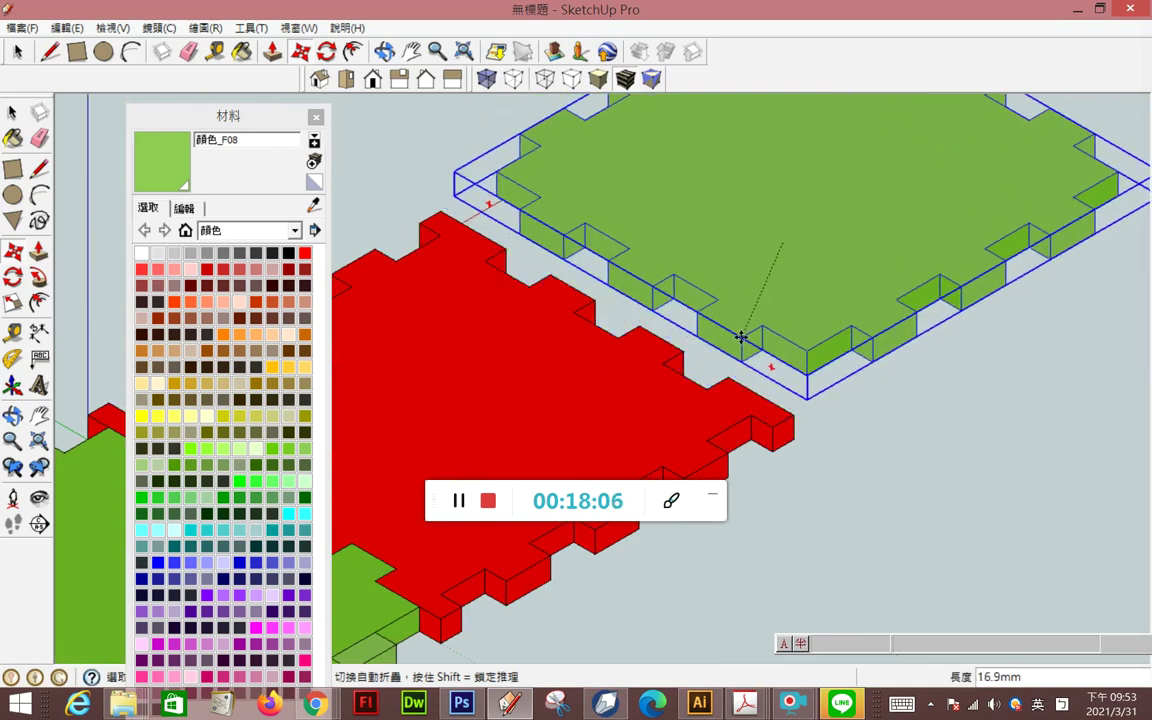
left_click(748, 362)
left_click(748, 362)
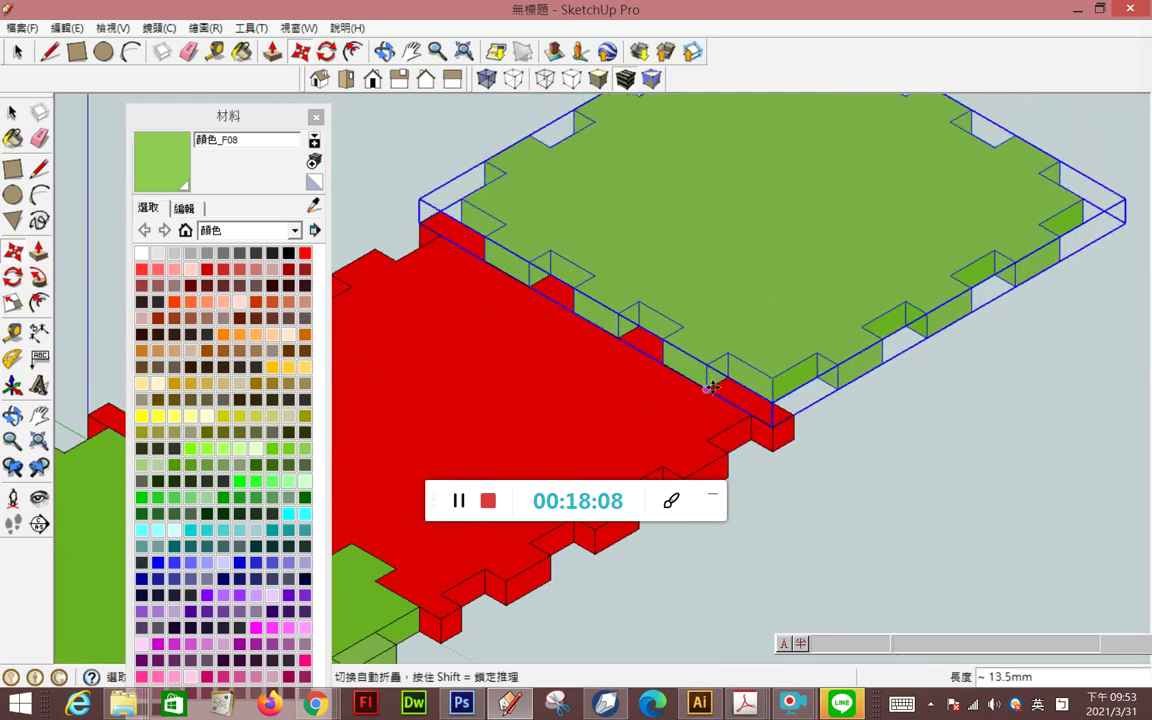
left_click(707, 375)
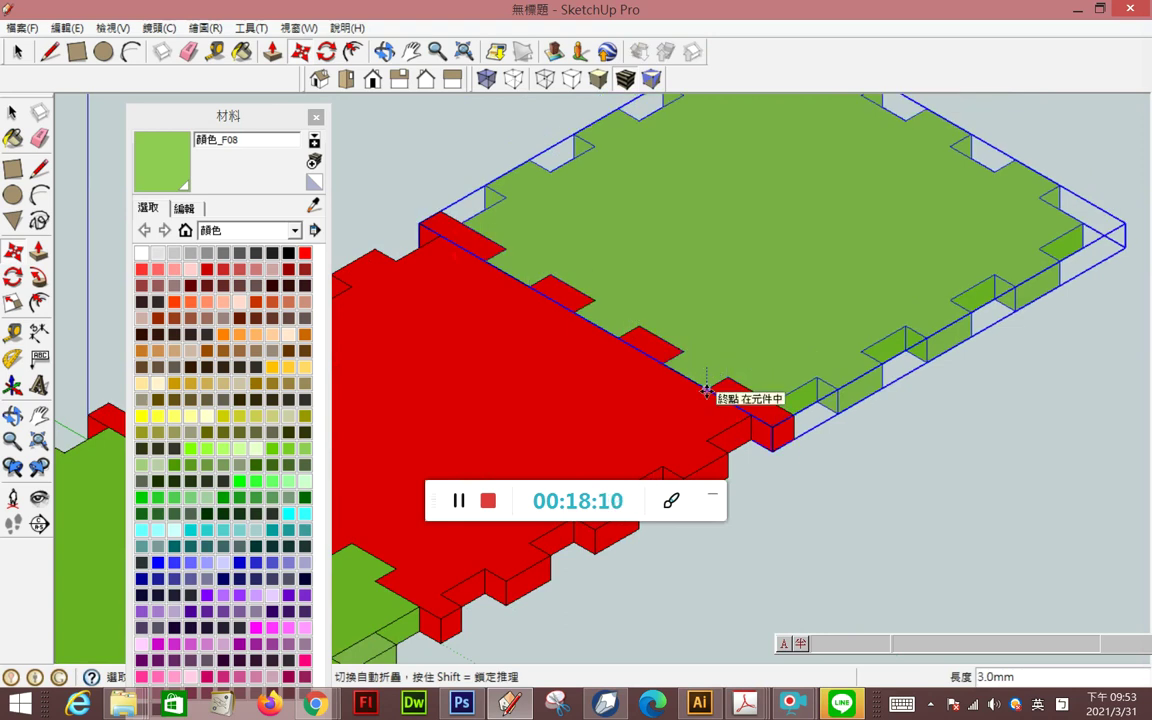
scroll(688, 272, "down", 2)
scroll(688, 272, "down", 2)
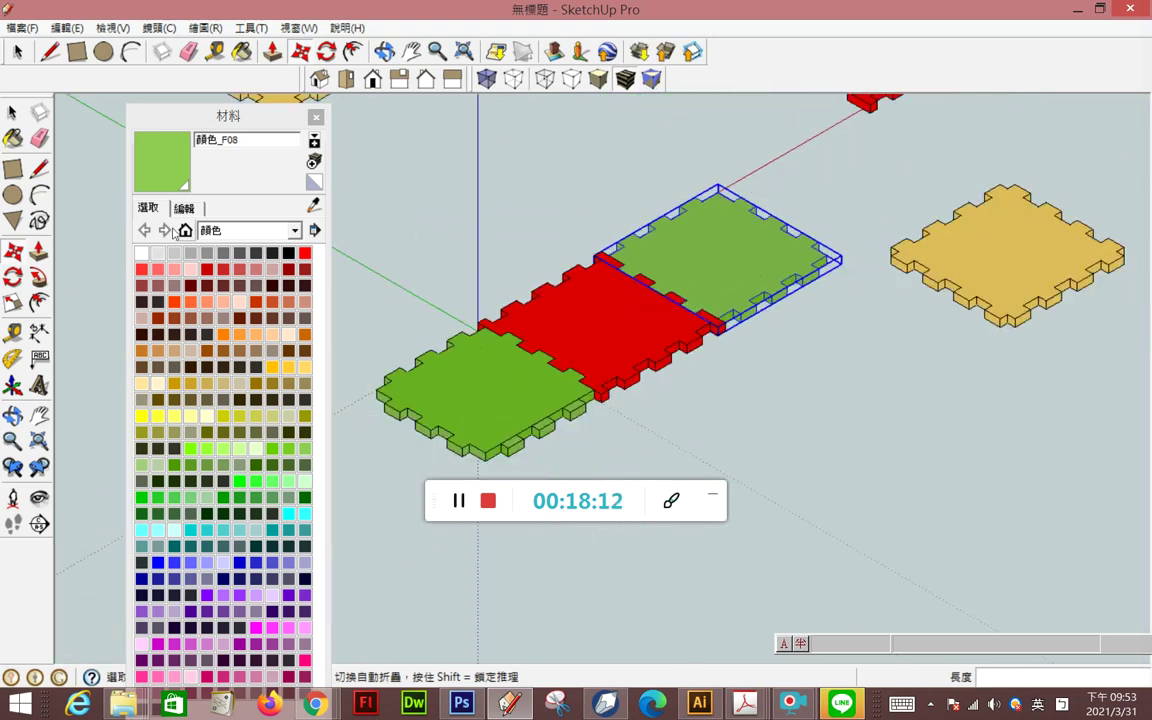
scroll(567, 225, "down", 1)
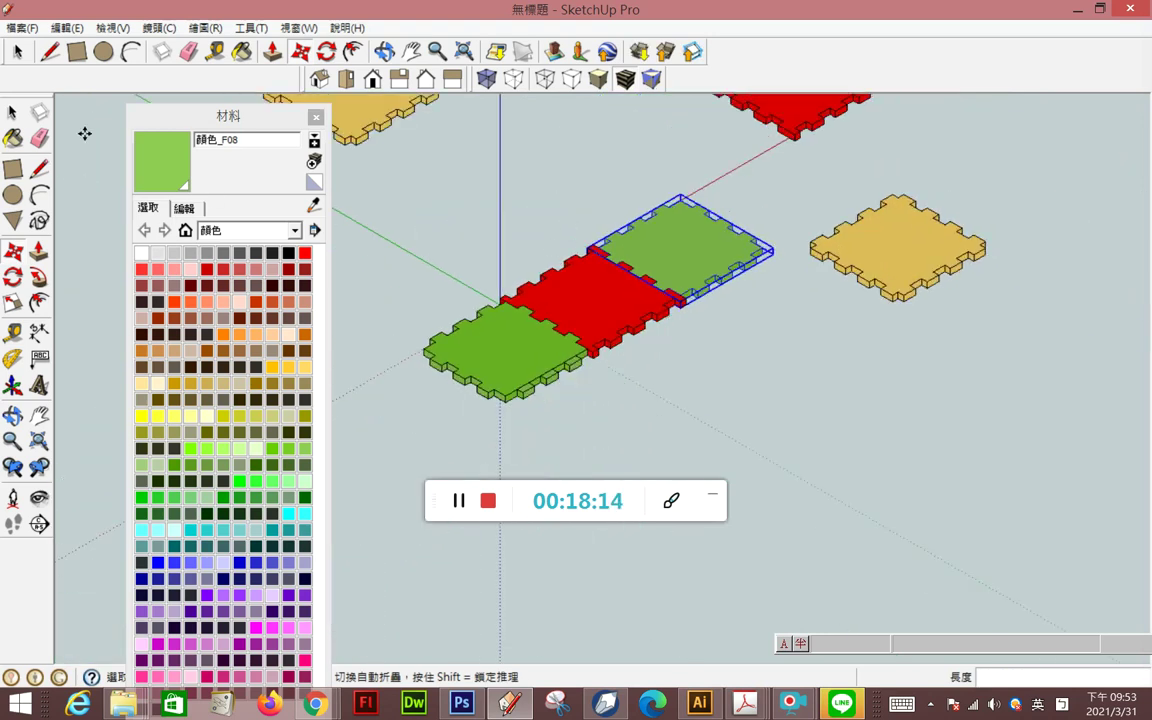
left_click(10, 115)
left_click(847, 255)
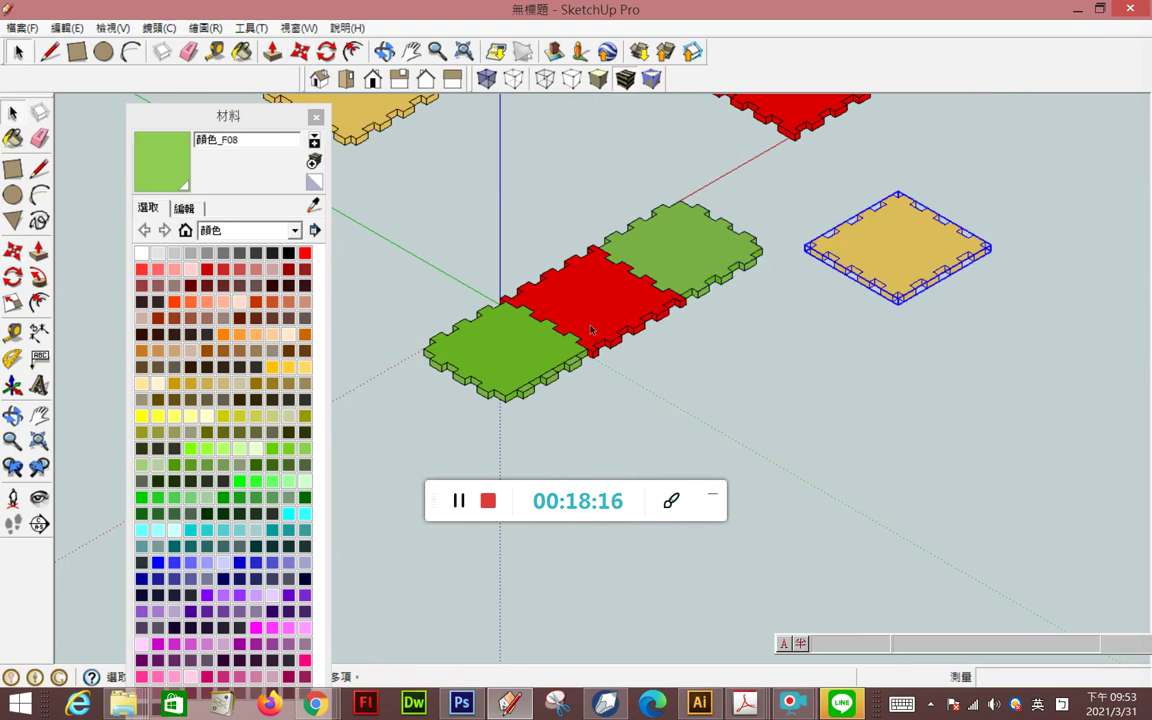
- Move the first yellow panel beside the far green panel, nudging it 3 mm into place
key("q")
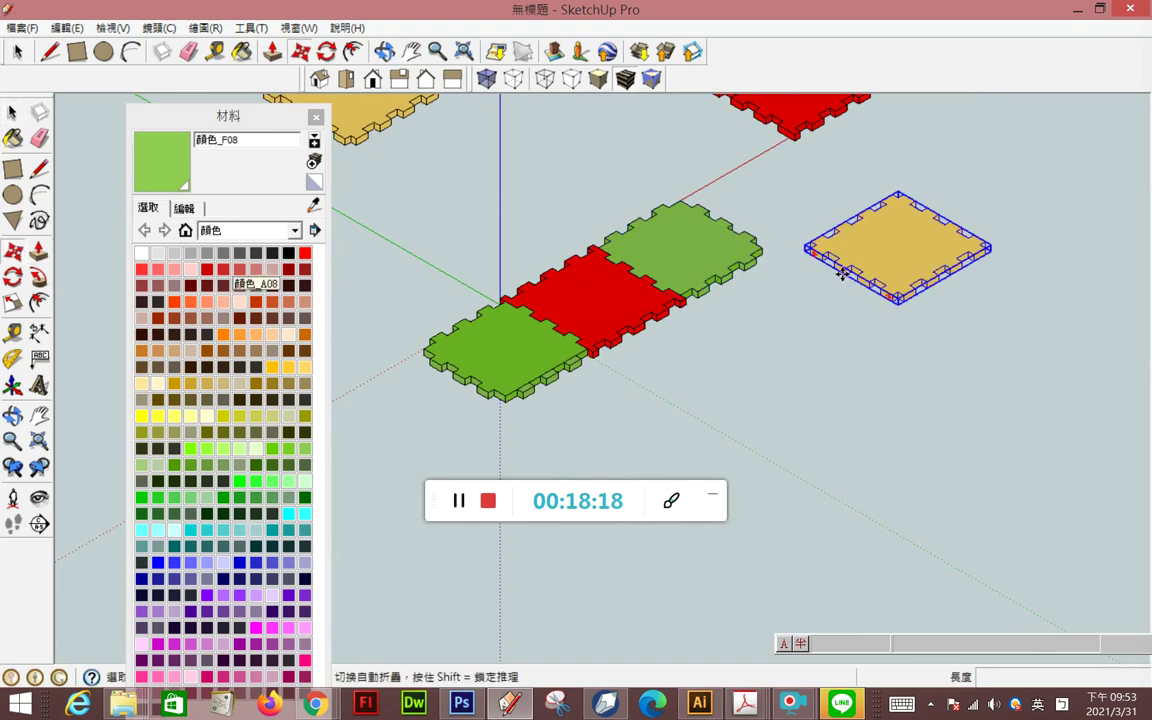
key("m")
scroll(812, 240, "up", 3)
left_click(812, 240)
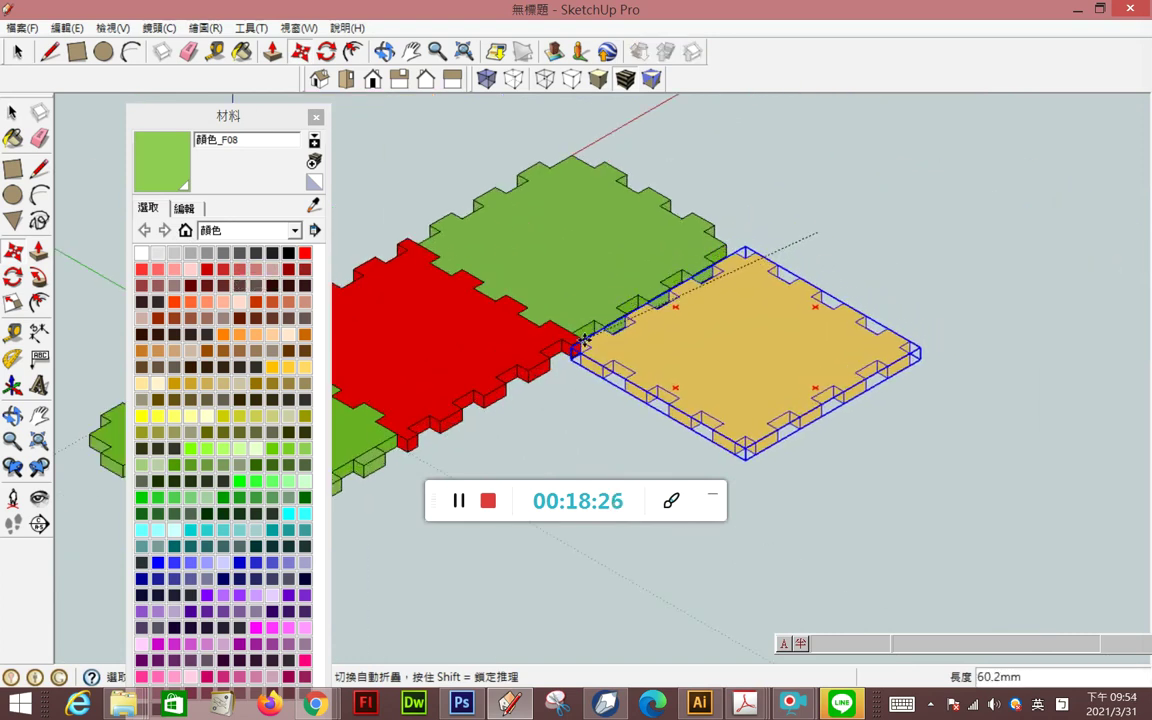
left_click(578, 346)
scroll(575, 348, "up", 3)
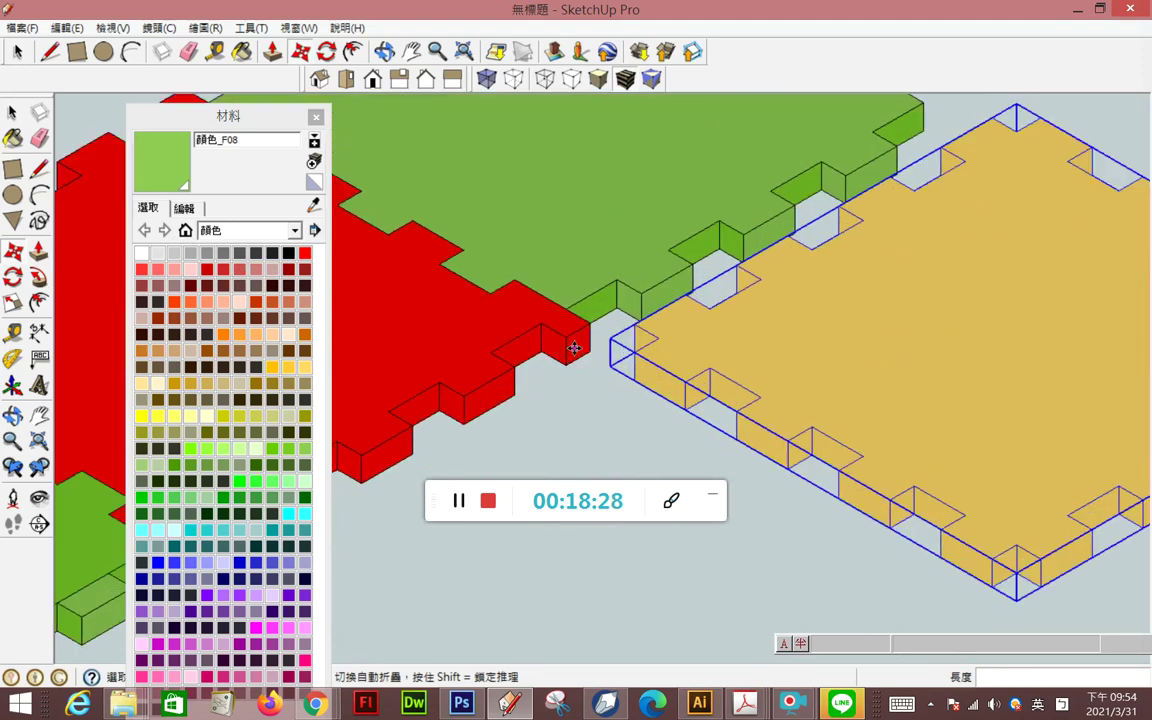
left_click(645, 330)
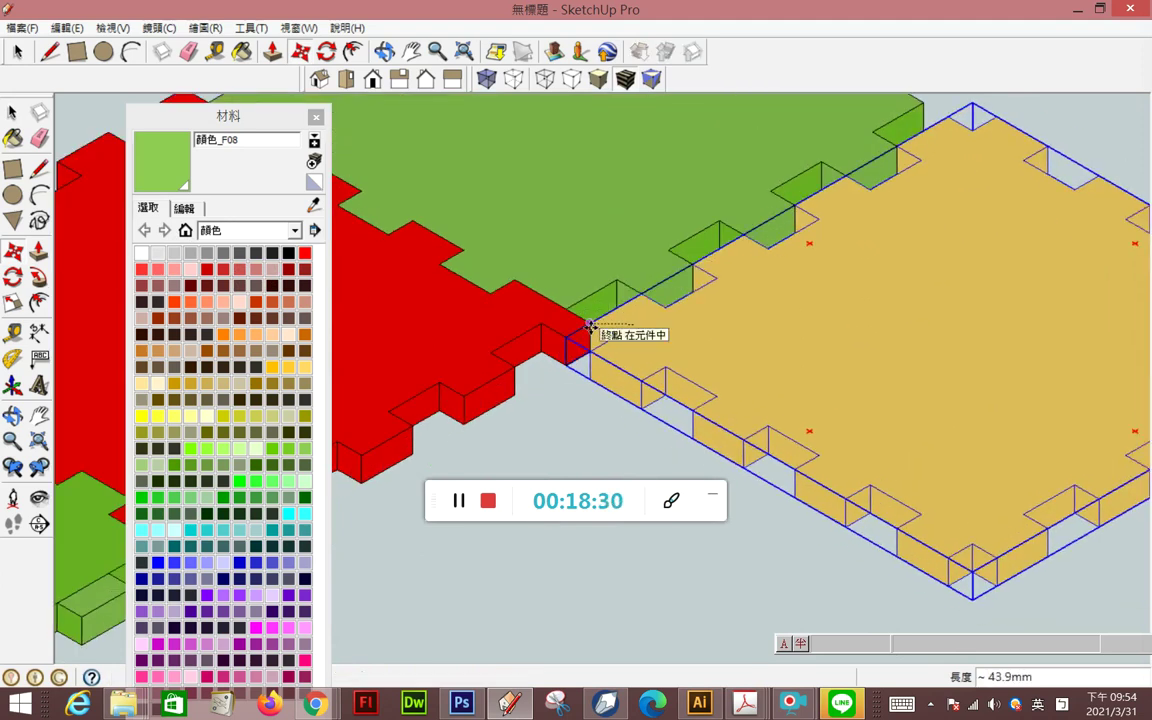
type("3")
key("Return")
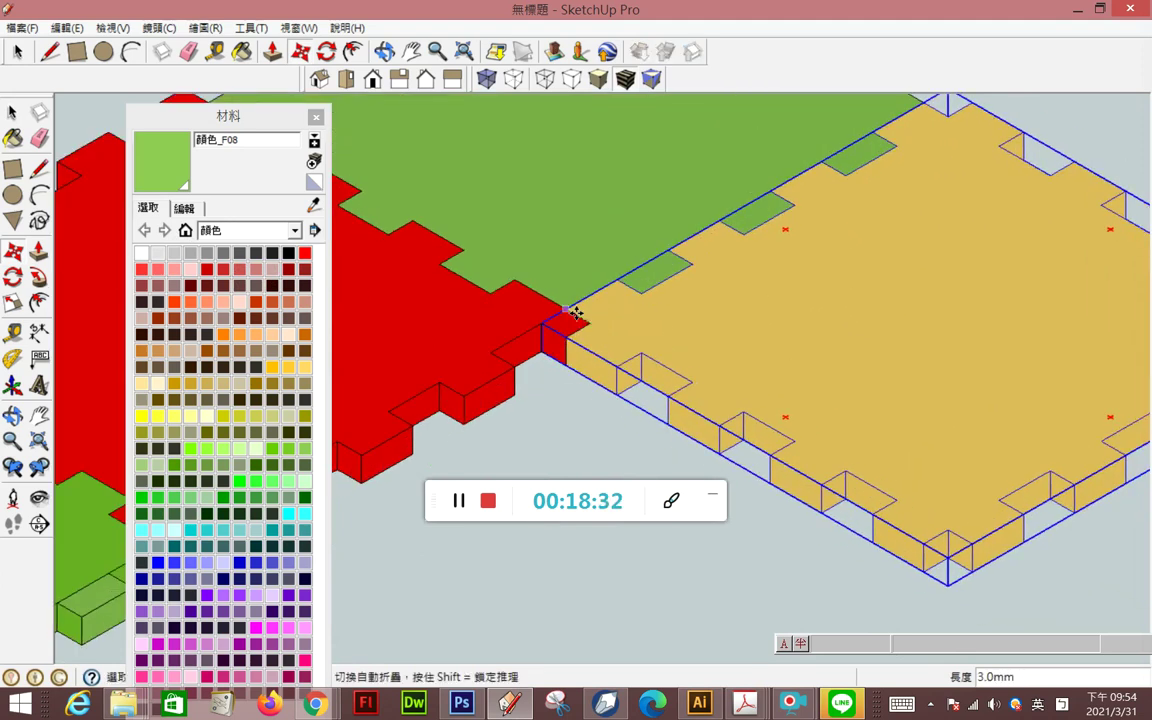
scroll(700, 319, "down", 3)
scroll(700, 319, "down", 2)
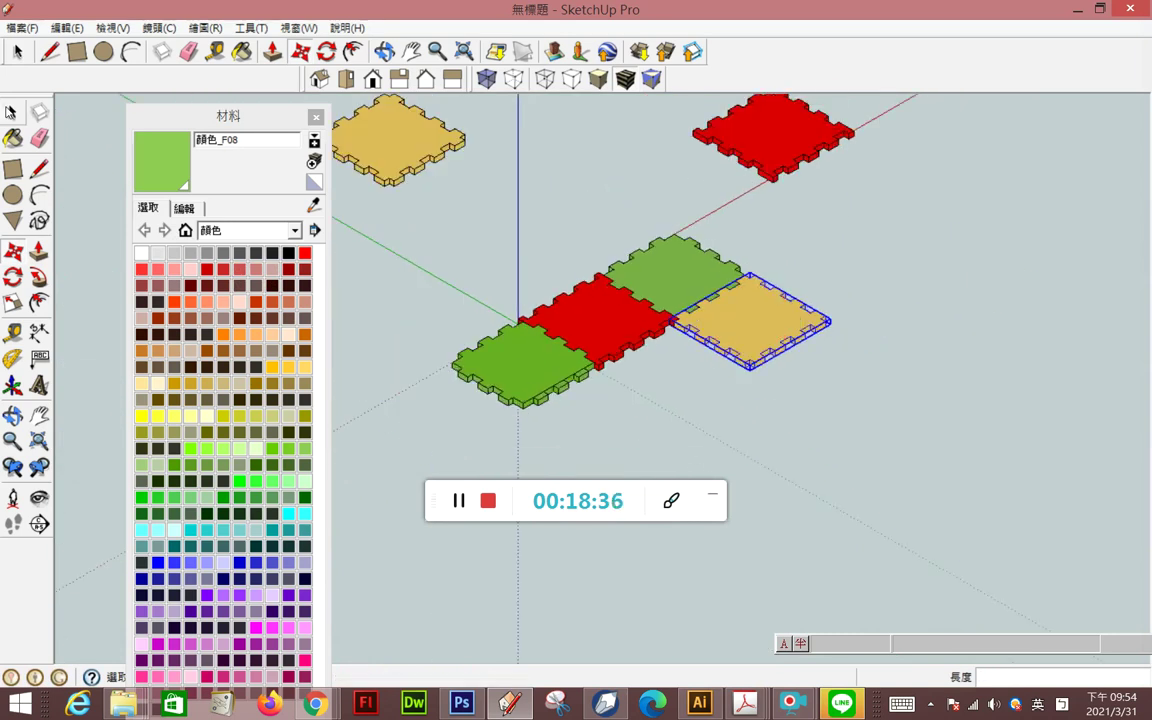
- Move the upper-left yellow panel below the near green panel, aligned with the red corner
left_click(398, 157)
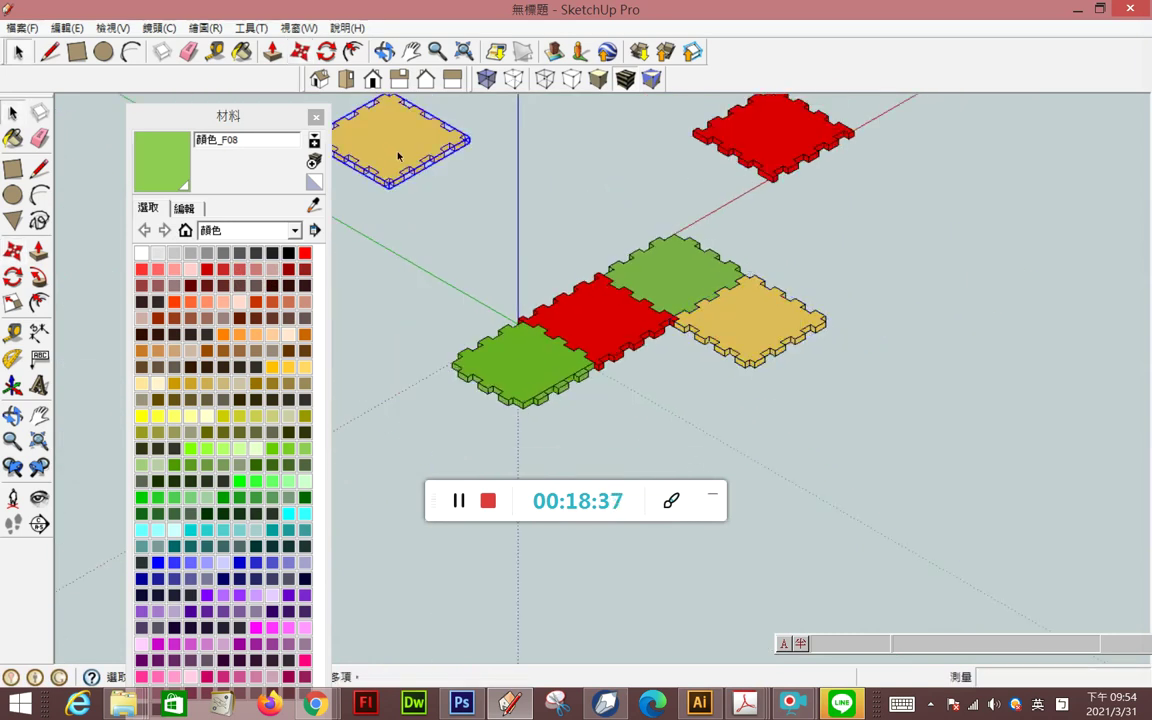
left_click(13, 250)
left_click(390, 96)
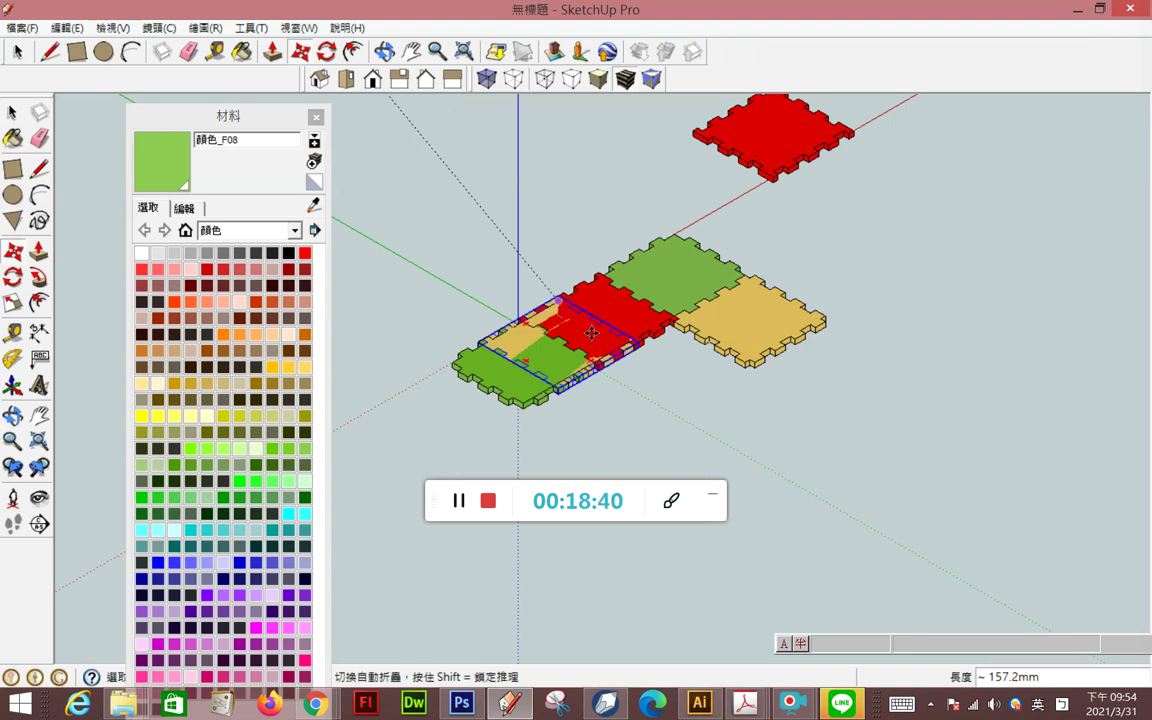
left_click(594, 371)
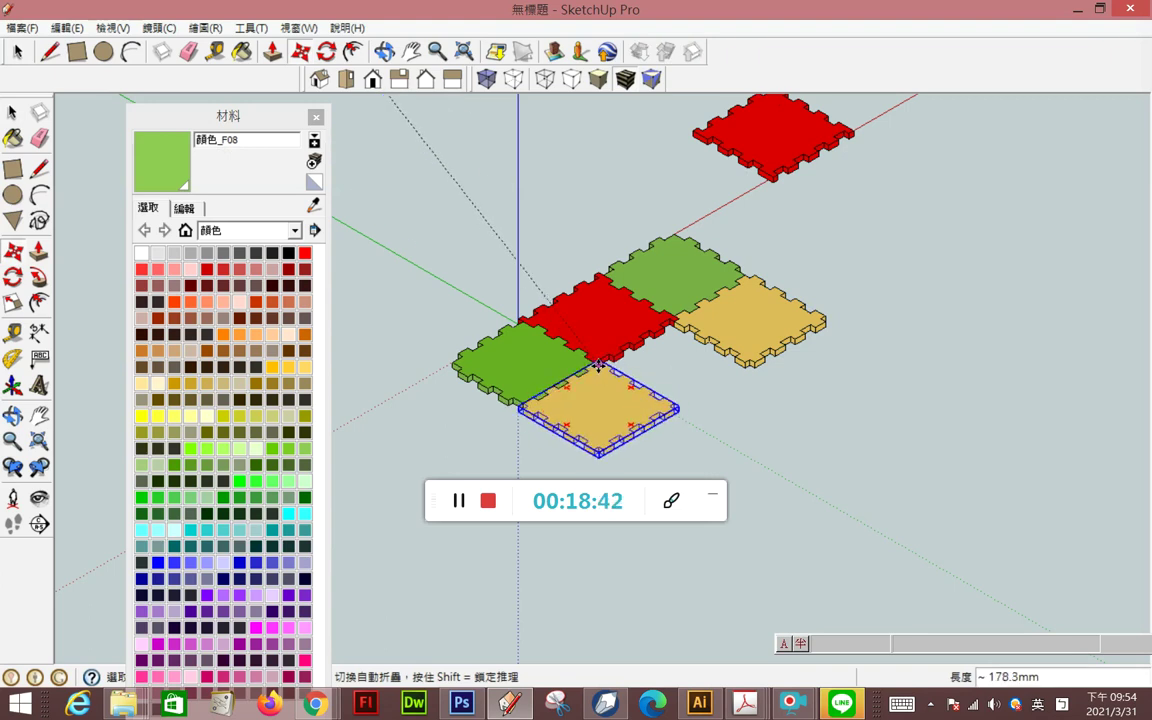
scroll(601, 385, "up", 2)
scroll(608, 365, "up", 2)
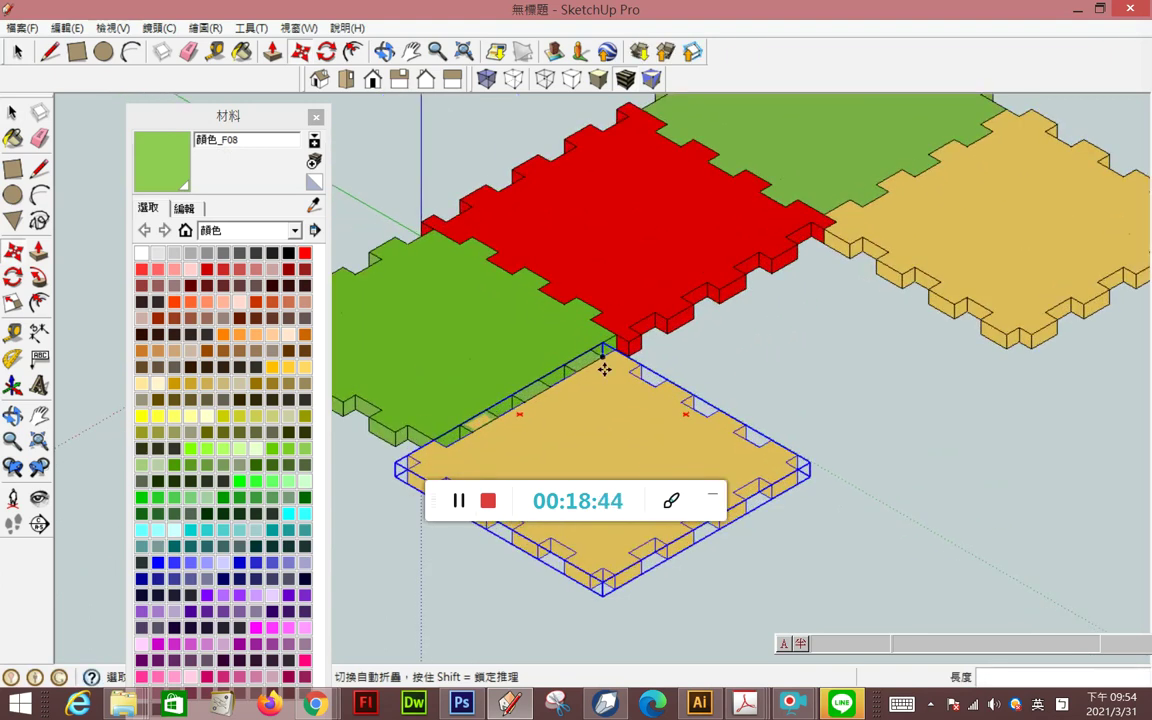
left_click(614, 352)
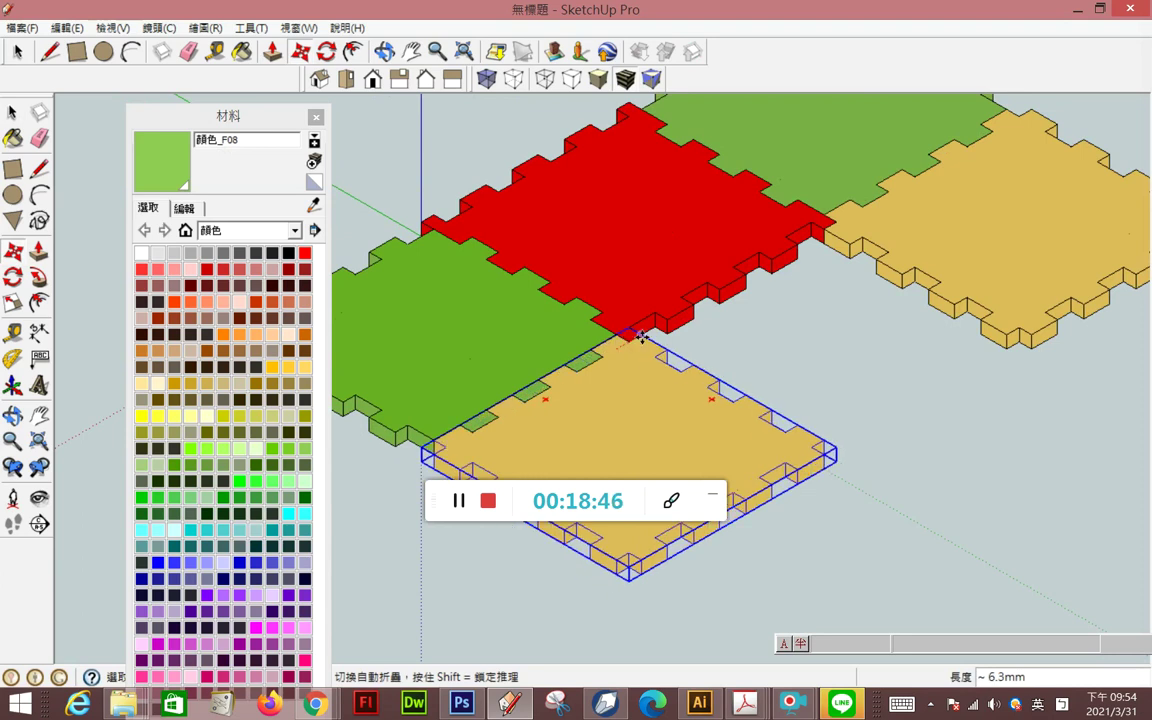
scroll(643, 333, "down", 2)
scroll(570, 305, "down", 1)
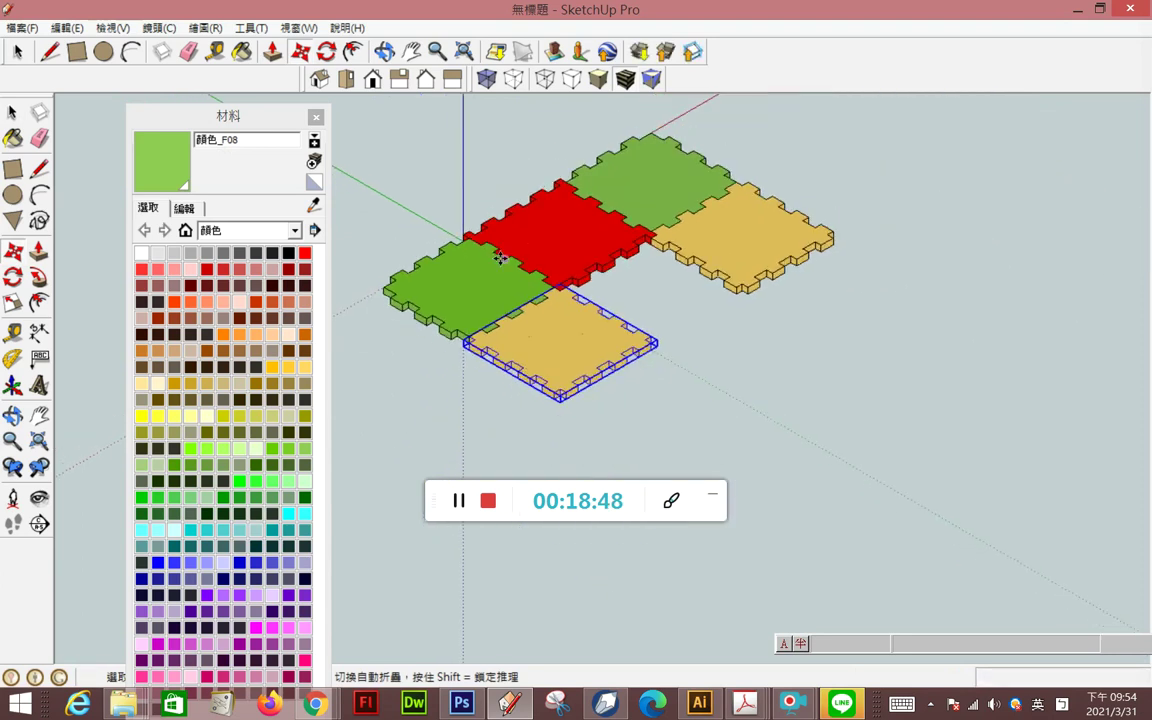
scroll(501, 279, "down", 1)
left_click(12, 111)
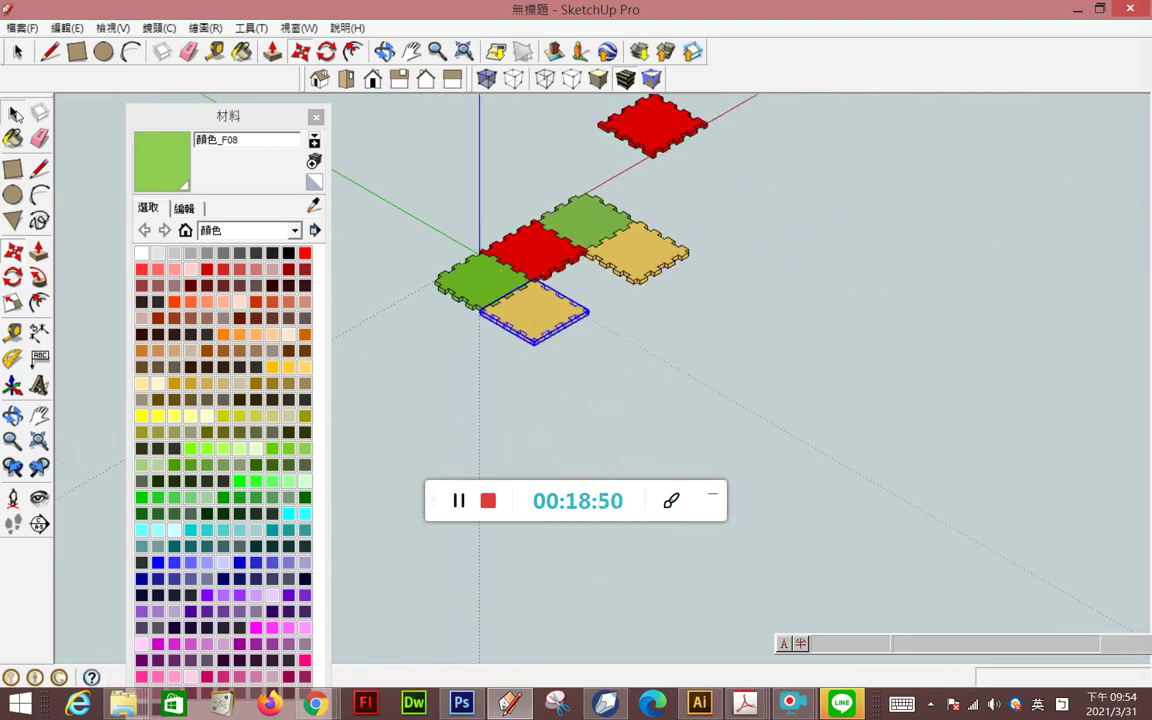
- Move the remaining red panel down into the gap beside the net
left_click(652, 150)
left_click(13, 252)
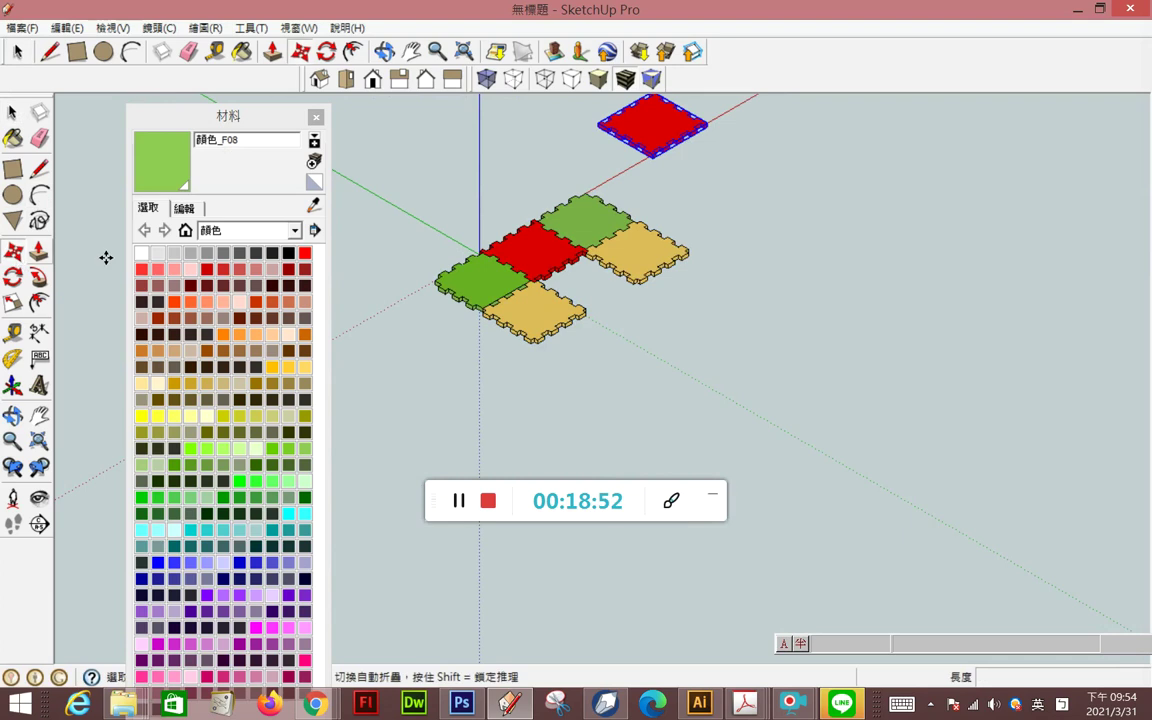
left_click_drag(600, 121, 541, 279)
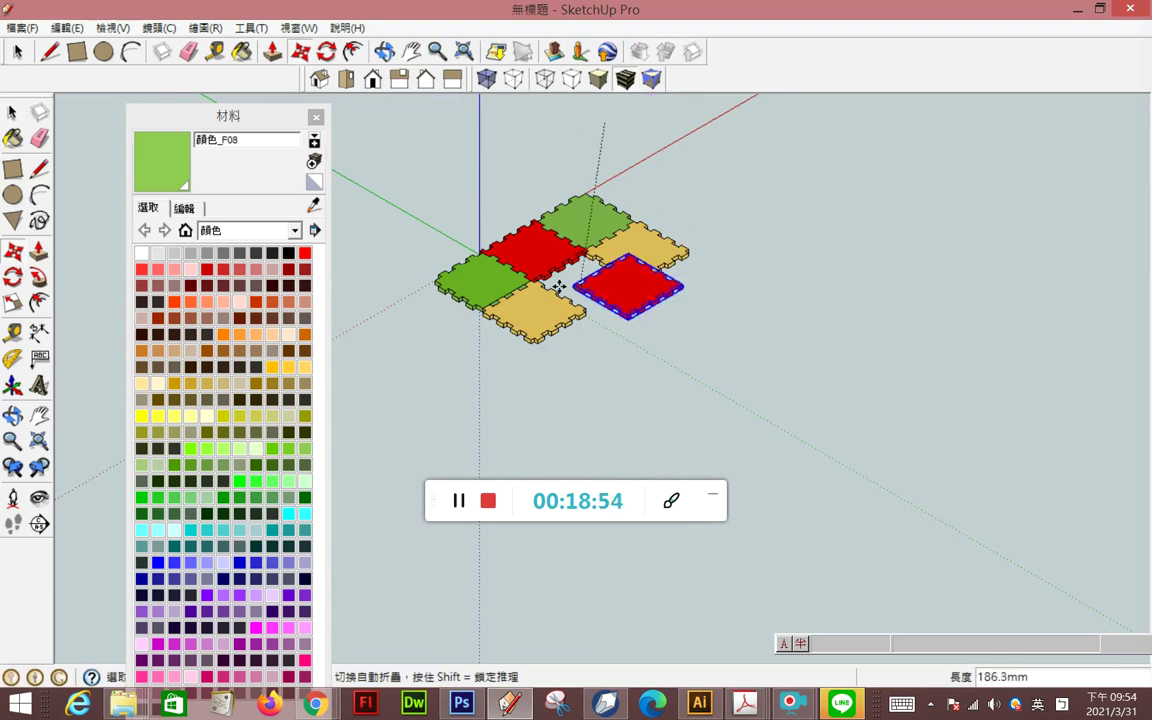
scroll(541, 279, "up", 3)
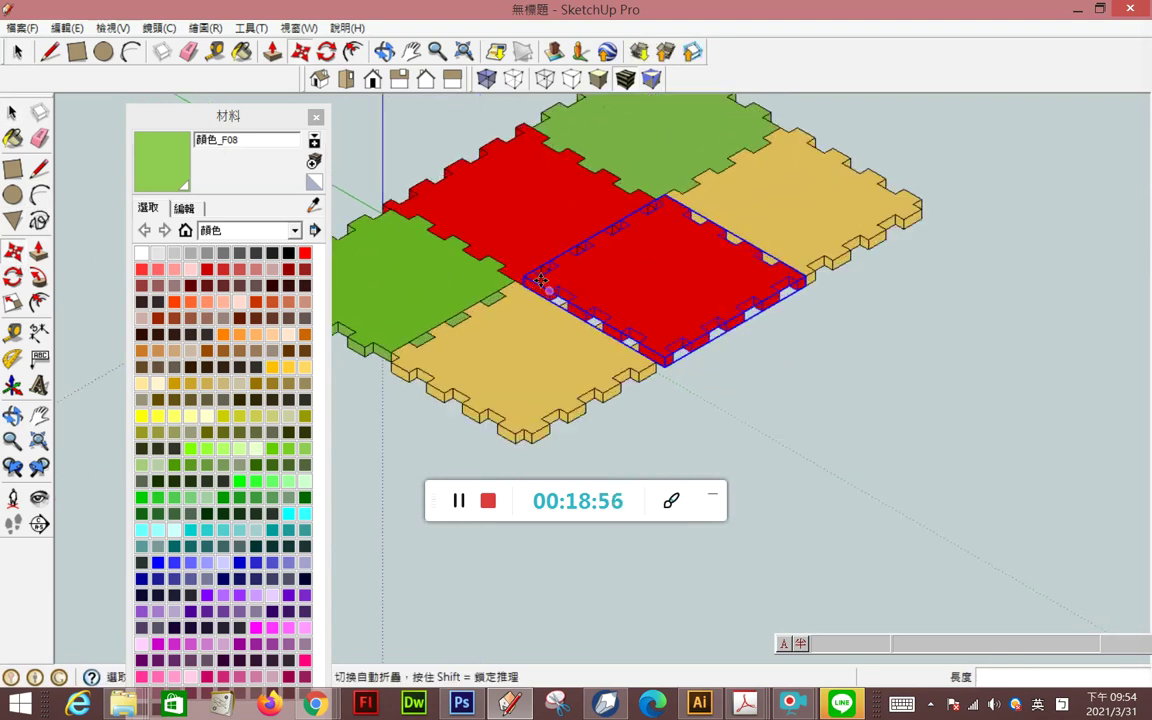
scroll(530, 281, "up", 2)
left_click_drag(515, 276, 610, 290)
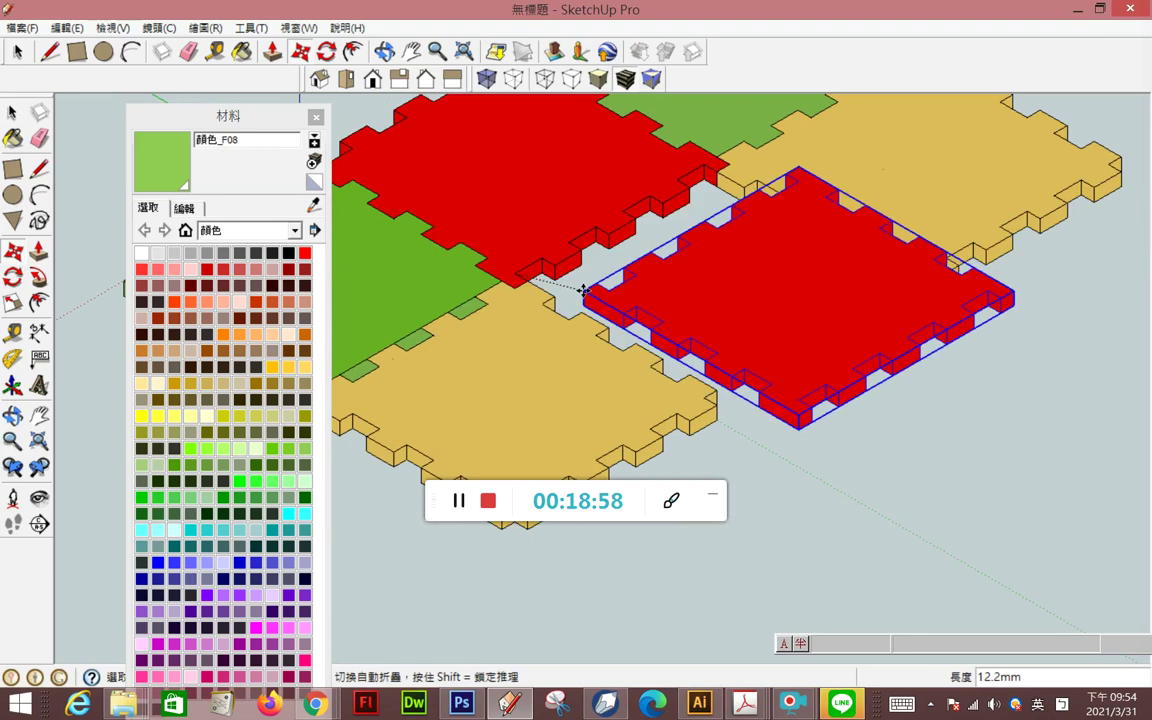
left_click(610, 290)
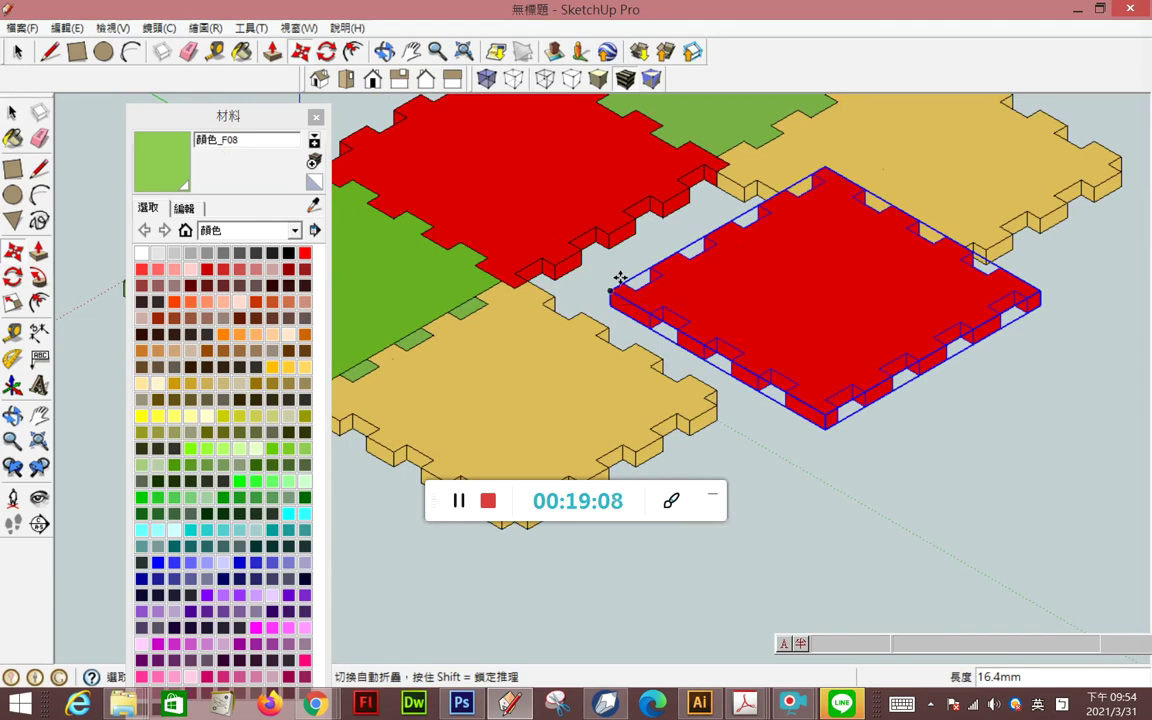
- Rotate the red panel 90° about its corner so its finger joints match the neighbours
key("q")
left_click(780, 309)
left_click(869, 259)
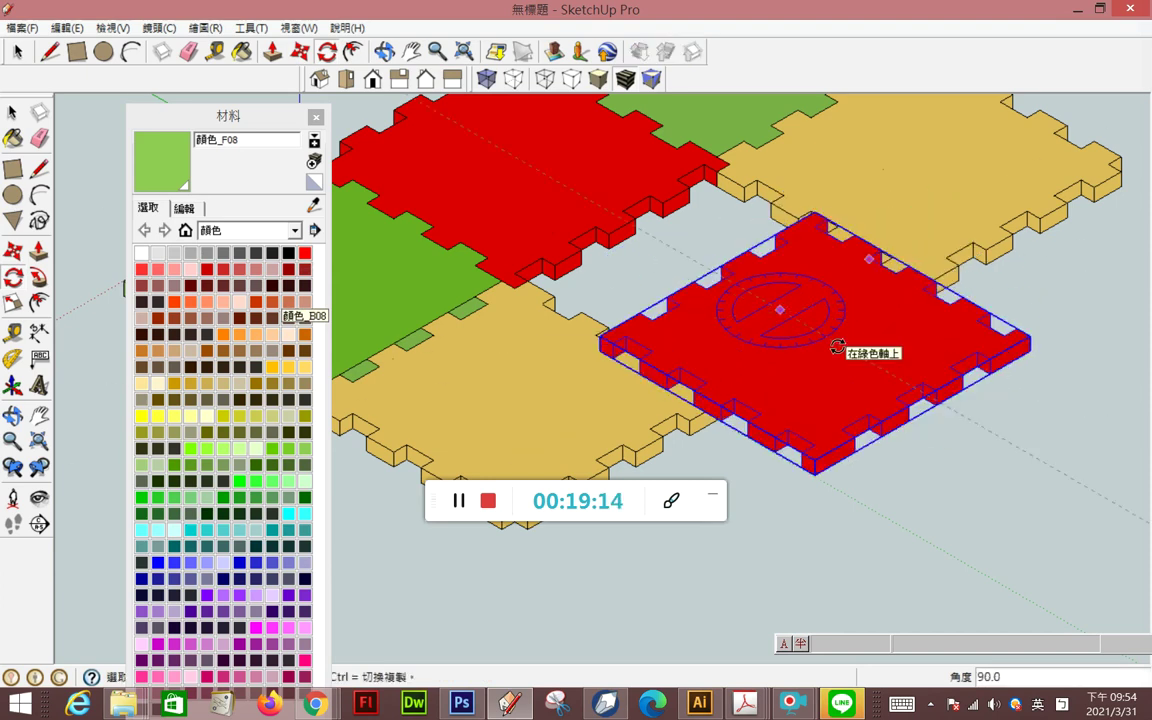
left_click(727, 281)
scroll(760, 285, "down", 3)
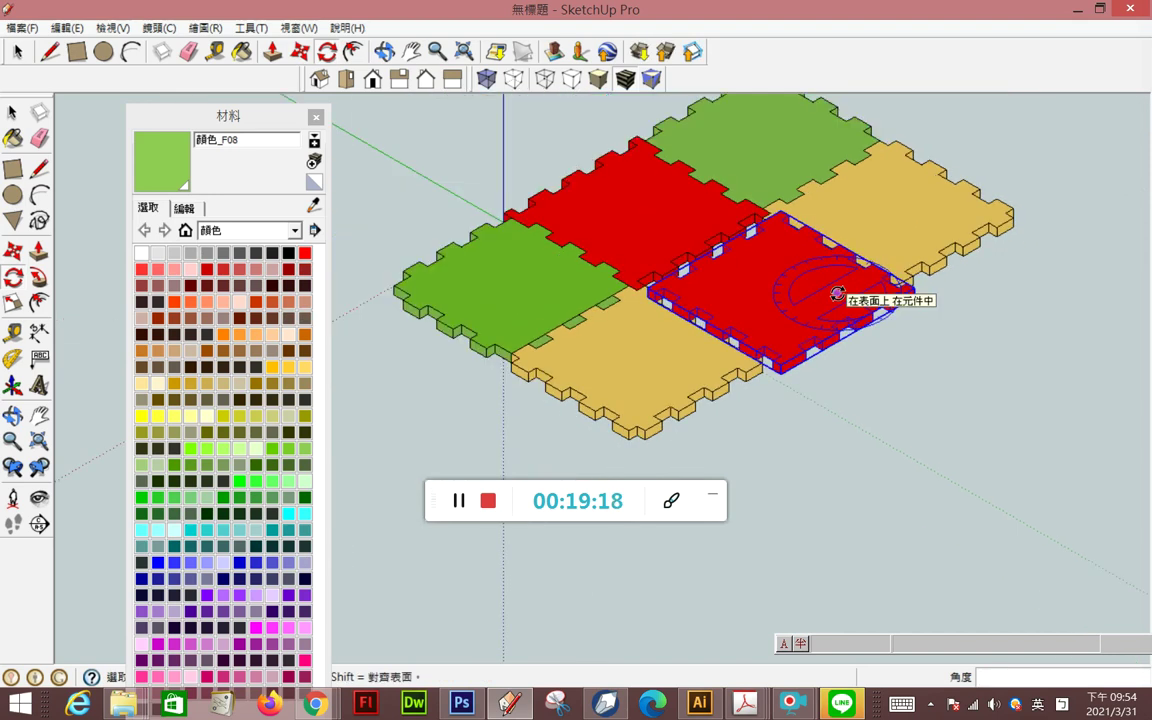
scroll(810, 290, "down", 2)
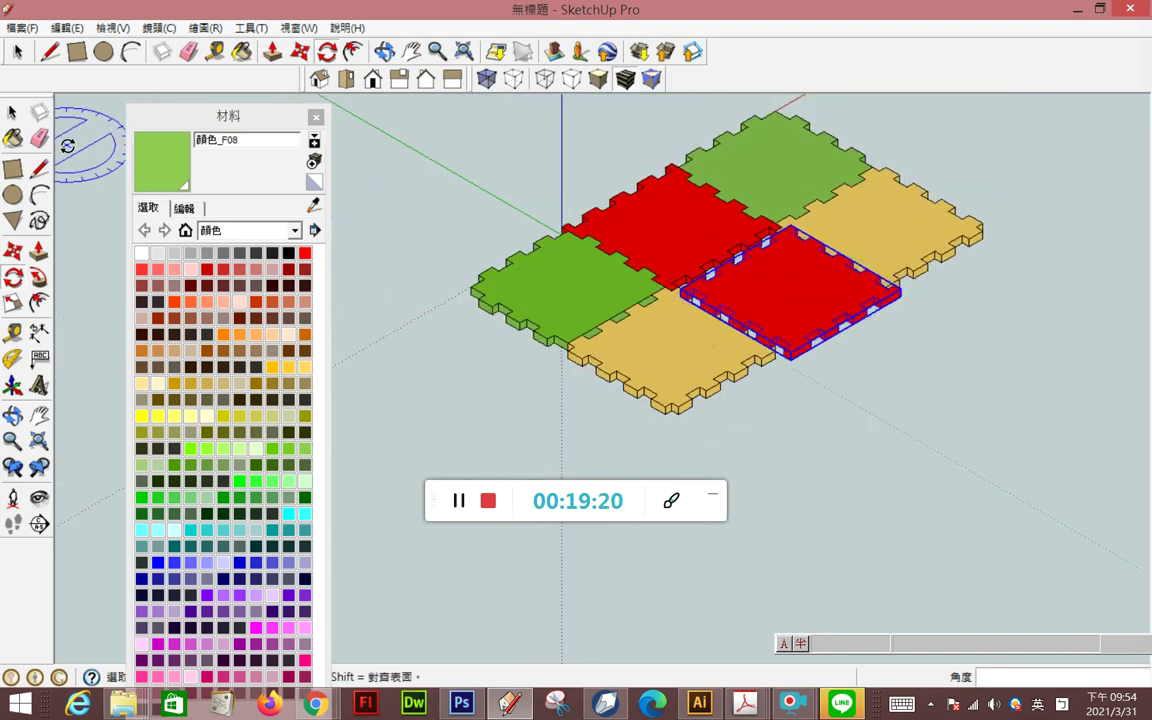
left_click(12, 112)
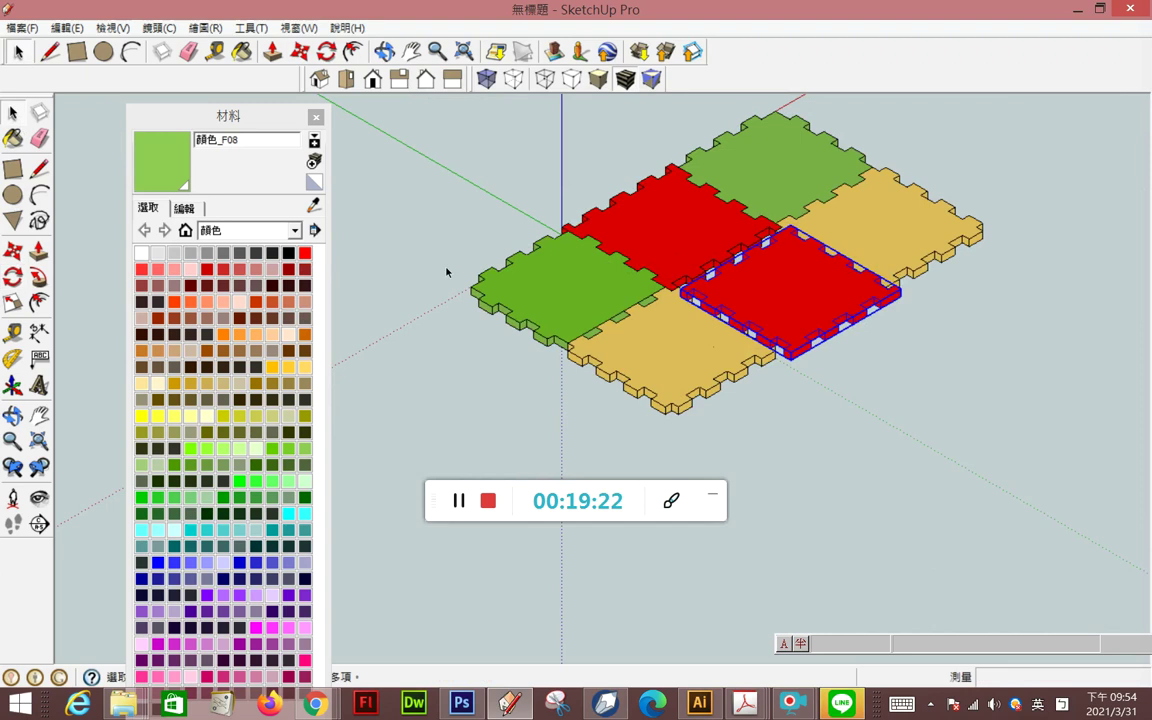
left_click(13, 250)
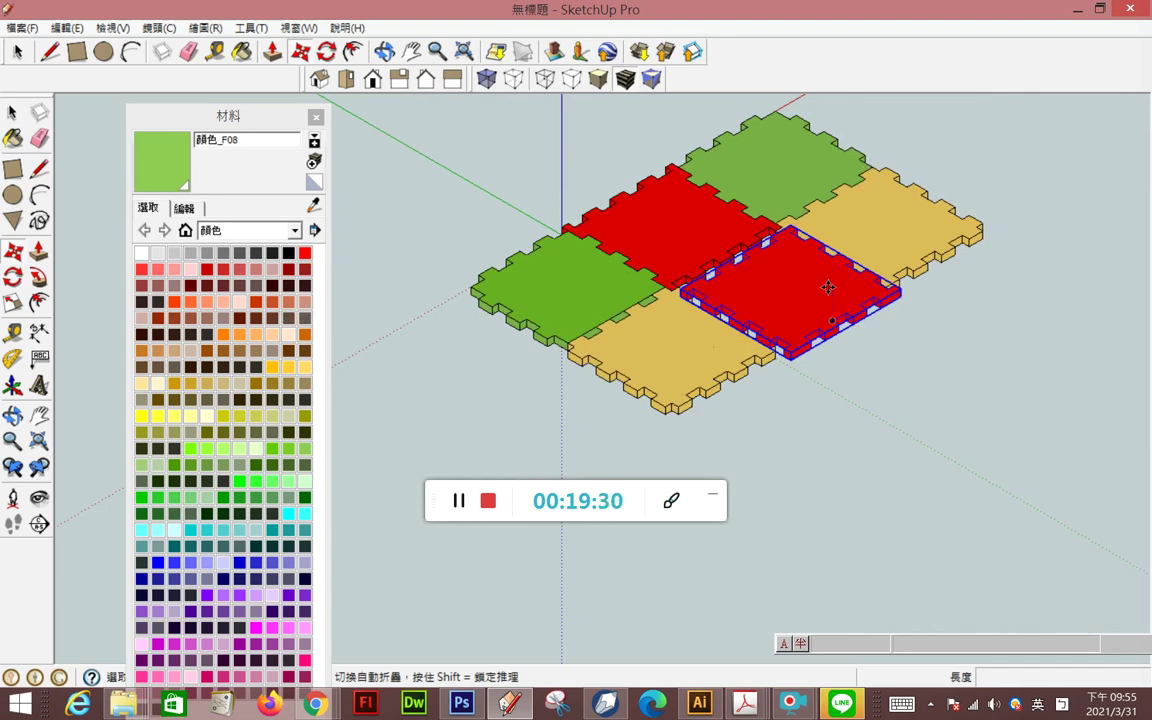
- Snap the red lid's corner against the right tan panel, then show the net in Top view
left_click_drag(832, 291, 1028, 144)
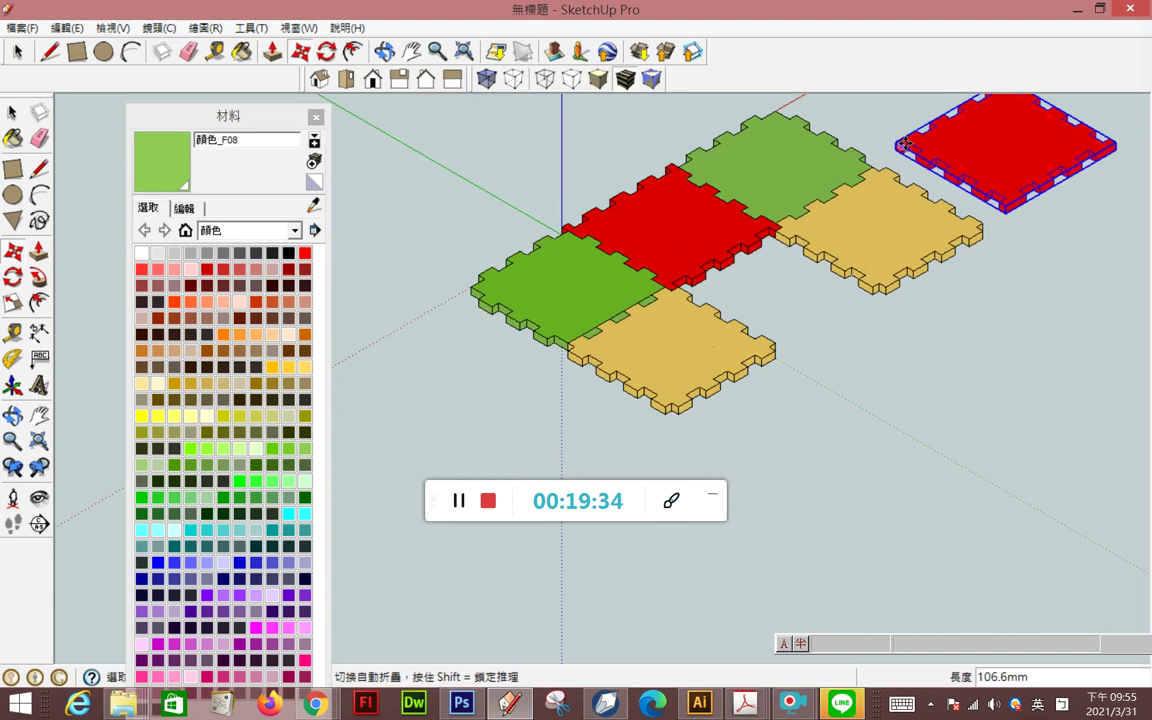
left_click(897, 142)
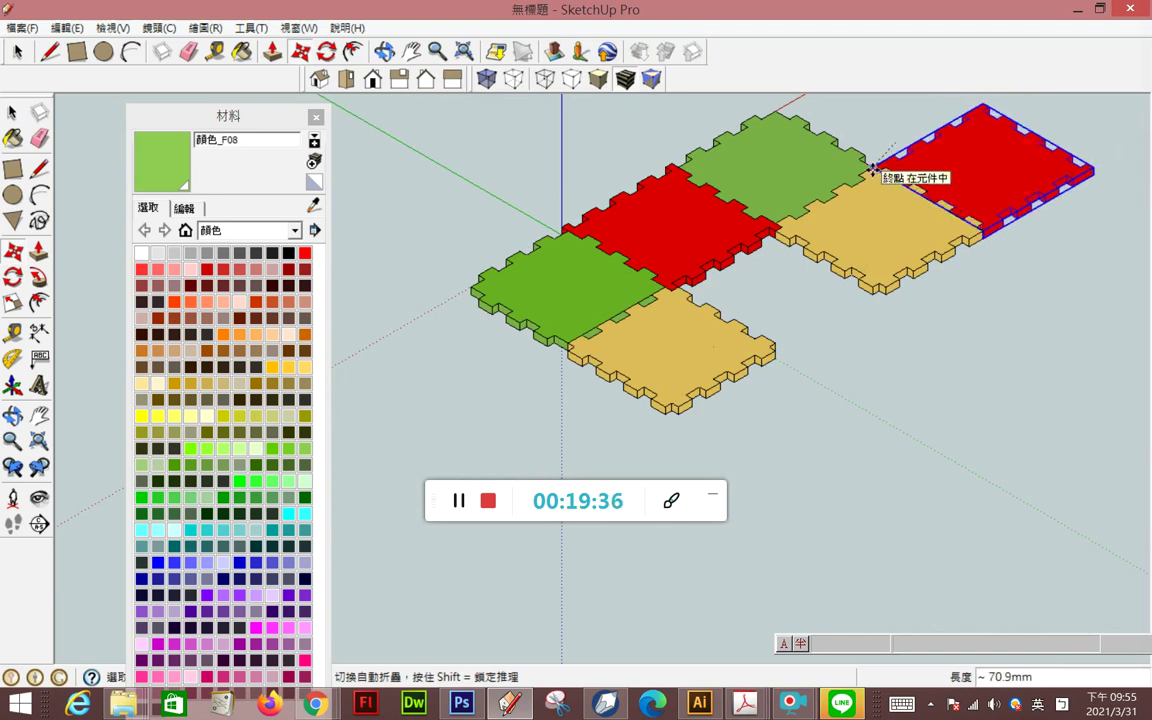
scroll(905, 170, "up", 1)
scroll(912, 170, "up", 1)
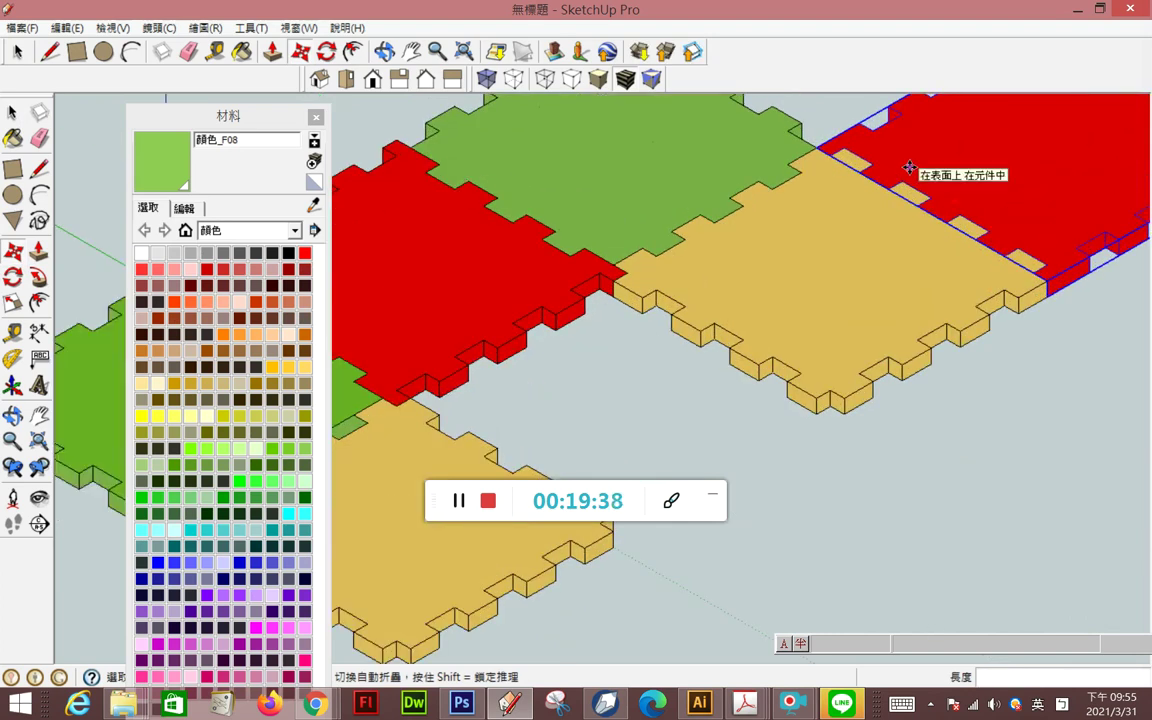
scroll(909, 169, "up", 1)
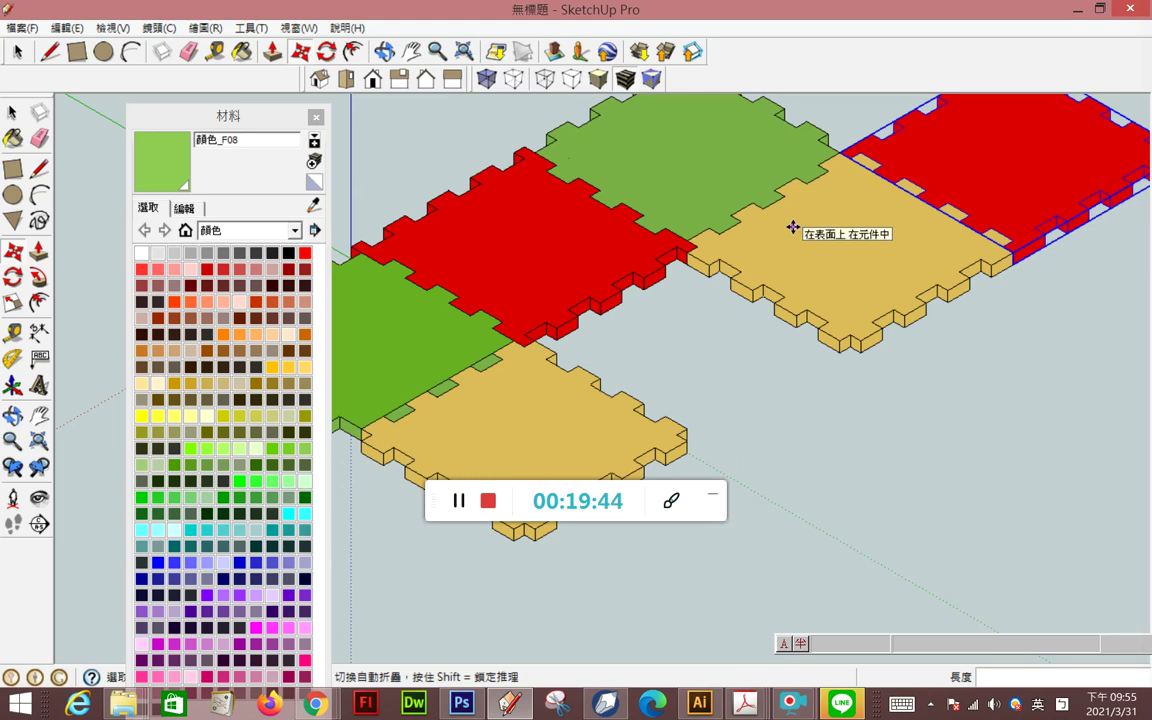
scroll(790, 233, "down", 1)
scroll(790, 237, "down", 2)
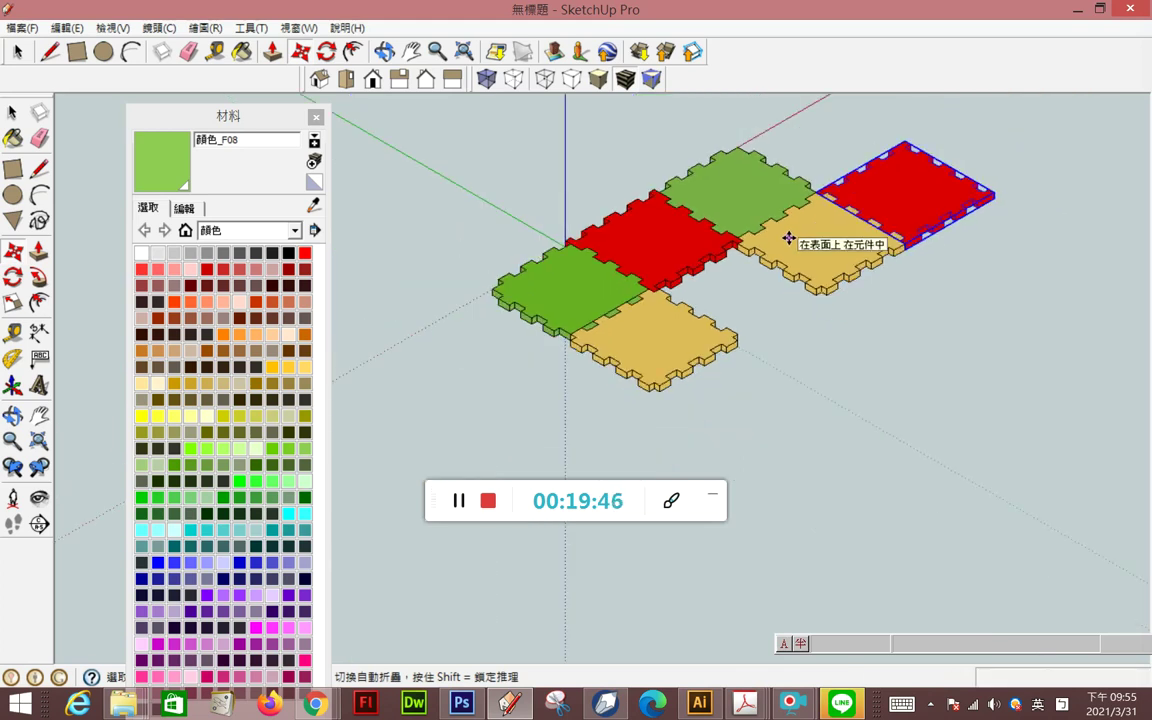
left_click(343, 82)
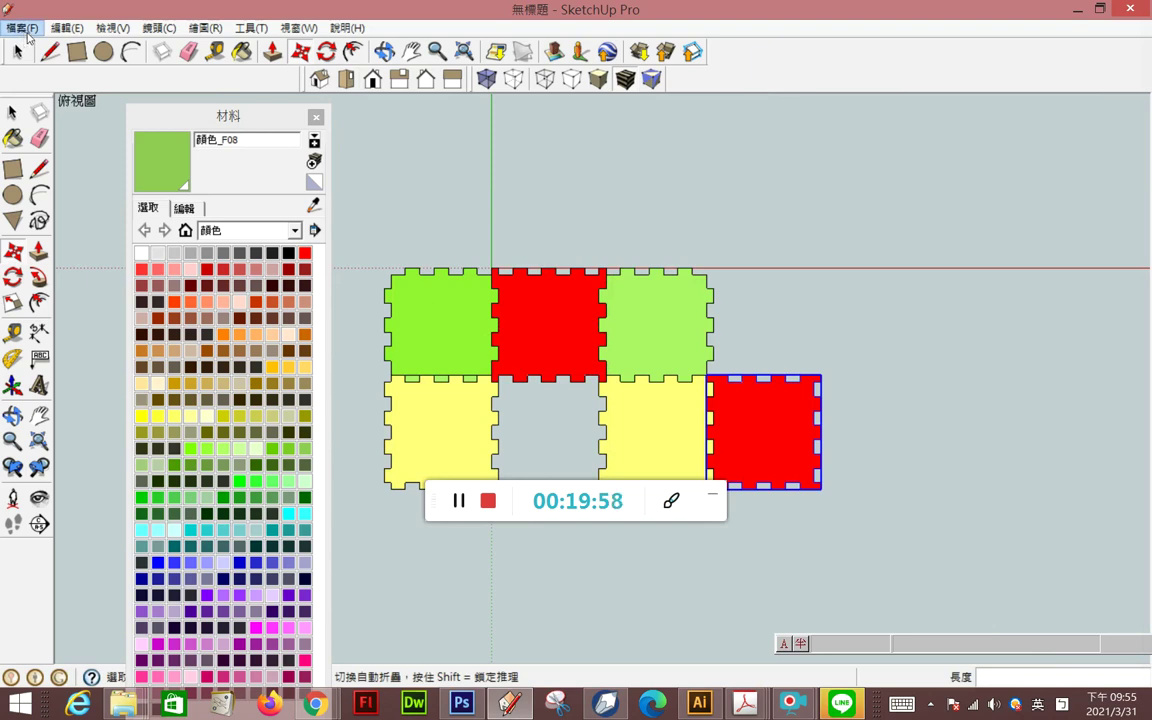
- Export the top view as a 2D JPEG graphic named 001, switching the input method to English
left_click(26, 30)
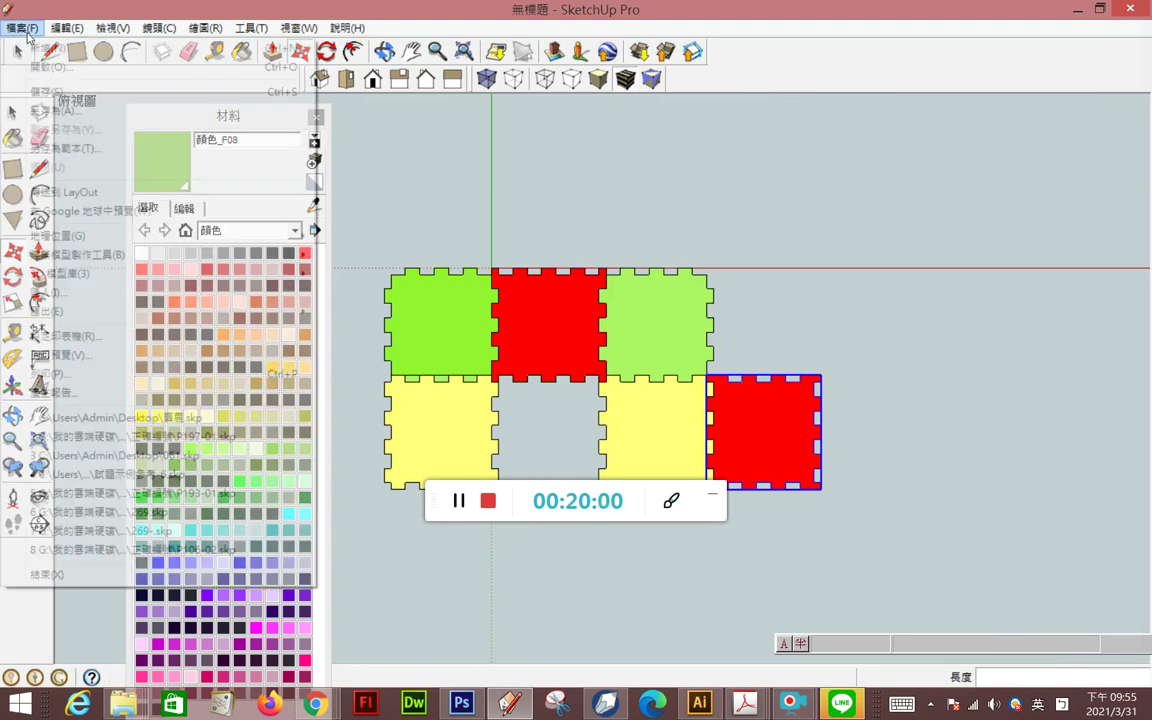
mouse_move(50, 311)
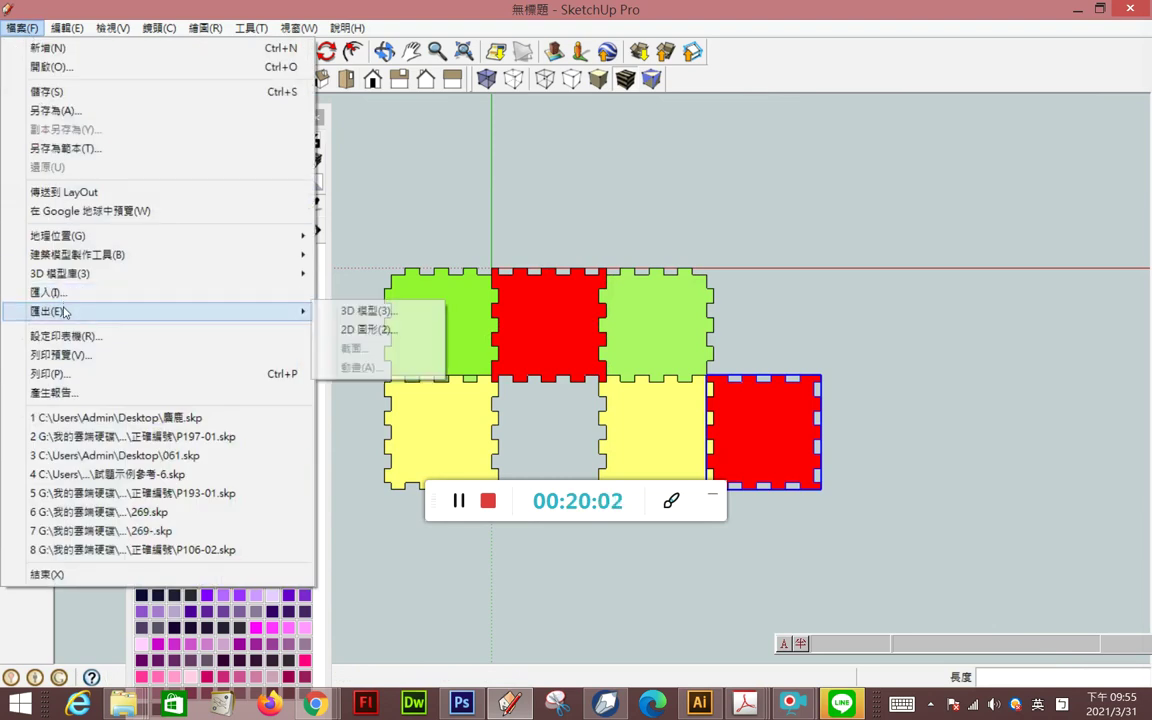
left_click(362, 330)
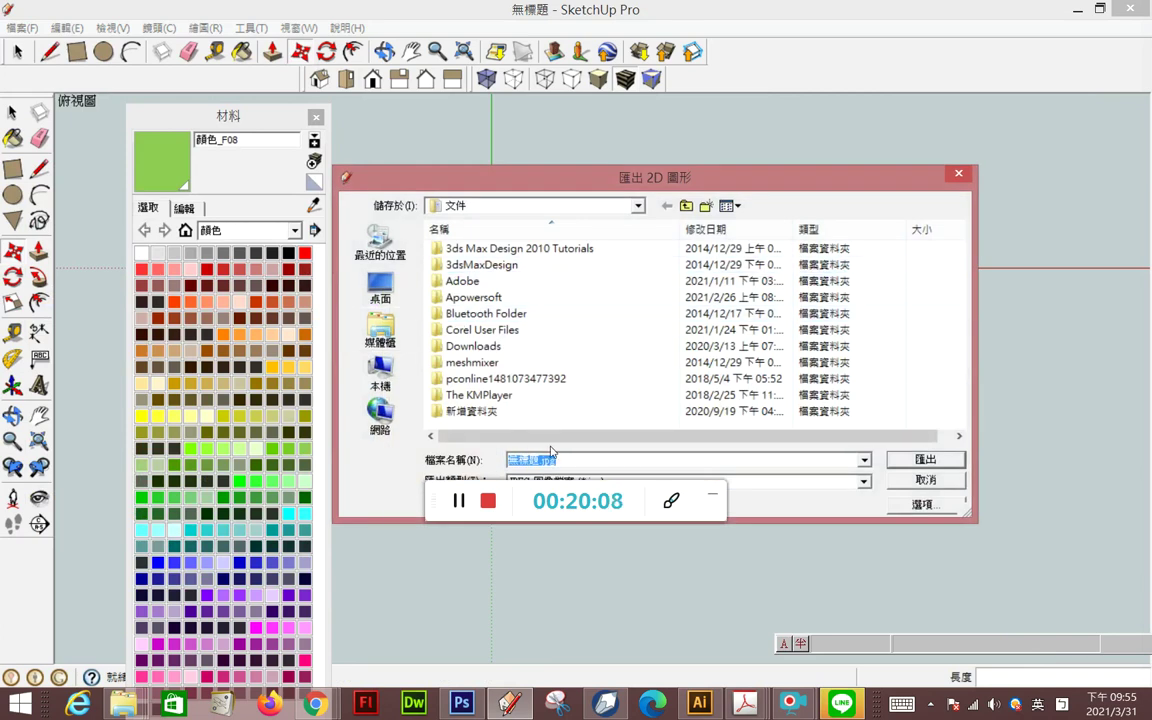
type("uqo")
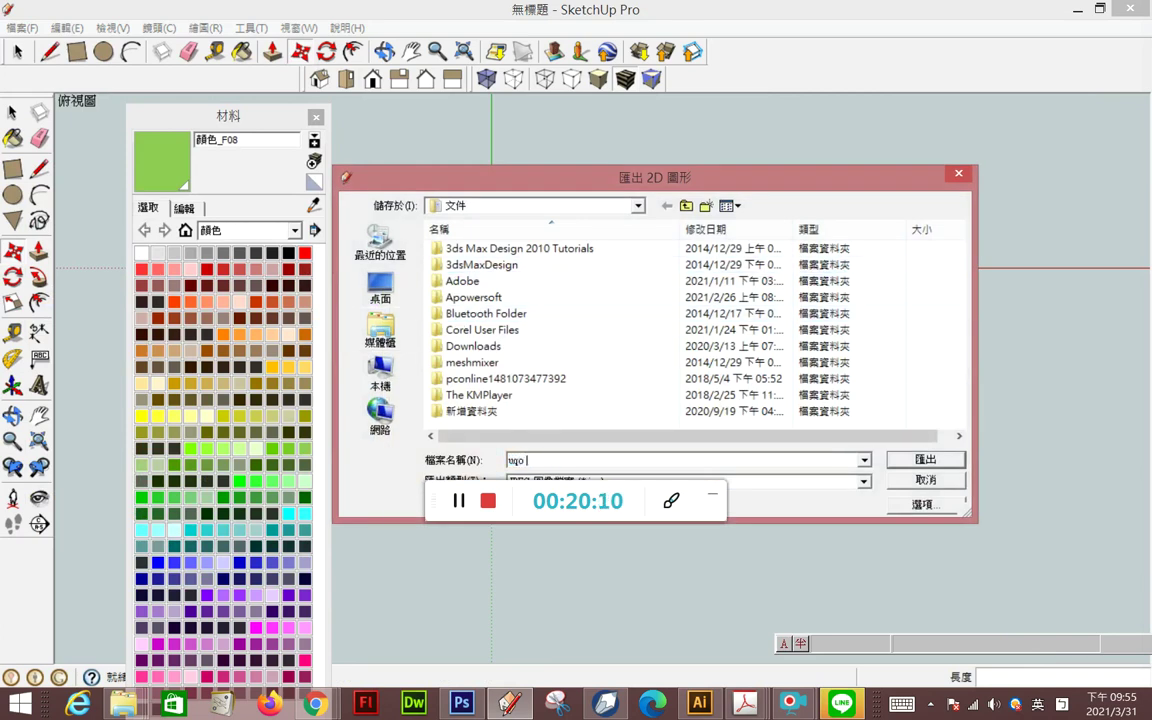
key("BackSpace")
key("ctrl+shift")
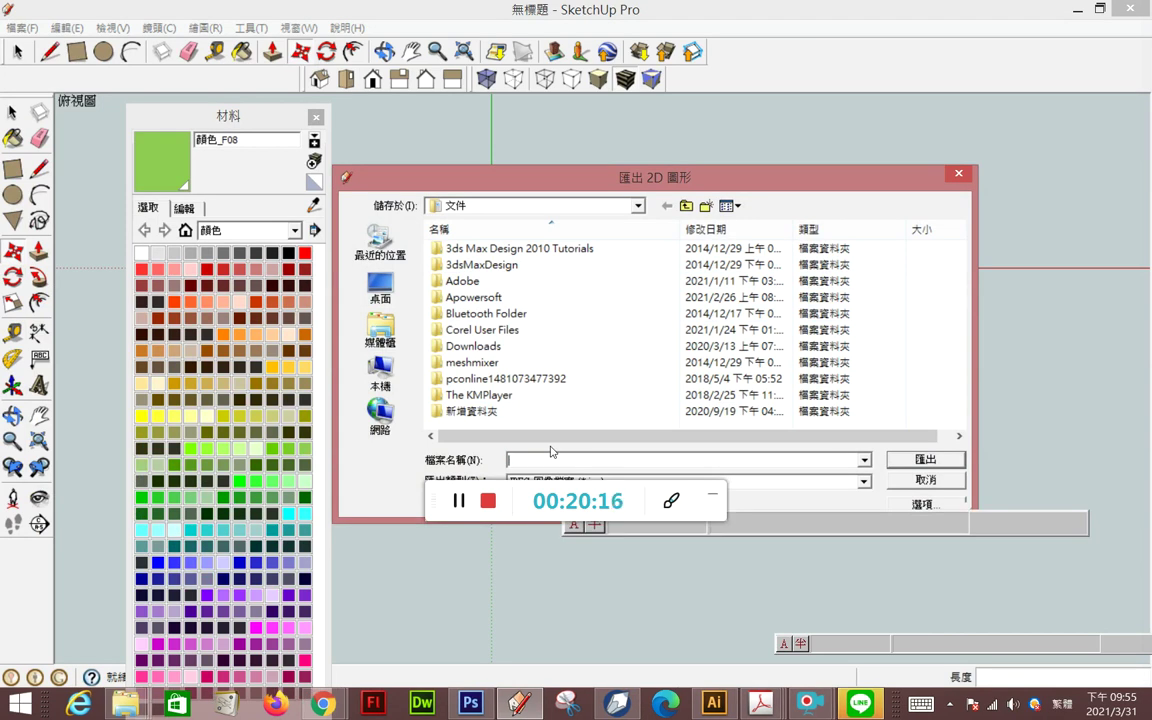
left_click(783, 645)
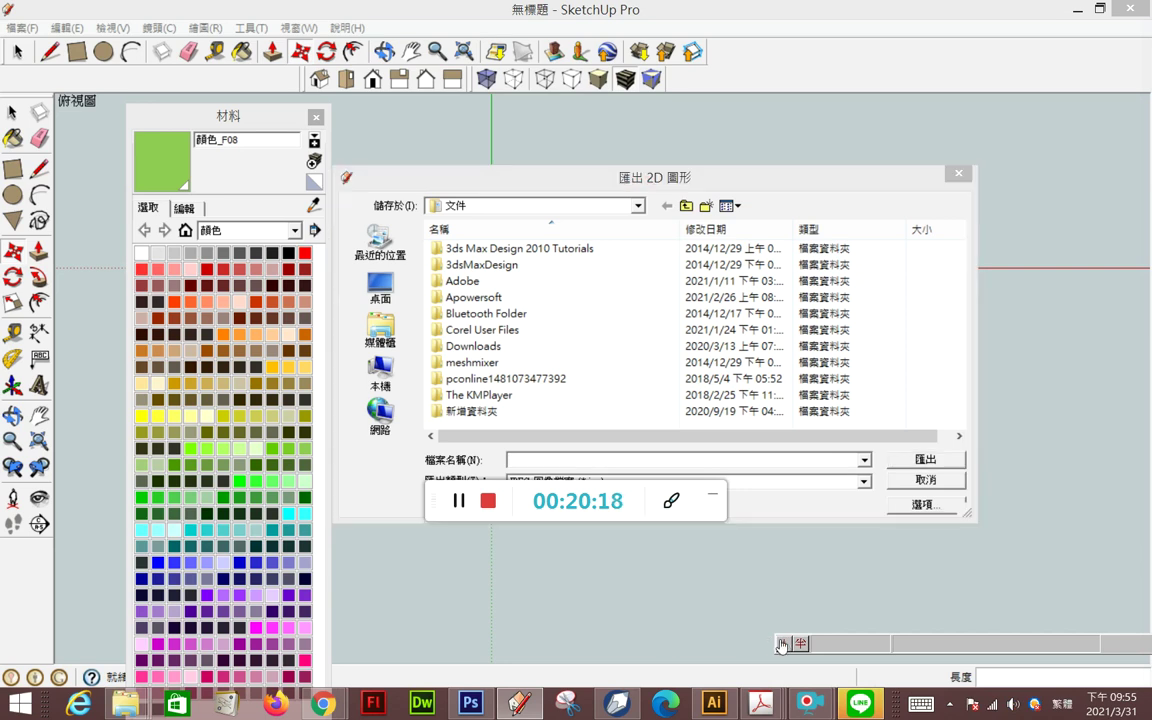
left_click(594, 462)
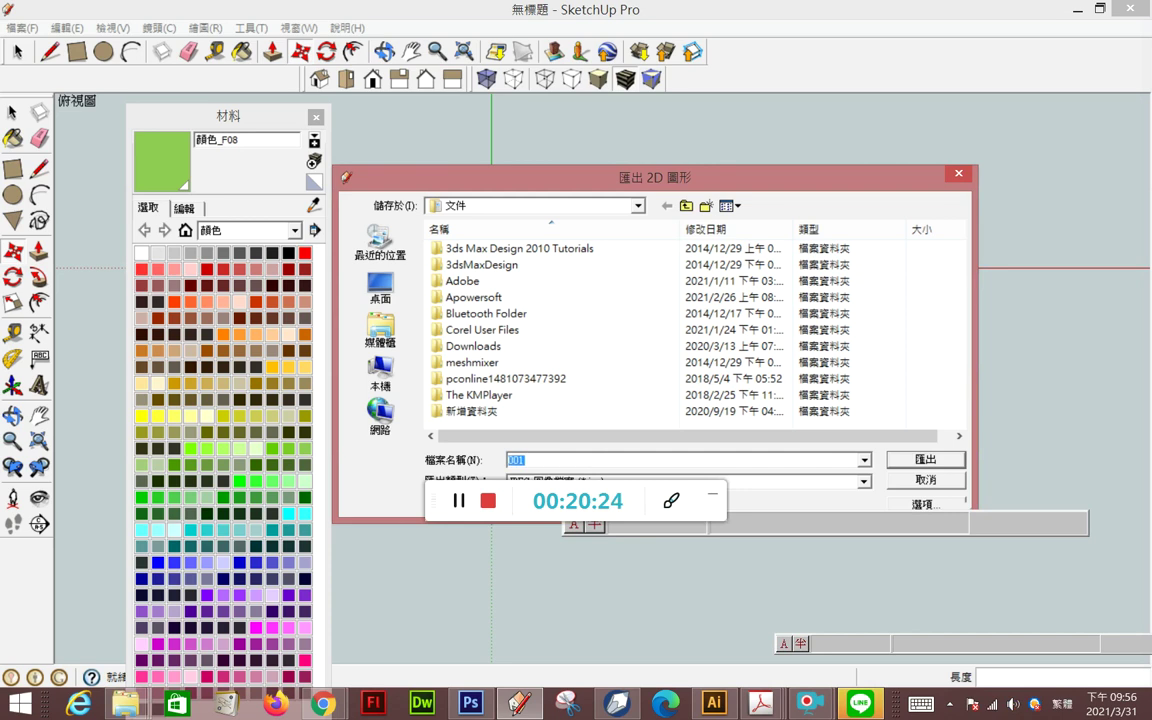
key("Return")
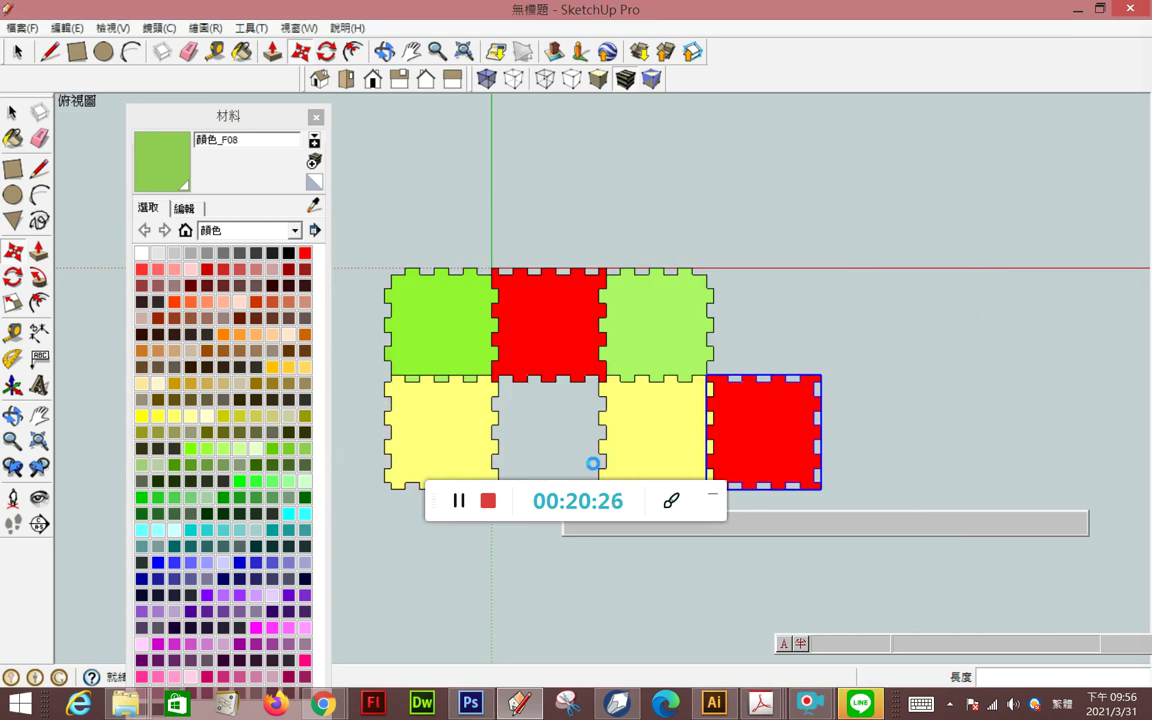
- Export the top view again as a 2D graphic in PDF (*.pdf) format named 001
left_click(22, 28)
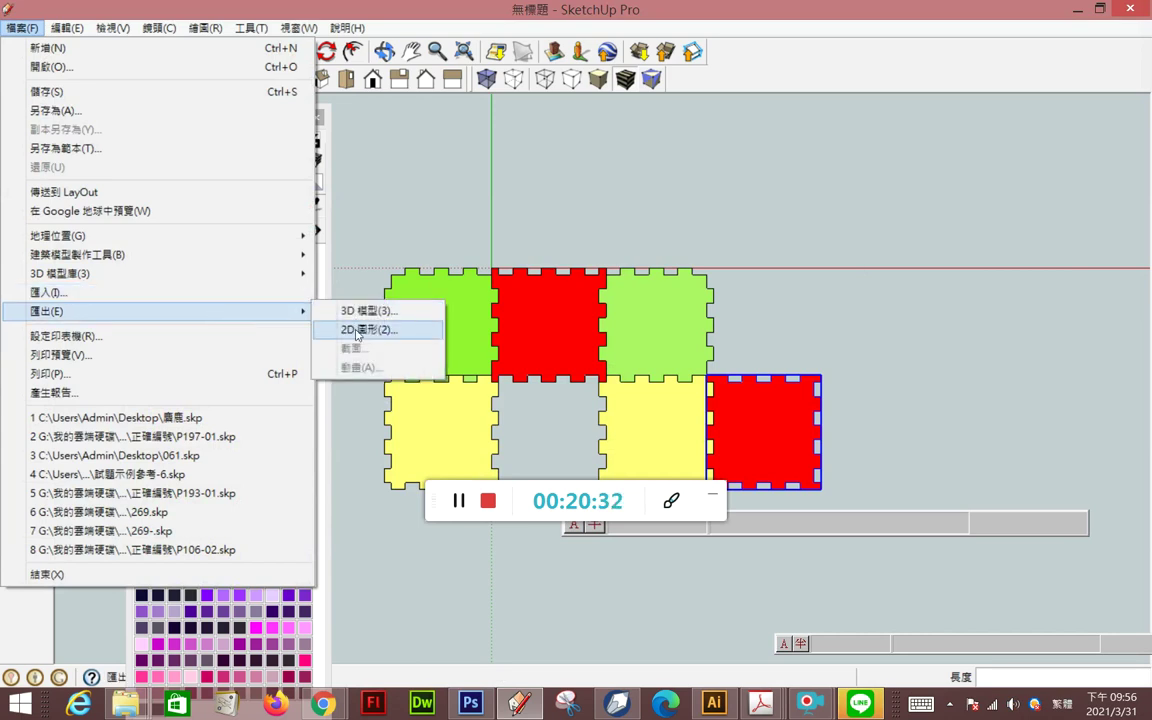
left_click(410, 348)
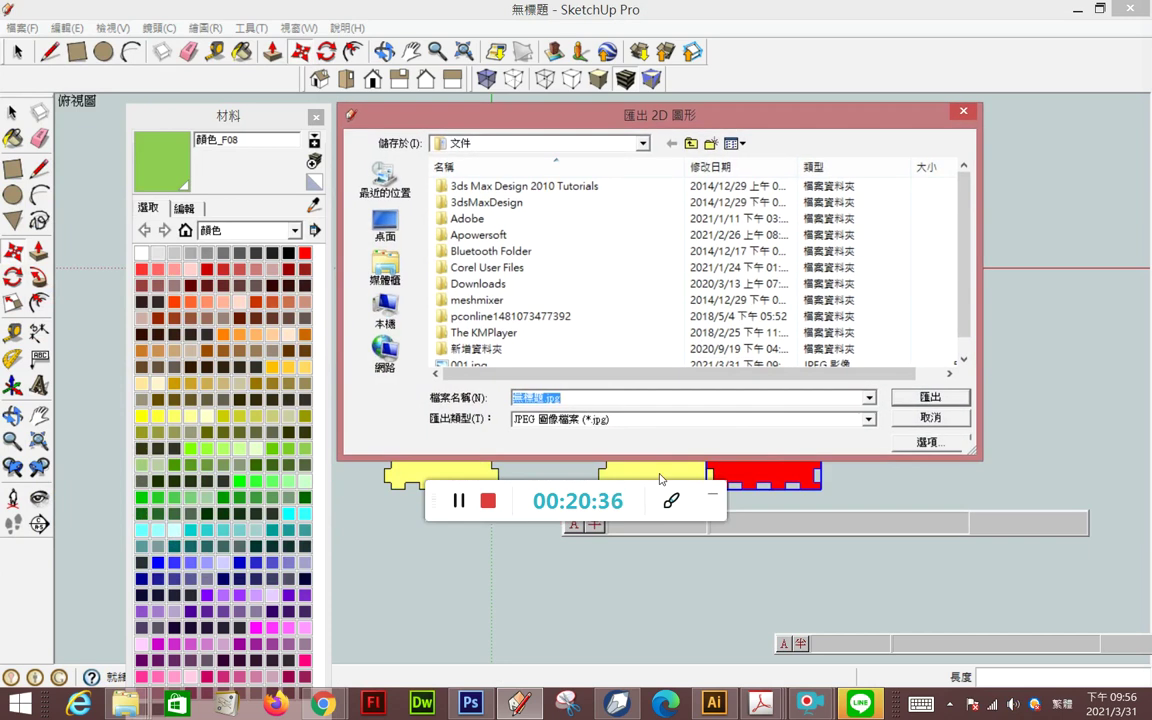
left_click(671, 424)
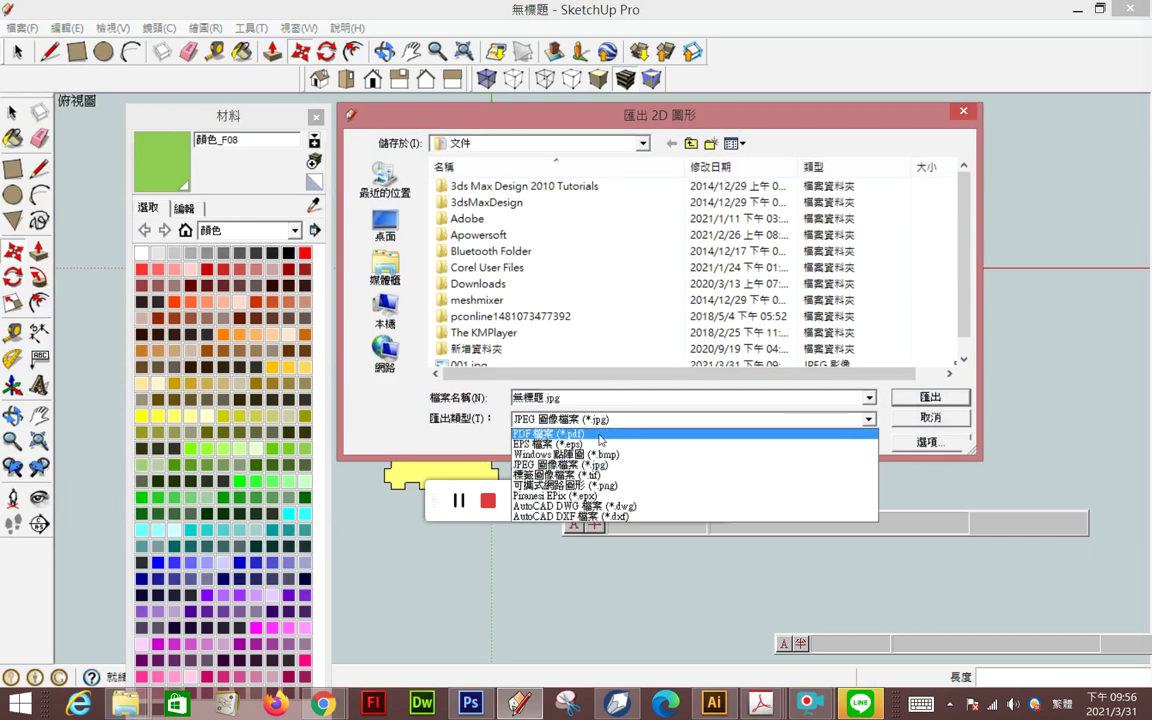
left_click(600, 440)
key("shift+Tab")
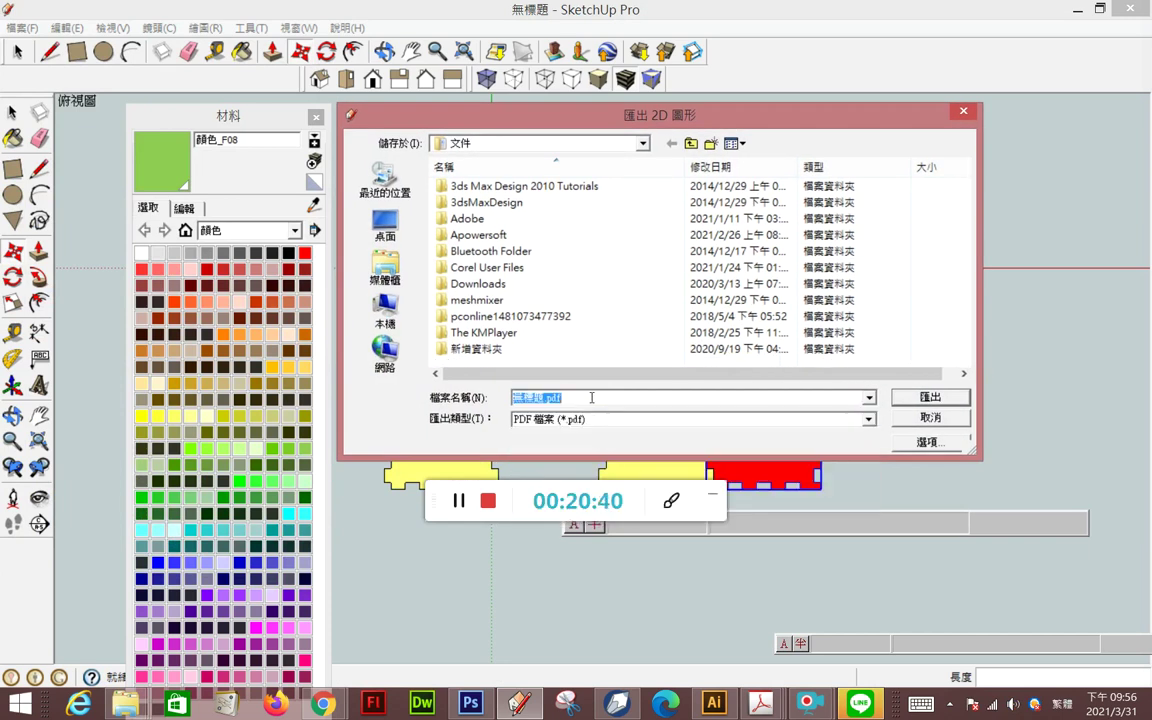
type("001")
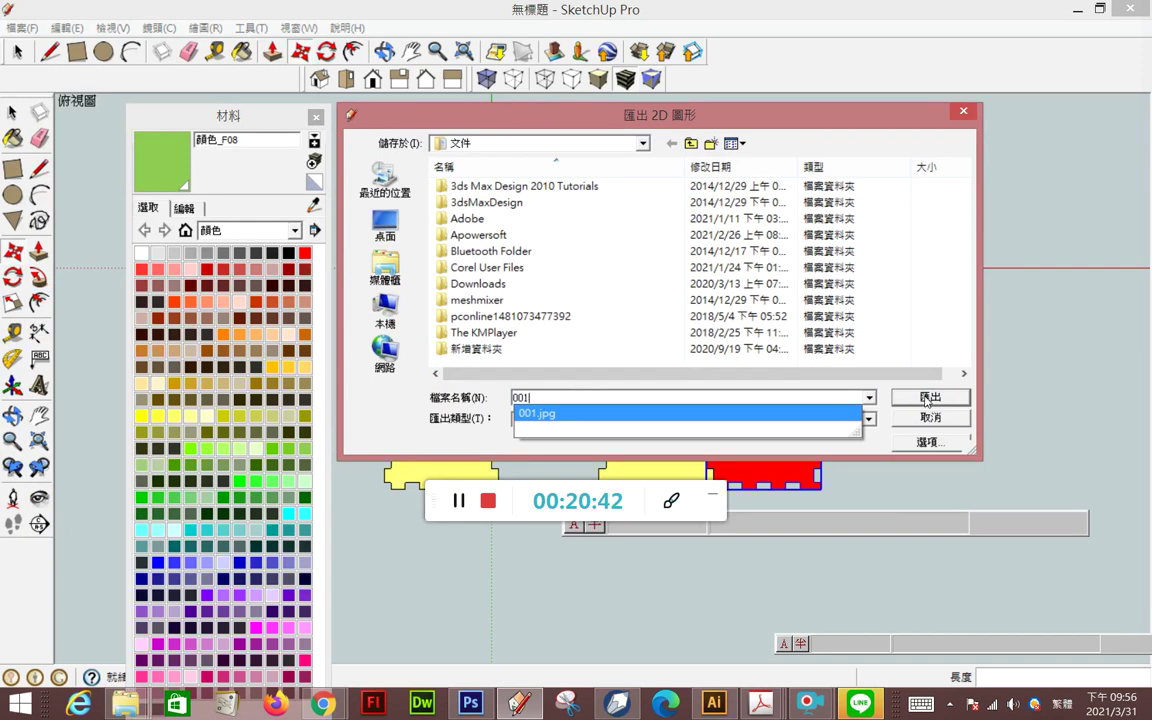
left_click(926, 397)
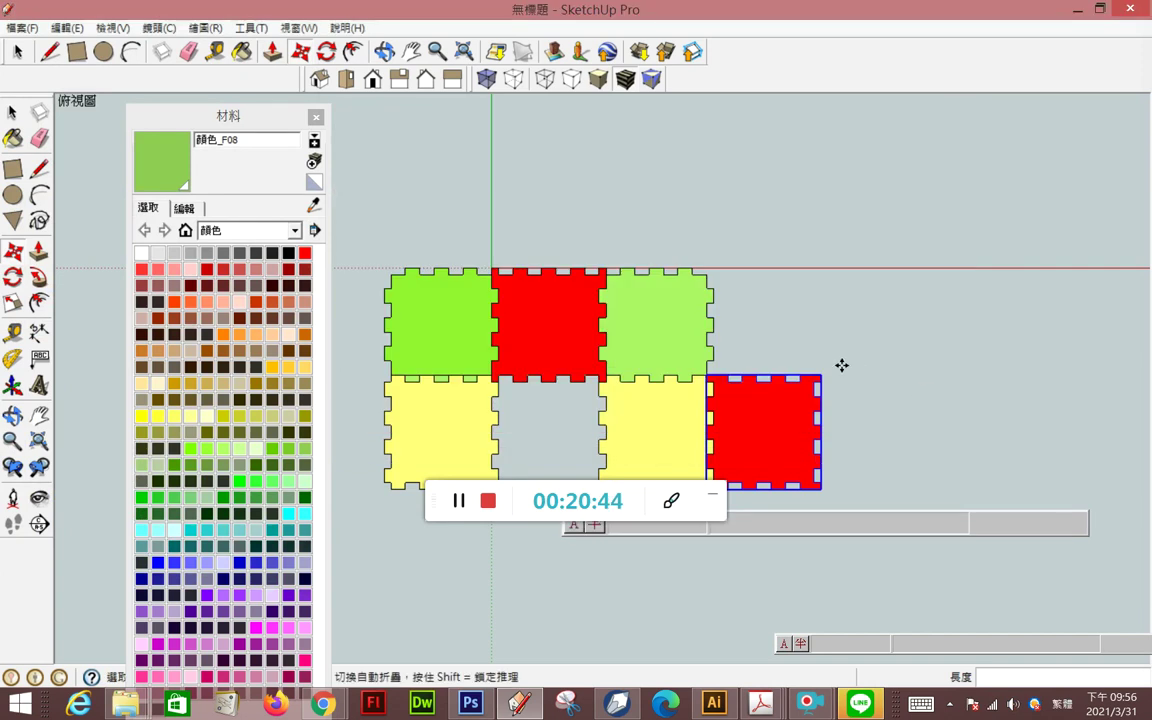